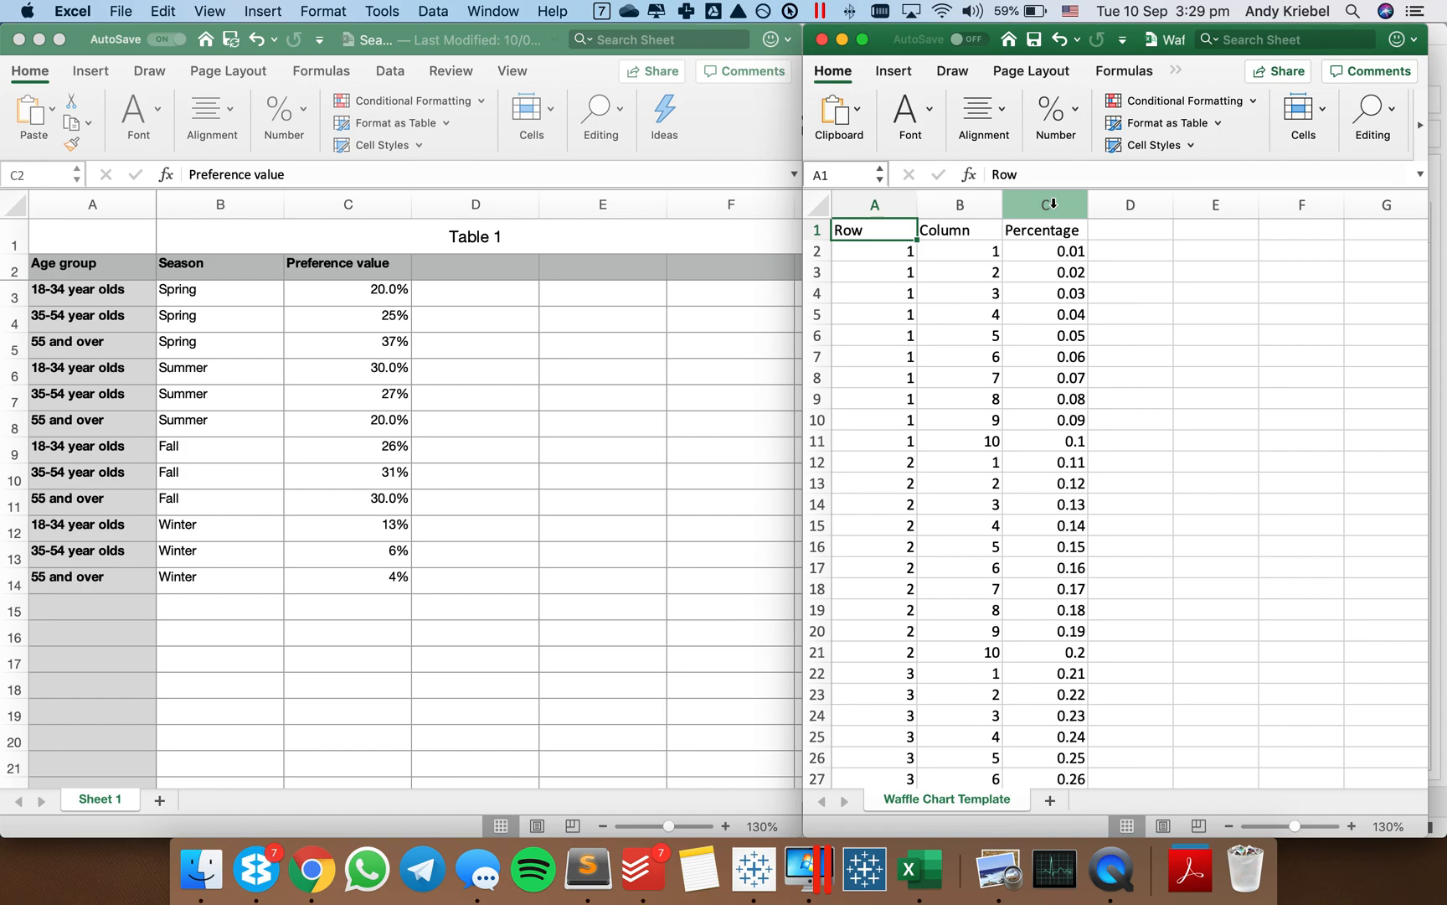
# Examine the Row, Column and Percentage grid in the waffle chart template and the data rows 3 to 14 in the season preferences sheet
pyautogui.click(1068, 251)
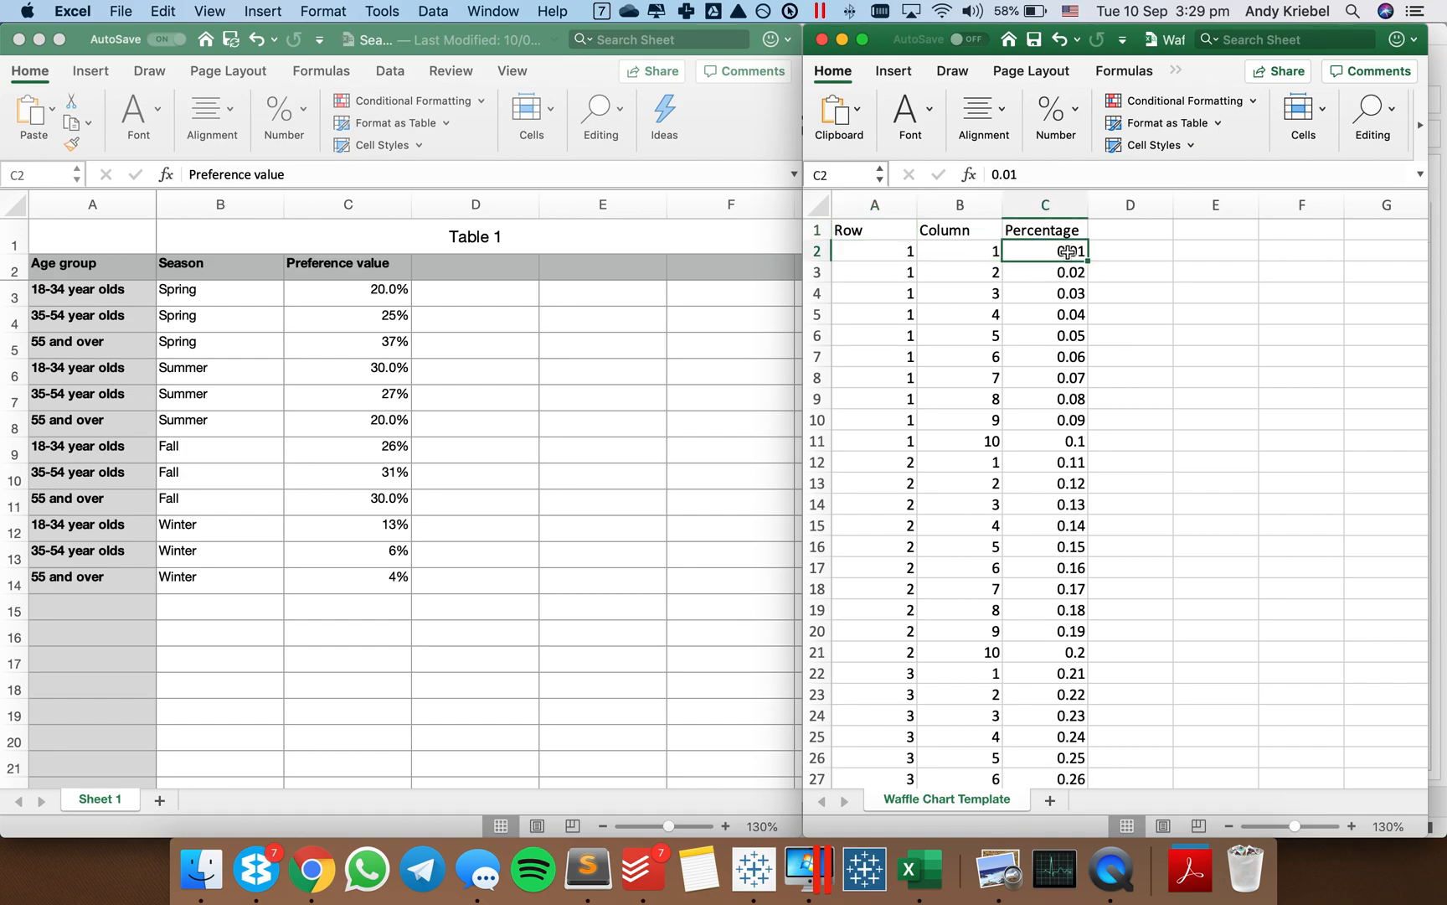
pyautogui.press('super+Down')
pyautogui.press('super+Up')
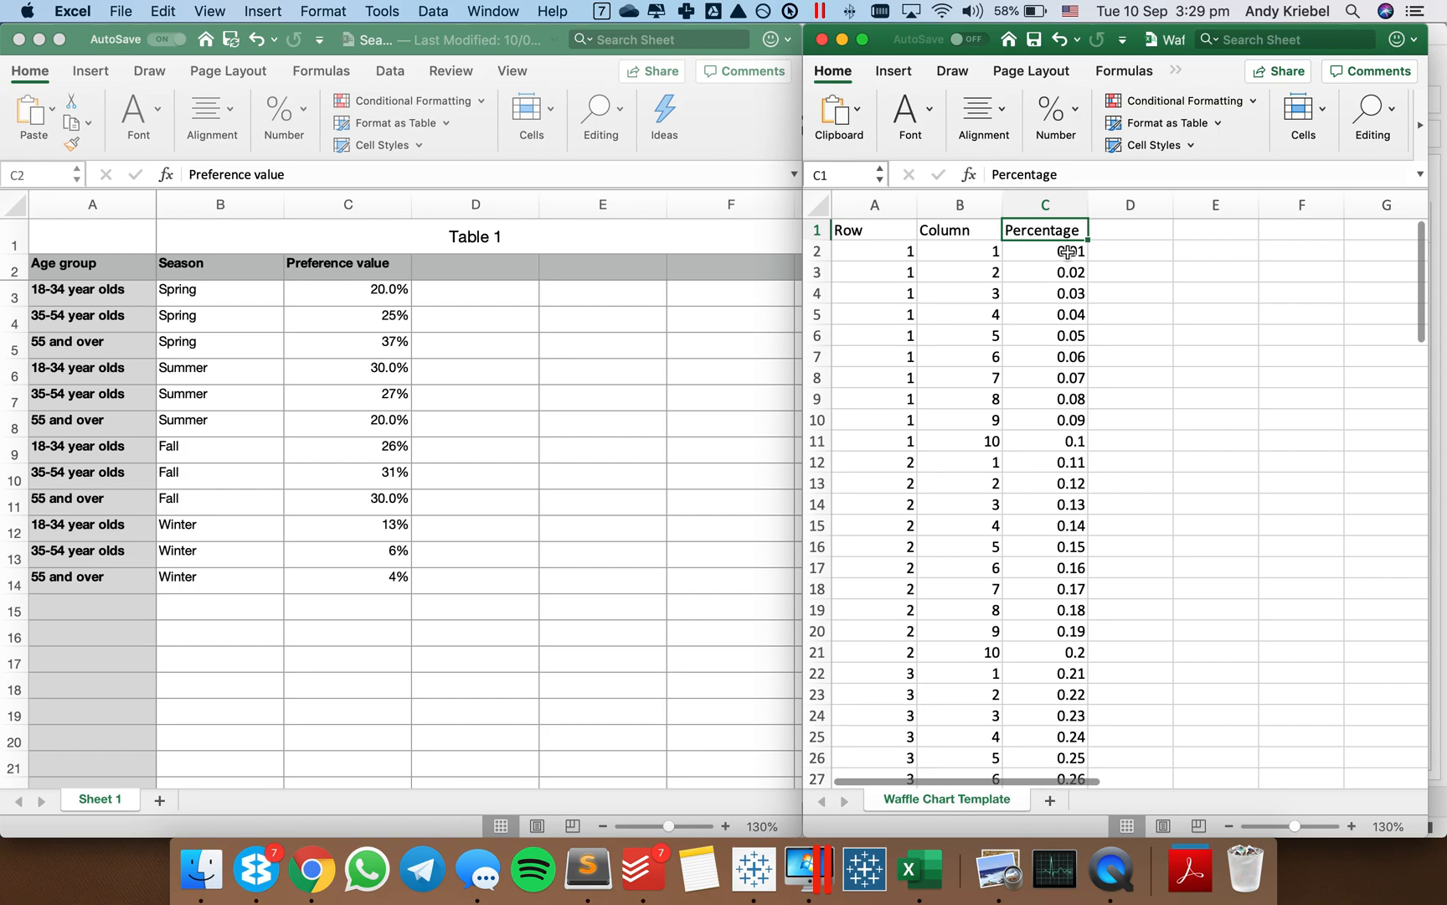
pyautogui.click(897, 252)
pyautogui.click(1043, 250)
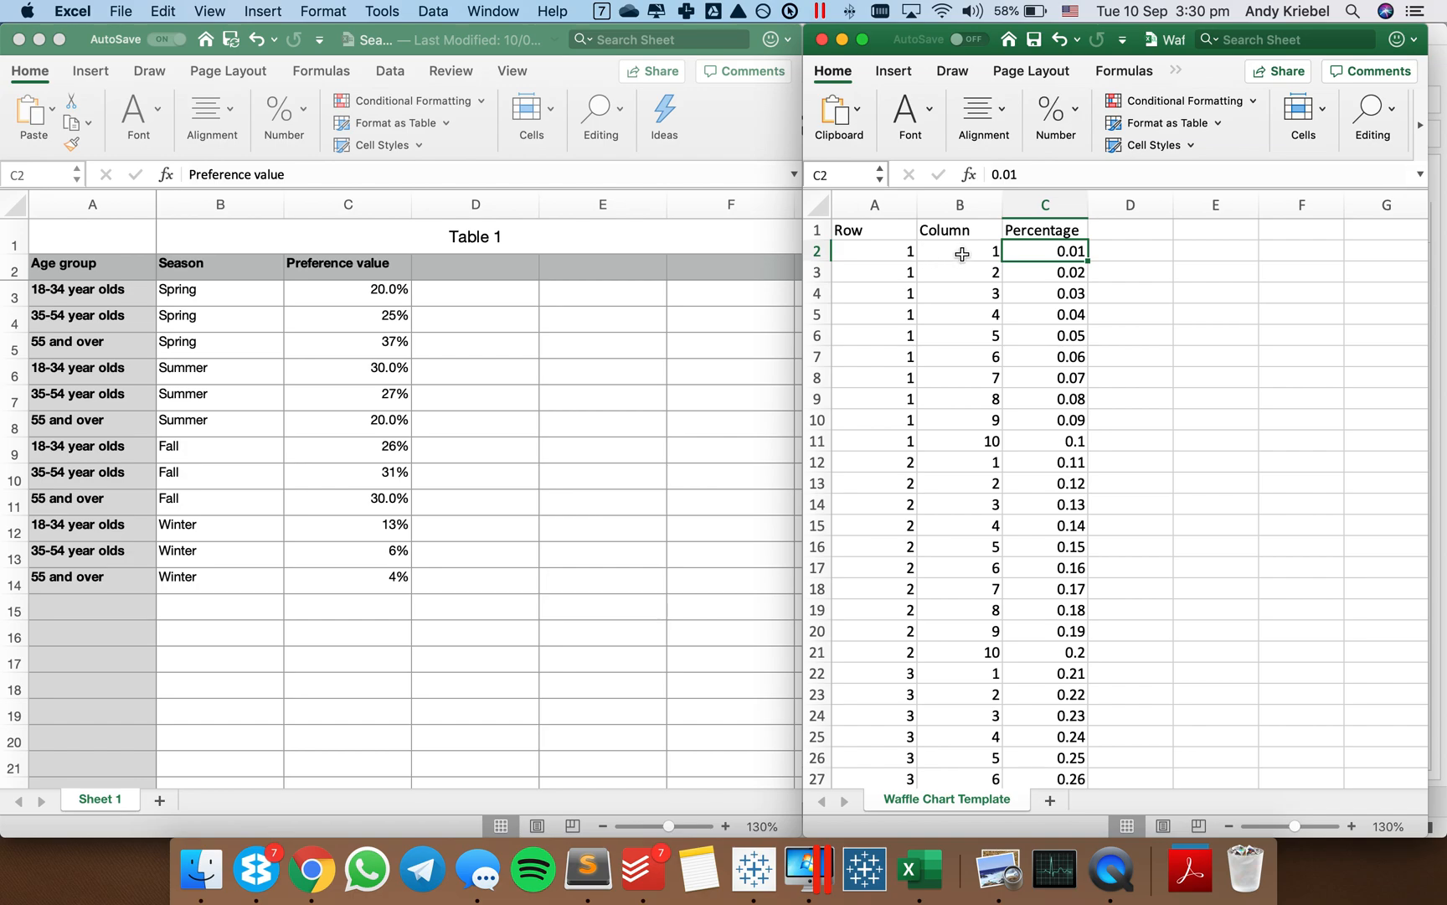
pyautogui.click(896, 440)
pyautogui.click(970, 445)
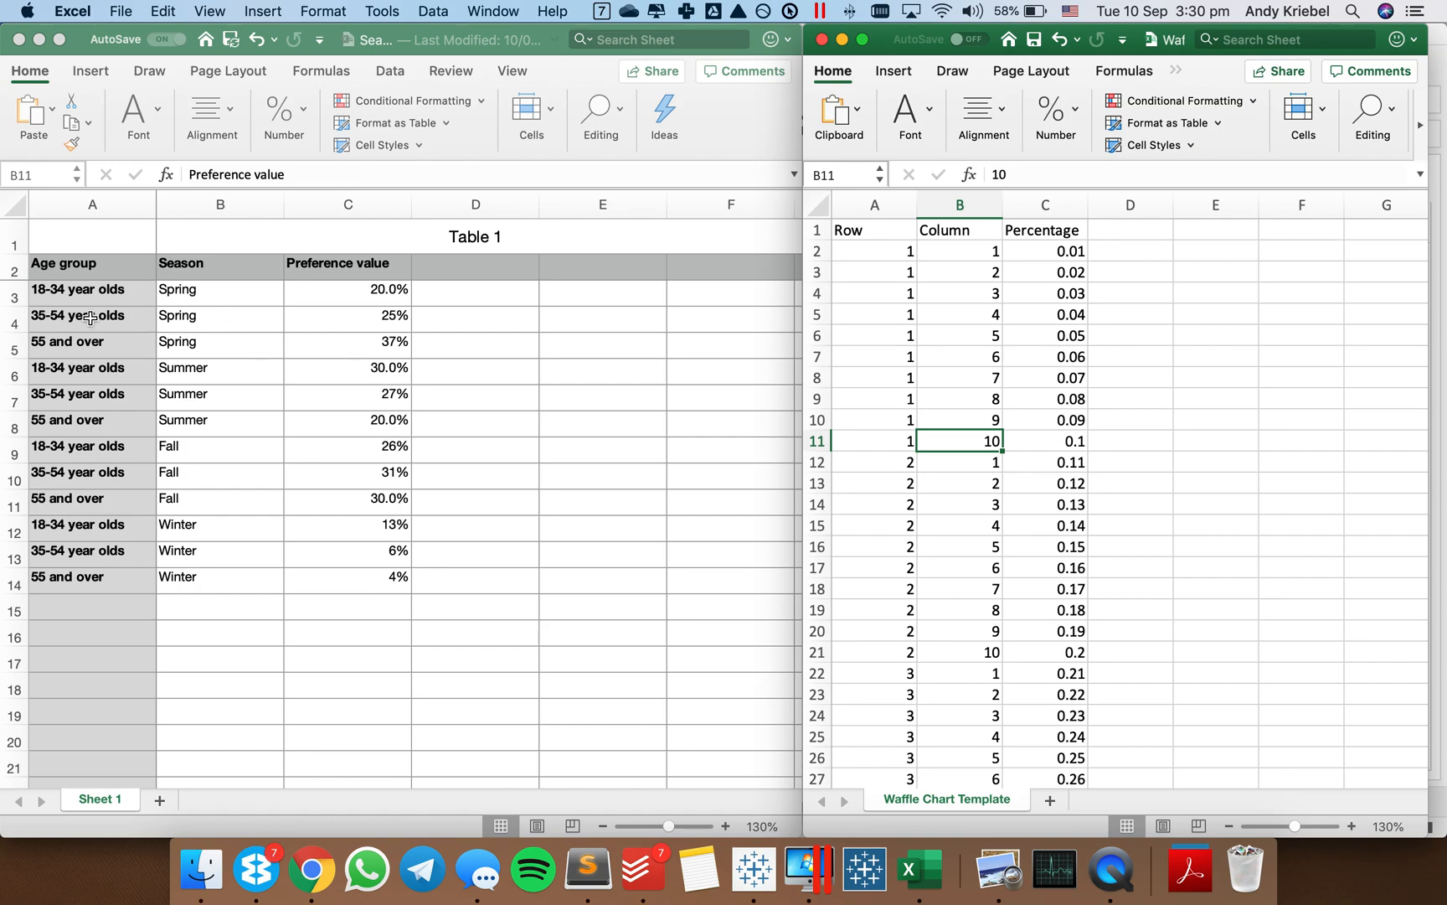
pyautogui.click(18, 296)
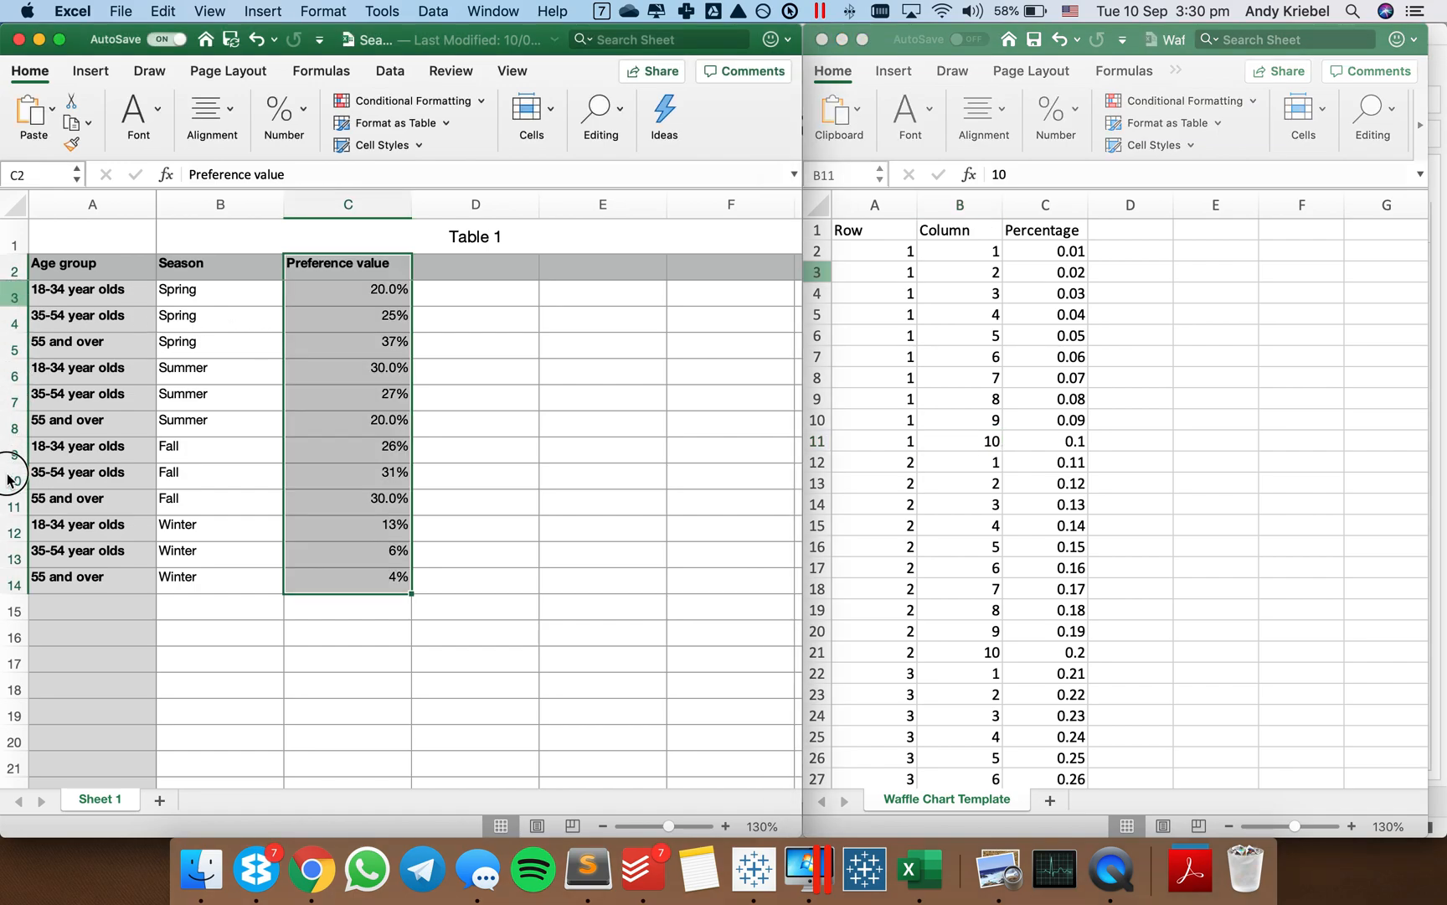
pyautogui.click(79, 516)
pyautogui.moveTo(14, 293); pyautogui.dragTo(5, 583)
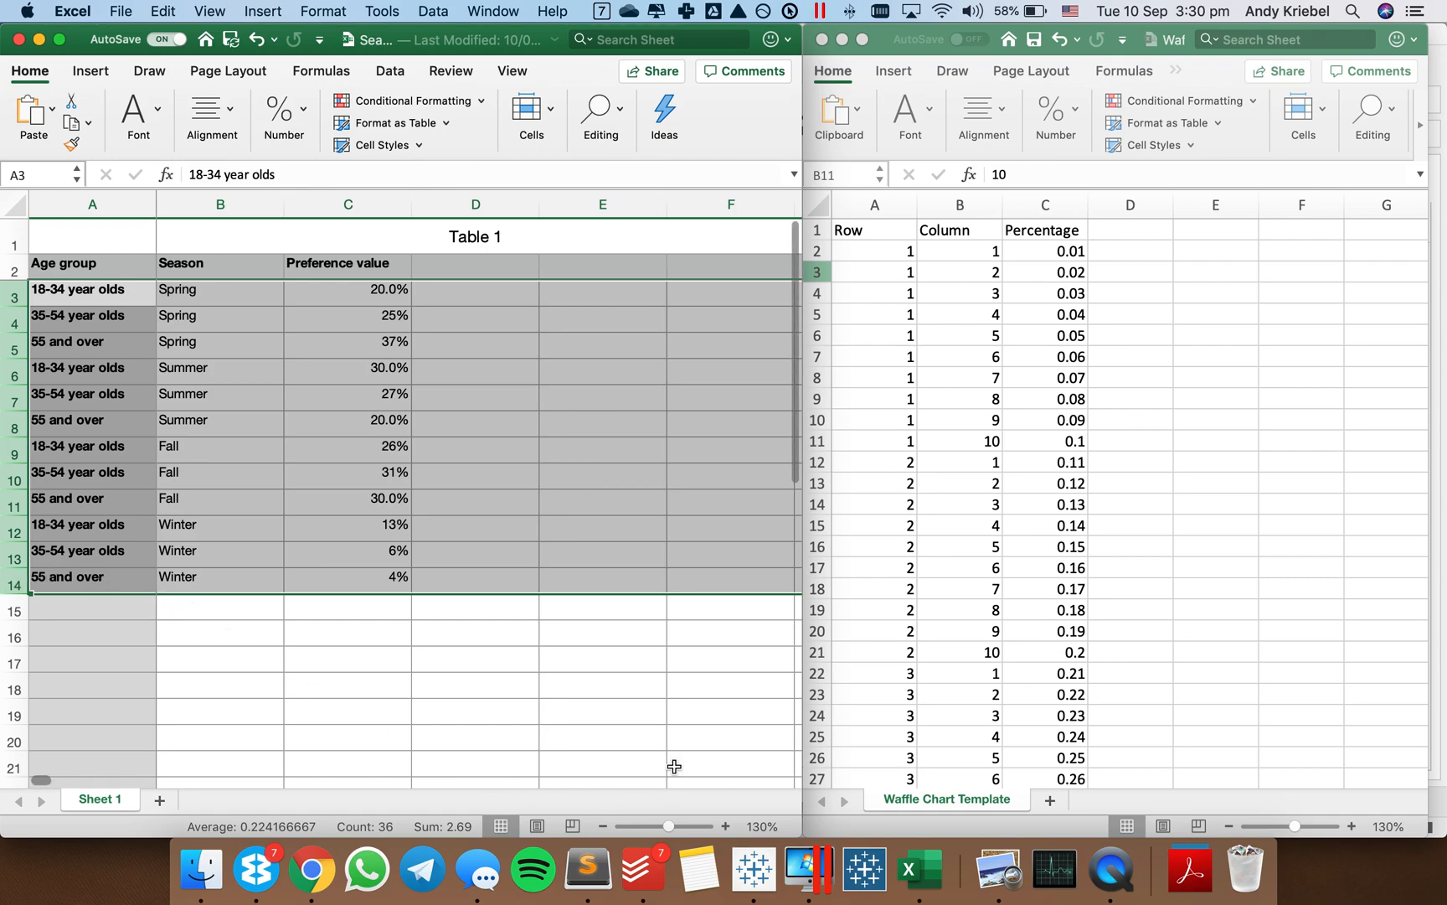
# Switch to Tableau and connect to the Excel file Season preferences.xlsx in the 2019 folder
pyautogui.click(754, 869)
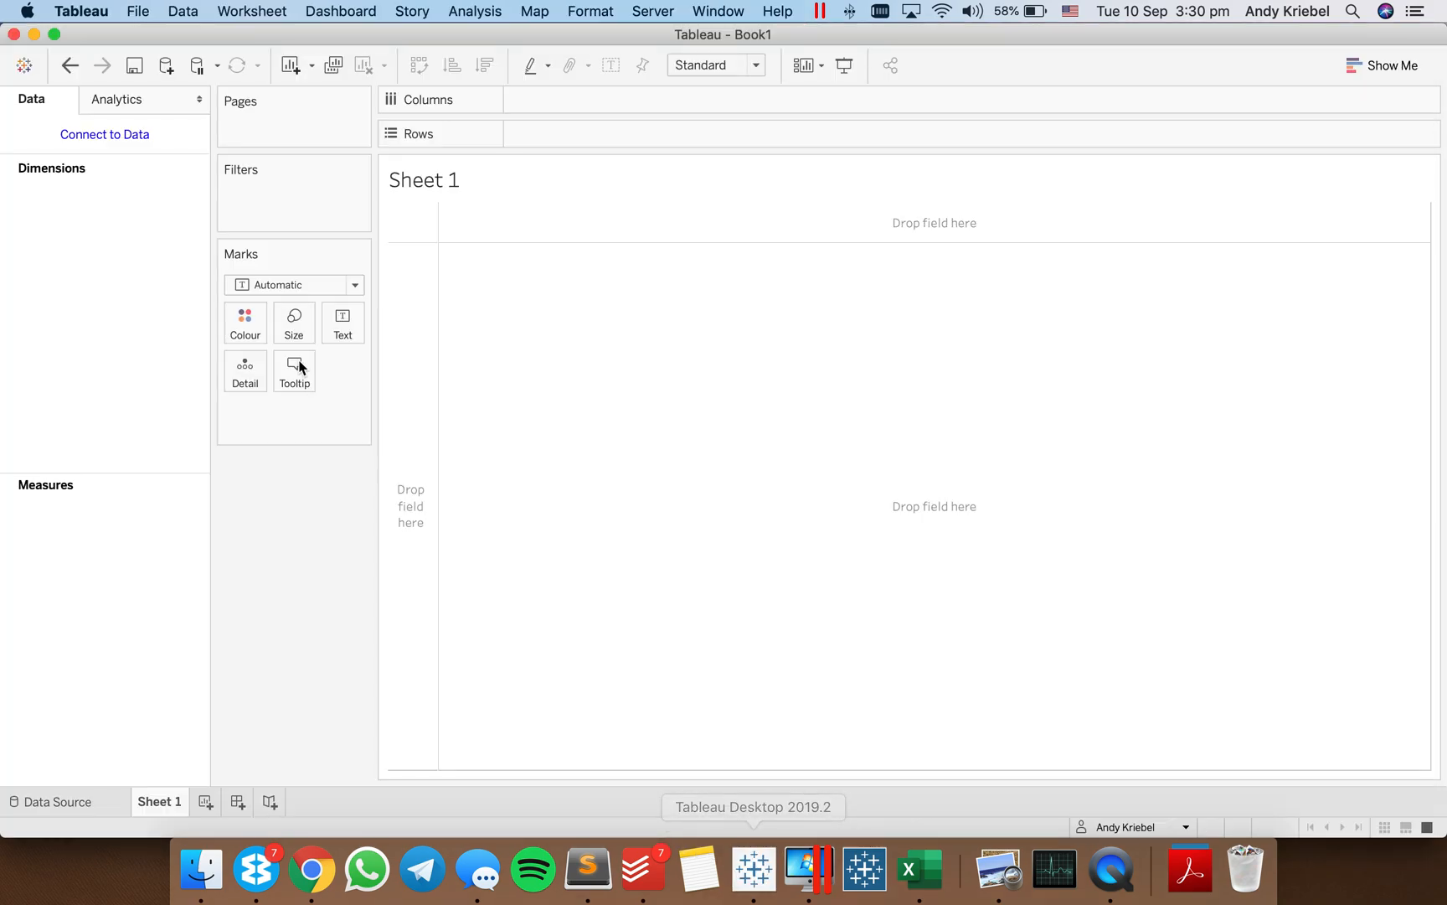
pyautogui.click(126, 136)
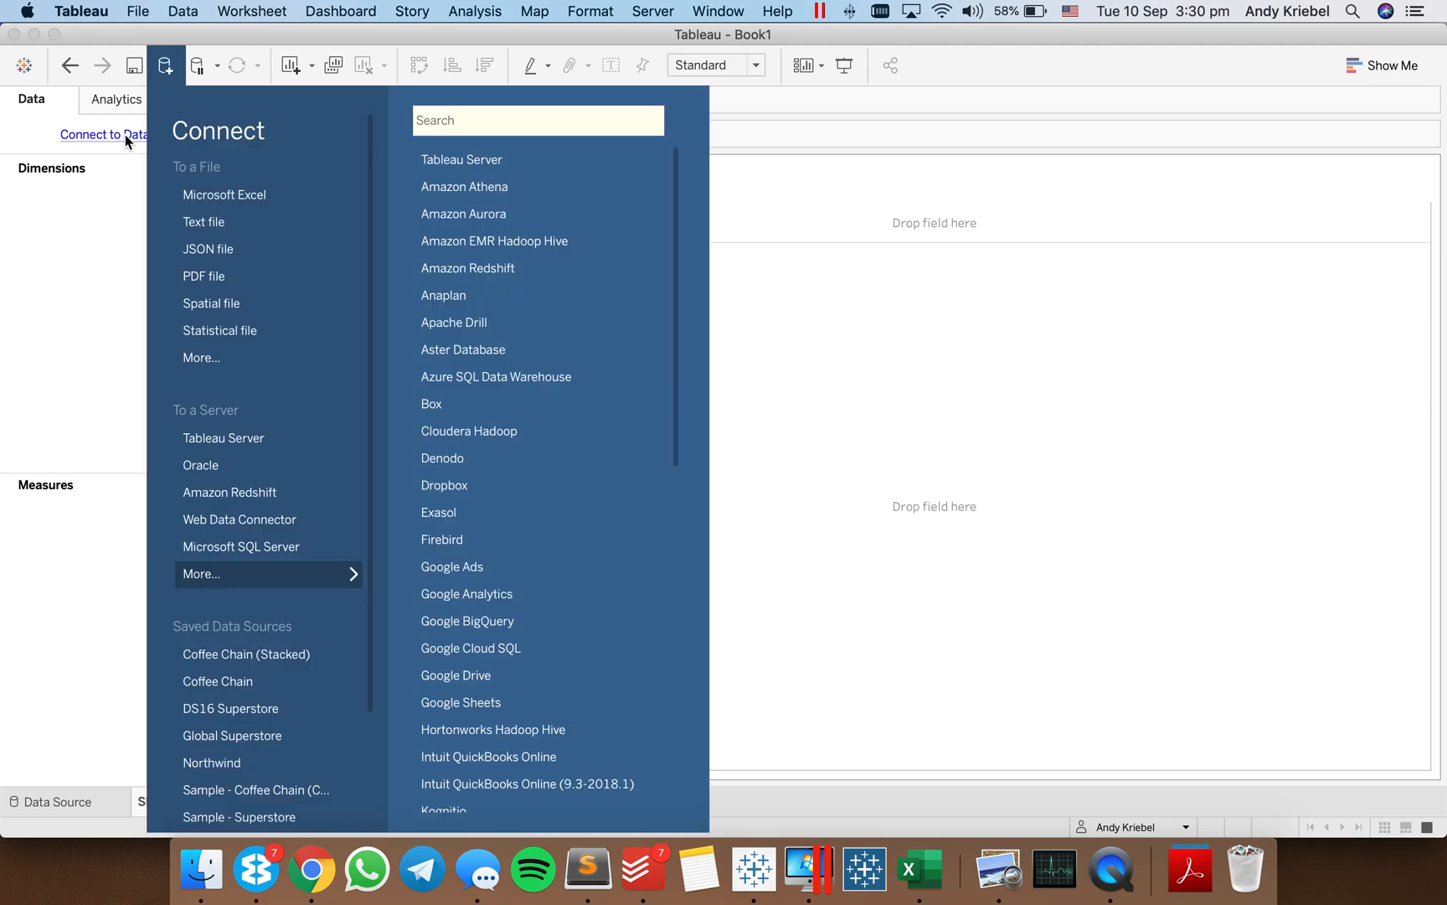
pyautogui.click(196, 360)
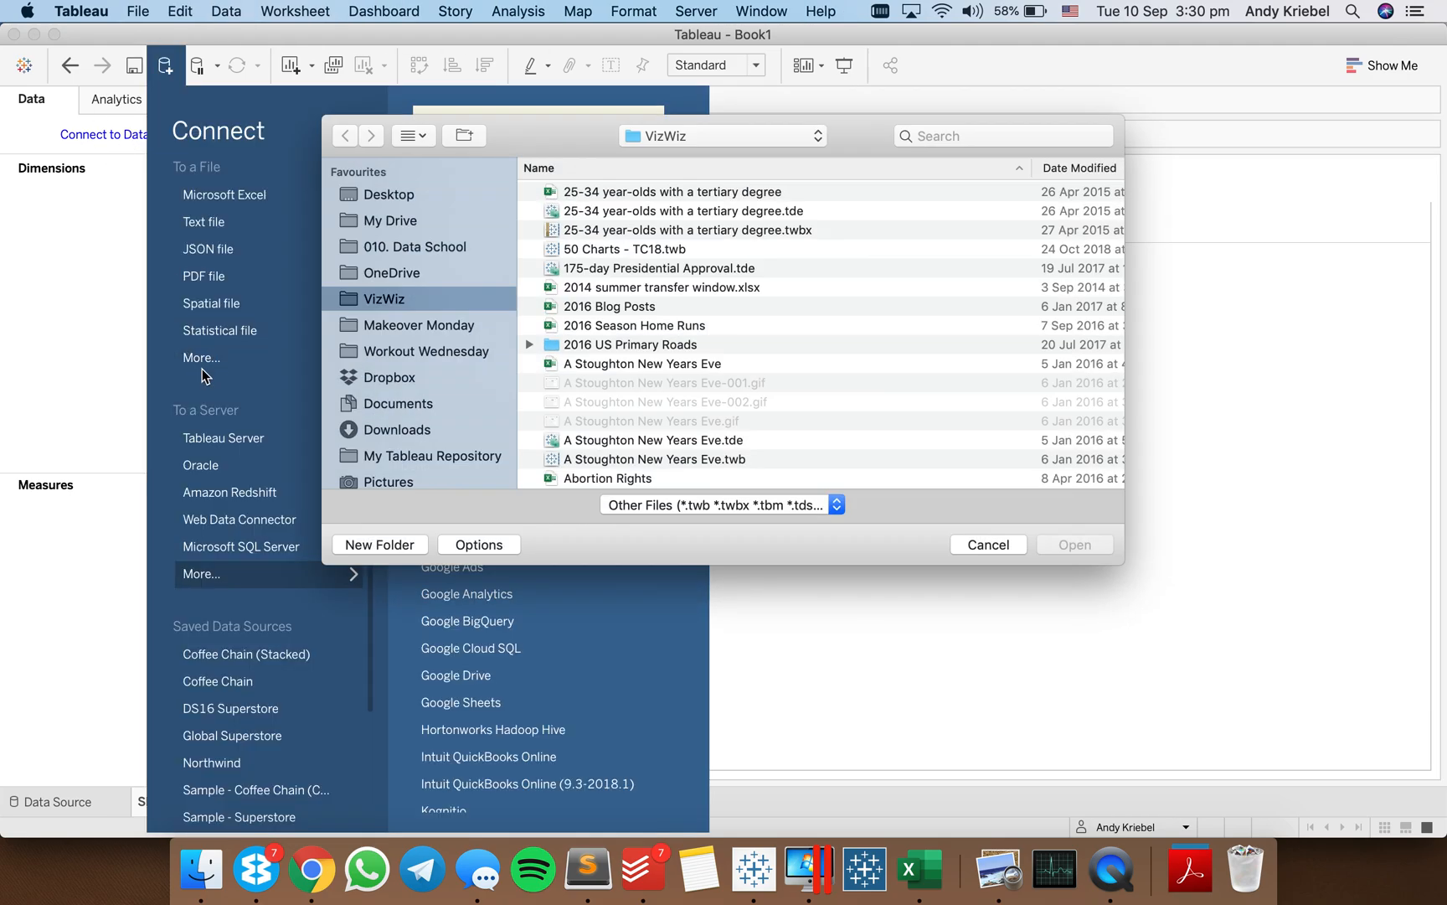
pyautogui.click(685, 137)
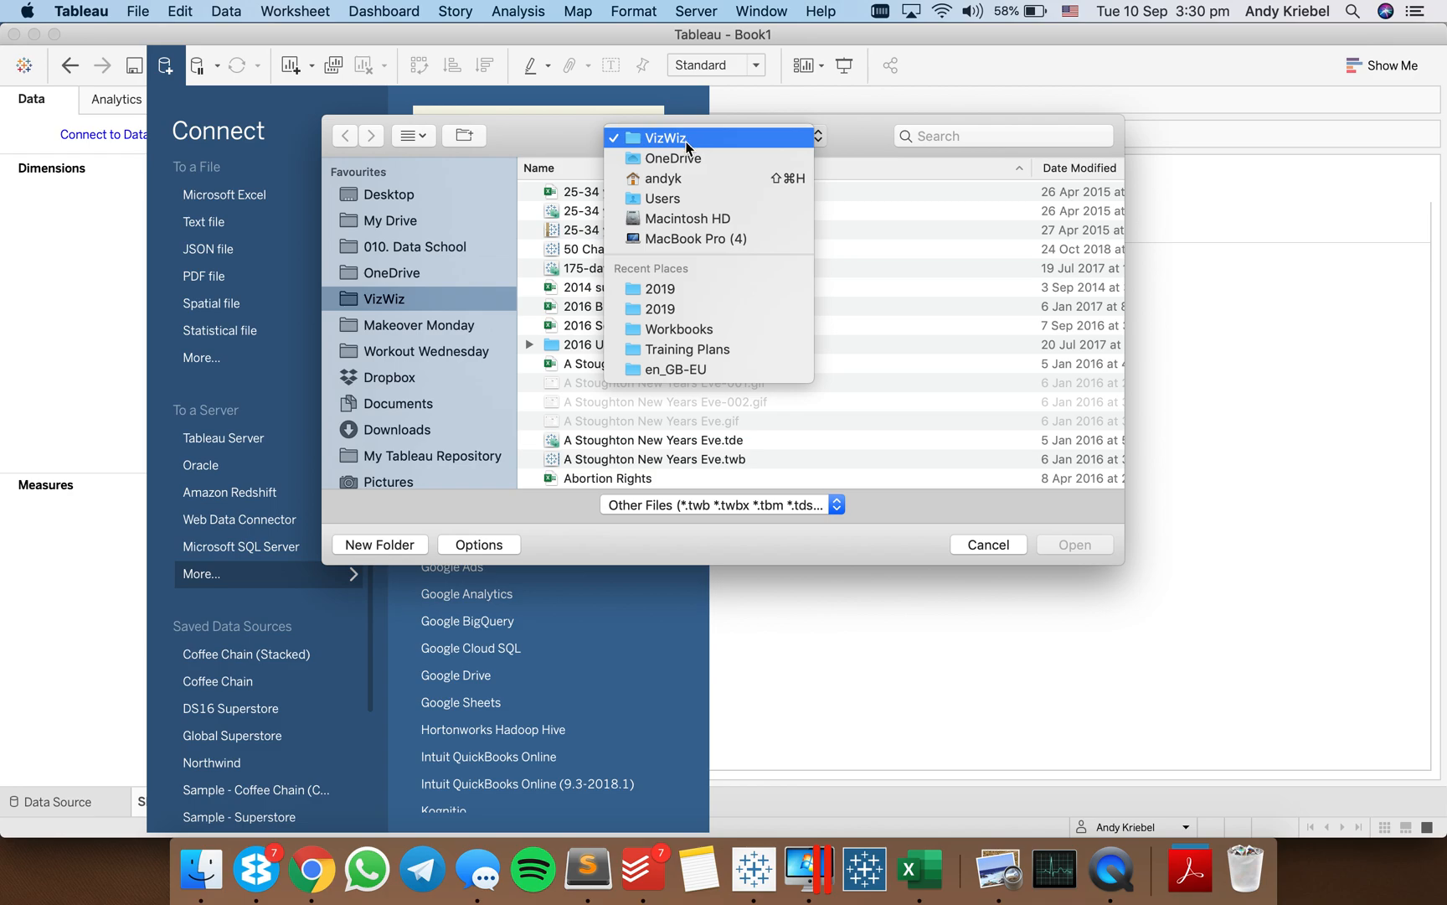
pyautogui.click(677, 309)
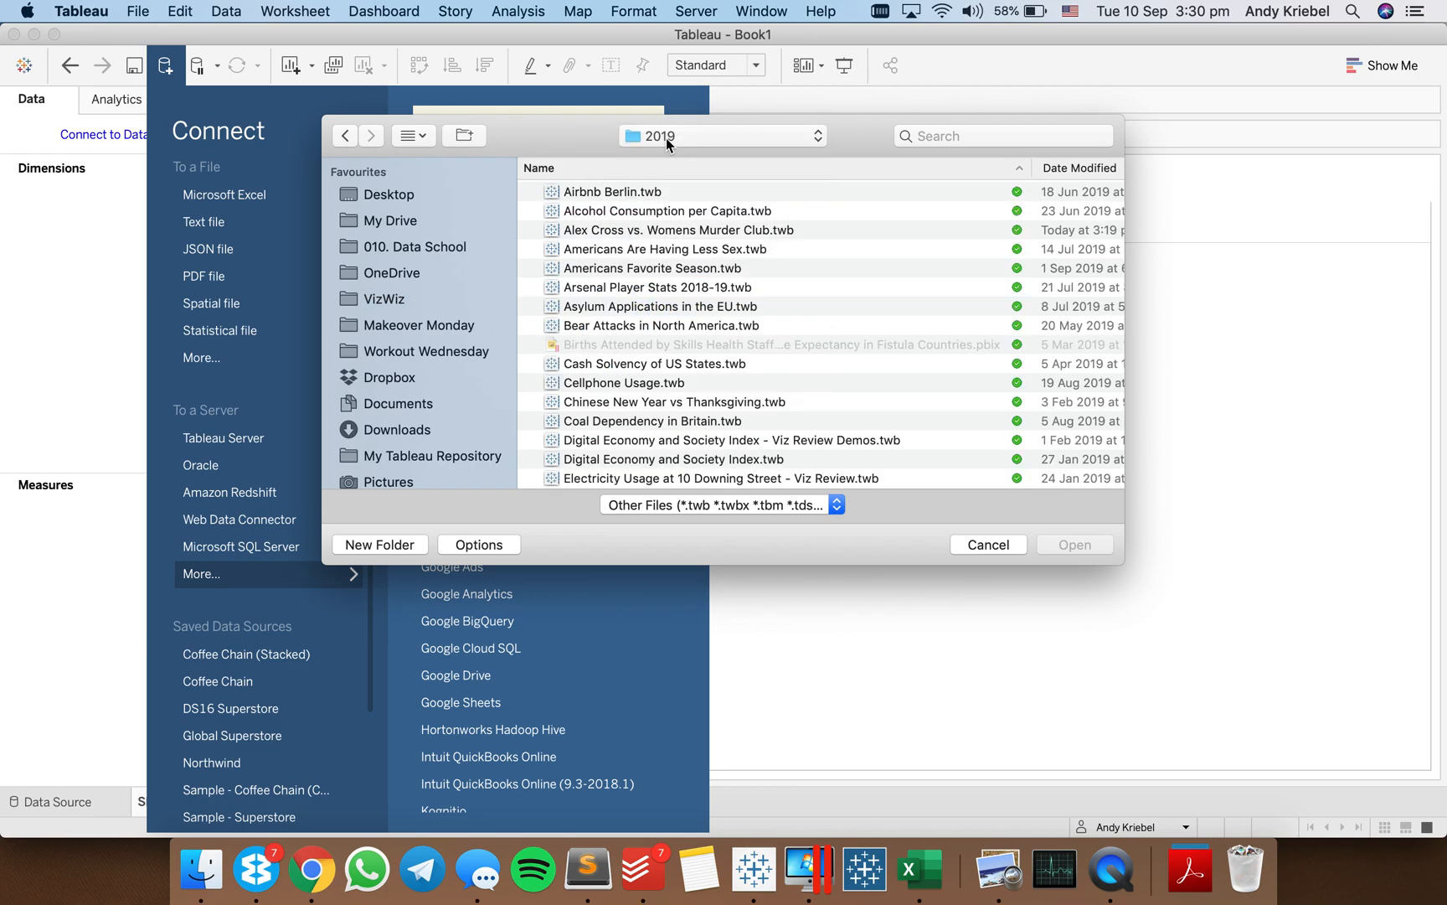
pyautogui.click(666, 137)
pyautogui.click(663, 330)
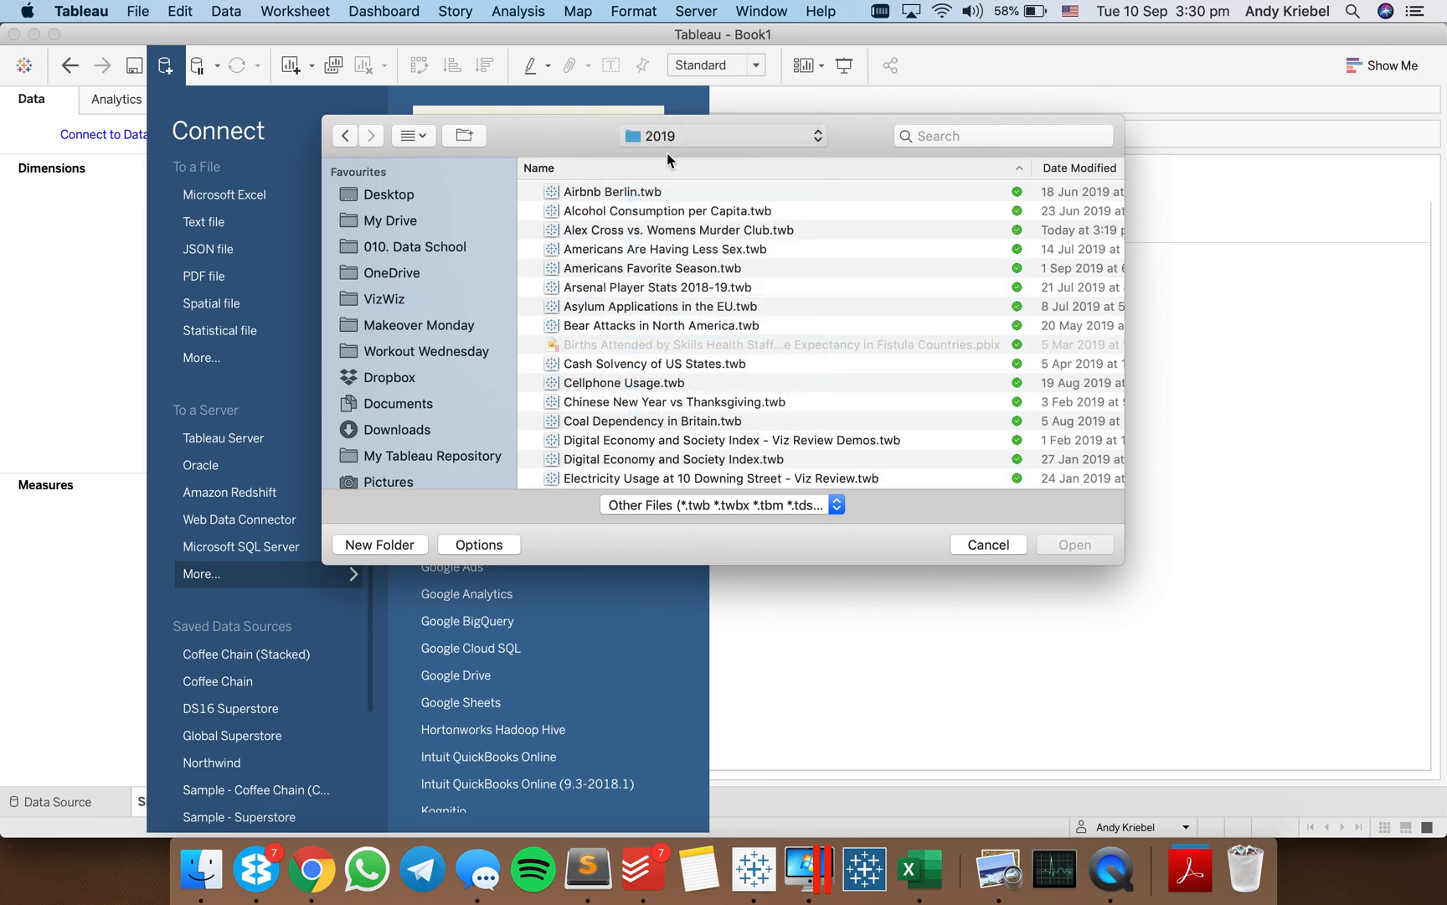
pyautogui.click(1057, 168)
pyautogui.click(641, 194)
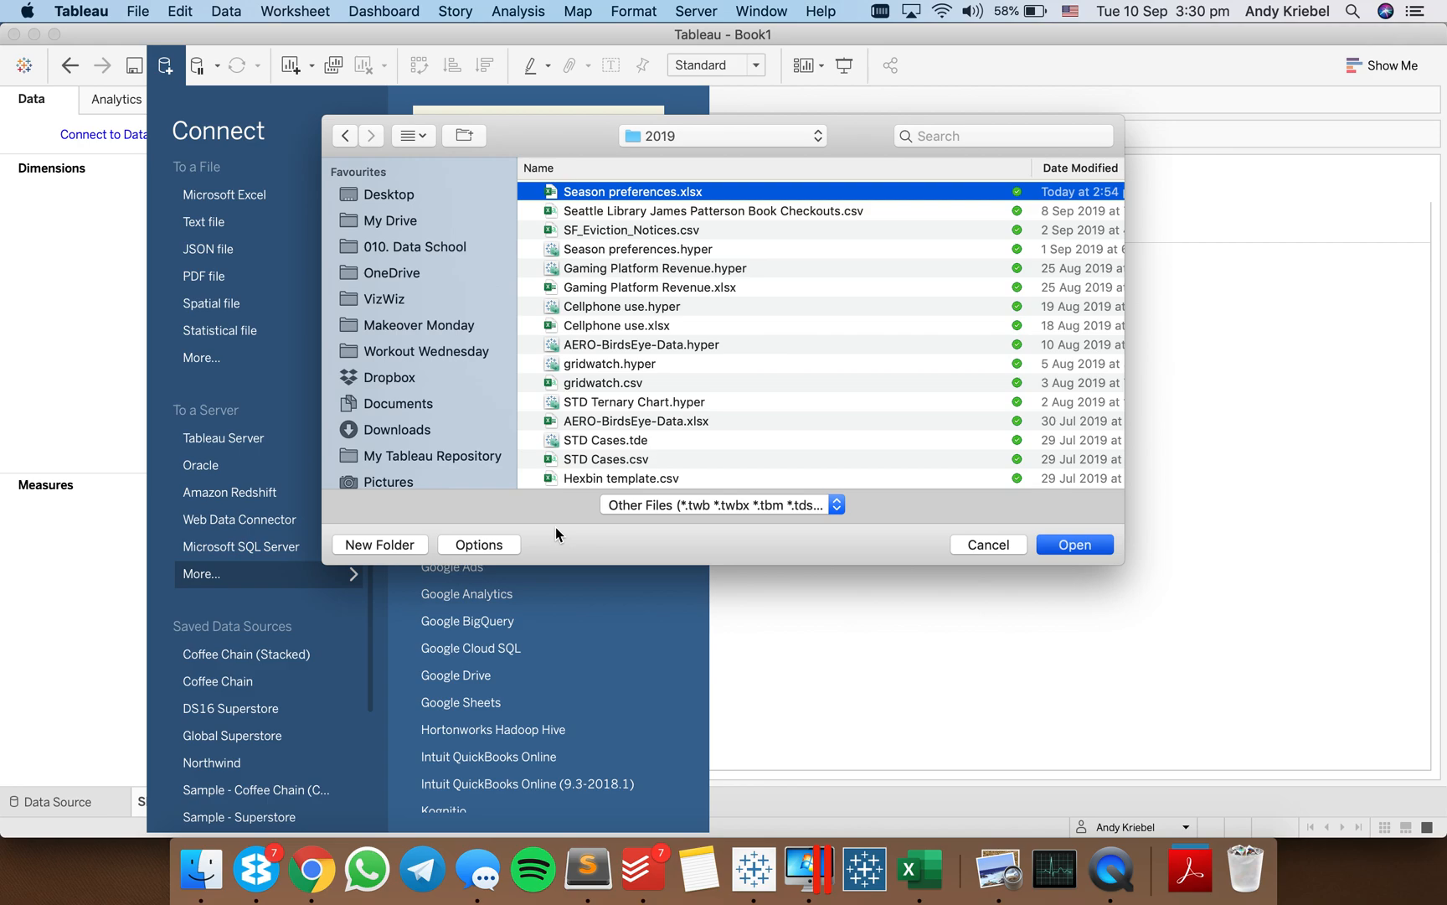
pyautogui.press('Return')
# Check the title row of the season preferences sheet in Excel and clean its Tableau connection with Data Interpreter
pyautogui.press('super+Tab')
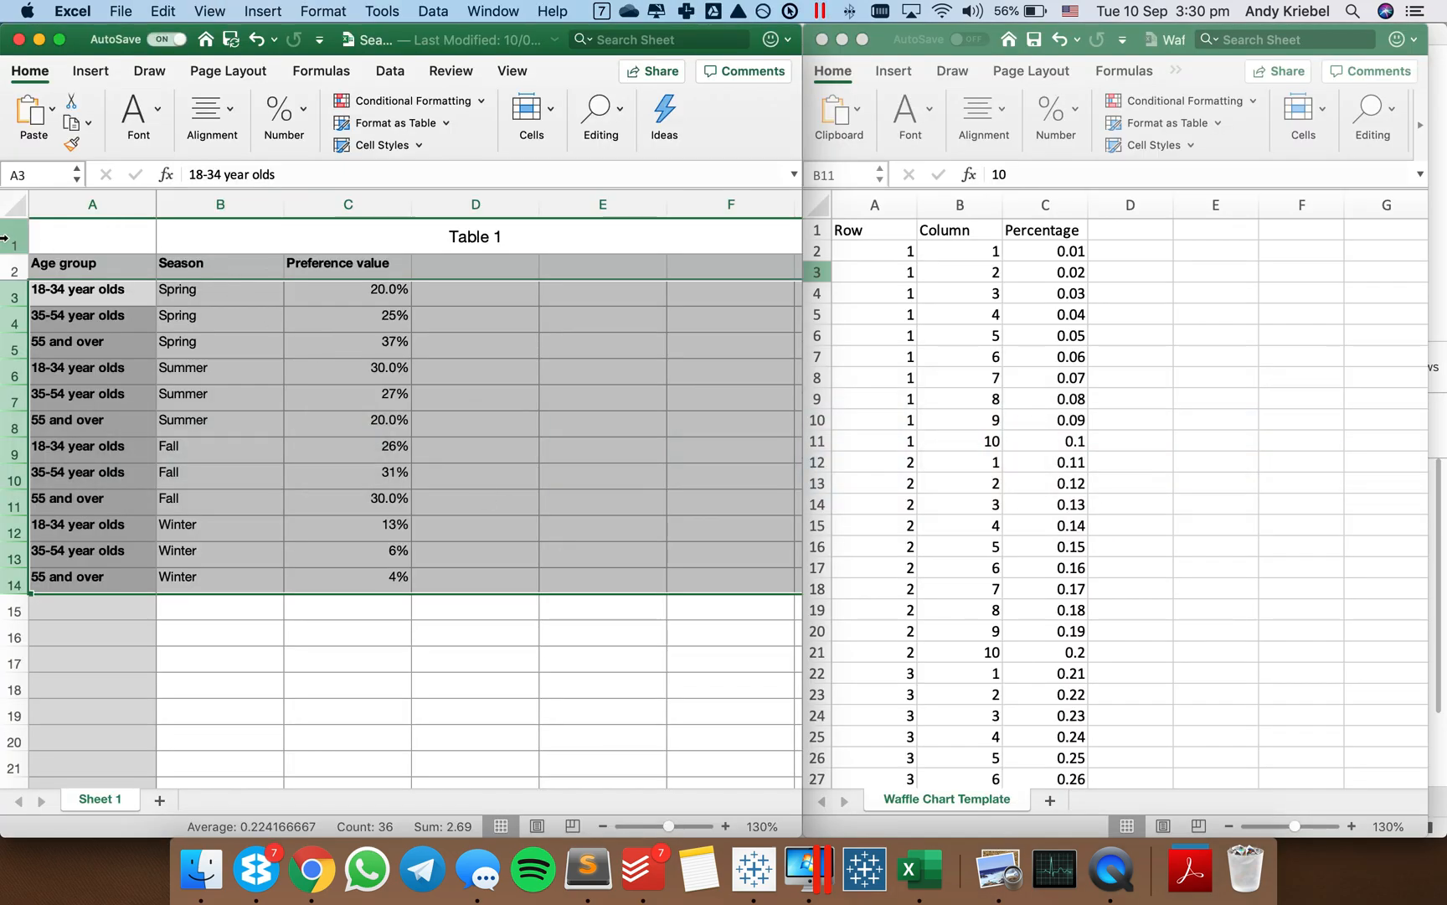
pyautogui.click(6, 241)
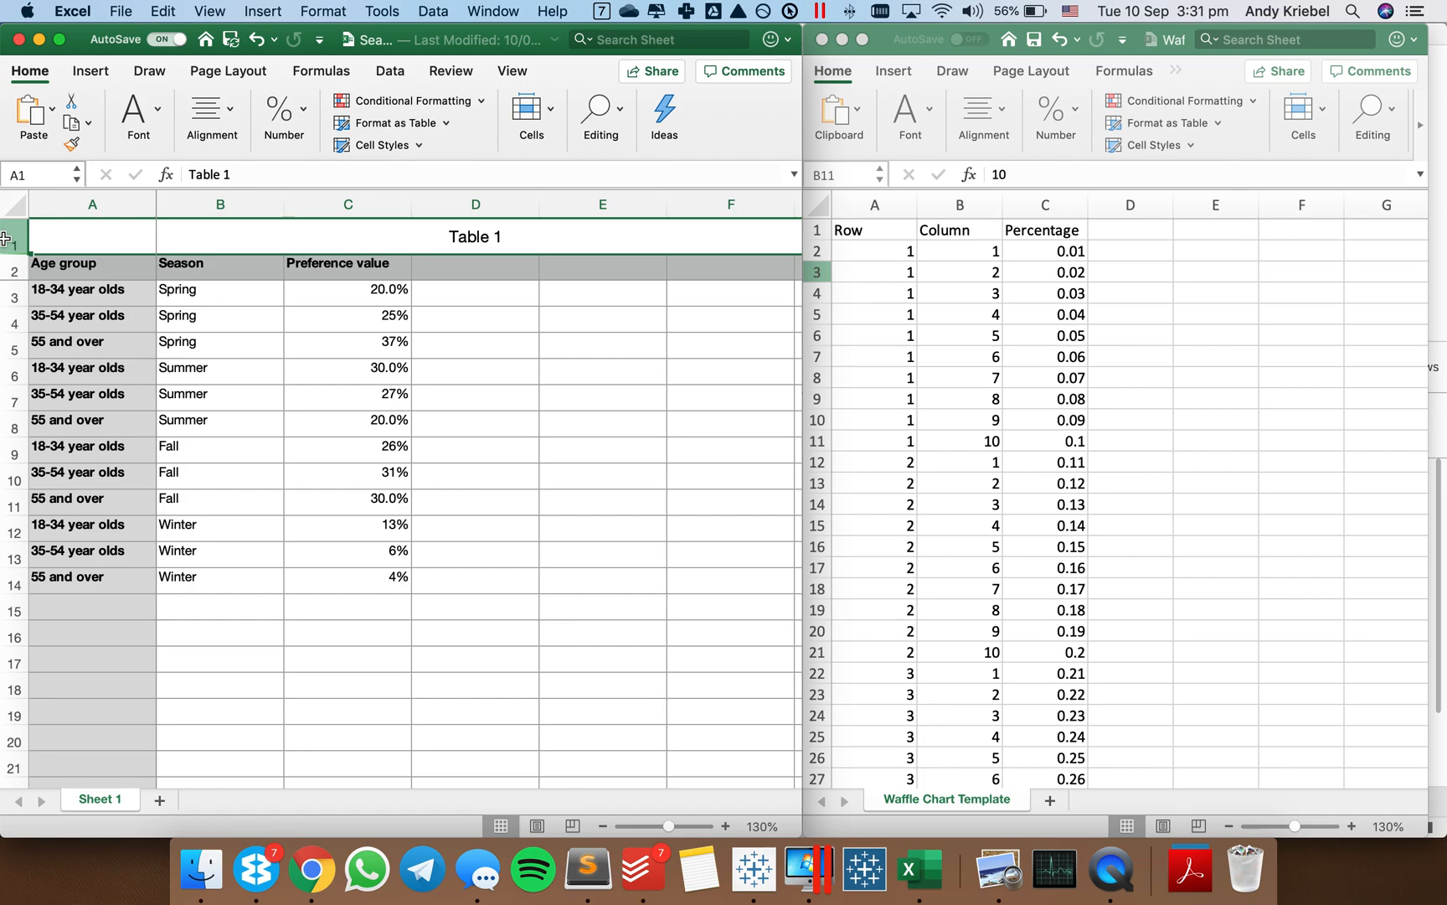
pyautogui.press('super+Tab')
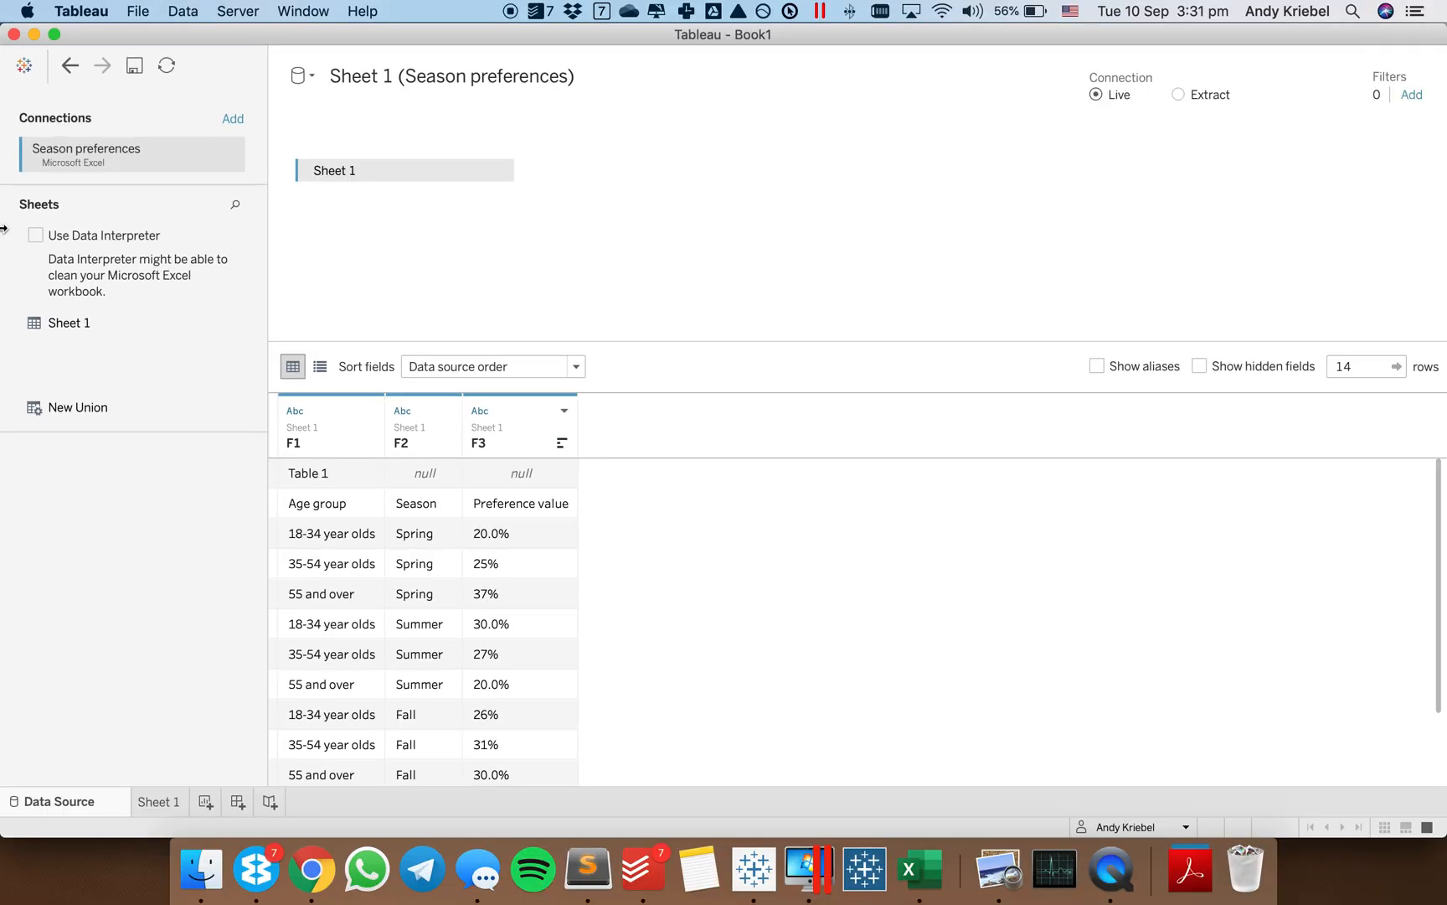
pyautogui.click(35, 236)
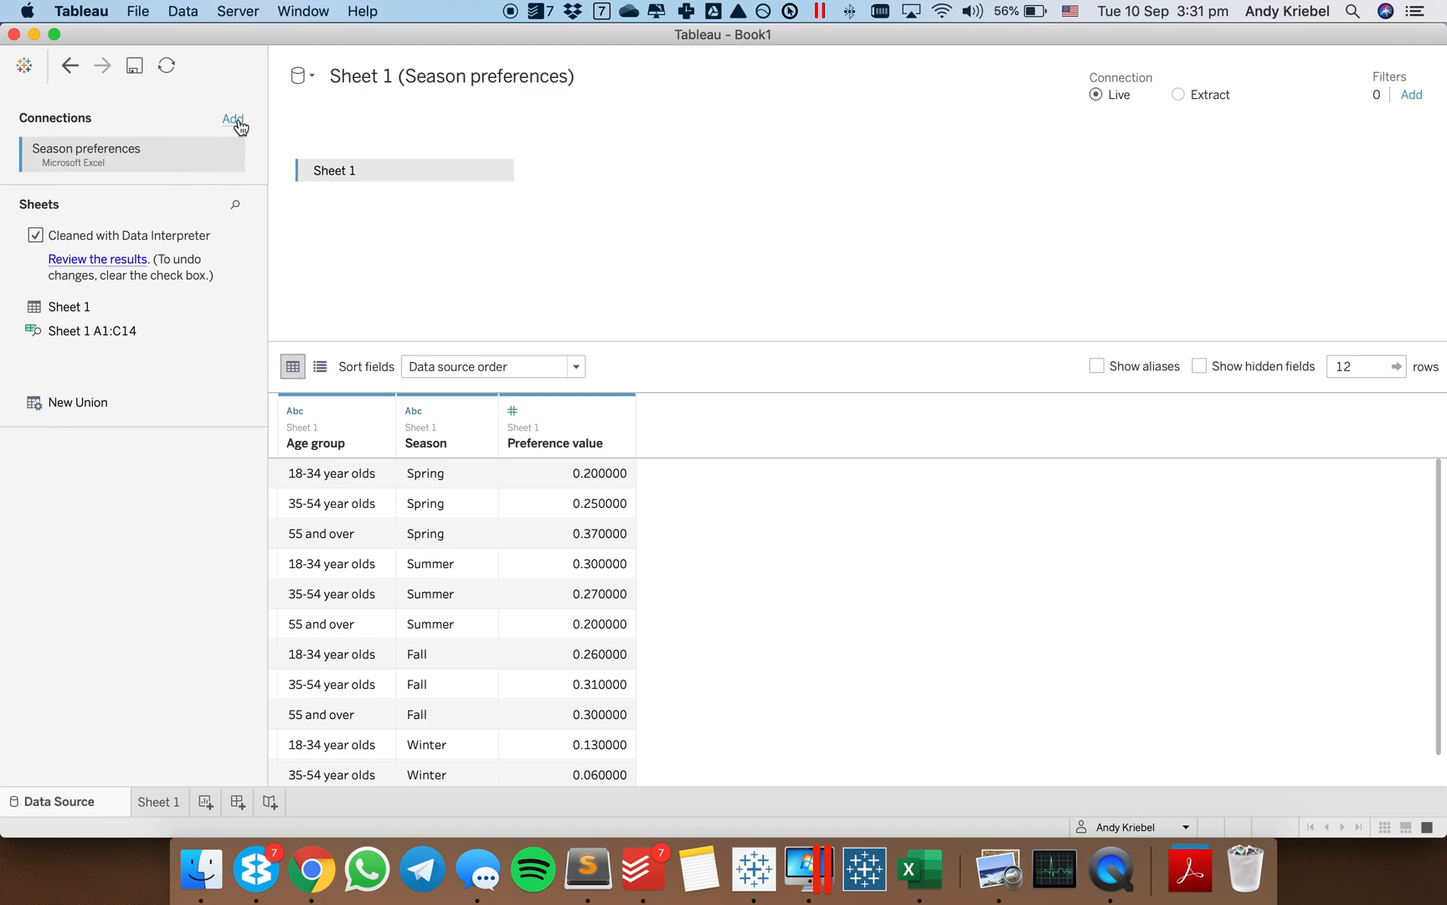
# Add a second connection to the Waffle Chart Template text file from the VizWiz folder
pyautogui.click(234, 119)
pyautogui.click(342, 362)
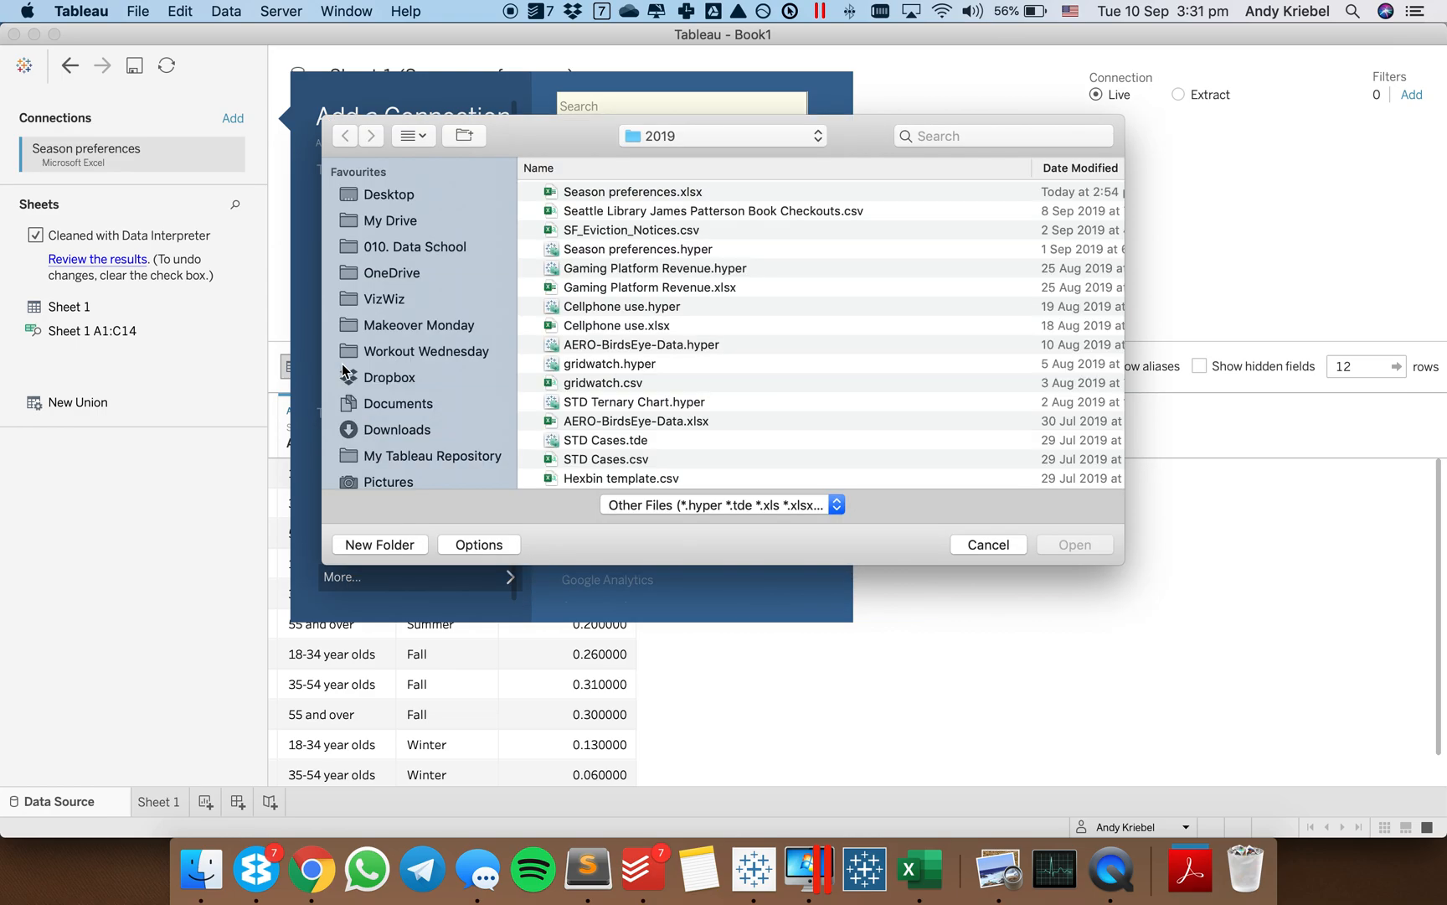
pyautogui.click(398, 300)
pyautogui.click(660, 192)
pyautogui.click(1069, 549)
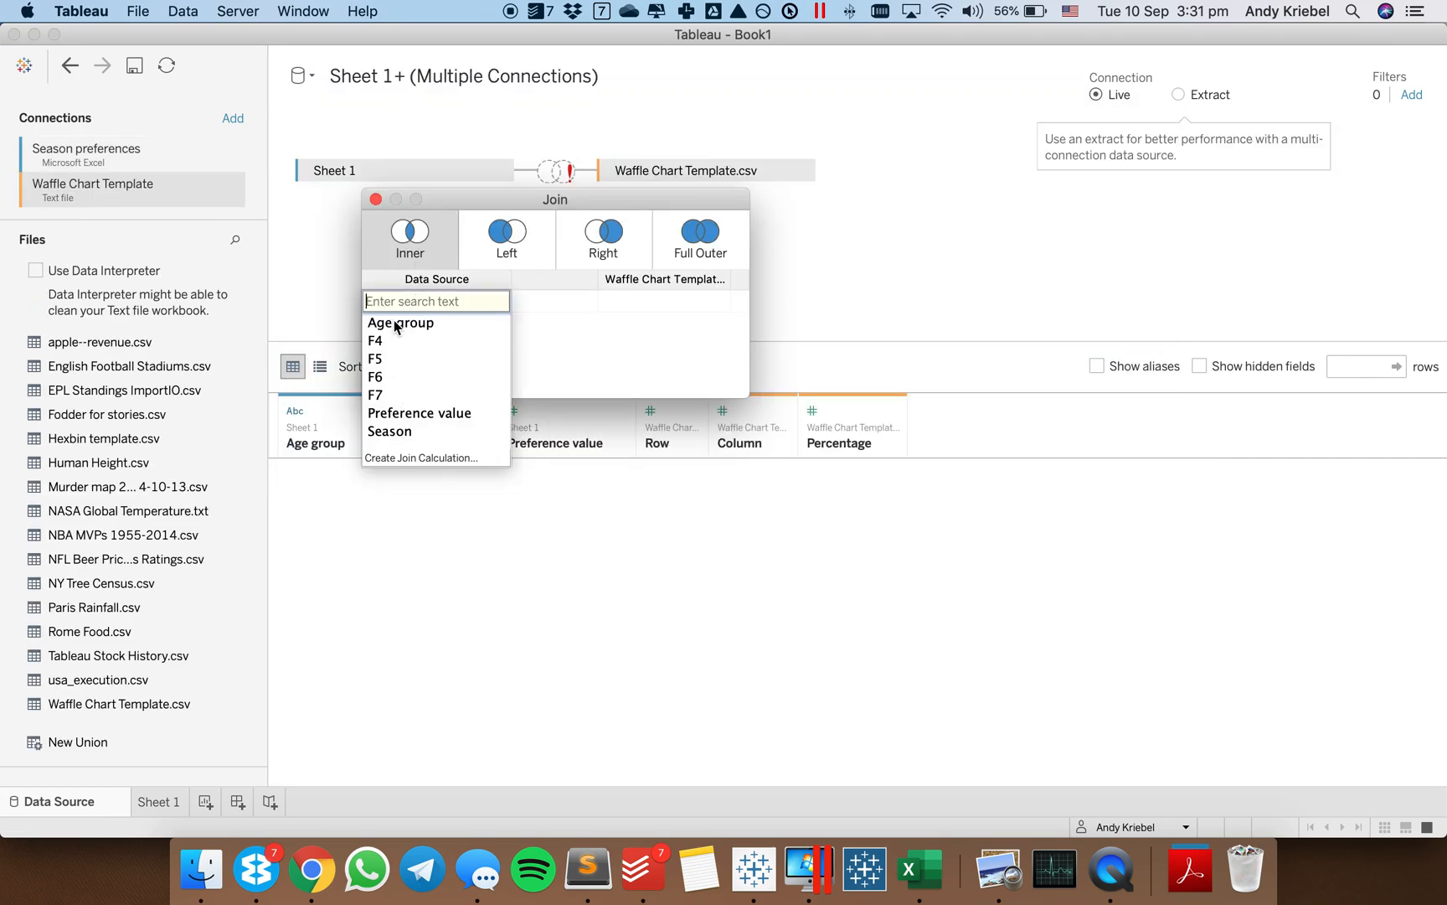
pyautogui.click(641, 305)
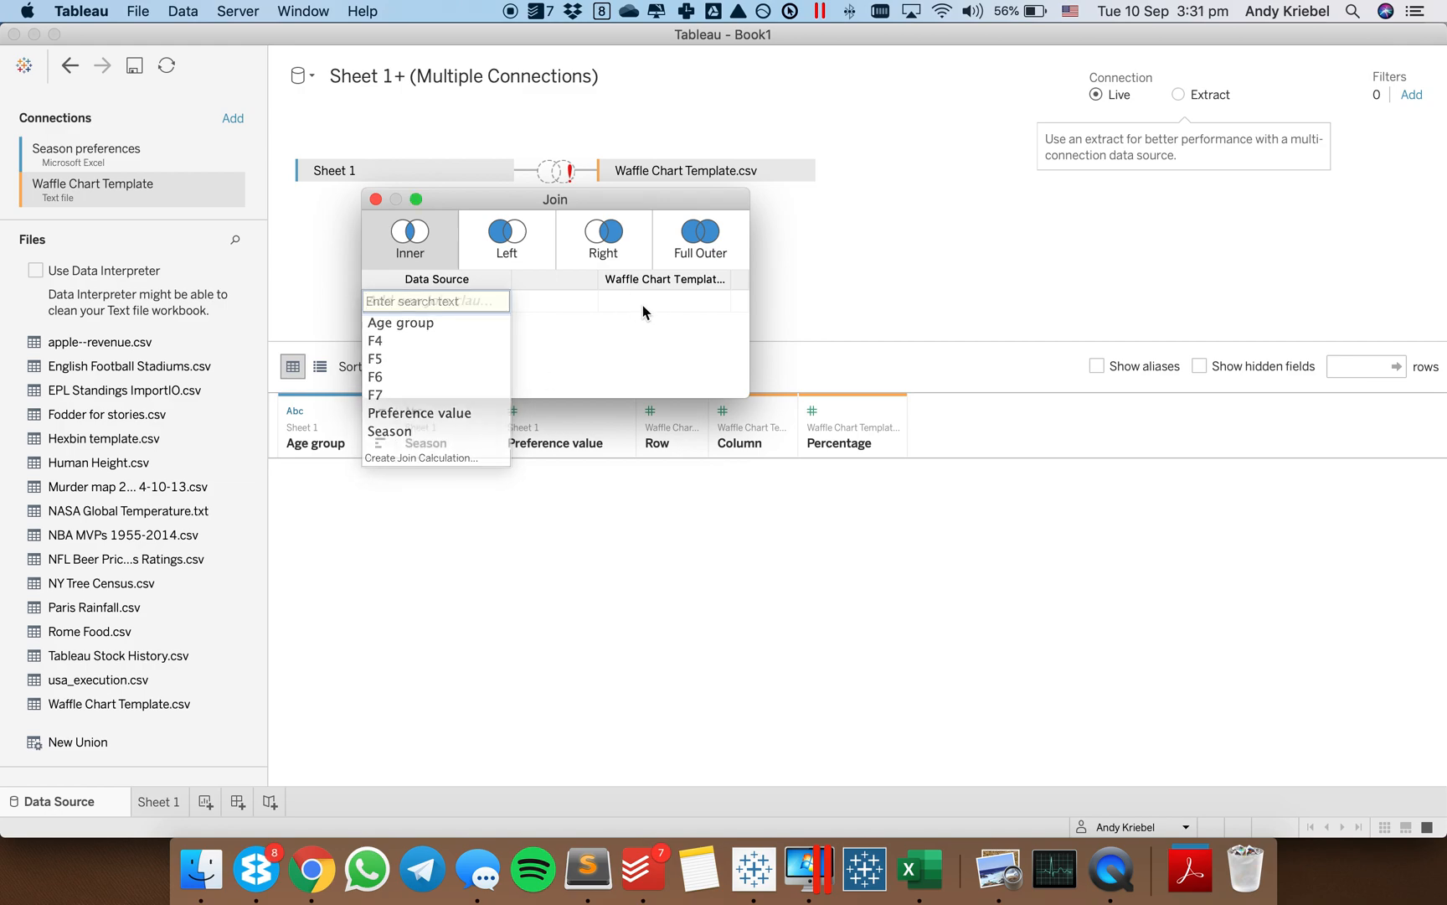
pyautogui.click(721, 304)
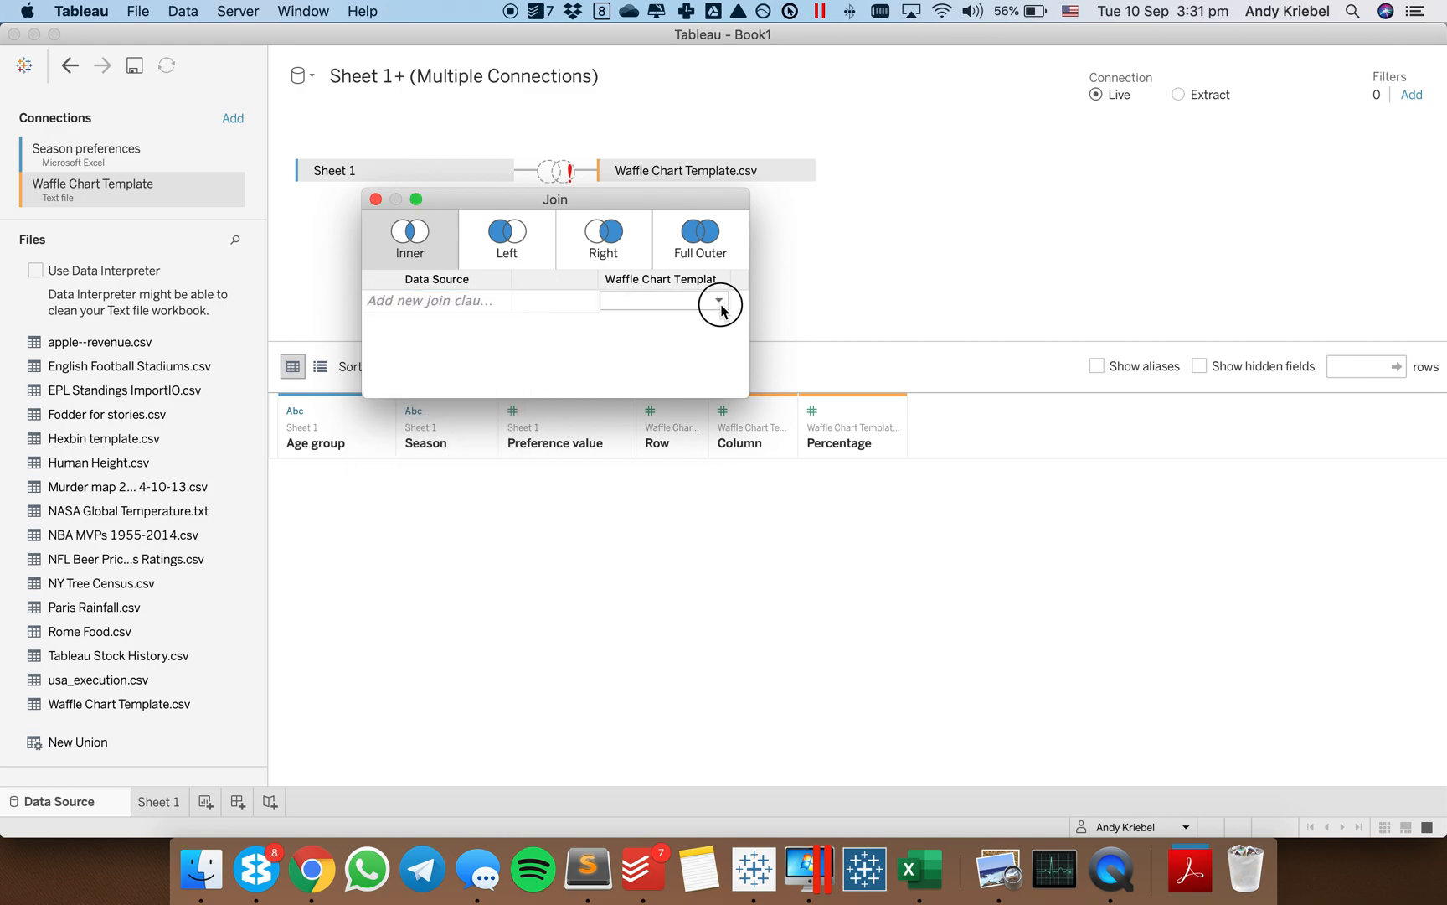
pyautogui.click(523, 343)
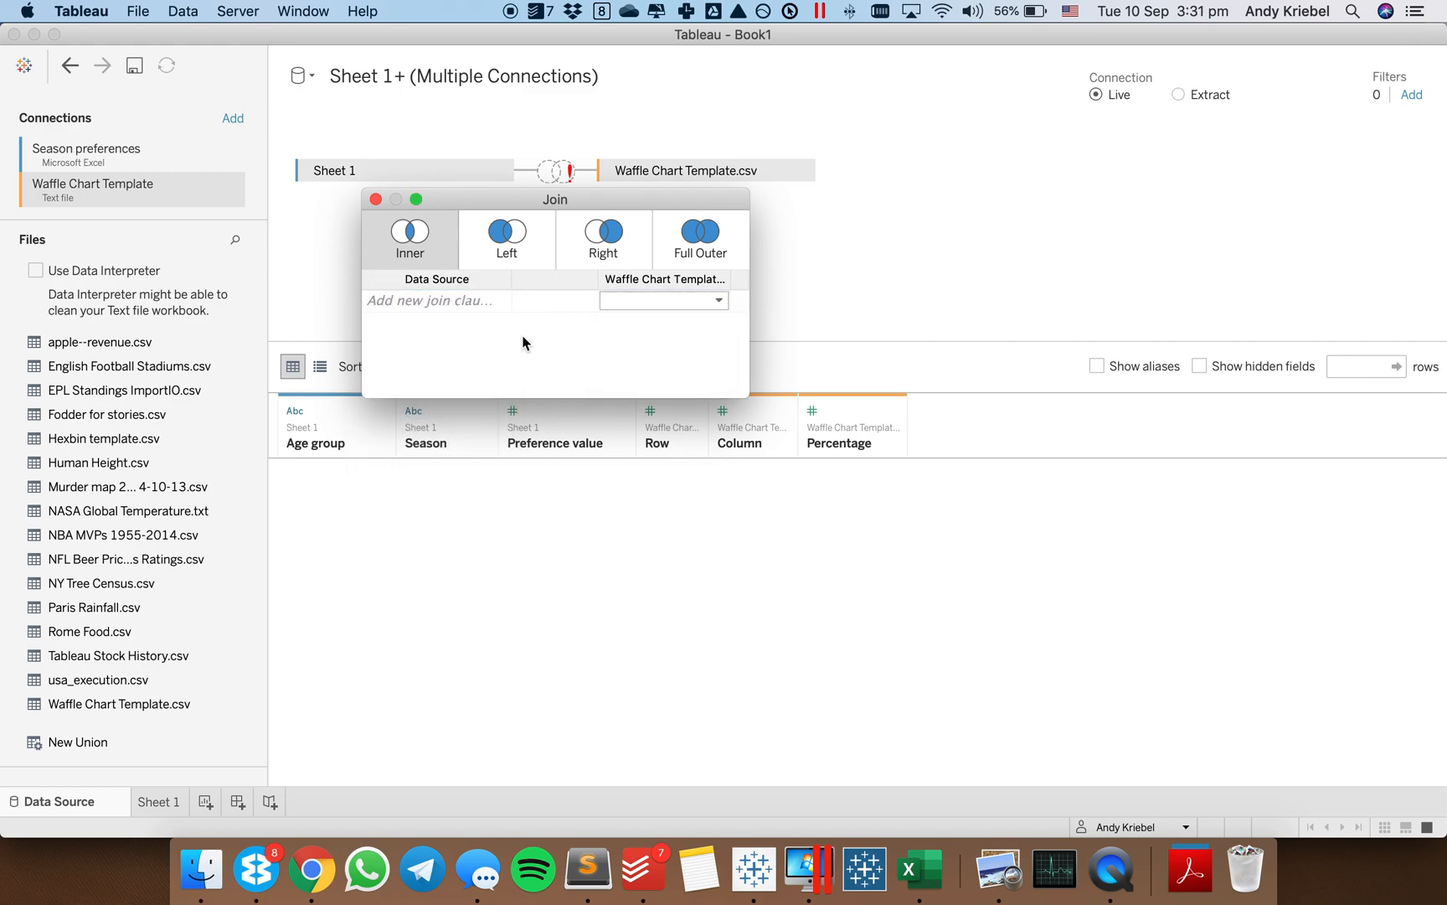
# Inner join Sheet 1 to Waffle Chart Template.csv using the join calculation "1" on both sides
pyautogui.click(495, 301)
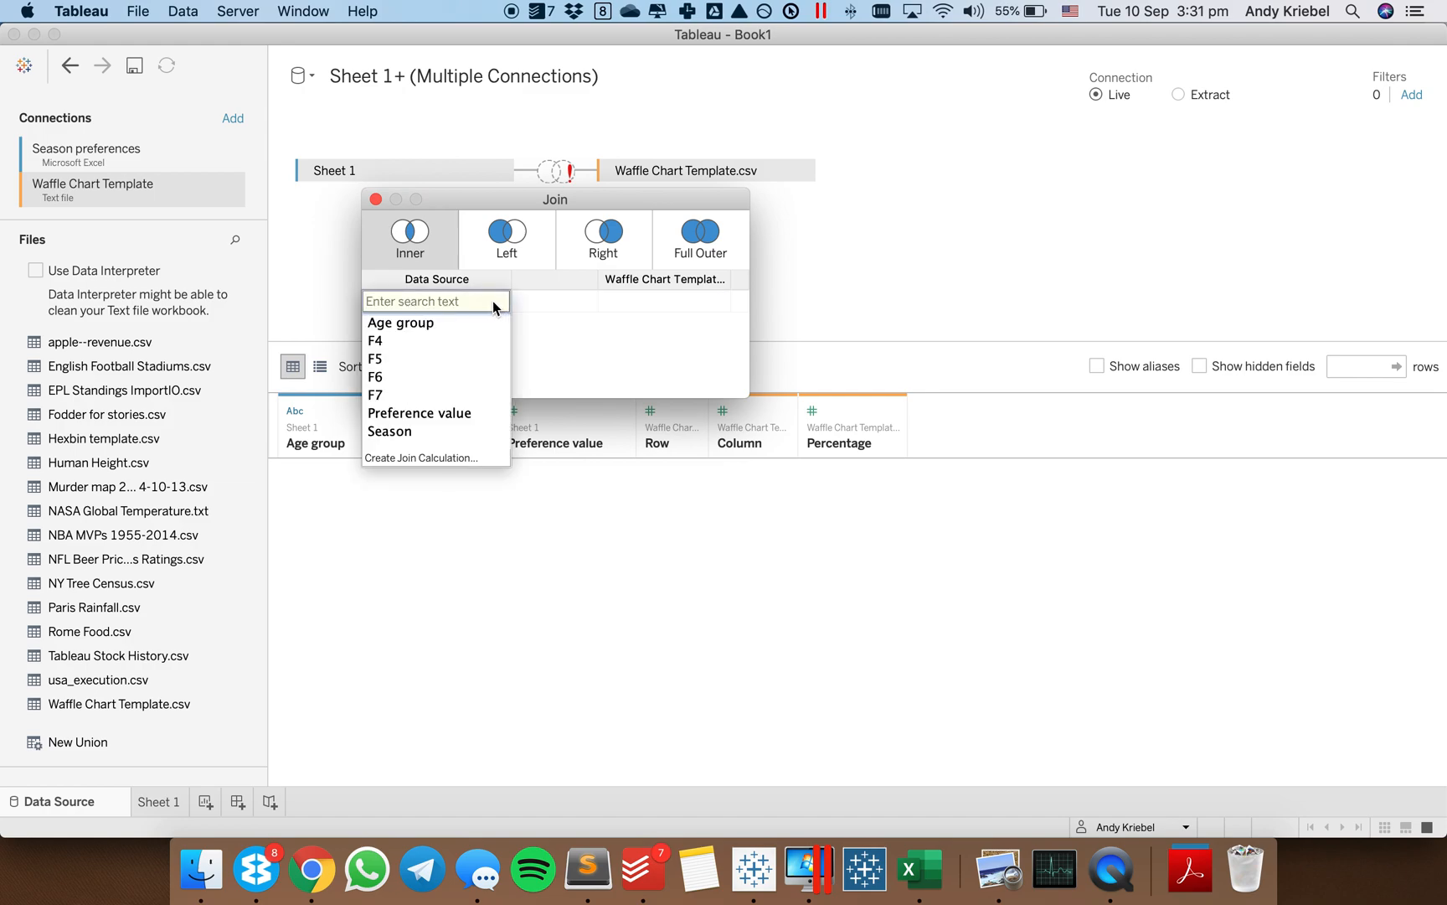
pyautogui.click(440, 457)
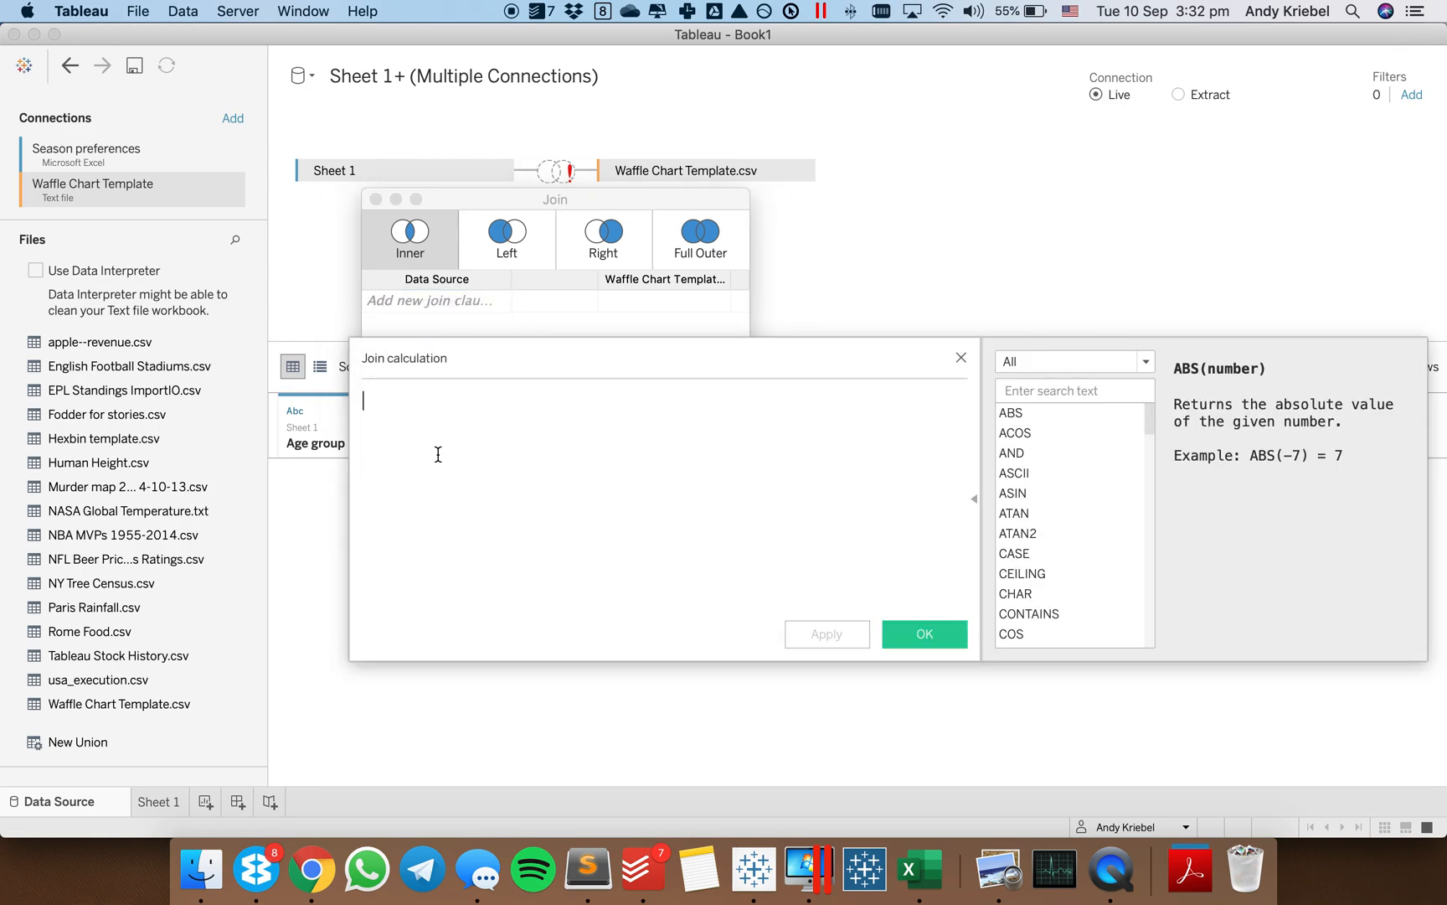
pyautogui.write('"1"')
pyautogui.click(938, 637)
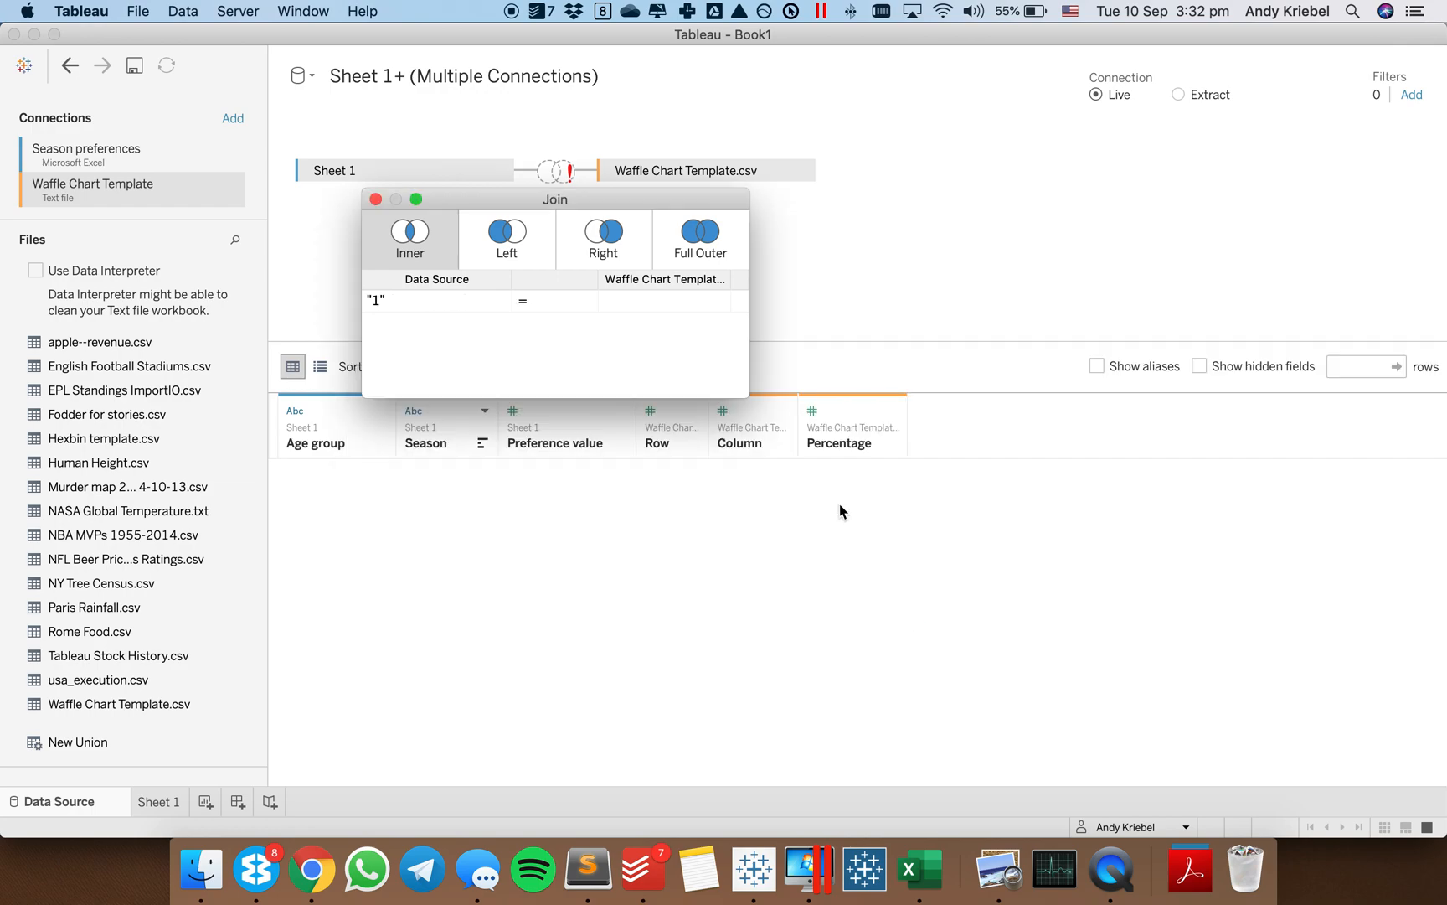
pyautogui.click(716, 300)
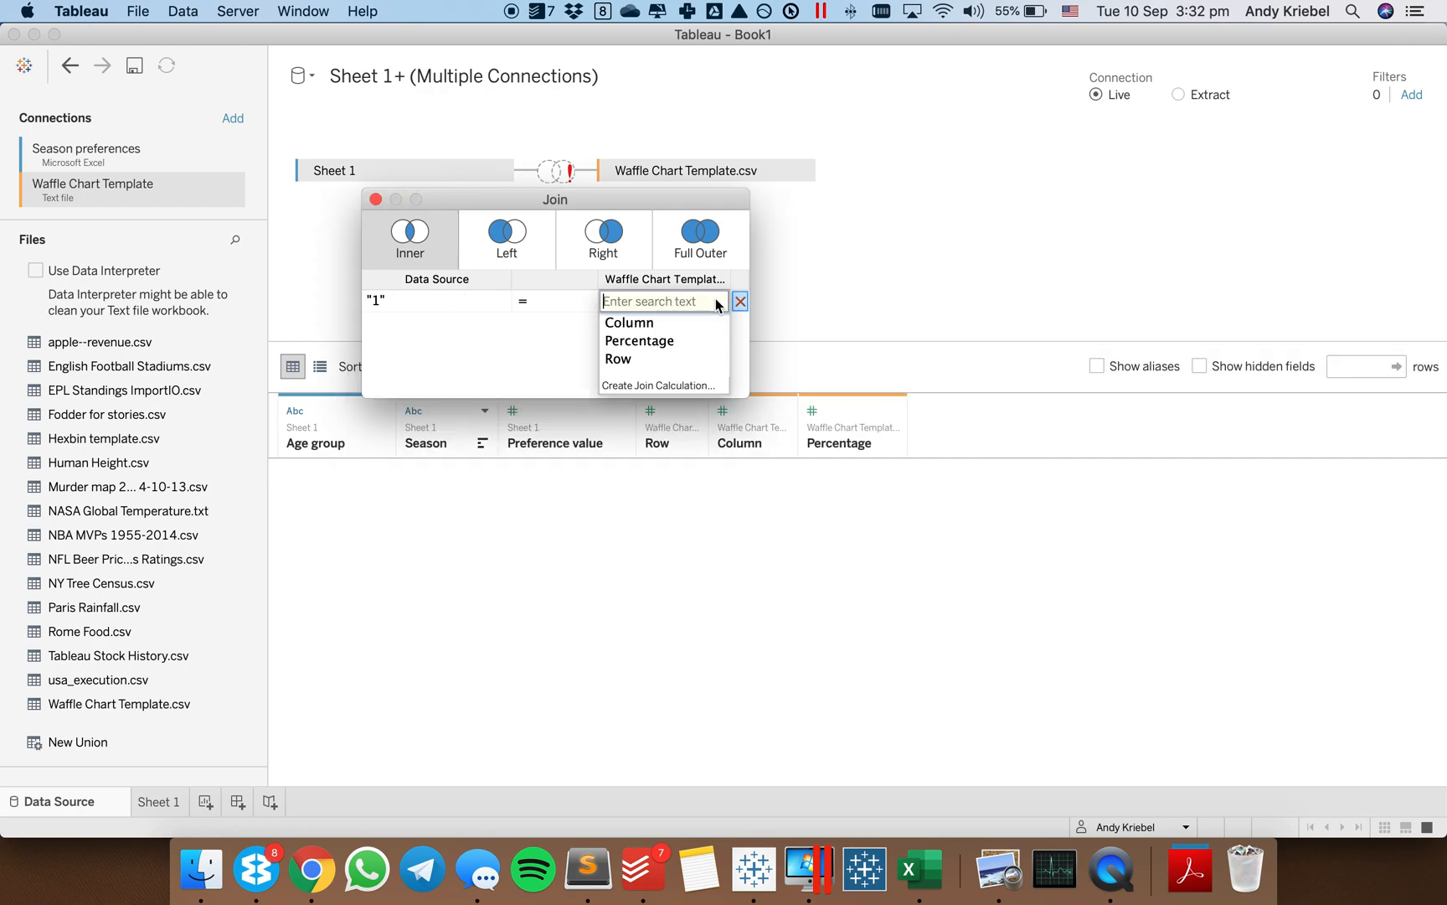
pyautogui.click(666, 387)
pyautogui.write('"1"')
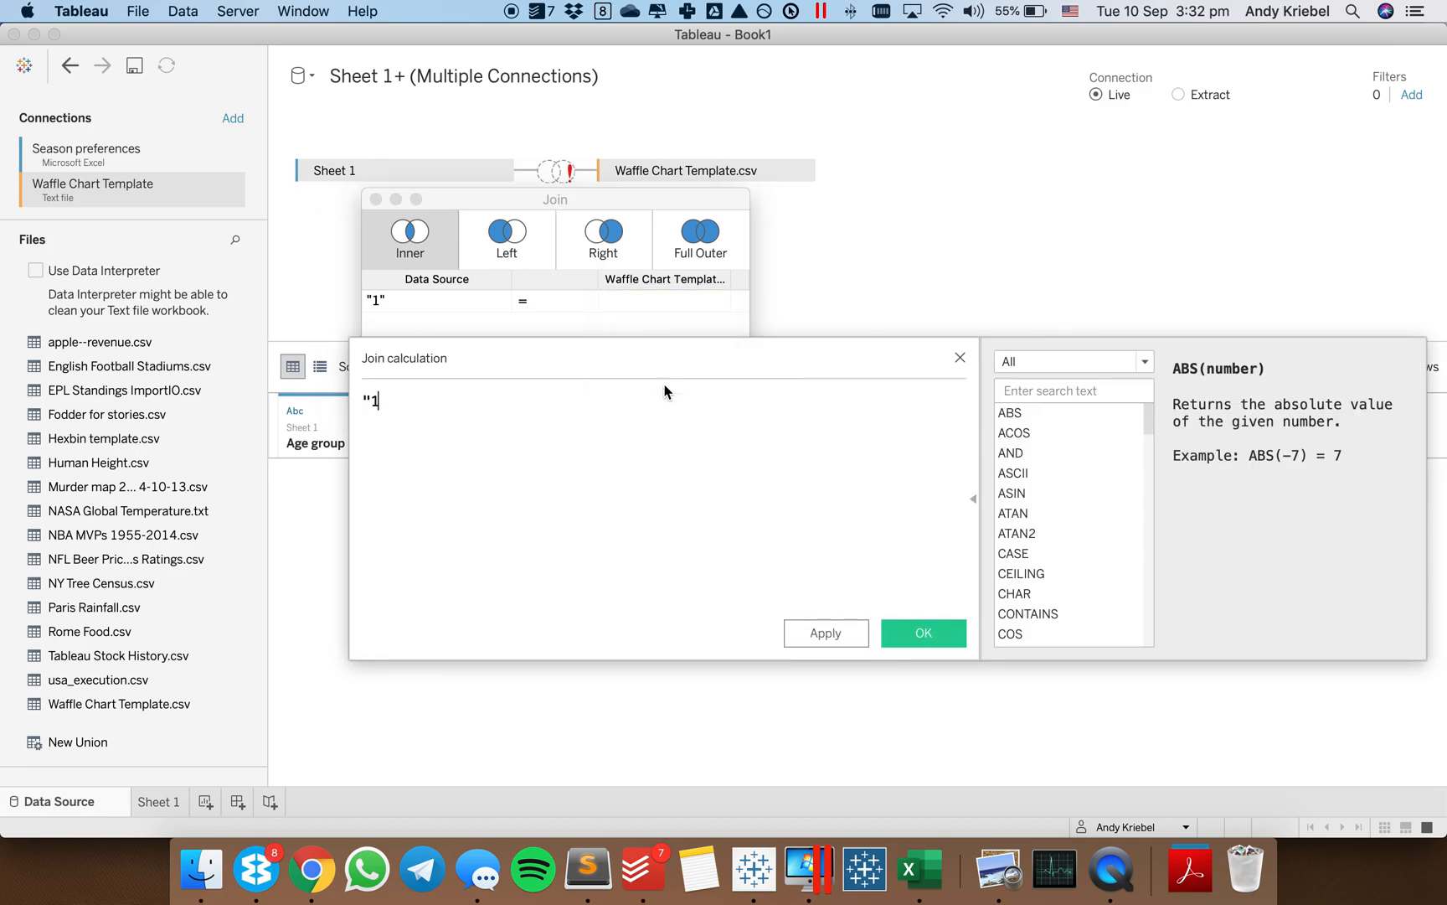
pyautogui.click(923, 633)
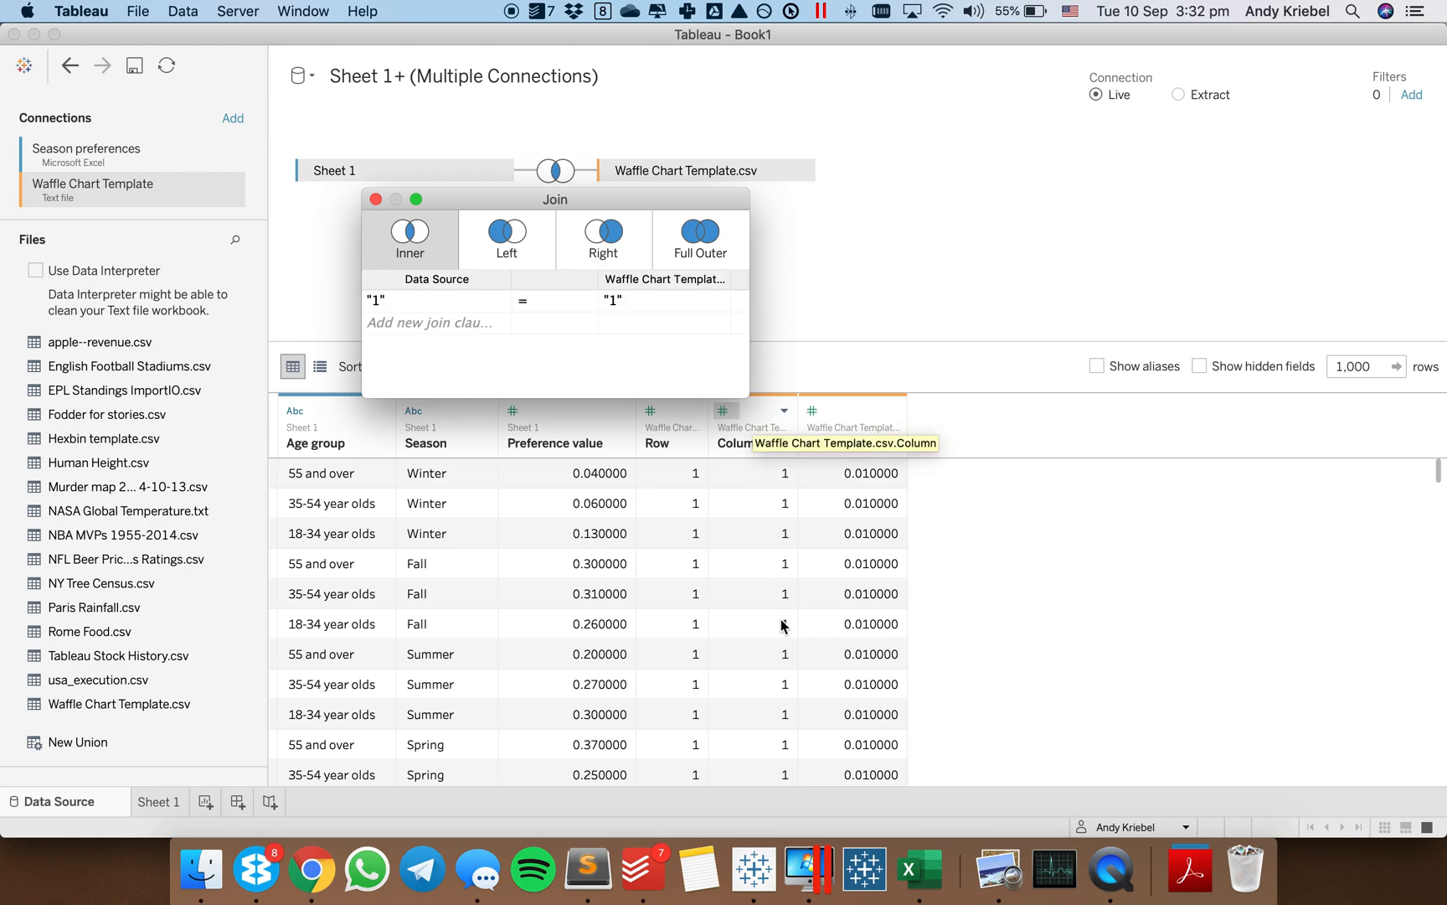
pyautogui.click(376, 200)
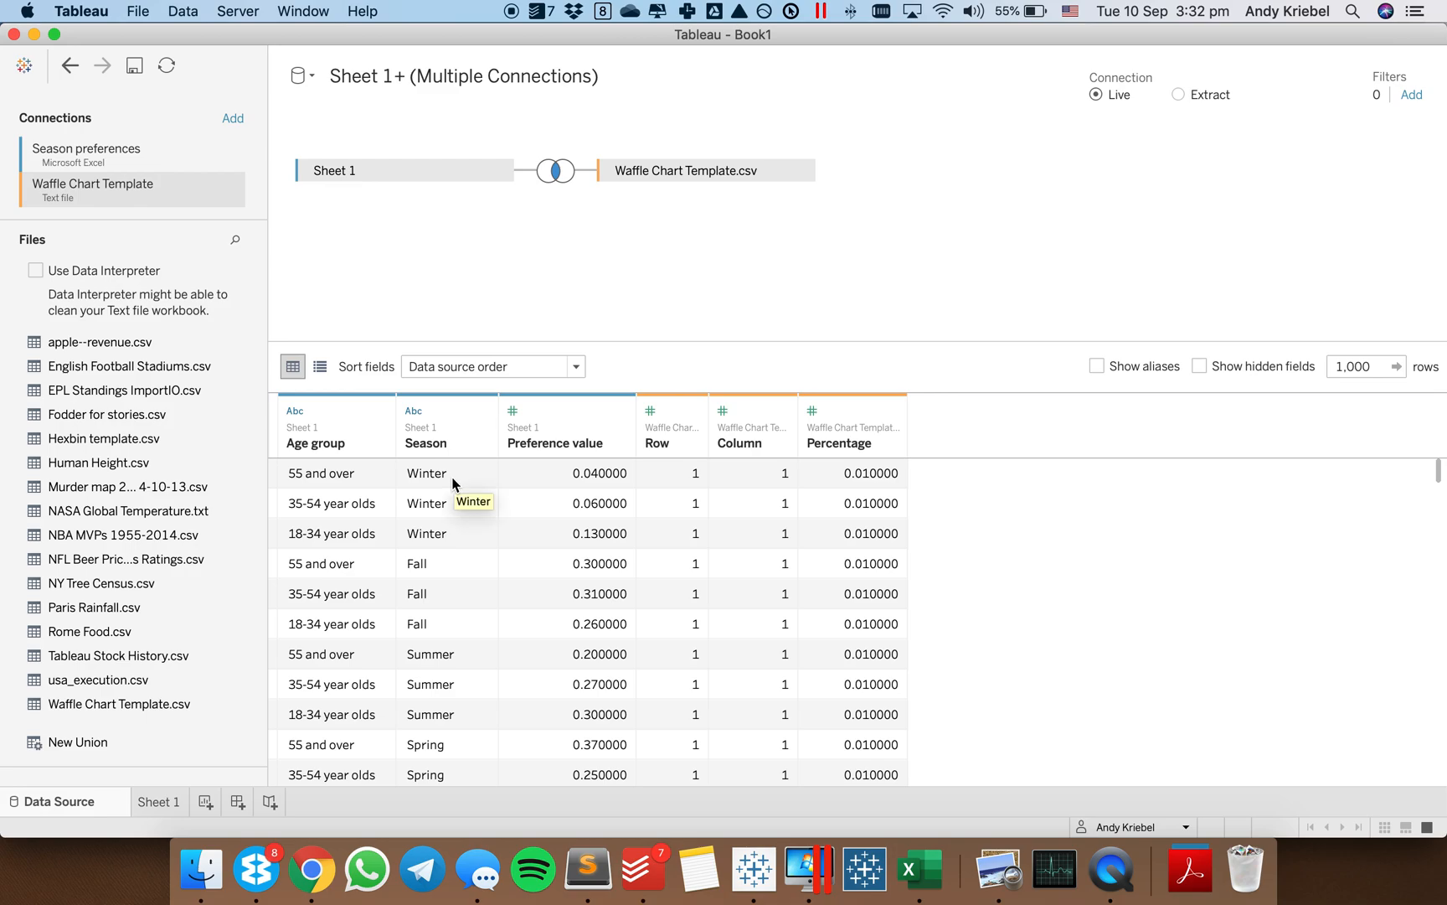
# Rename the data source to Waffle Chart Densification
pyautogui.click(540, 76)
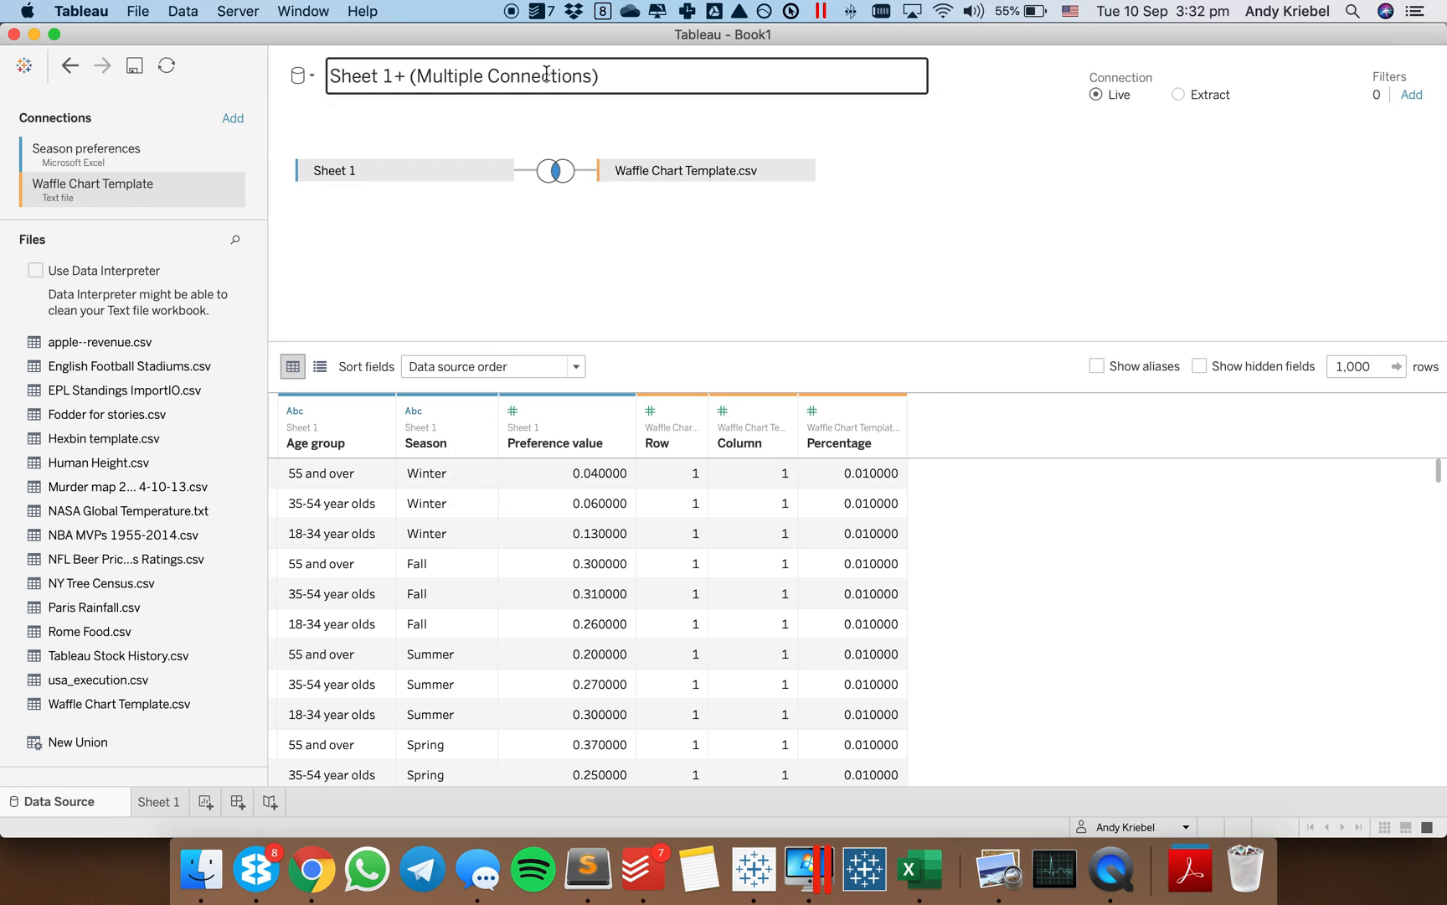
pyautogui.write('Waffle Car')
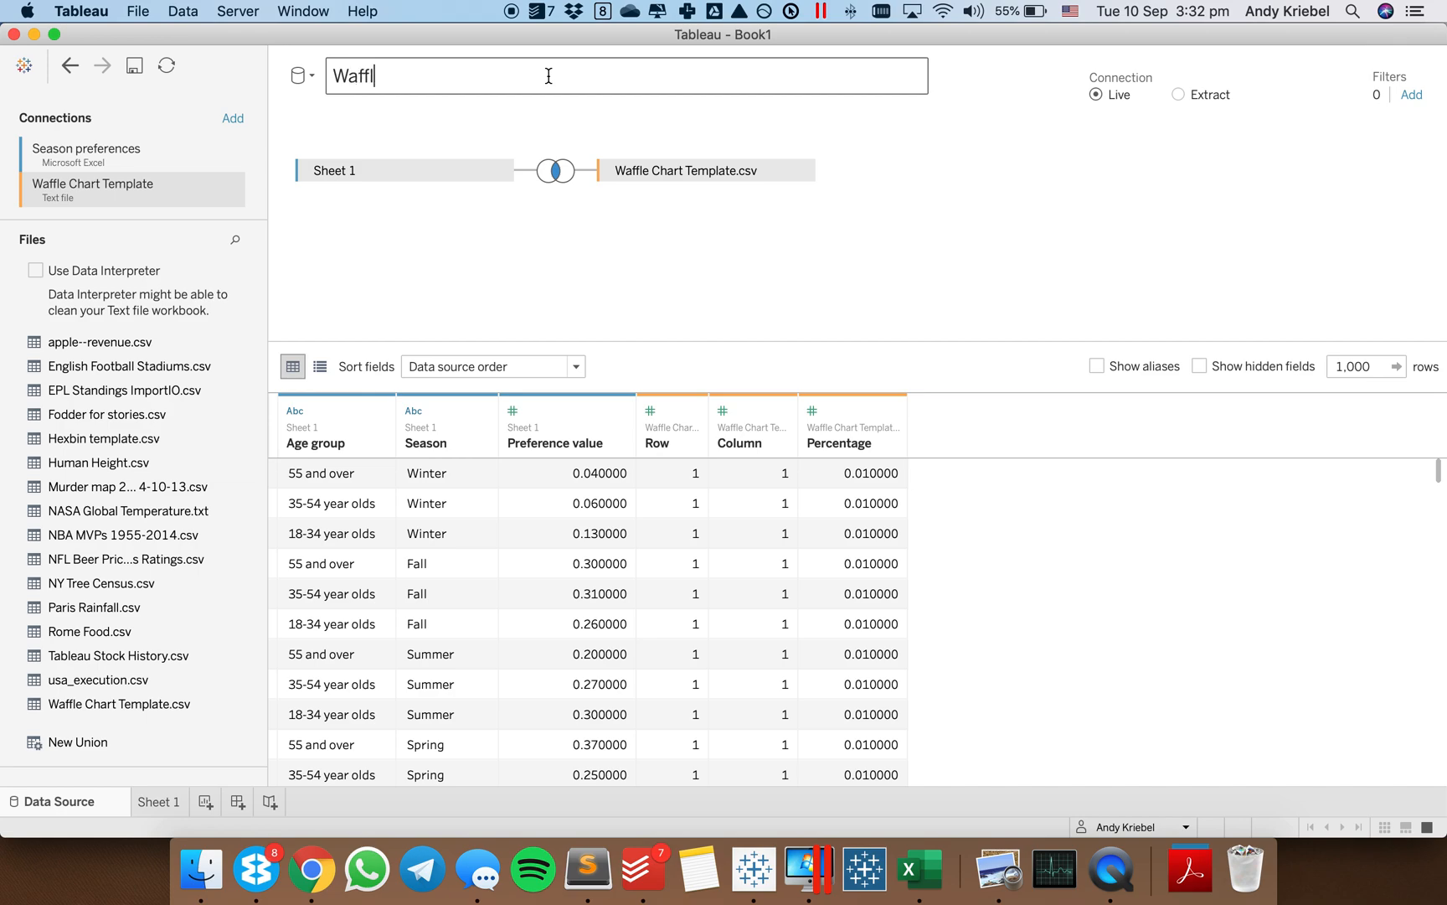
pyautogui.press('BackSpace')
pyautogui.press('BackSpace')
pyautogui.write('hart Densification')
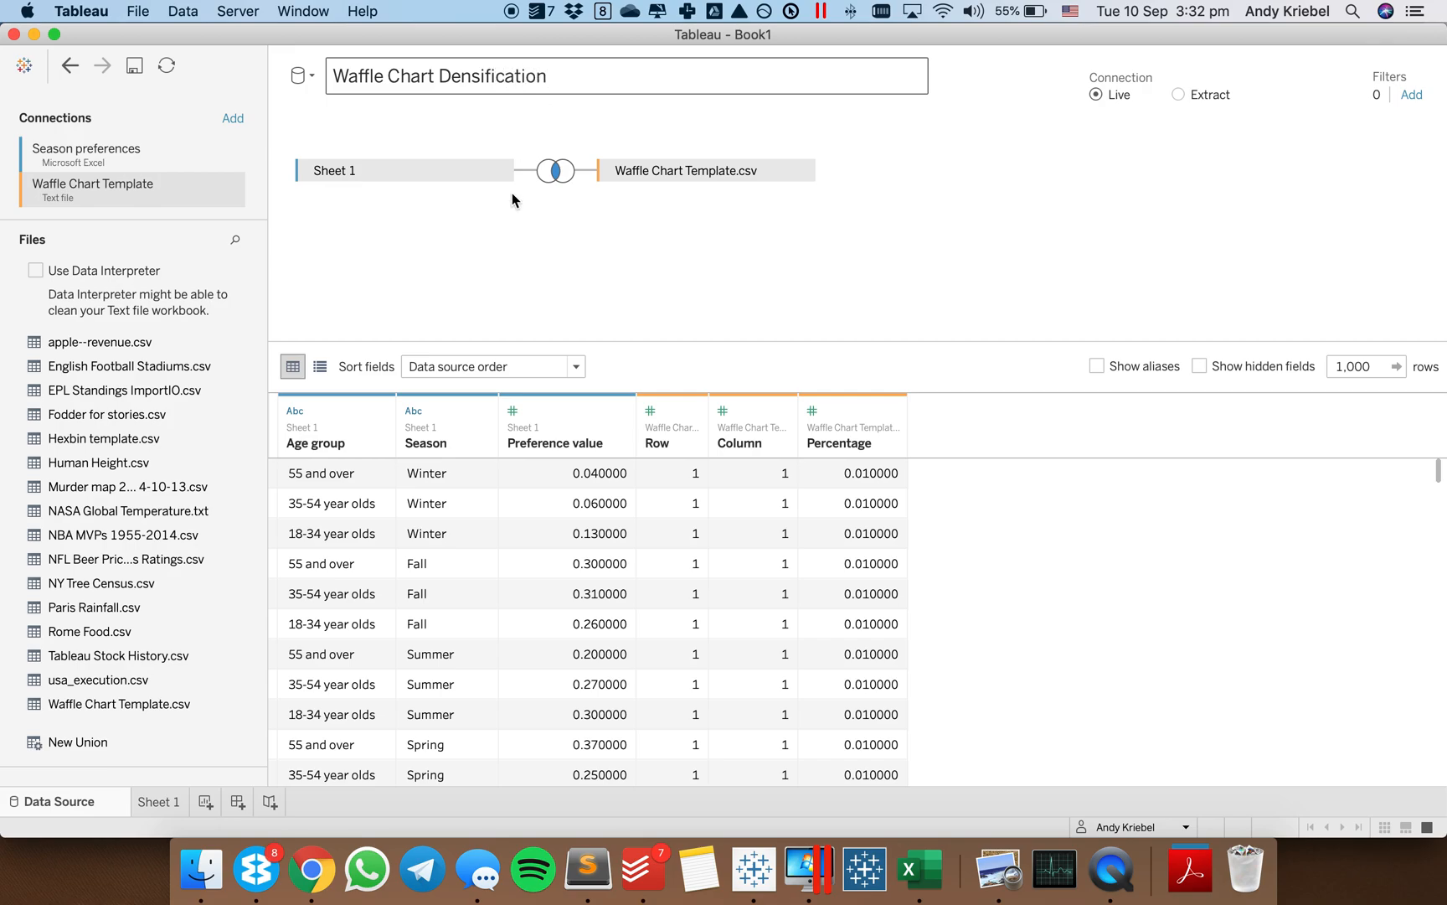
pyautogui.click(416, 263)
# Open the Sheet 1 worksheet and show Number of Records as text in the view
pyautogui.click(156, 806)
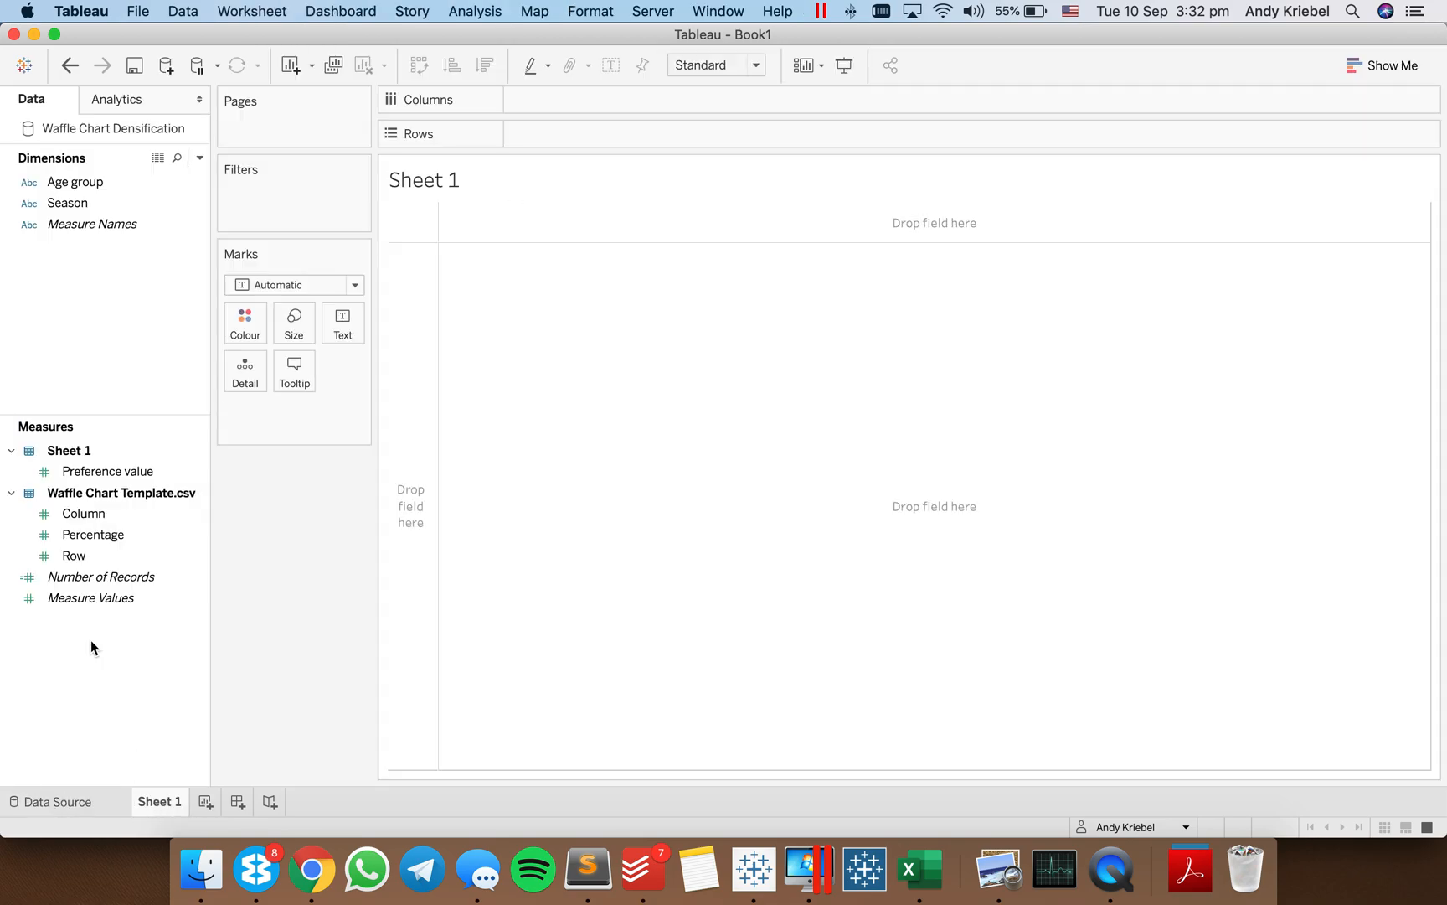
pyautogui.click(94, 183)
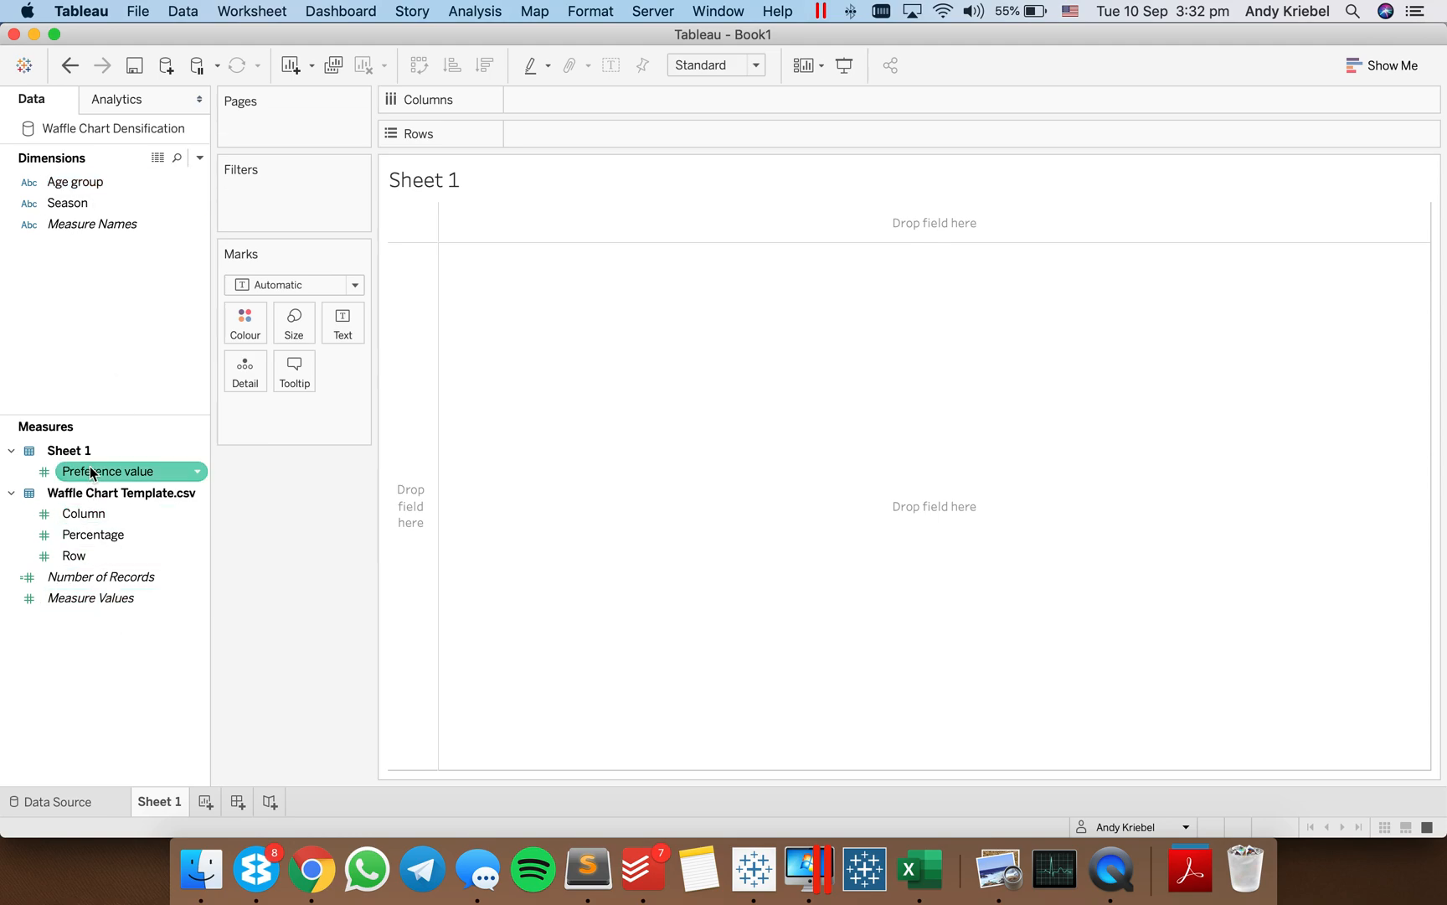
pyautogui.moveTo(95, 579); pyautogui.dragTo(351, 318)
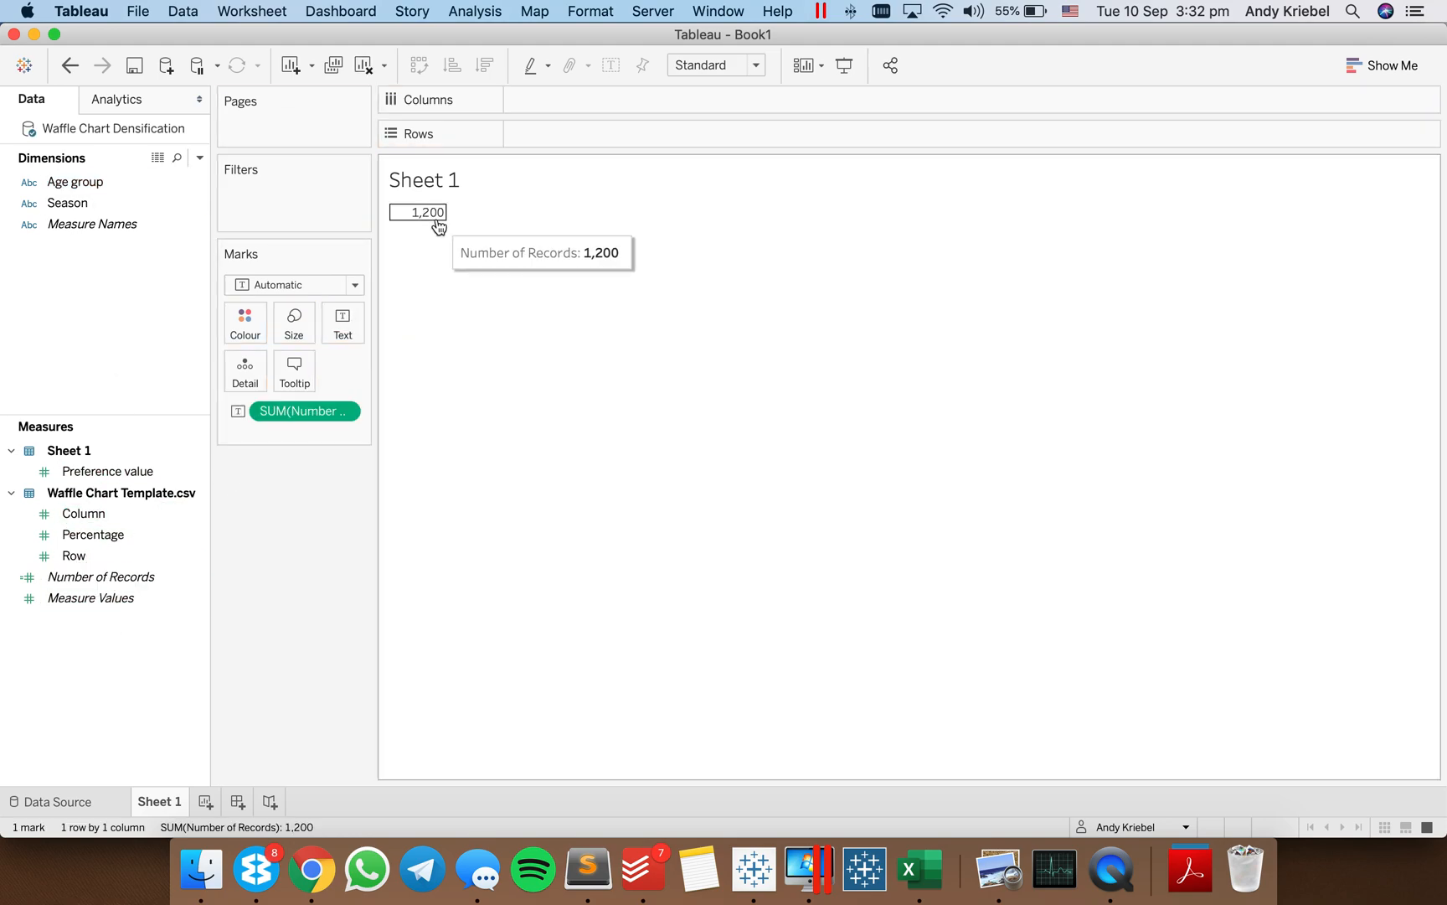
# Break the record count down by Season across columns and Age group down rows, and keep only the Fall value for 18-34 year olds
pyautogui.moveTo(117, 186); pyautogui.dragTo(536, 100)
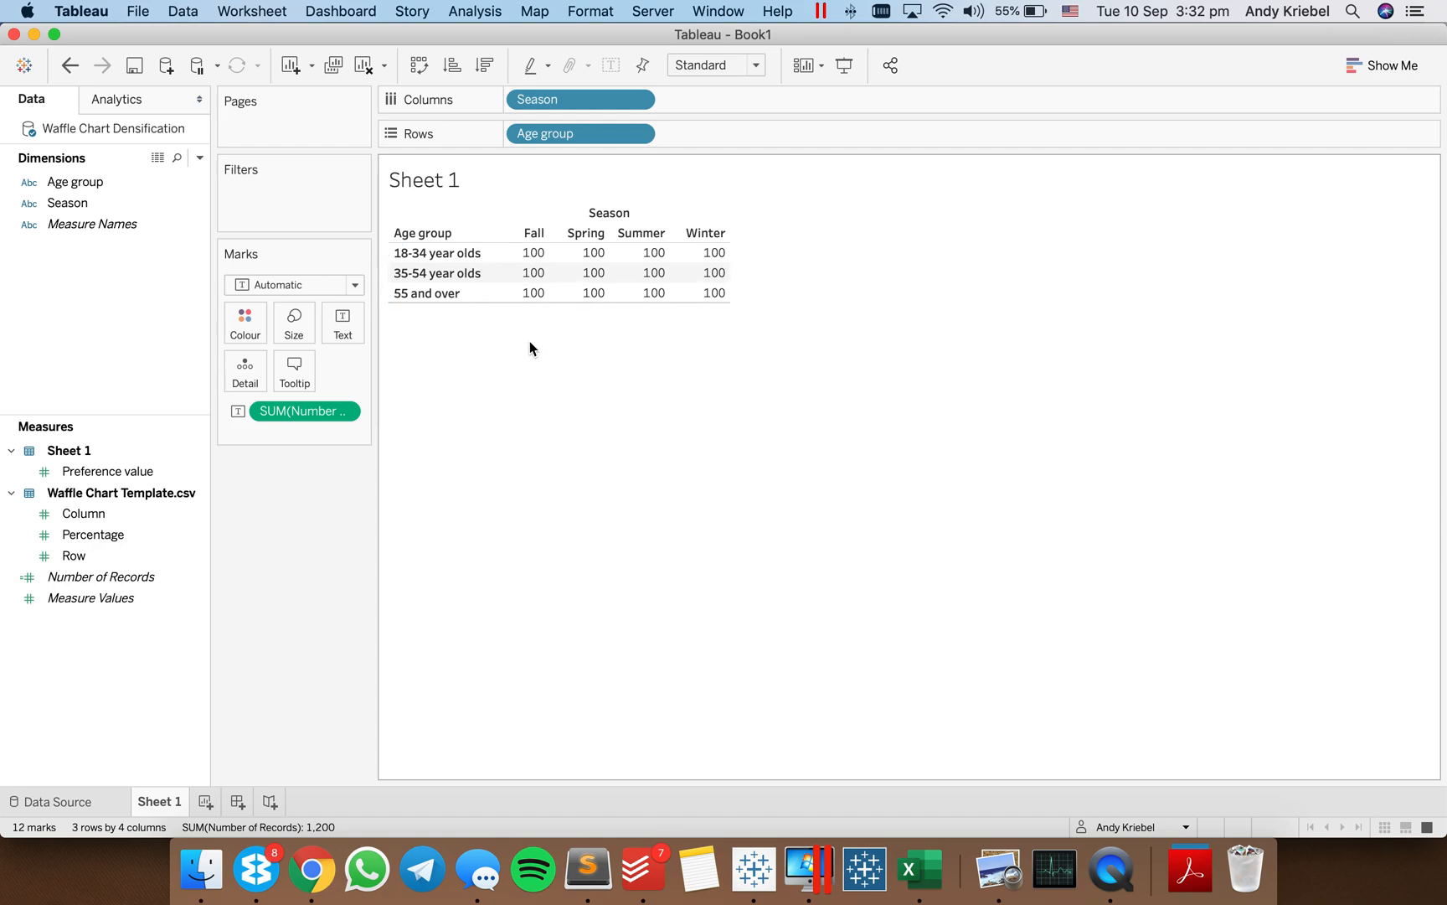
pyautogui.rightClick(533, 253)
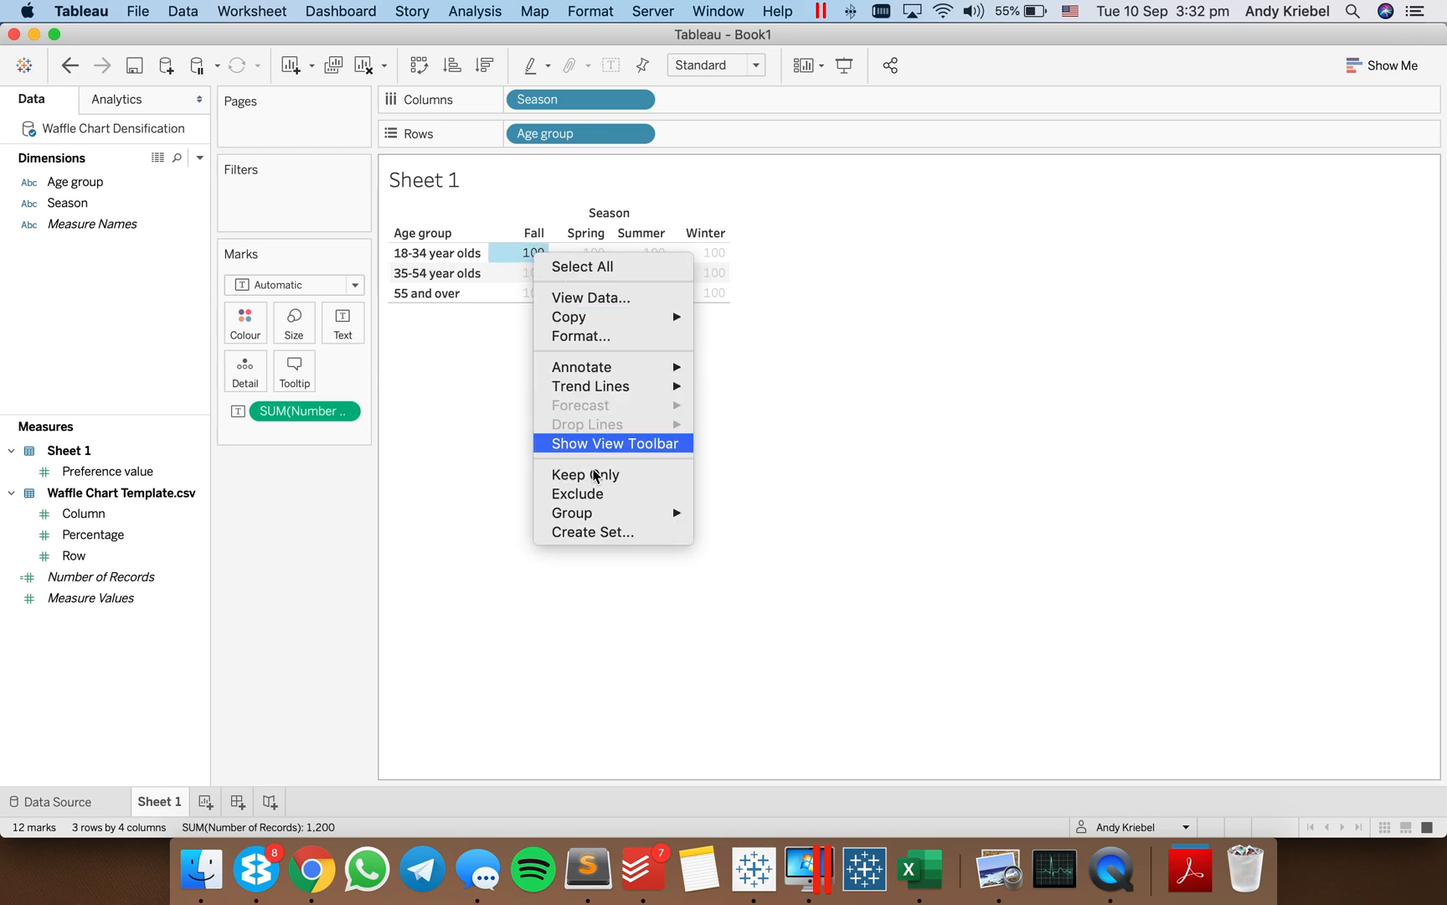
pyautogui.click(426, 488)
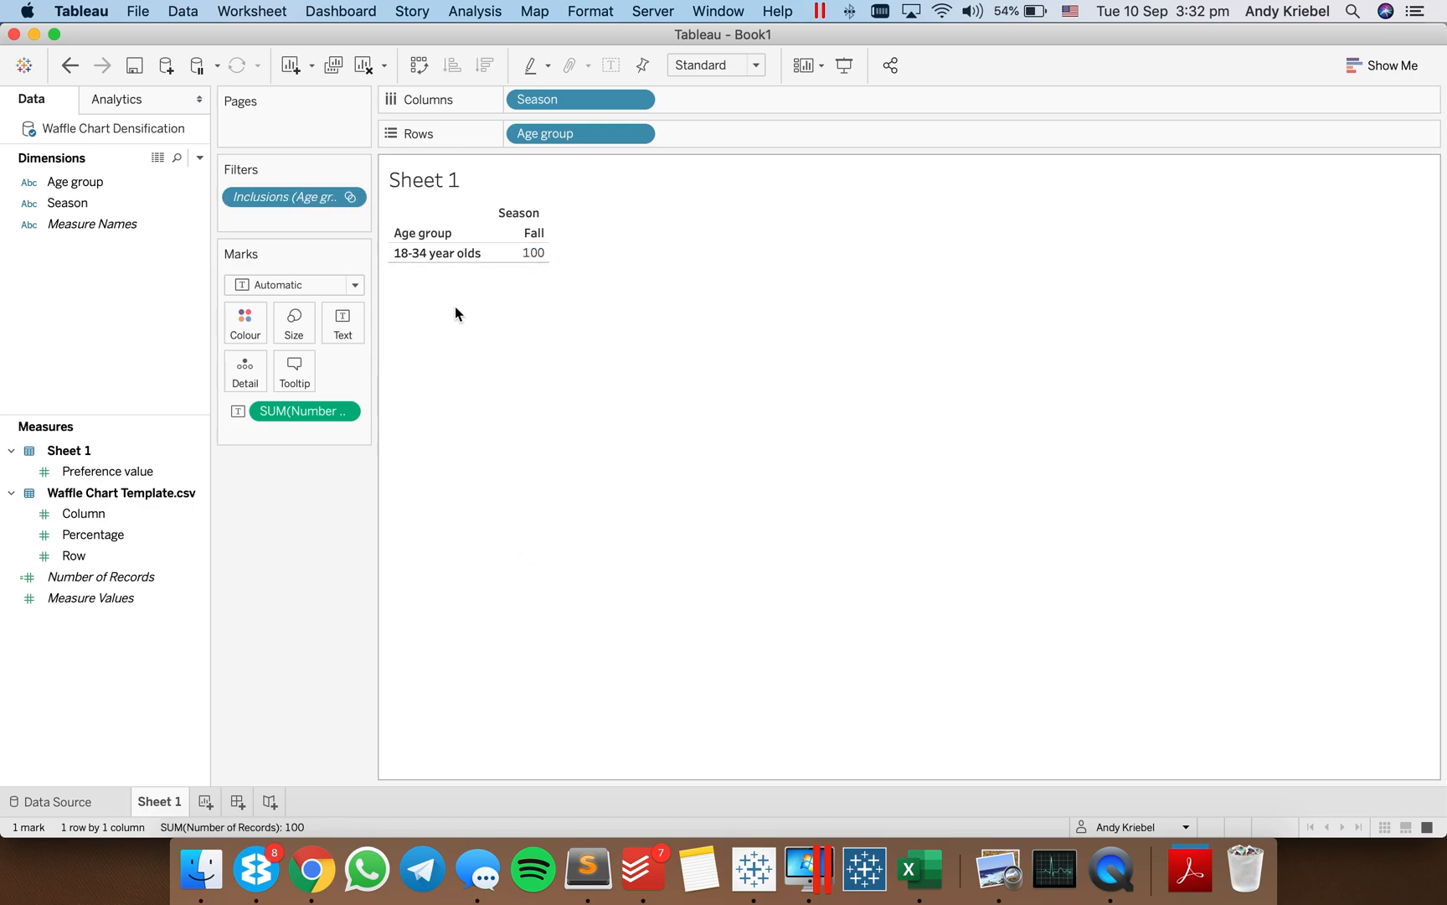
# Remove Season, Age group and Number of Records from the view while keeping the inclusions filter
pyautogui.moveTo(561, 102); pyautogui.dragTo(540, 77)
pyautogui.moveTo(556, 133); pyautogui.dragTo(513, 55)
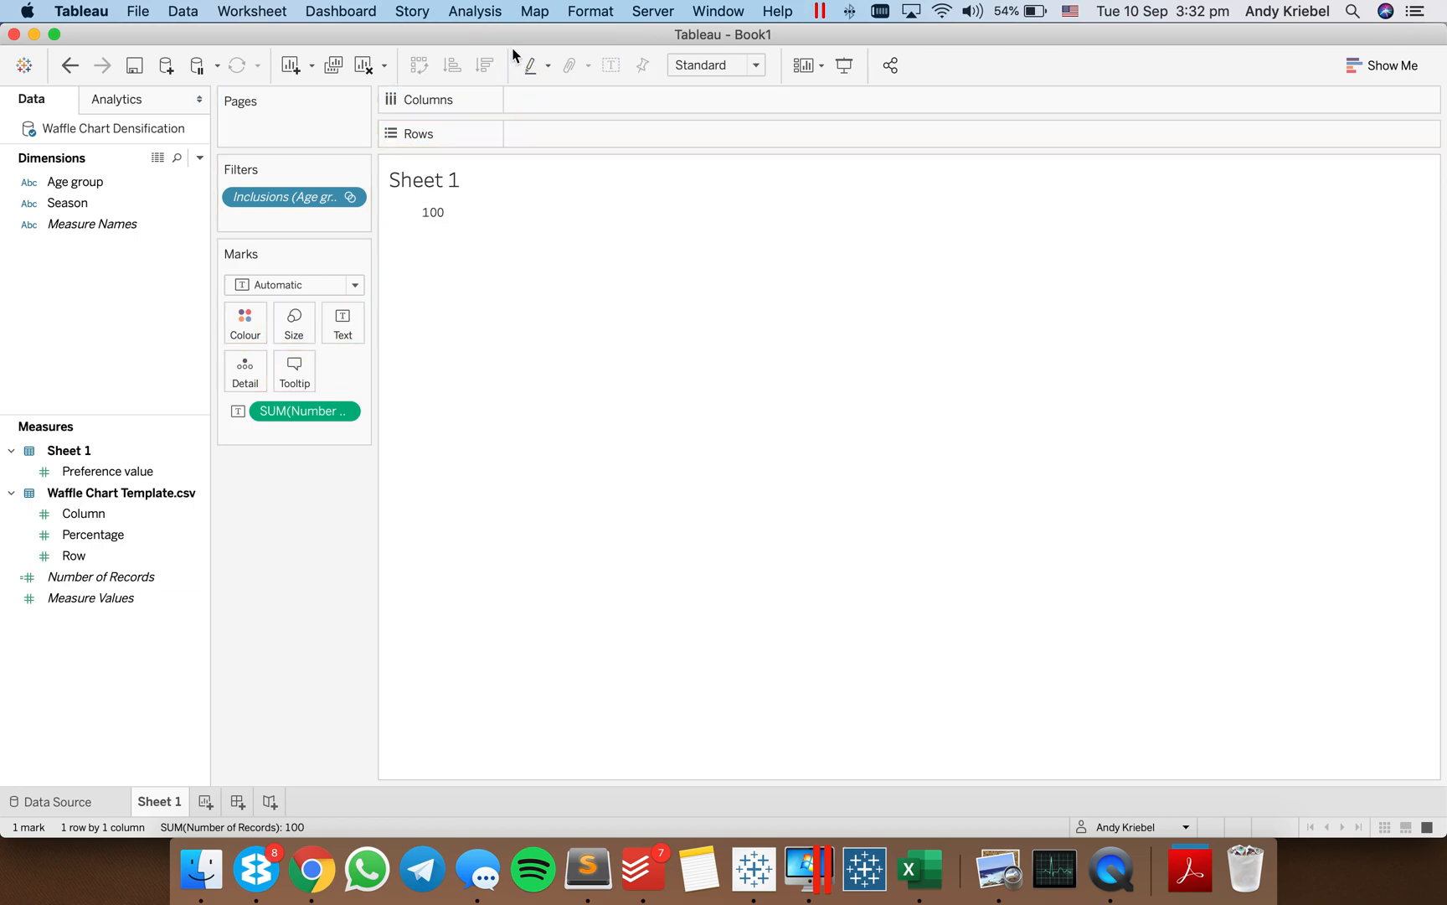
pyautogui.moveTo(285, 413); pyautogui.dragTo(283, 537)
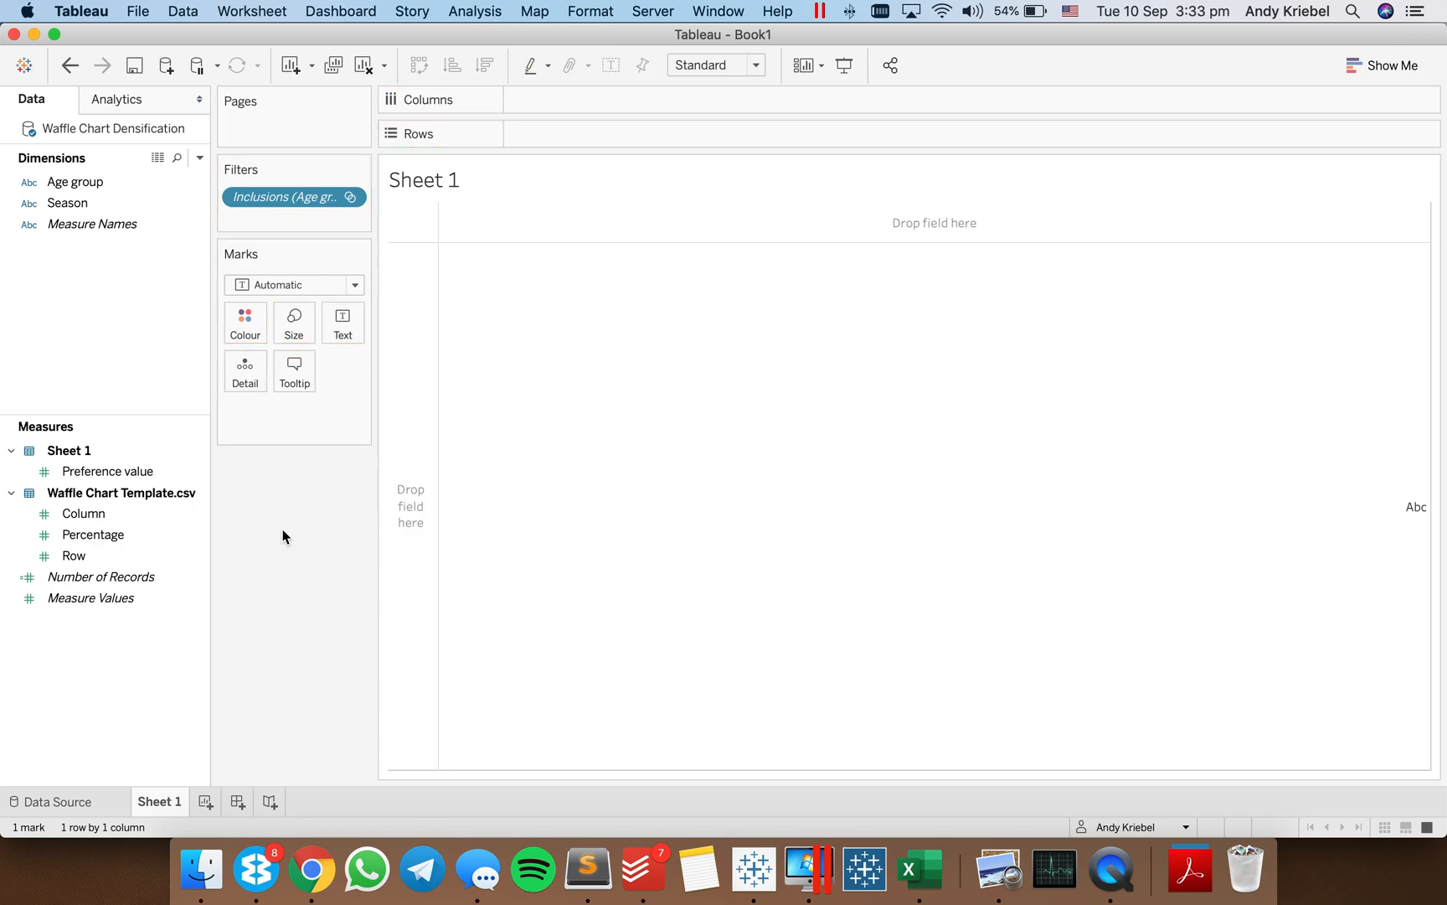
# Convert the Column and Row measures of Waffle Chart Template.csv into dimensions
pyautogui.click(71, 185)
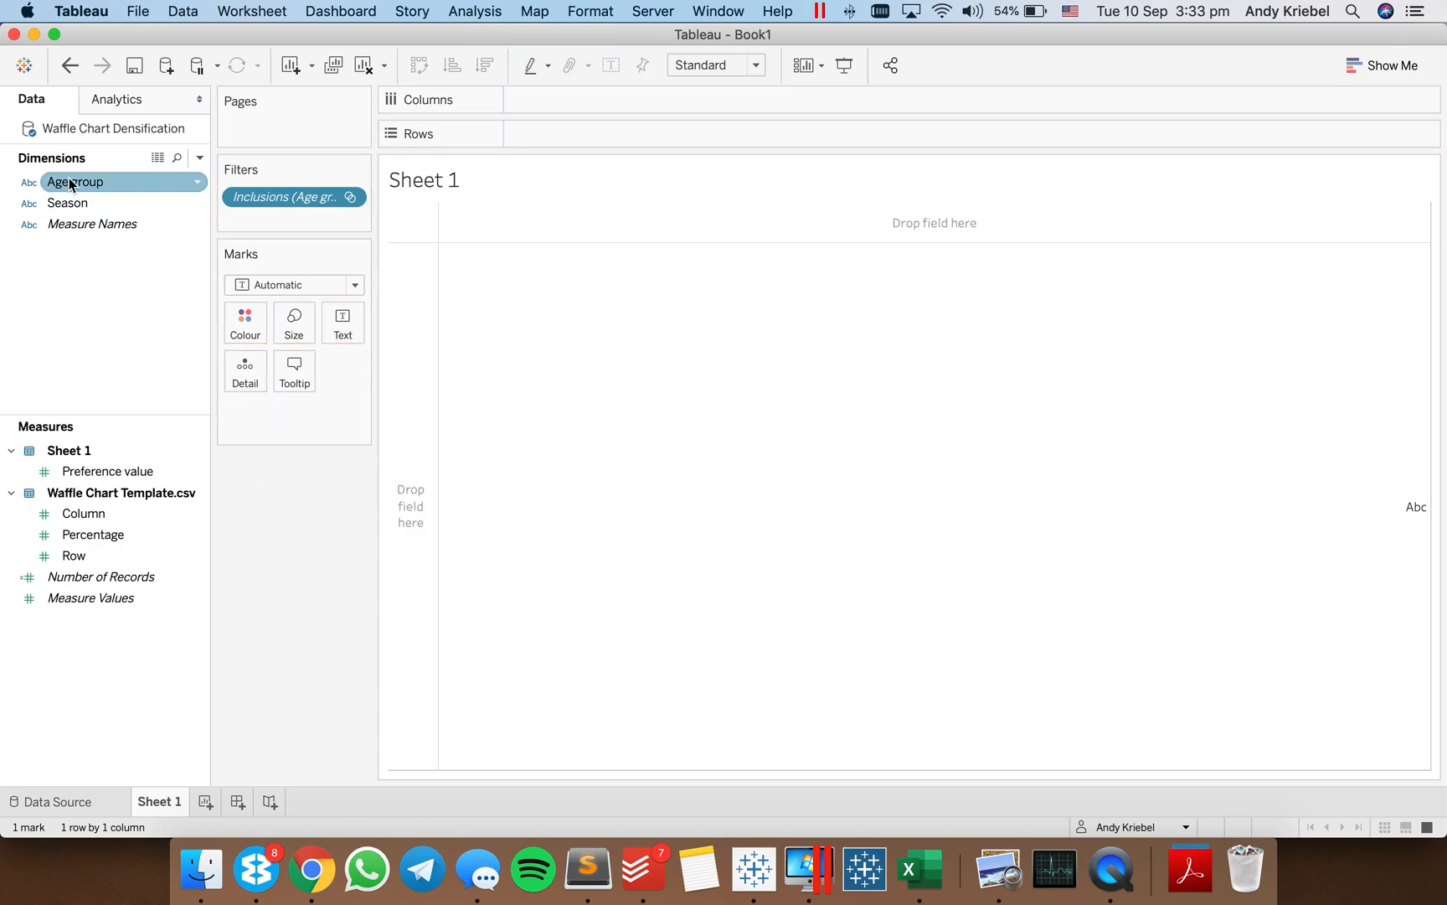
pyautogui.click(90, 513)
pyautogui.keyDown('super'); pyautogui.click(95, 563); pyautogui.keyUp('super')
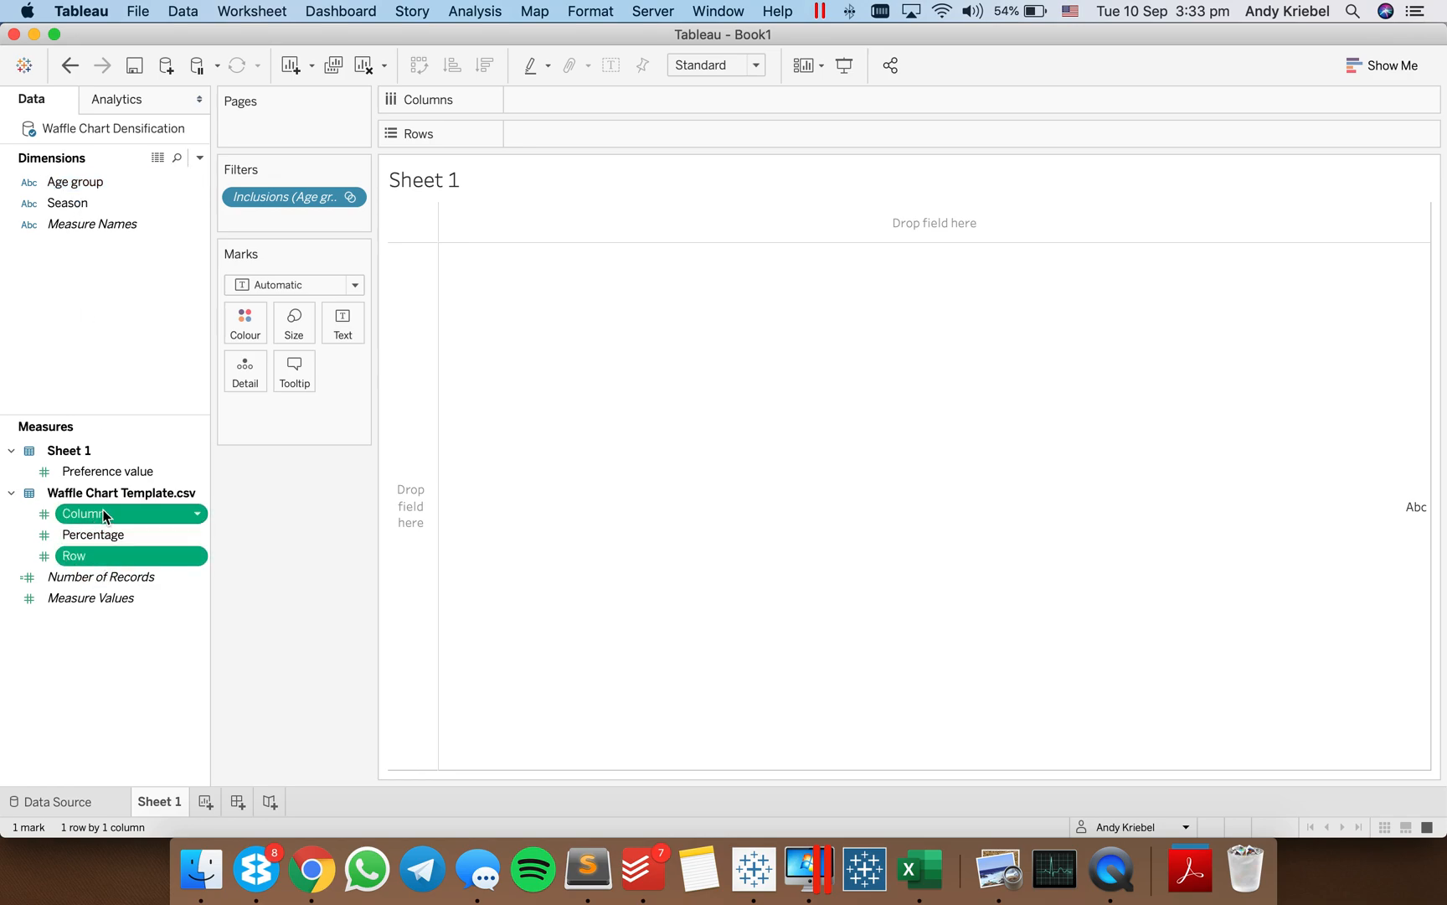
pyautogui.moveTo(102, 516); pyautogui.dragTo(111, 322)
pyautogui.click(115, 362)
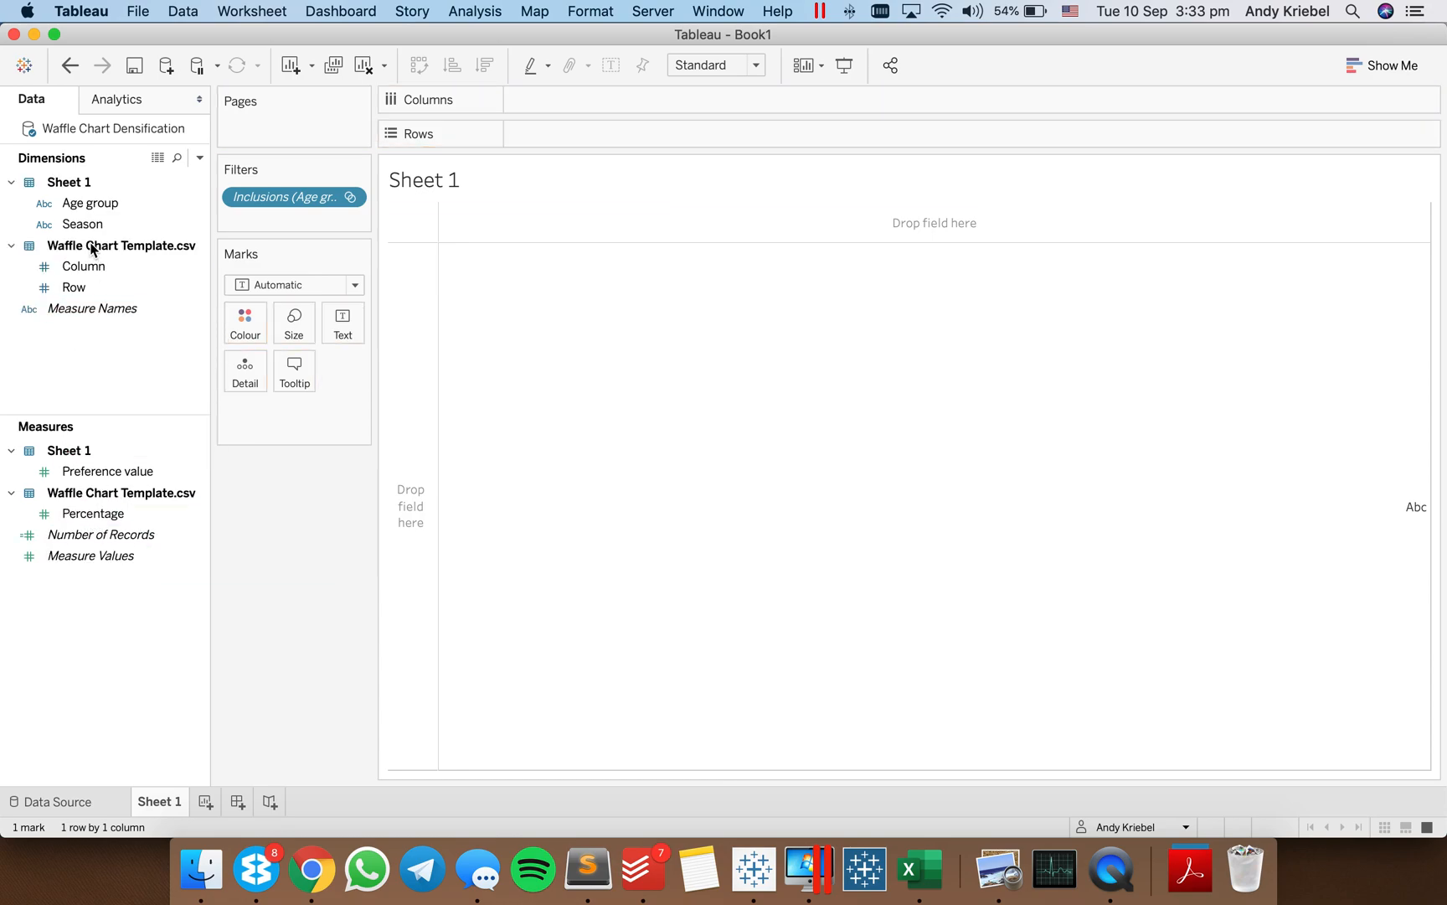
# Lay out a grid with Column across the columns and Row down the rows, using the Circle mark type
pyautogui.moveTo(89, 264); pyautogui.dragTo(461, 121)
pyautogui.moveTo(536, 98); pyautogui.dragTo(537, 99)
pyautogui.moveTo(71, 287); pyautogui.dragTo(708, 326)
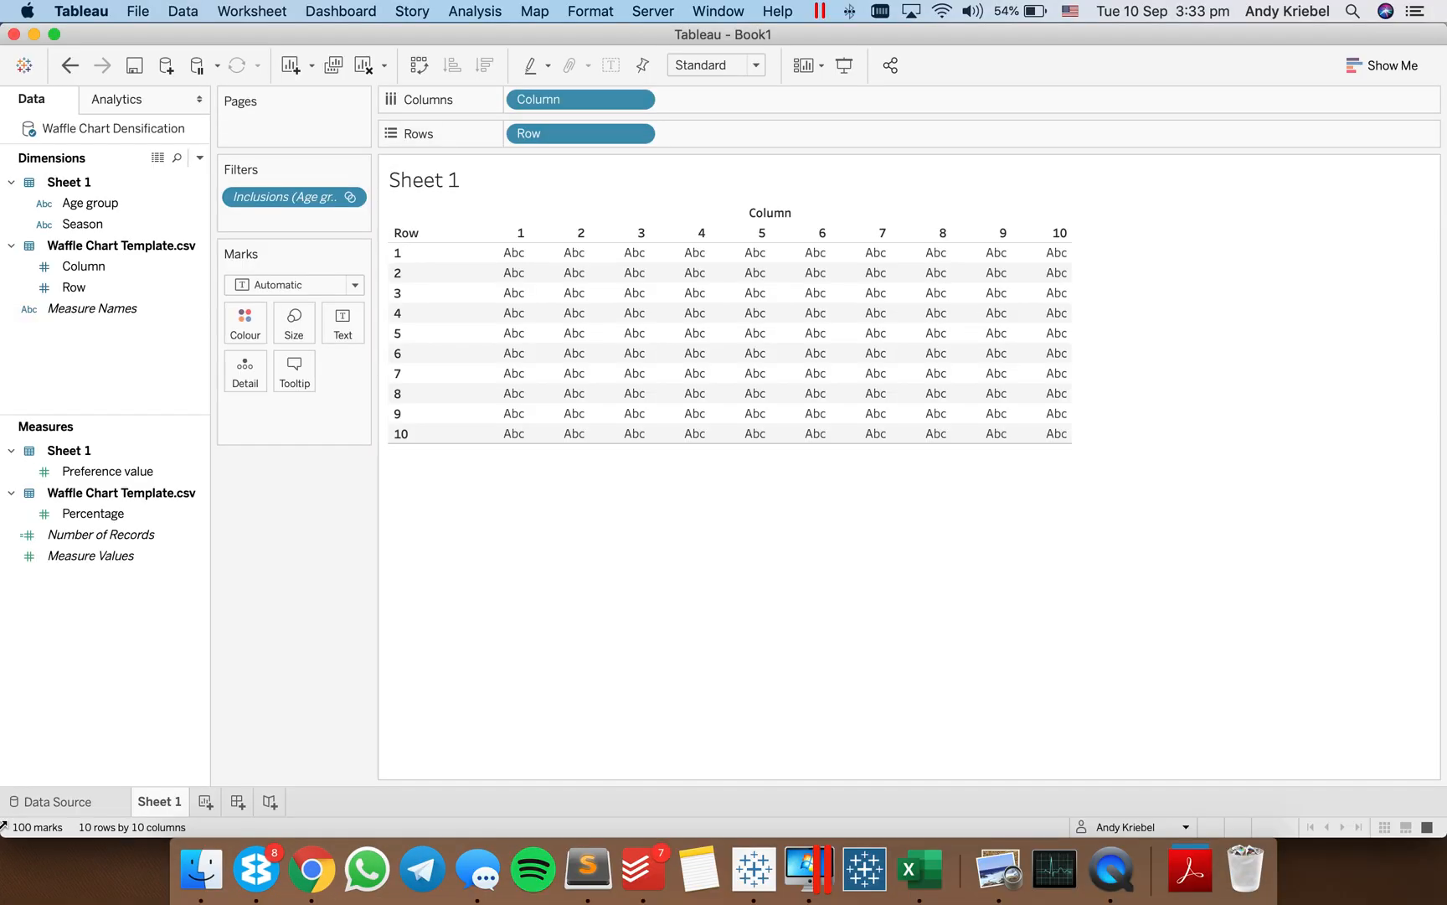
pyautogui.click(274, 283)
pyautogui.click(274, 423)
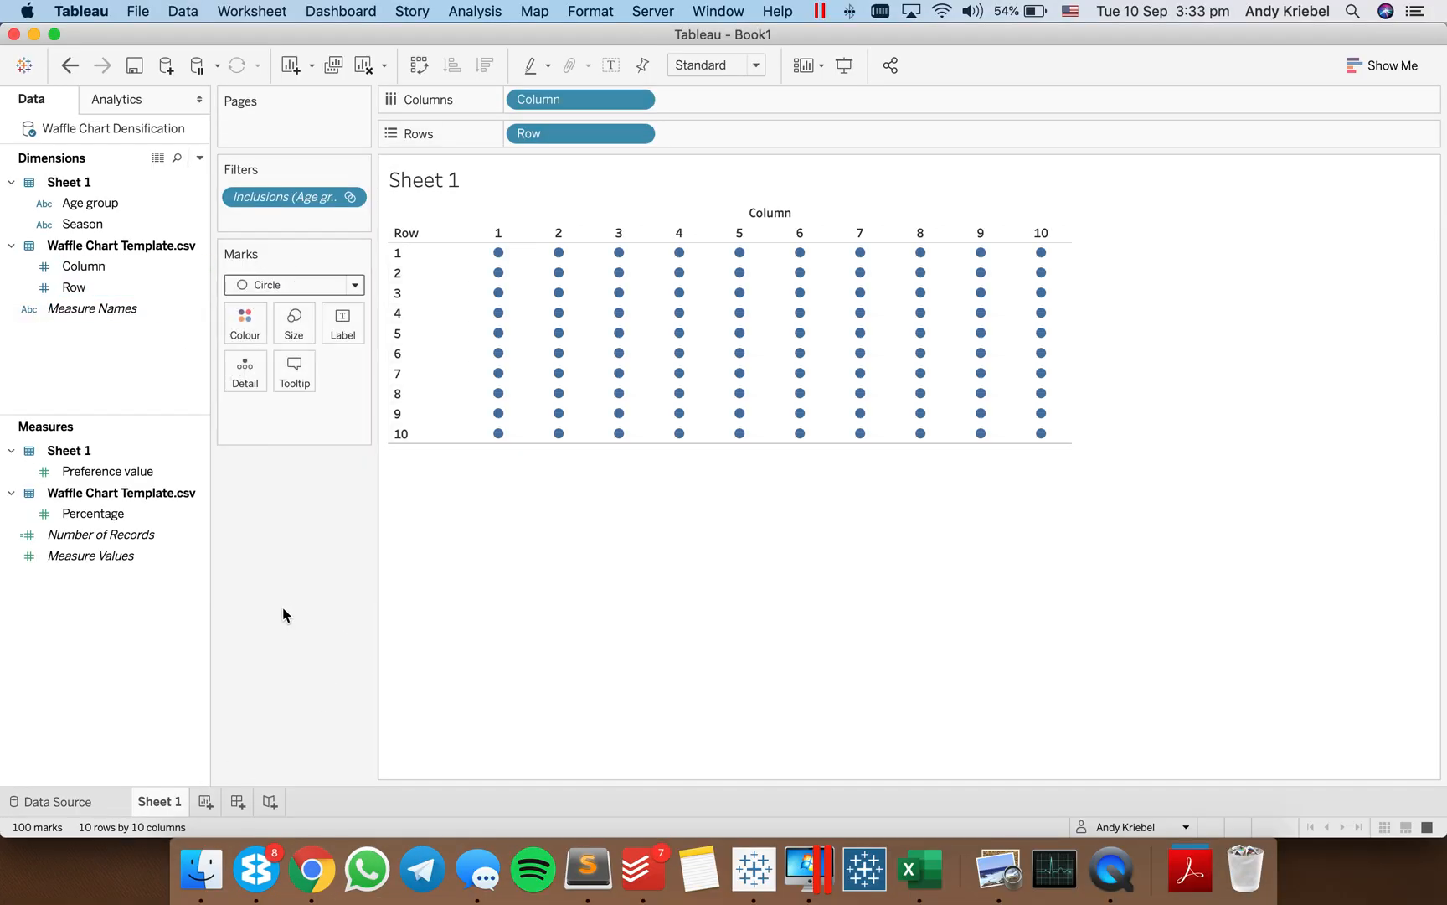
# Start a new calculated field and name it Below Value
pyautogui.rightClick(107, 375)
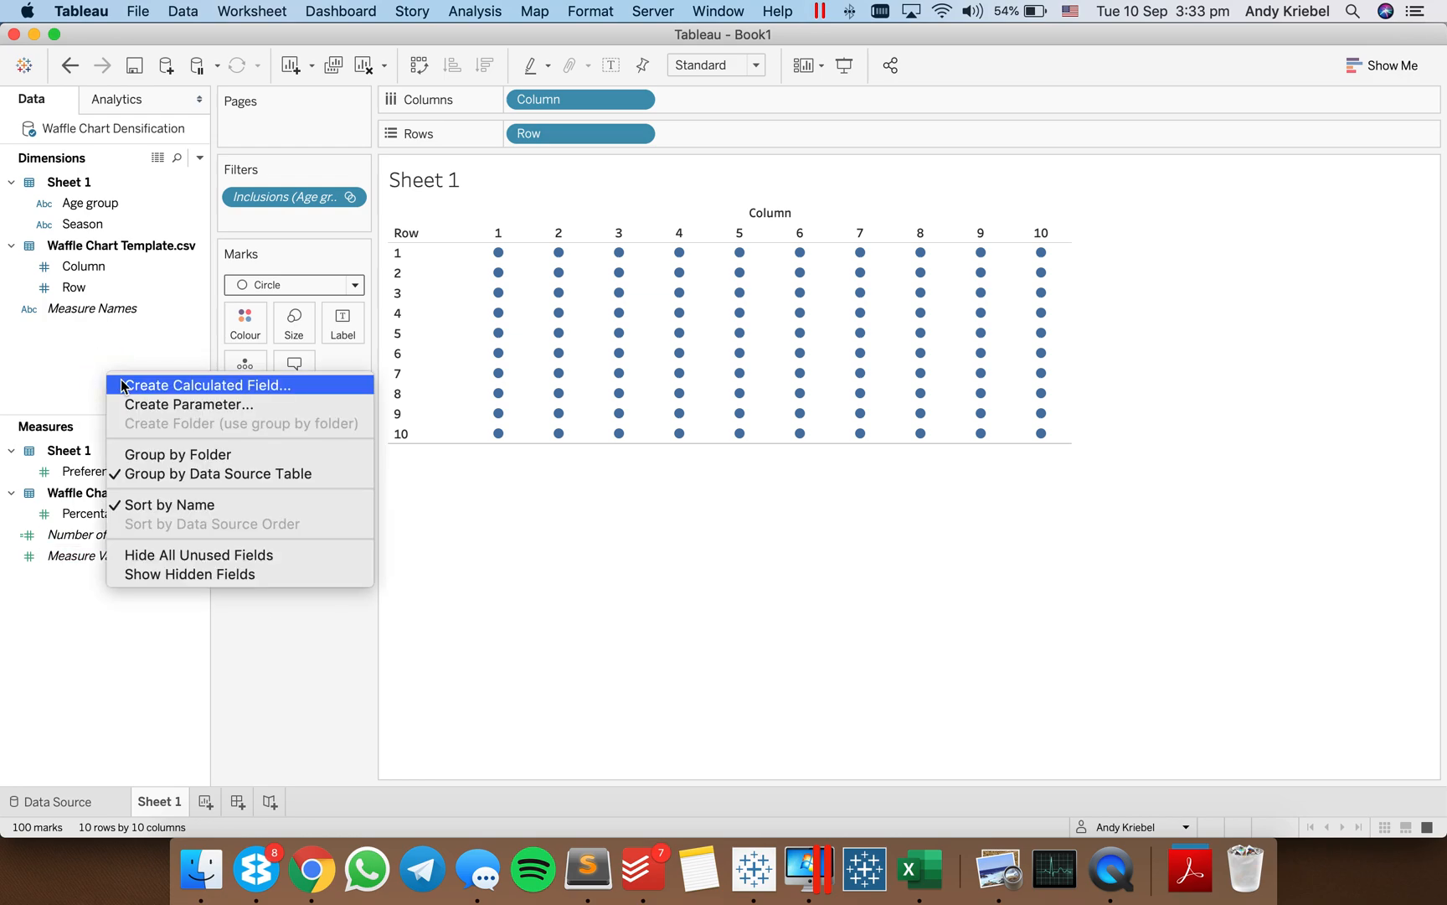
pyautogui.click(143, 387)
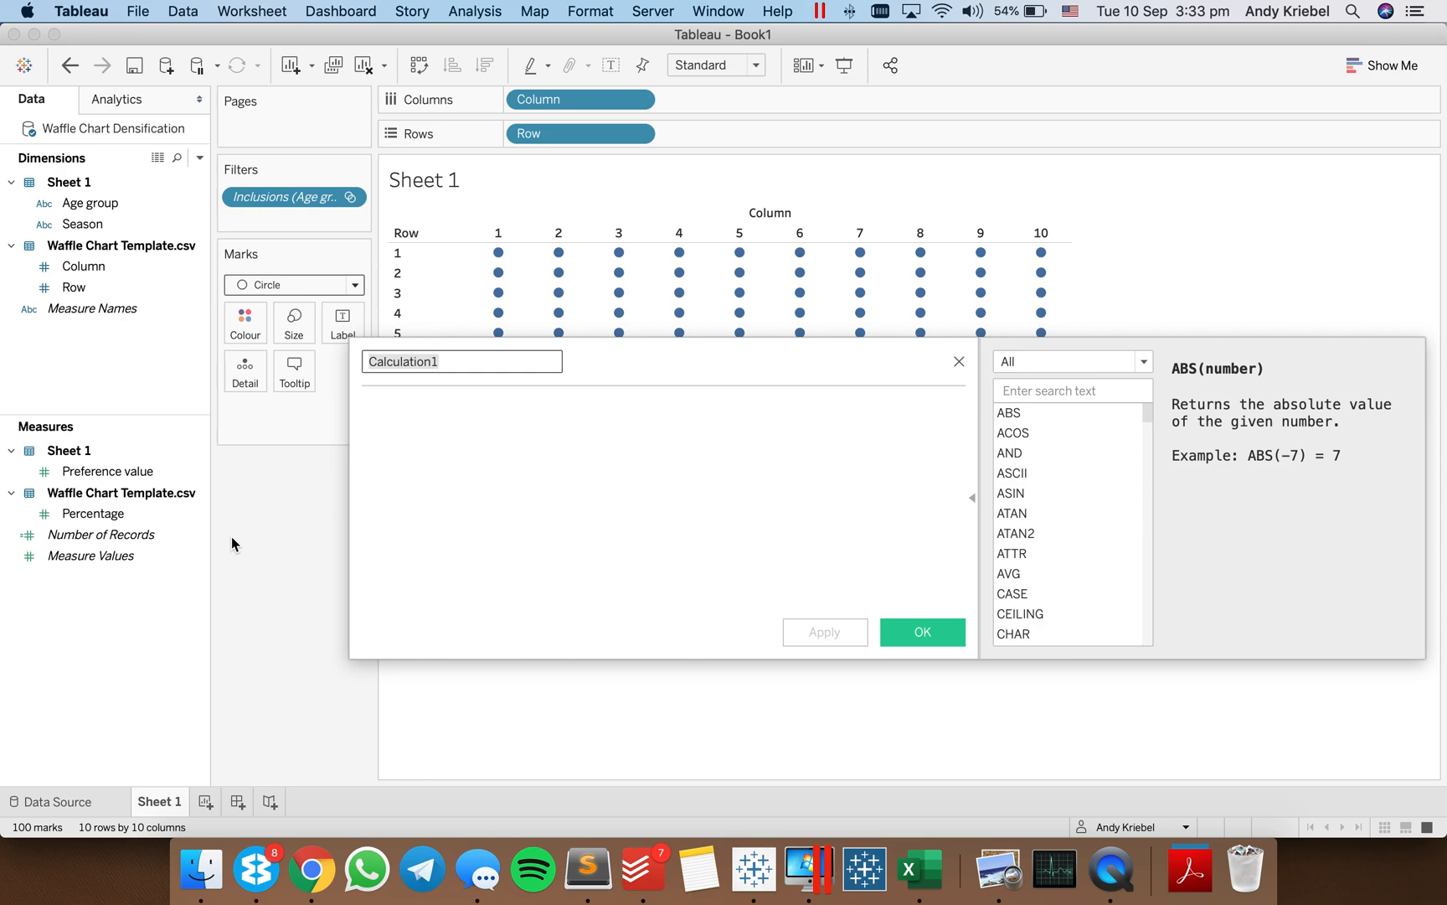
pyautogui.write('Above')
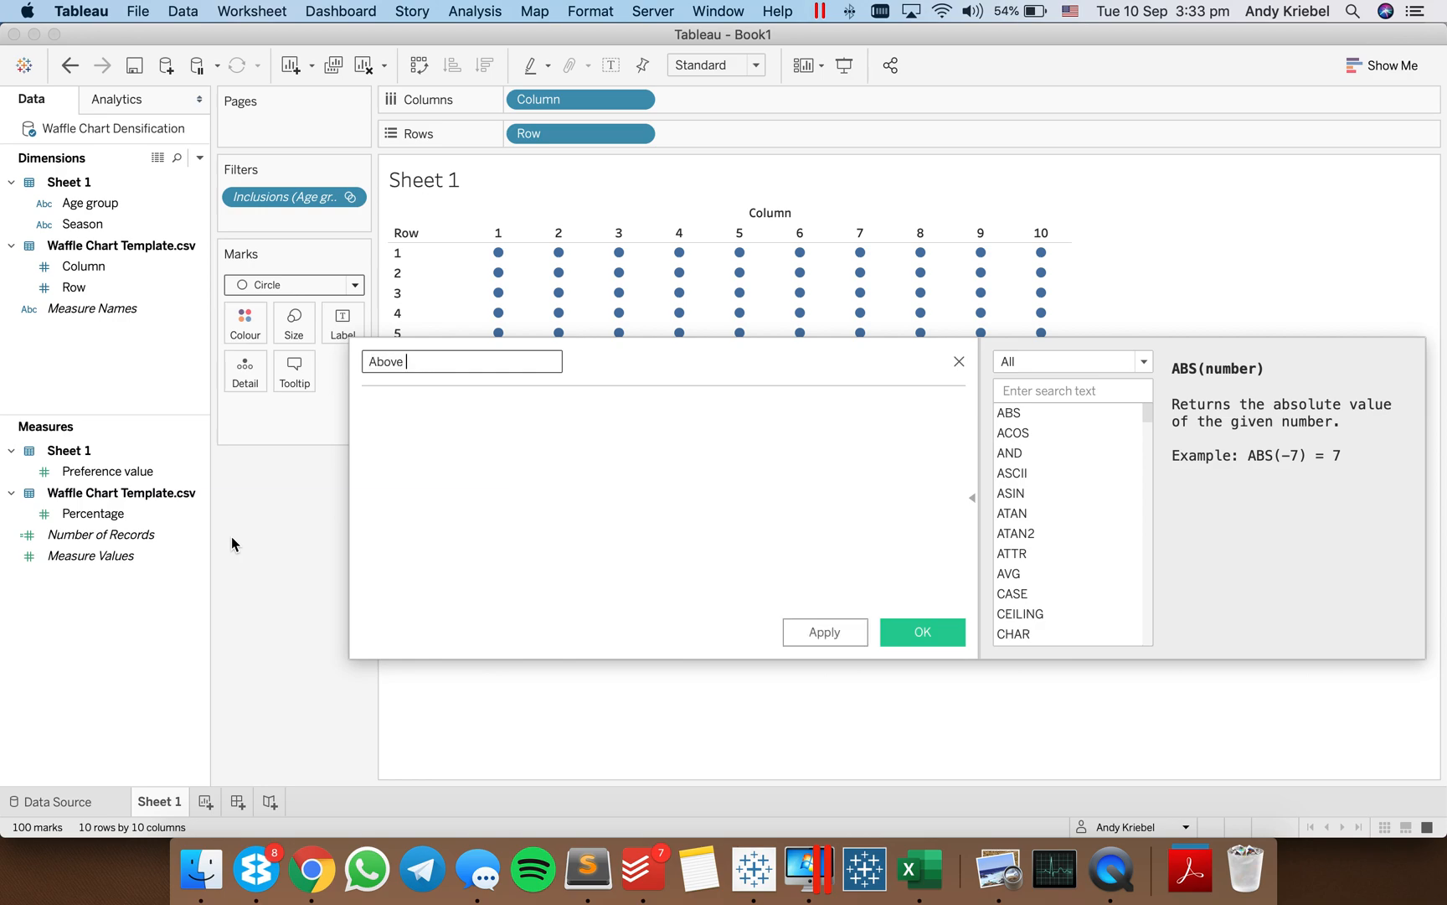
pyautogui.press('BackSpace')
pyautogui.press('BackSpace')
pyautogui.press('BackSpace')
pyautogui.press('BackSpace')
pyautogui.write('Beow')
pyautogui.press('BackSpace')
pyautogui.press('BackSpace')
pyautogui.press('BackSpace')
pyautogui.write('low Value')
# Define Below Value as AVG([Preference value])<=AVG([Percentage]) and colour the circles by it
pyautogui.click(100, 474)
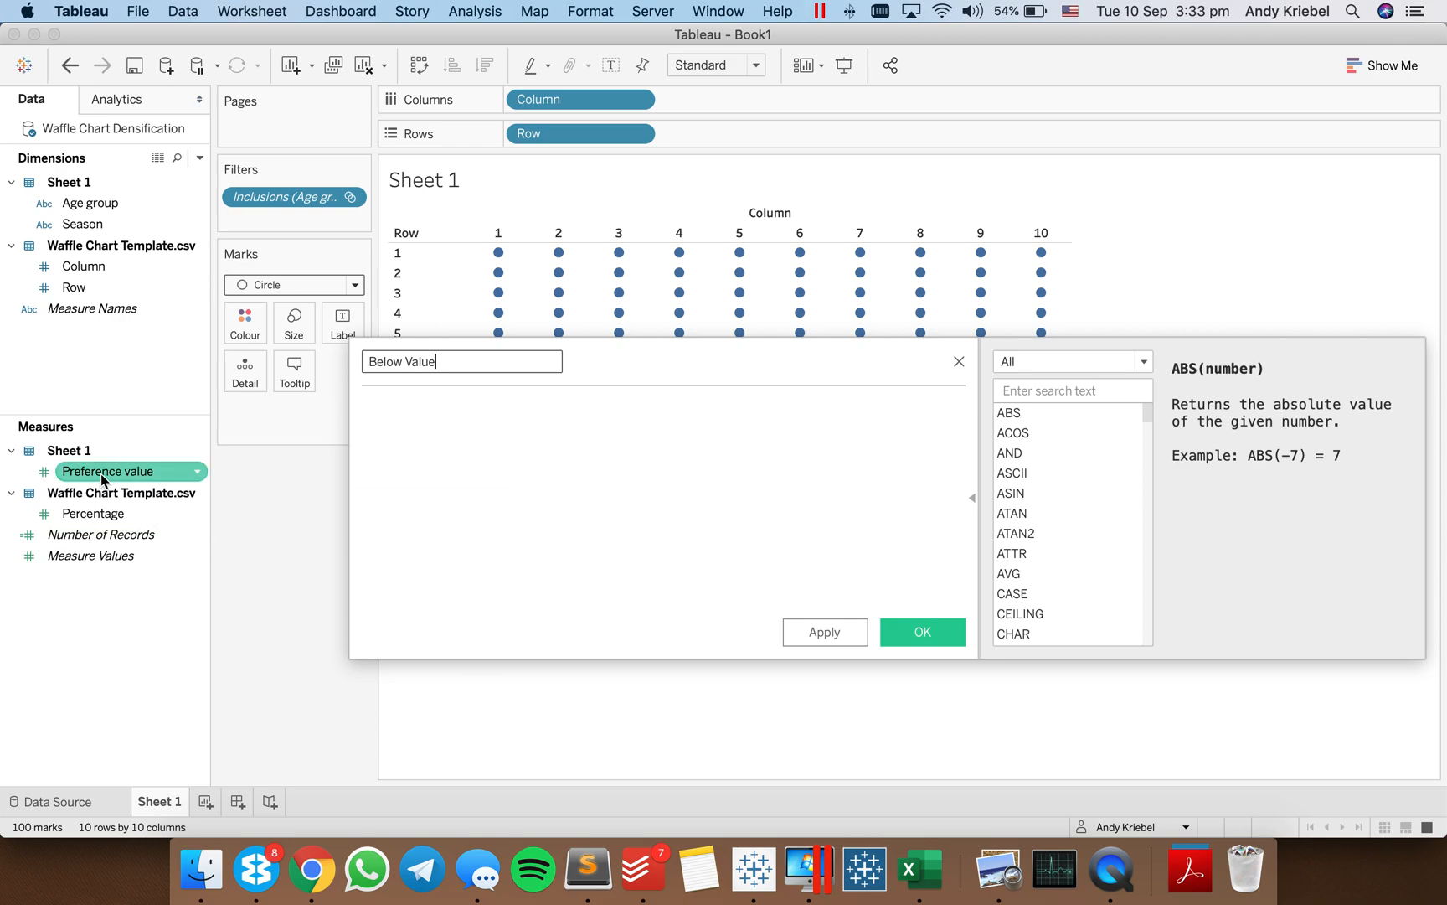
pyautogui.click(459, 499)
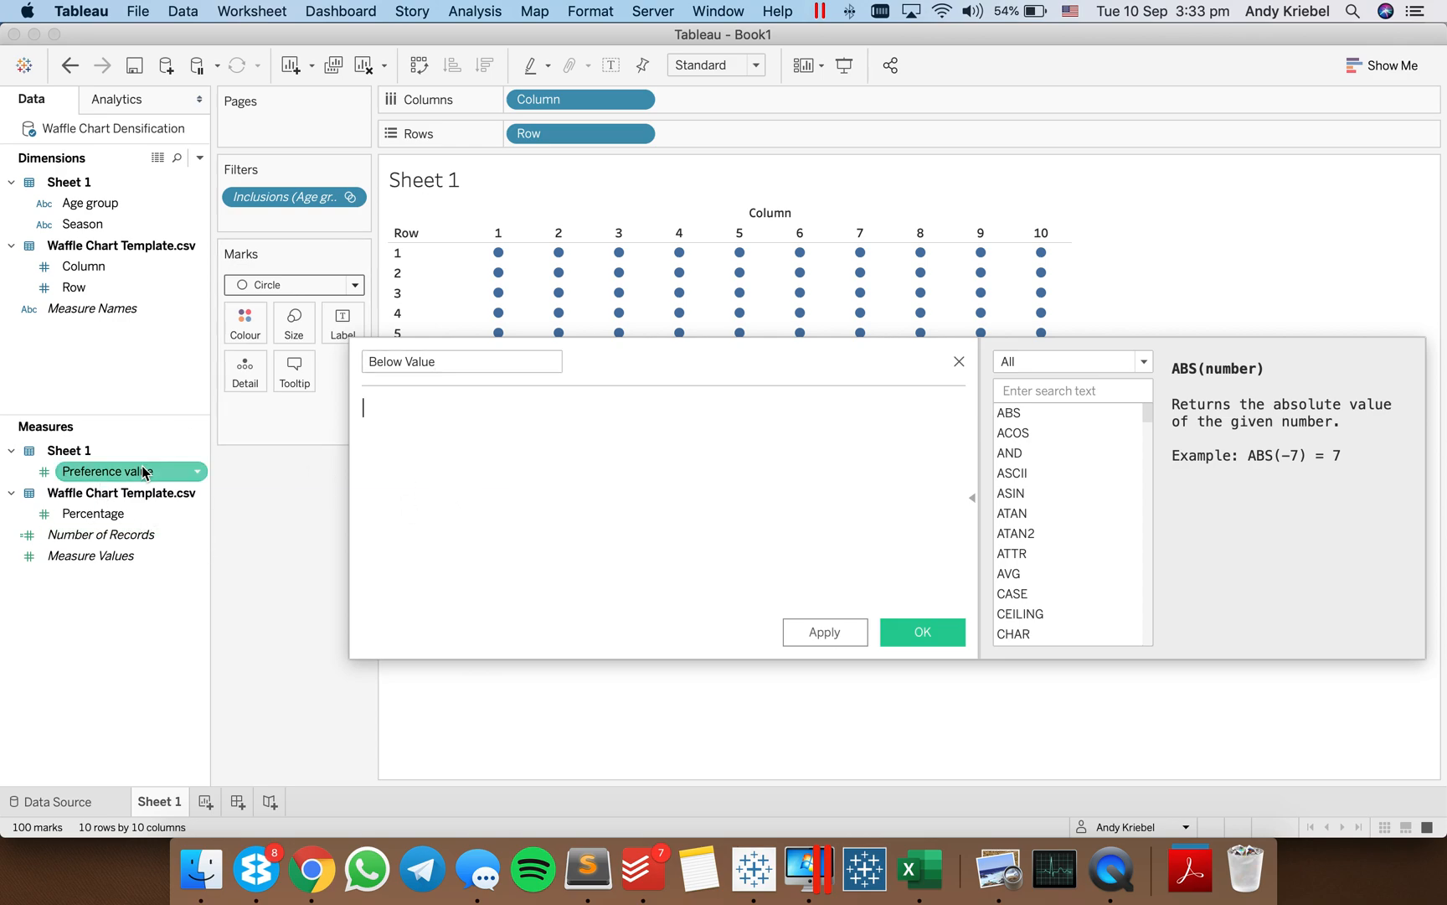
pyautogui.write('AVG(')
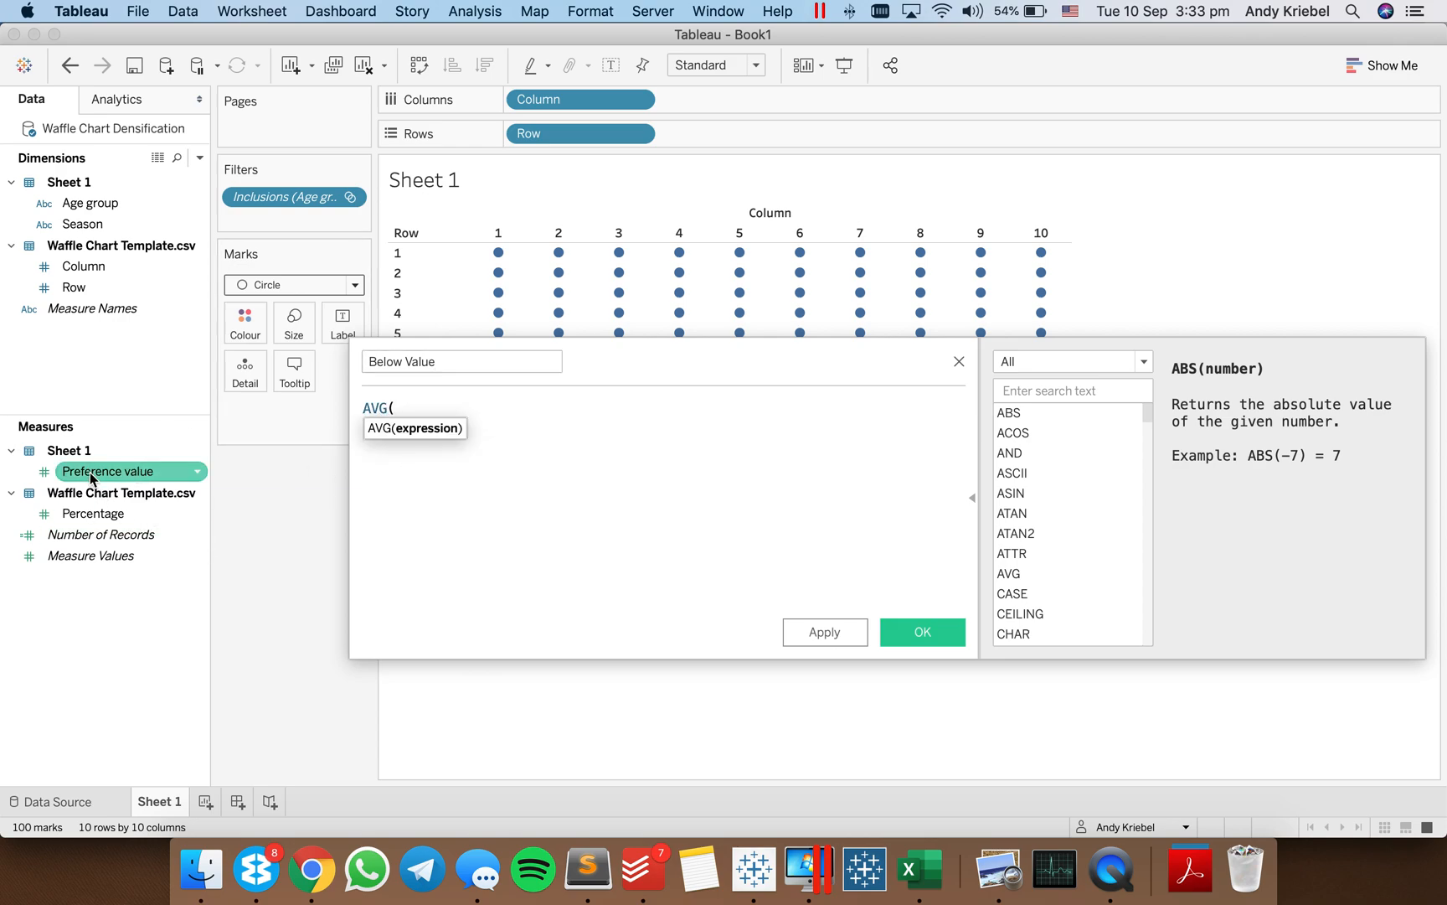
pyautogui.moveTo(96, 472); pyautogui.dragTo(433, 417)
pyautogui.write(')')
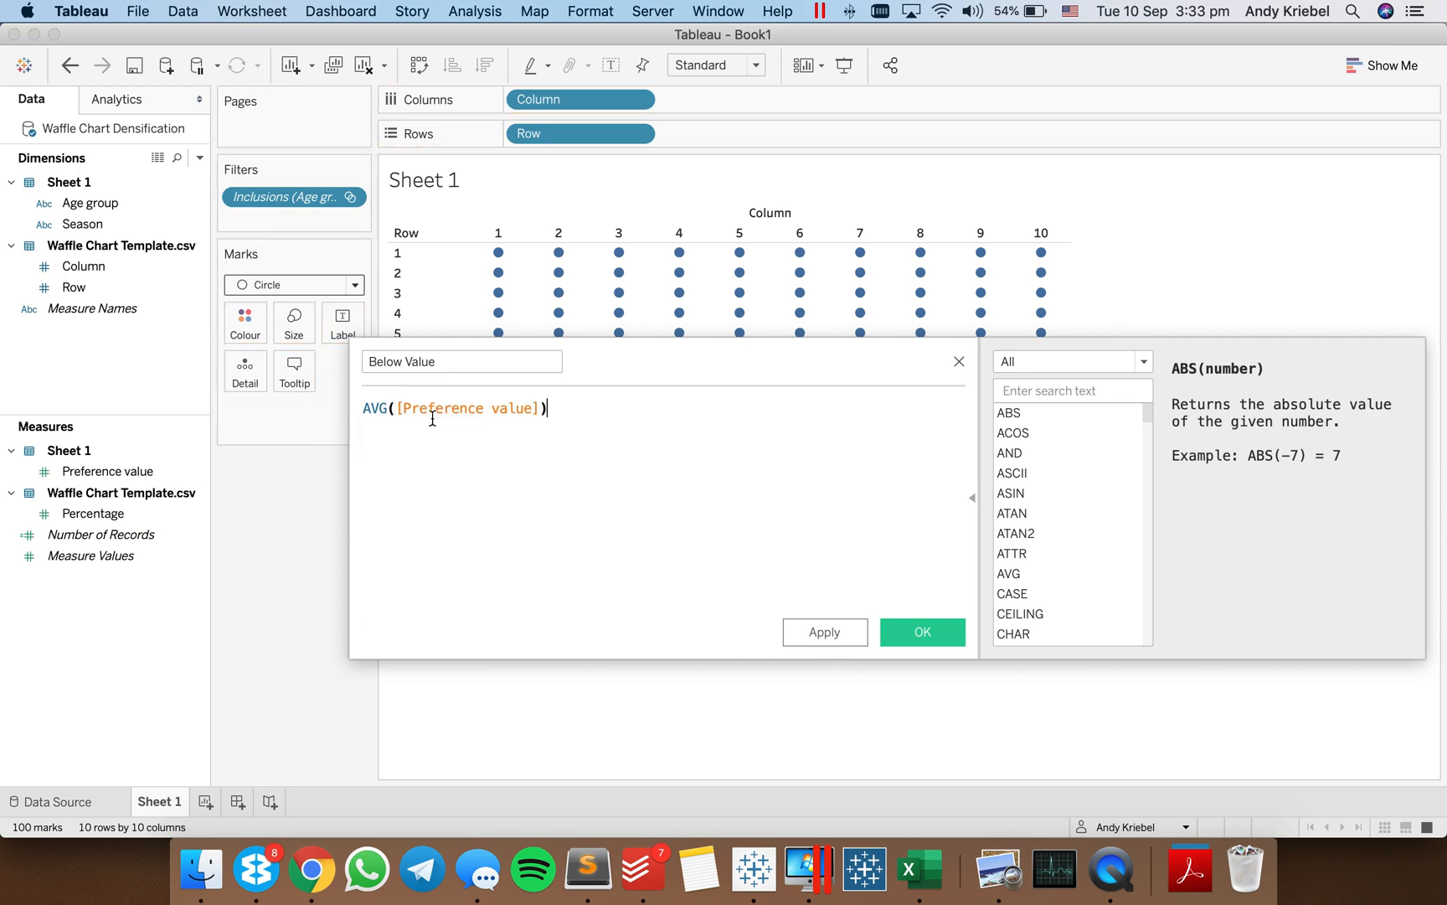
pyautogui.write('<=AVG(')
pyautogui.moveTo(81, 515); pyautogui.dragTo(679, 474)
pyautogui.write(')')
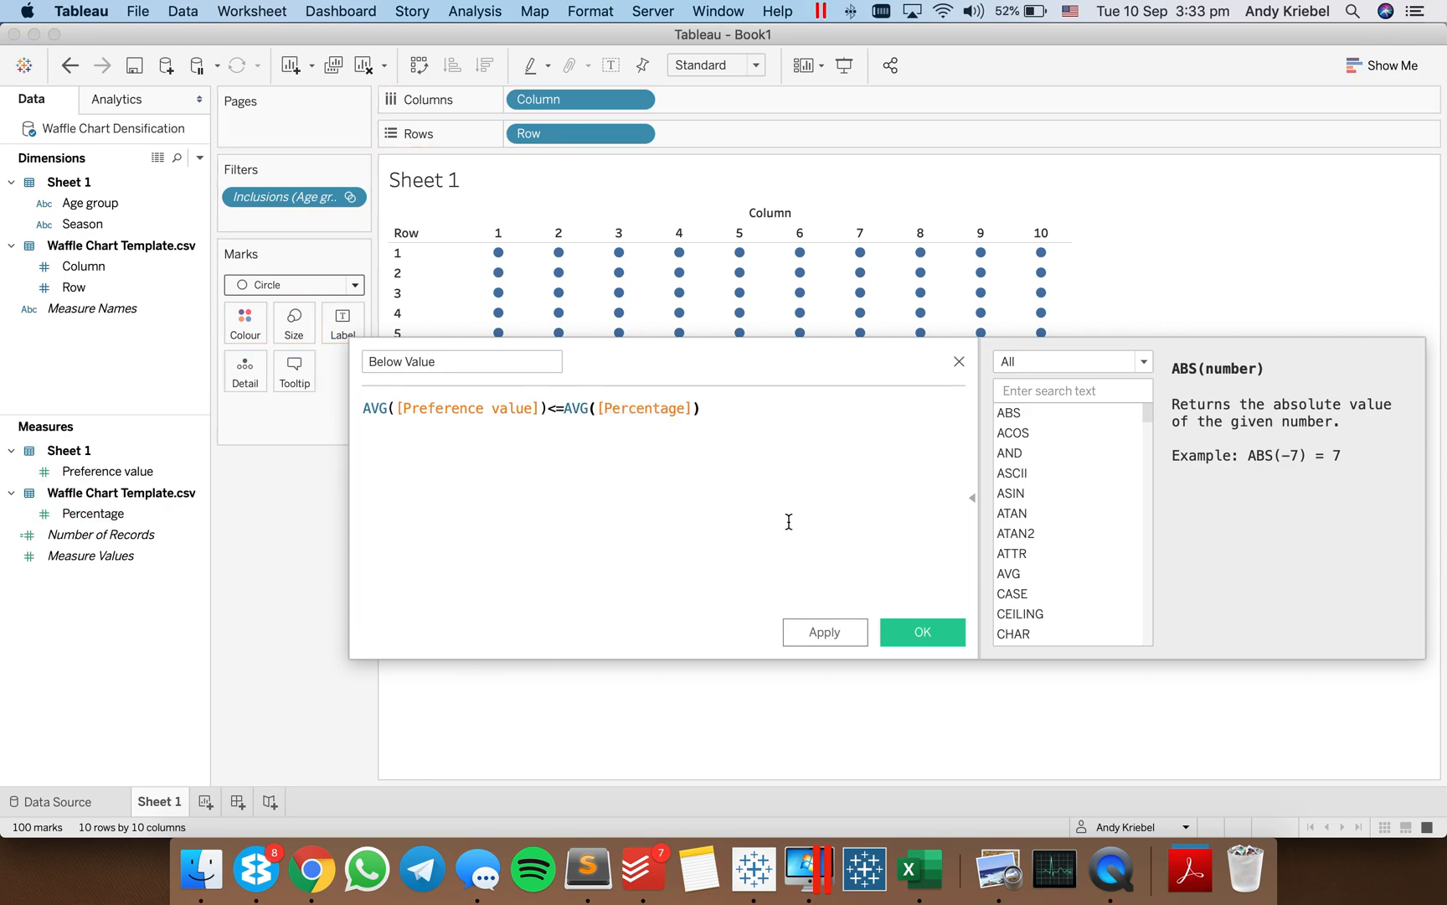
pyautogui.click(946, 637)
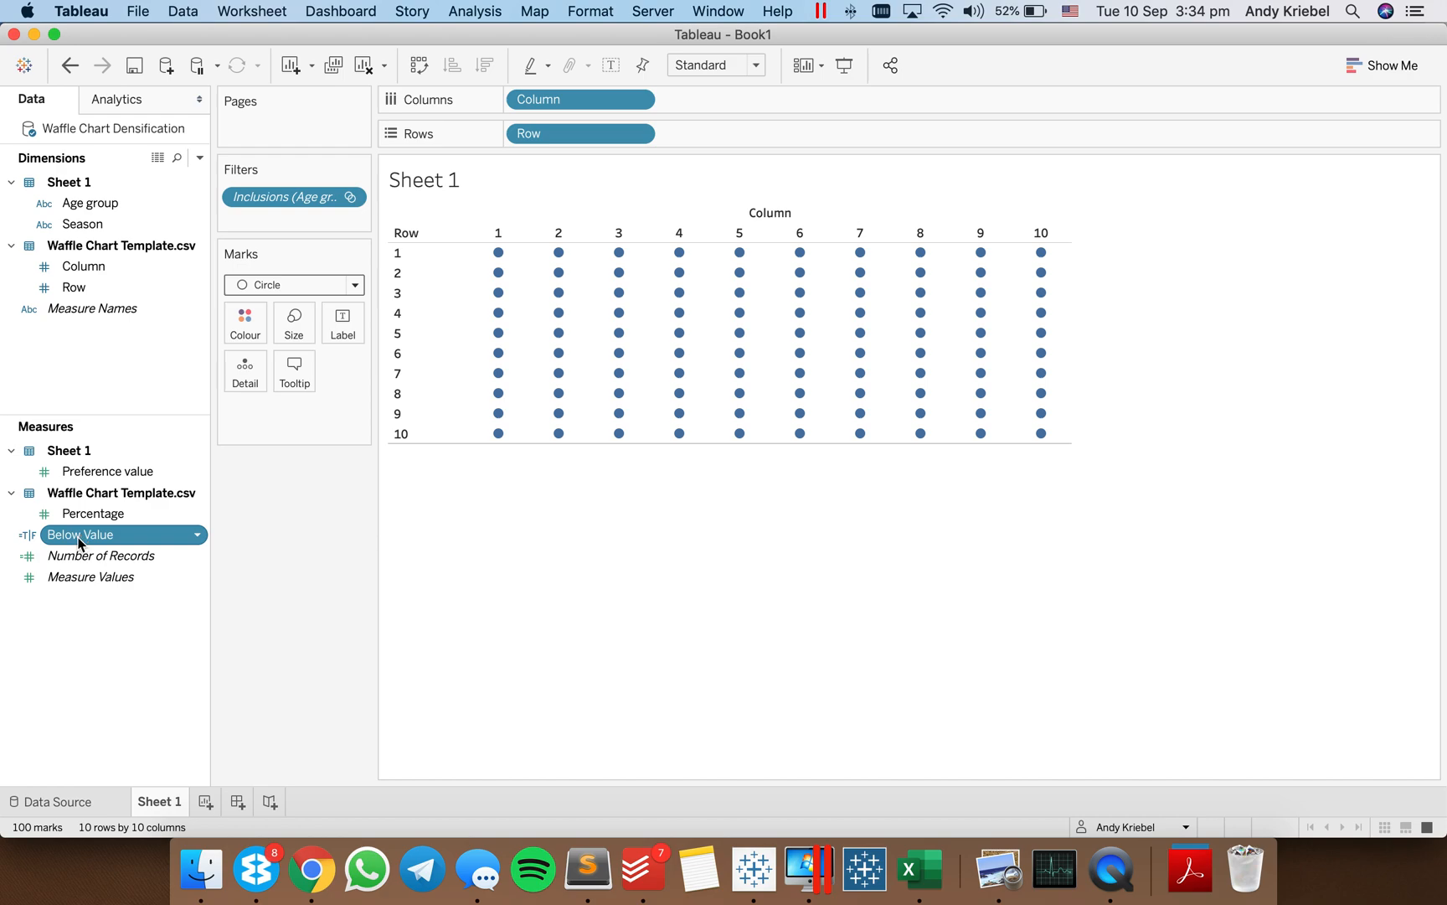
pyautogui.moveTo(80, 540); pyautogui.dragTo(245, 325)
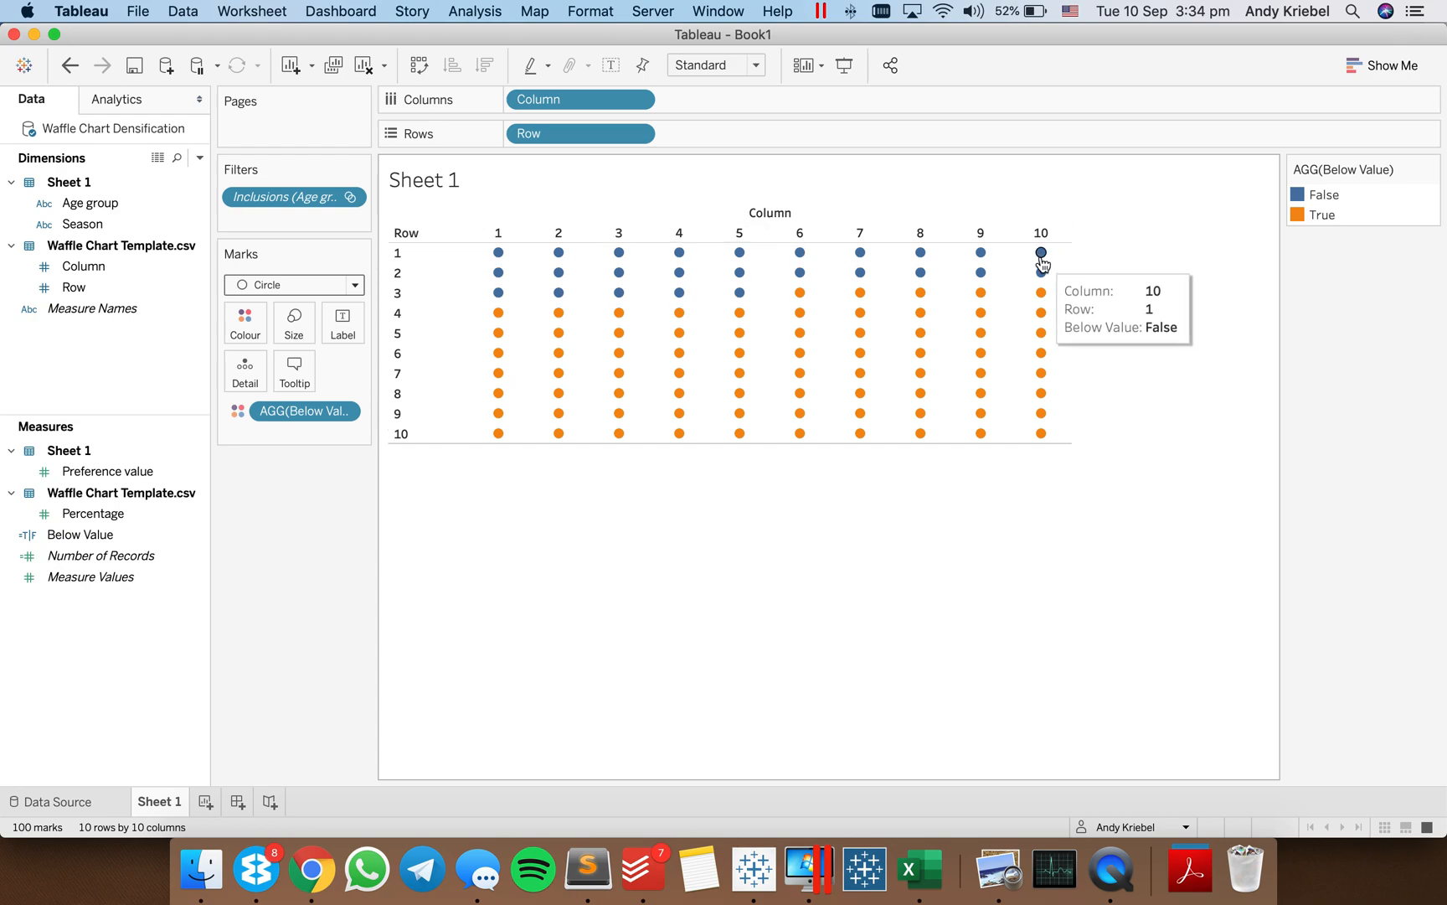
# Set the default aggregation of Preference value to Average
pyautogui.moveTo(109, 474)
pyautogui.mouseDown()
pyautogui.moveTo(90, 478)
pyautogui.moveTo(284, 374)
pyautogui.moveTo(113, 456)
pyautogui.moveTo(107, 473)
pyautogui.mouseUp()
pyautogui.rightClick(106, 475)
pyautogui.moveTo(251, 356)
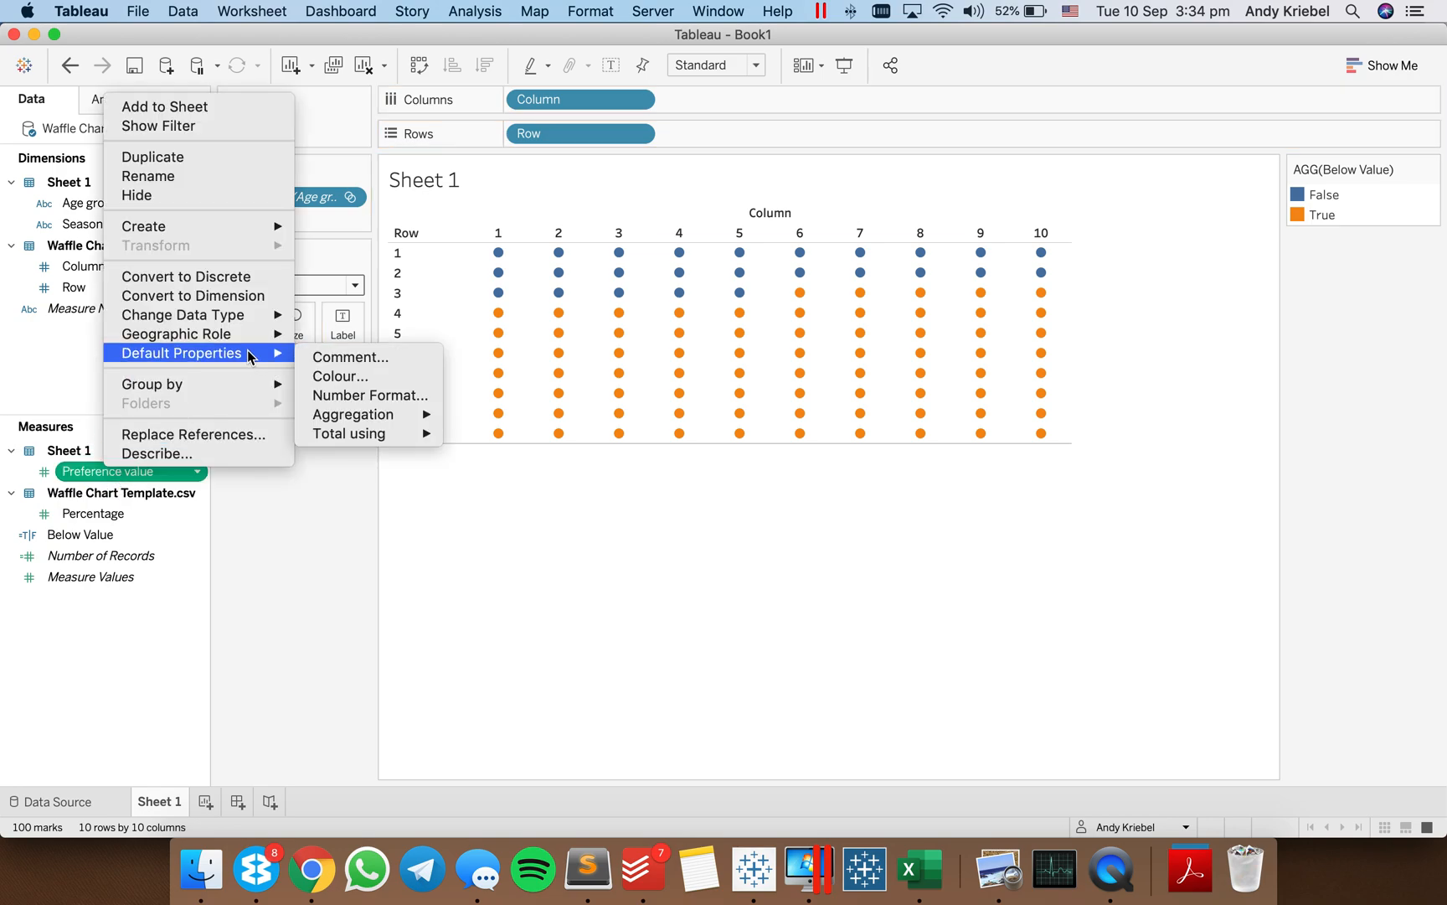
pyautogui.moveTo(404, 423)
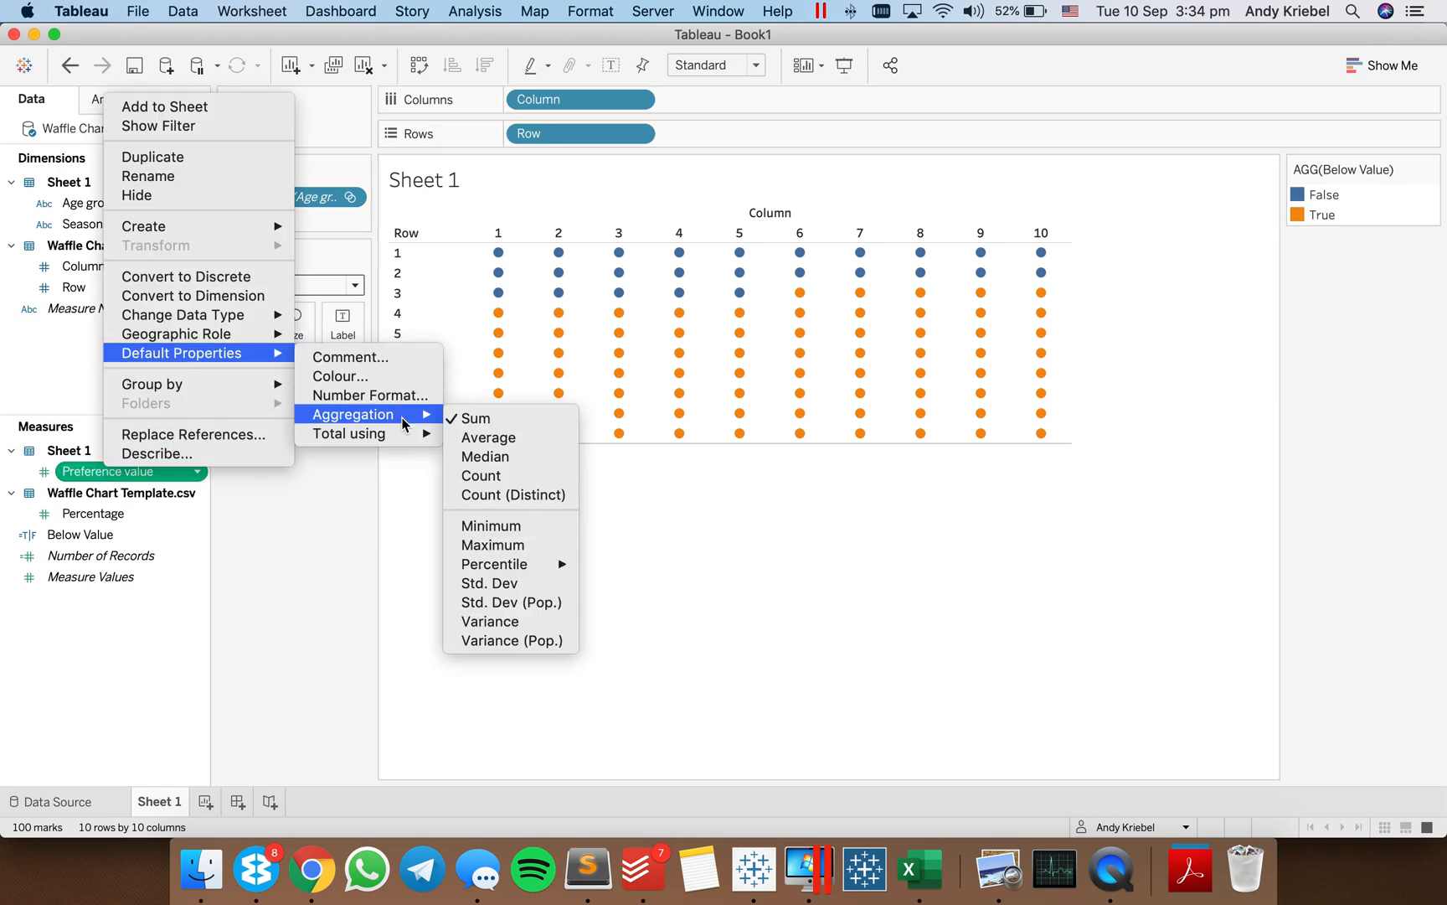
pyautogui.click(485, 437)
# Set the default number format of Preference value to Percentage with 0 decimal places
pyautogui.rightClick(141, 474)
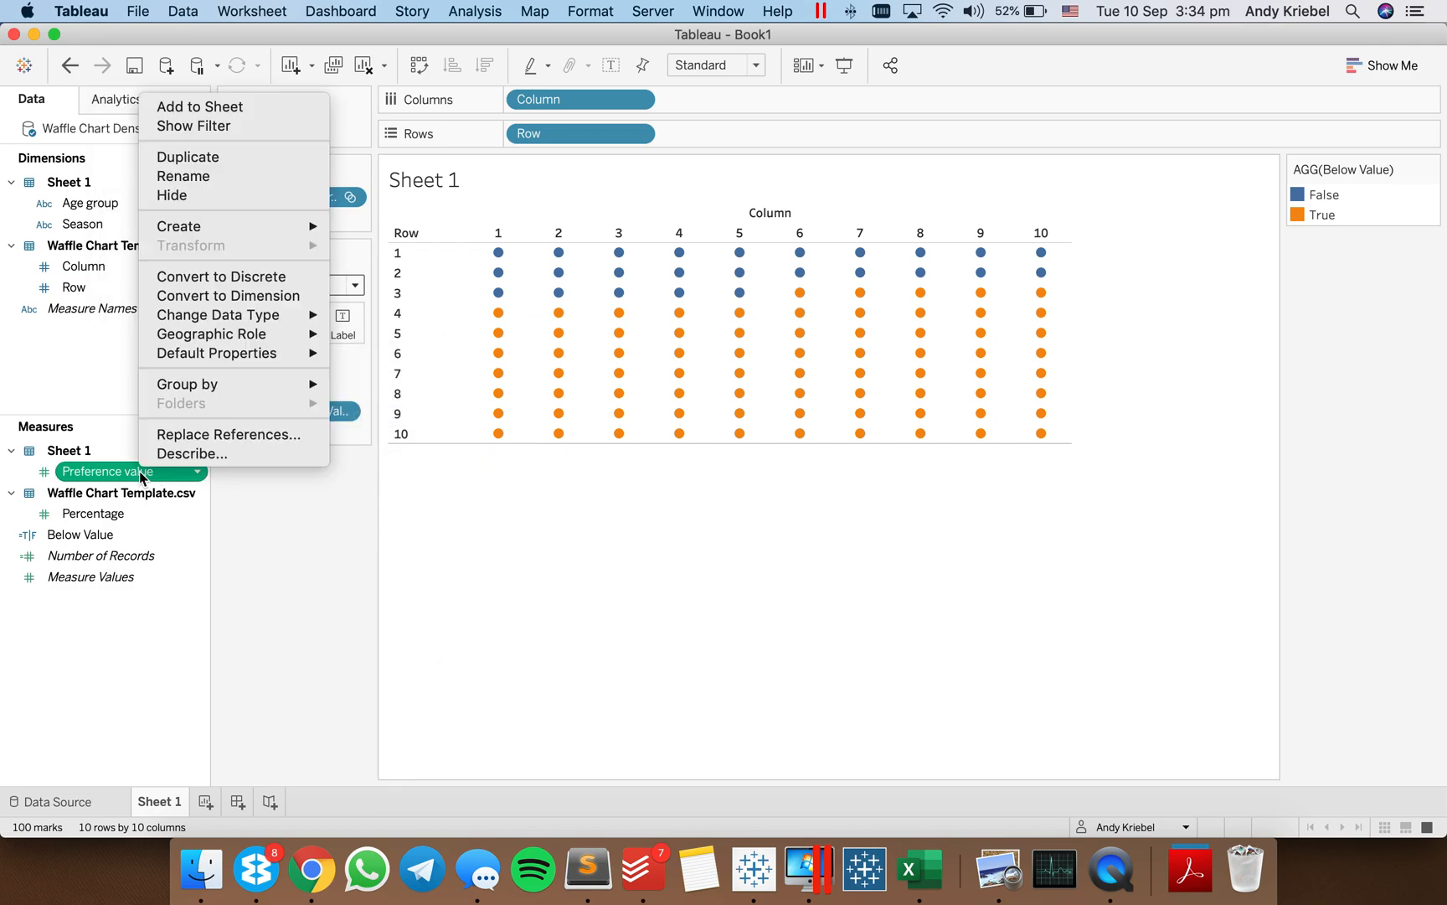
pyautogui.moveTo(270, 357)
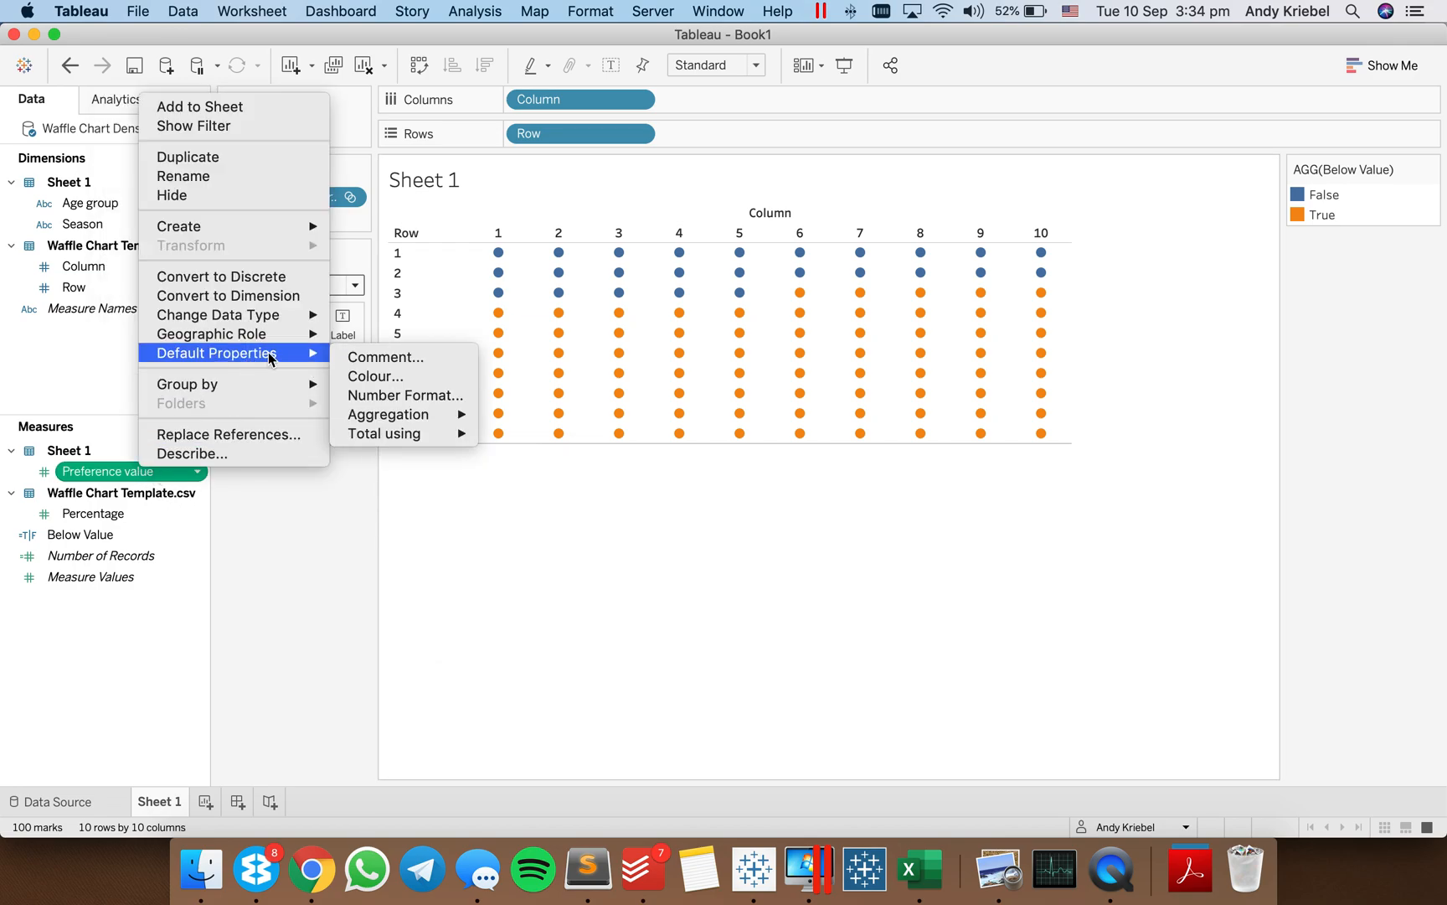
pyautogui.click(379, 396)
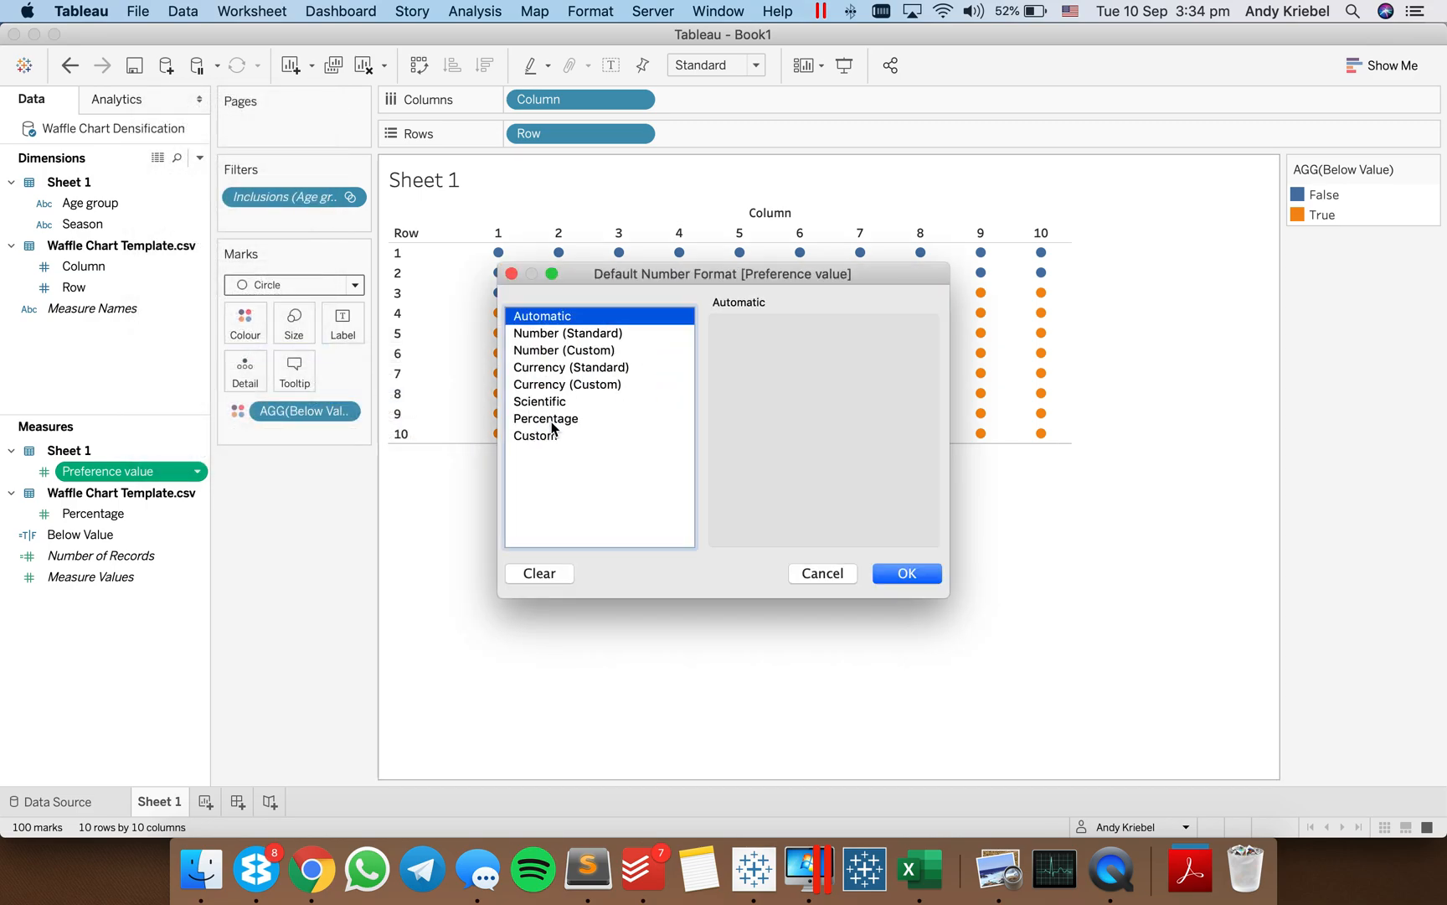
pyautogui.click(548, 419)
pyautogui.click(773, 355)
pyautogui.click(773, 355)
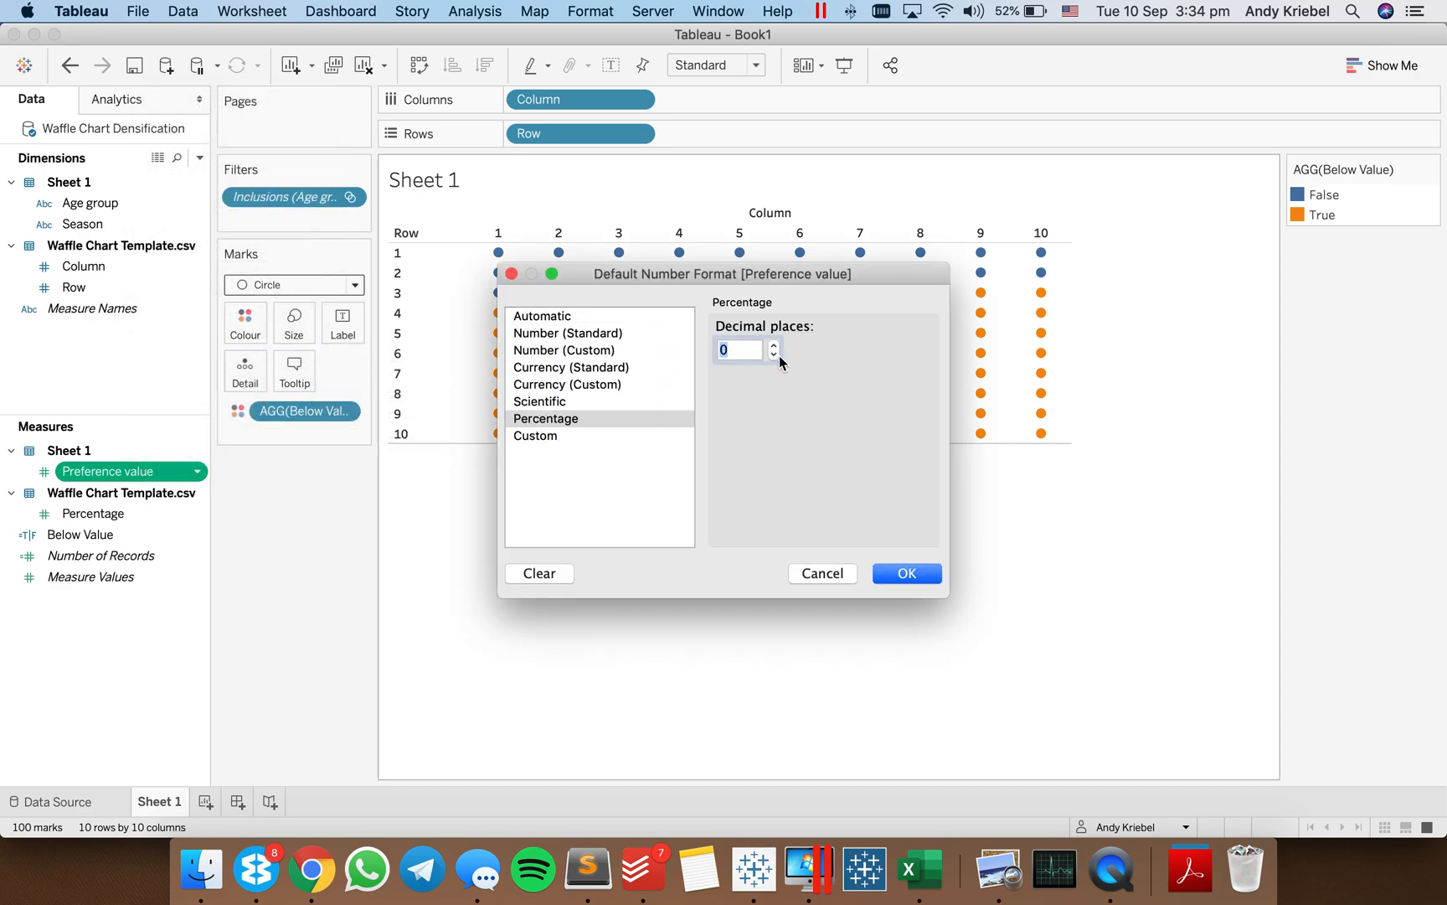
pyautogui.click(907, 573)
# Add Preference value to the tooltip of the circles and check it on a mark
pyautogui.click(108, 474)
pyautogui.moveTo(107, 474); pyautogui.dragTo(288, 368)
pyautogui.moveTo(624, 336)
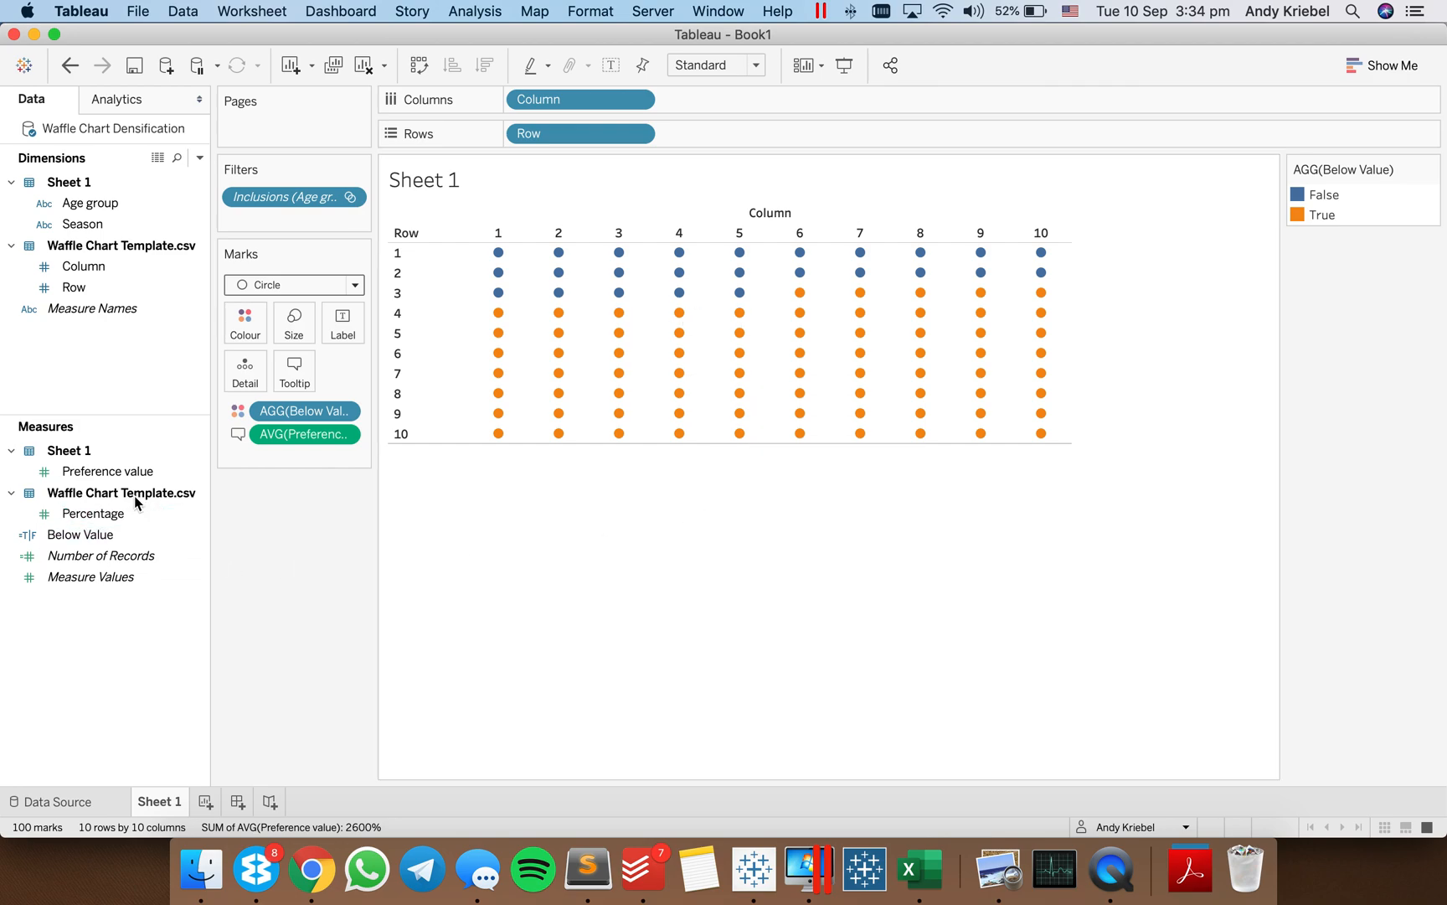
# Review the formula of the Below Value calculated field and close it without changes
pyautogui.rightClick(107, 541)
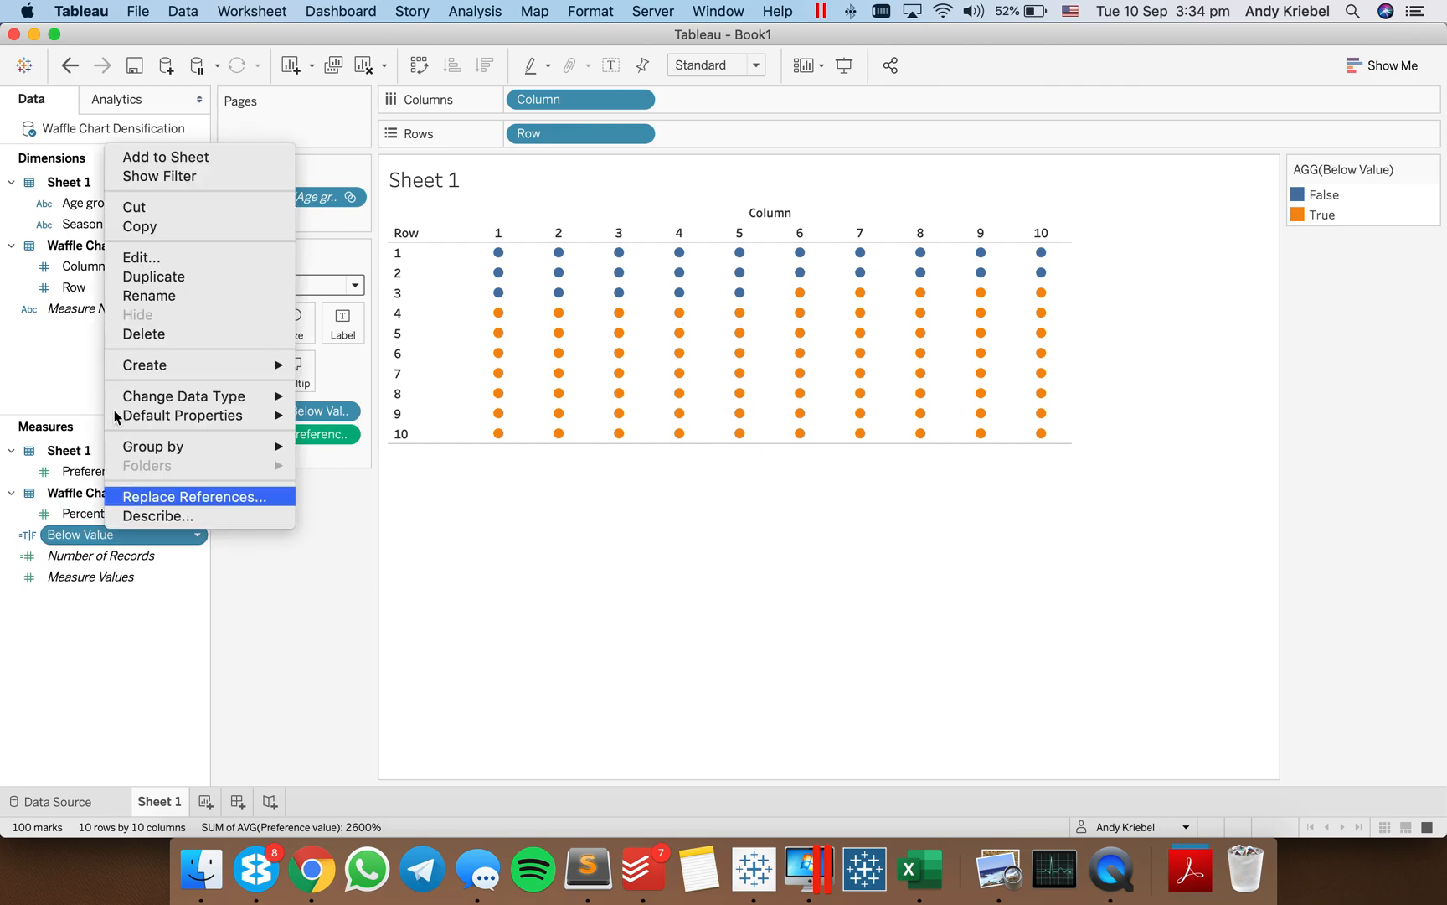
pyautogui.click(134, 261)
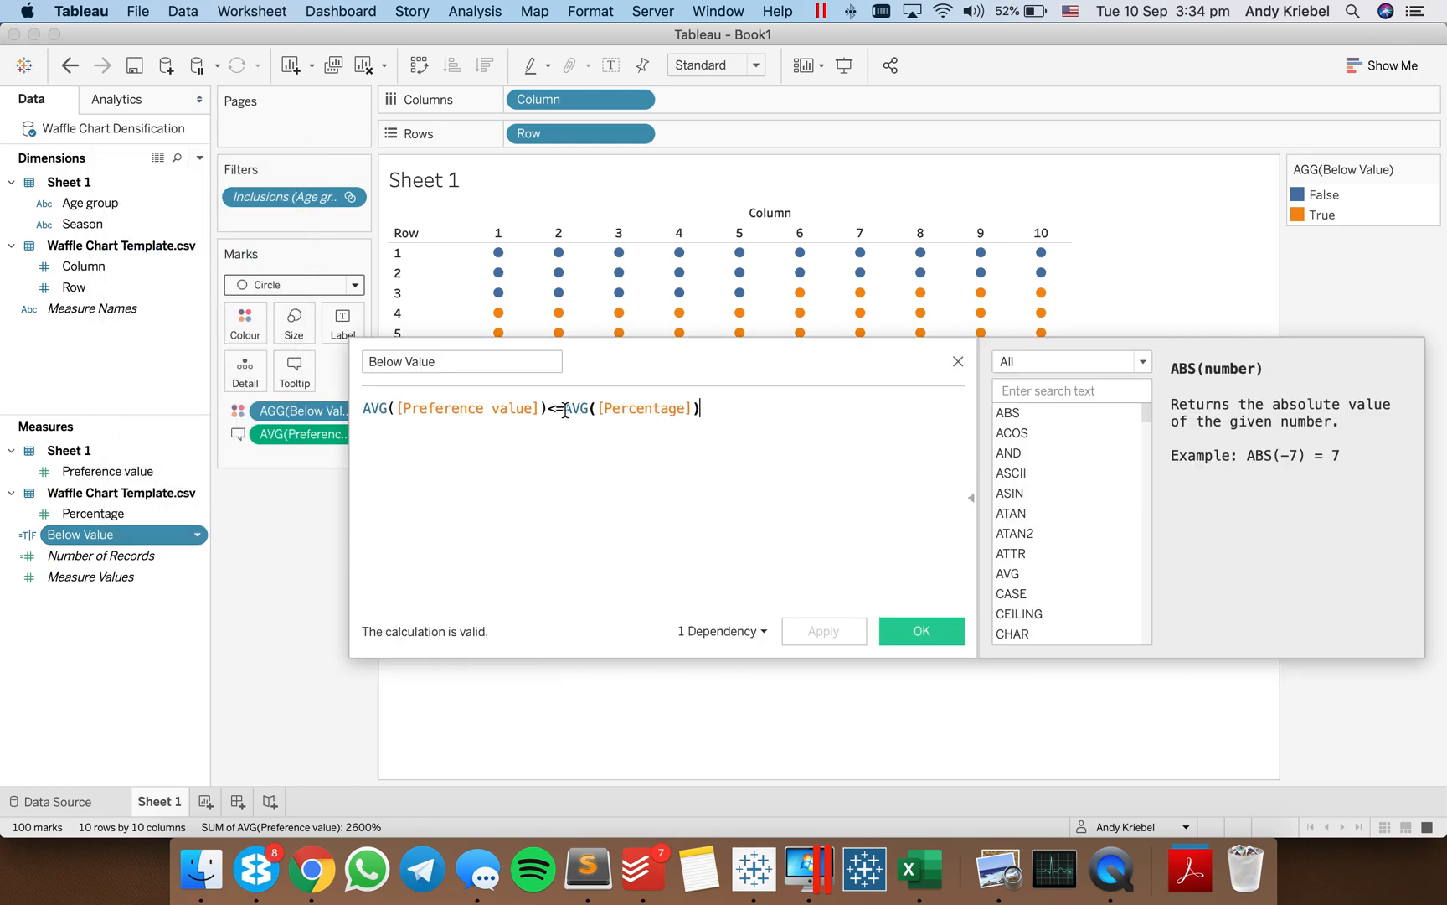
pyautogui.click(918, 636)
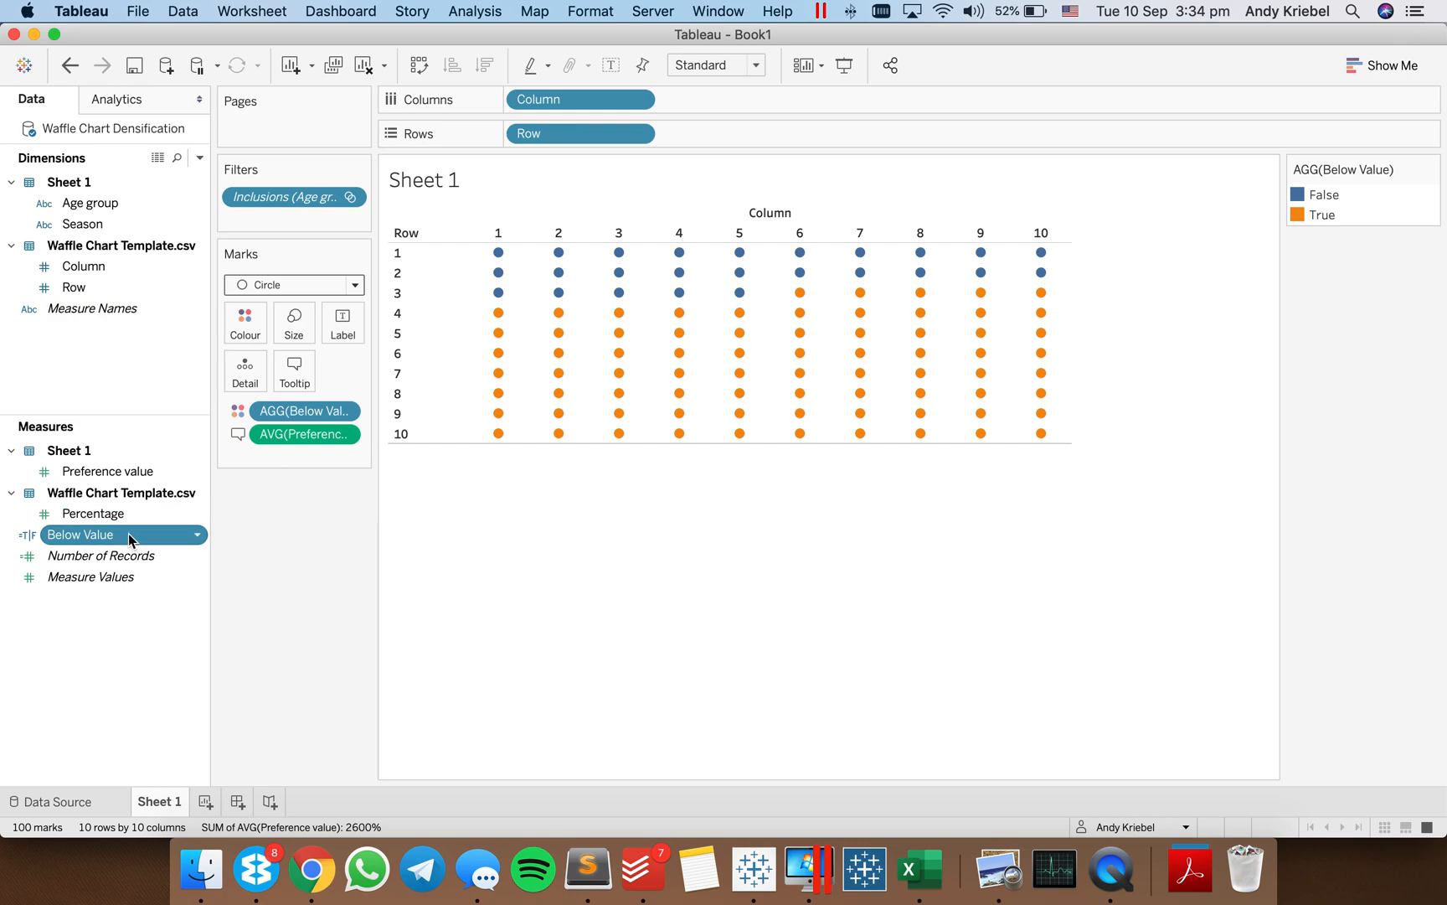
# View the summary data behind all marks in the chart and sort it ascending by Row
pyautogui.click(157, 158)
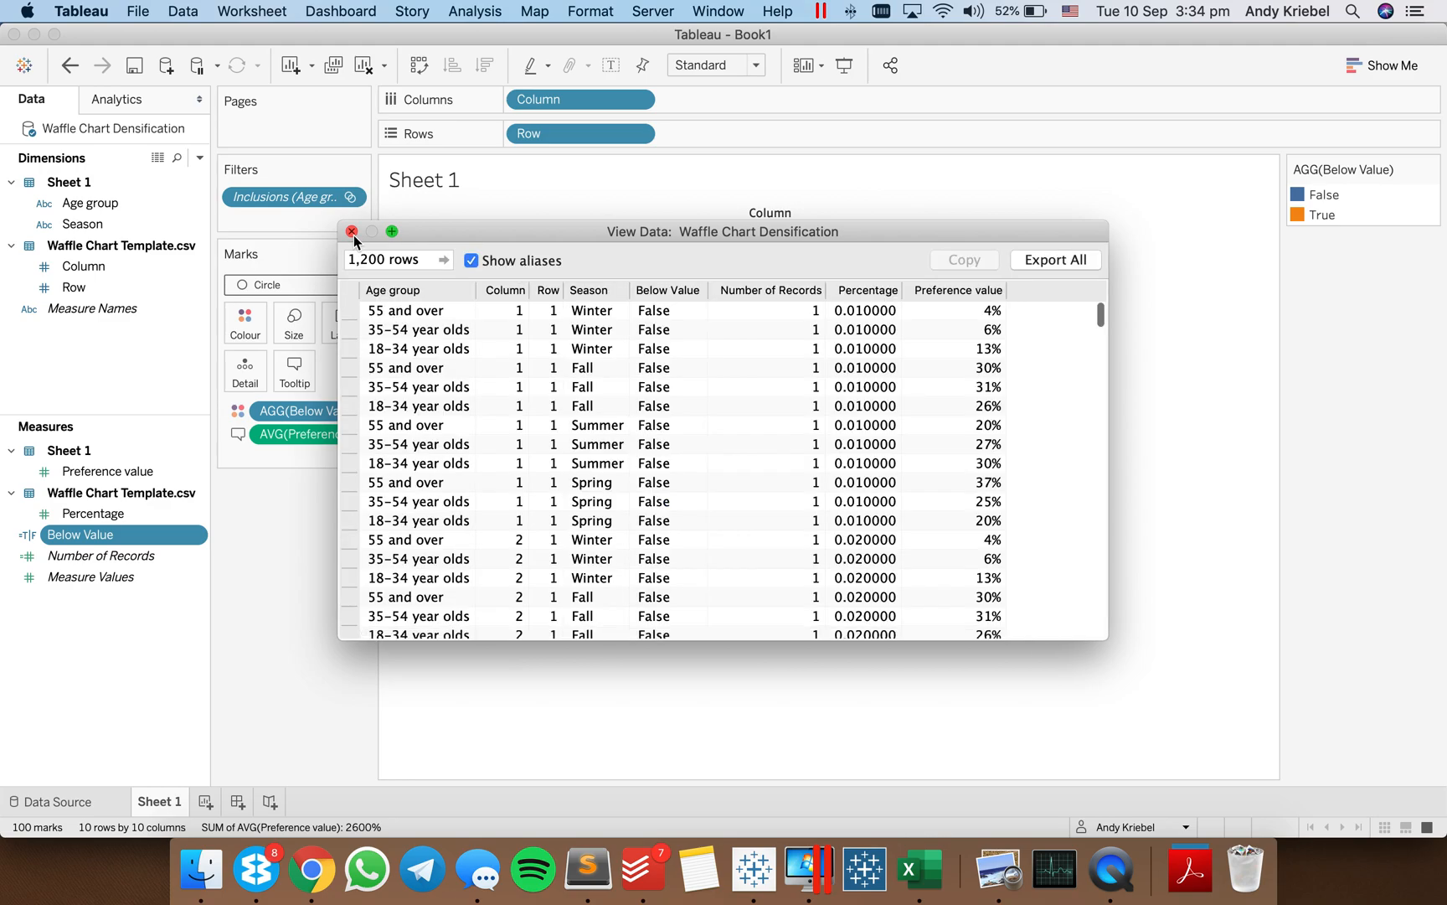
pyautogui.click(352, 231)
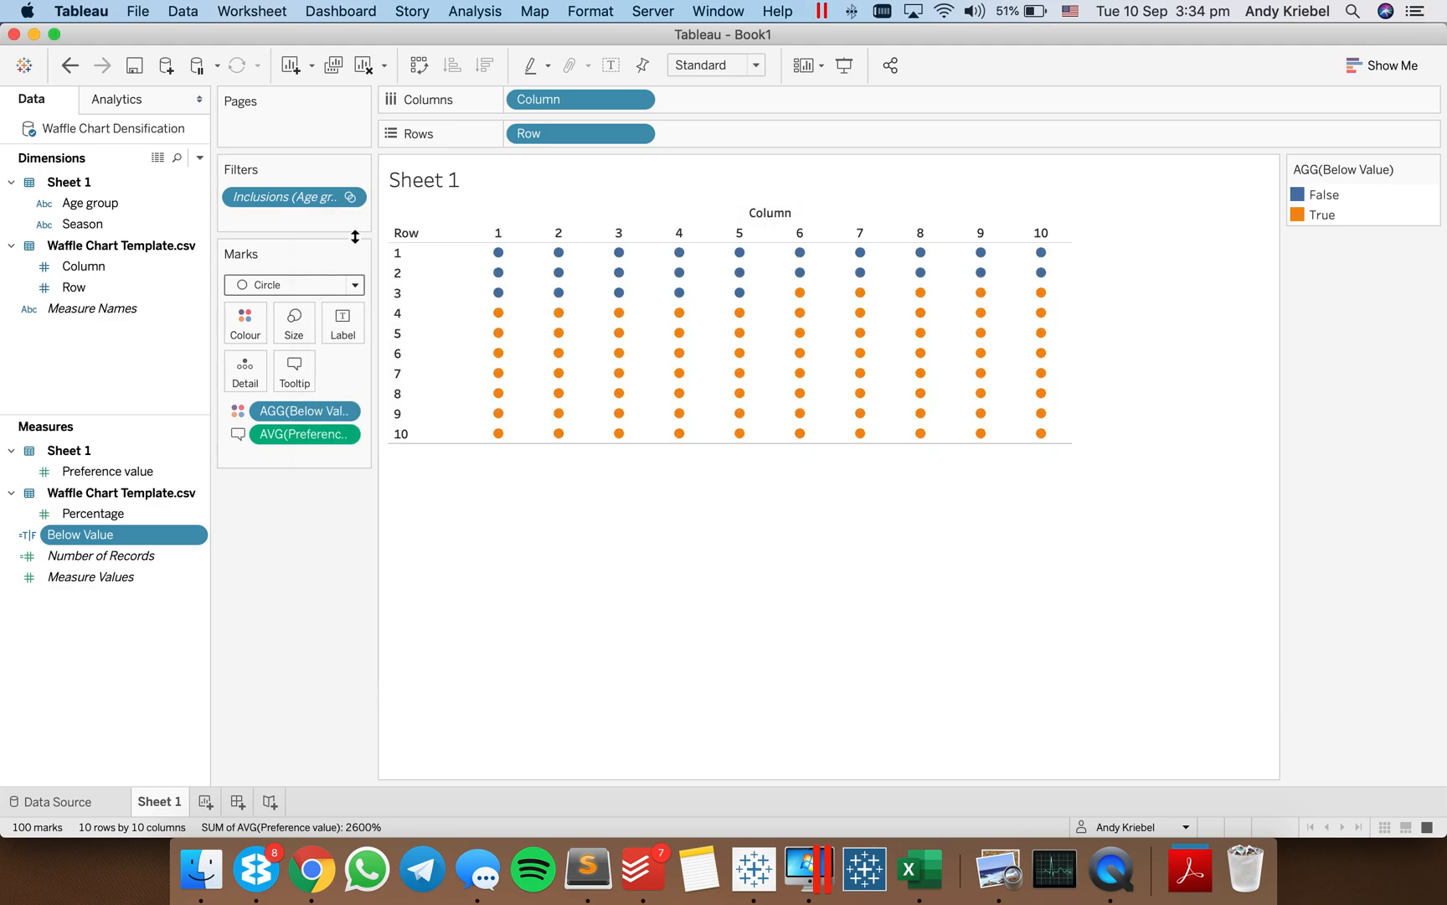
pyautogui.press('super+a')
pyautogui.rightClick(536, 308)
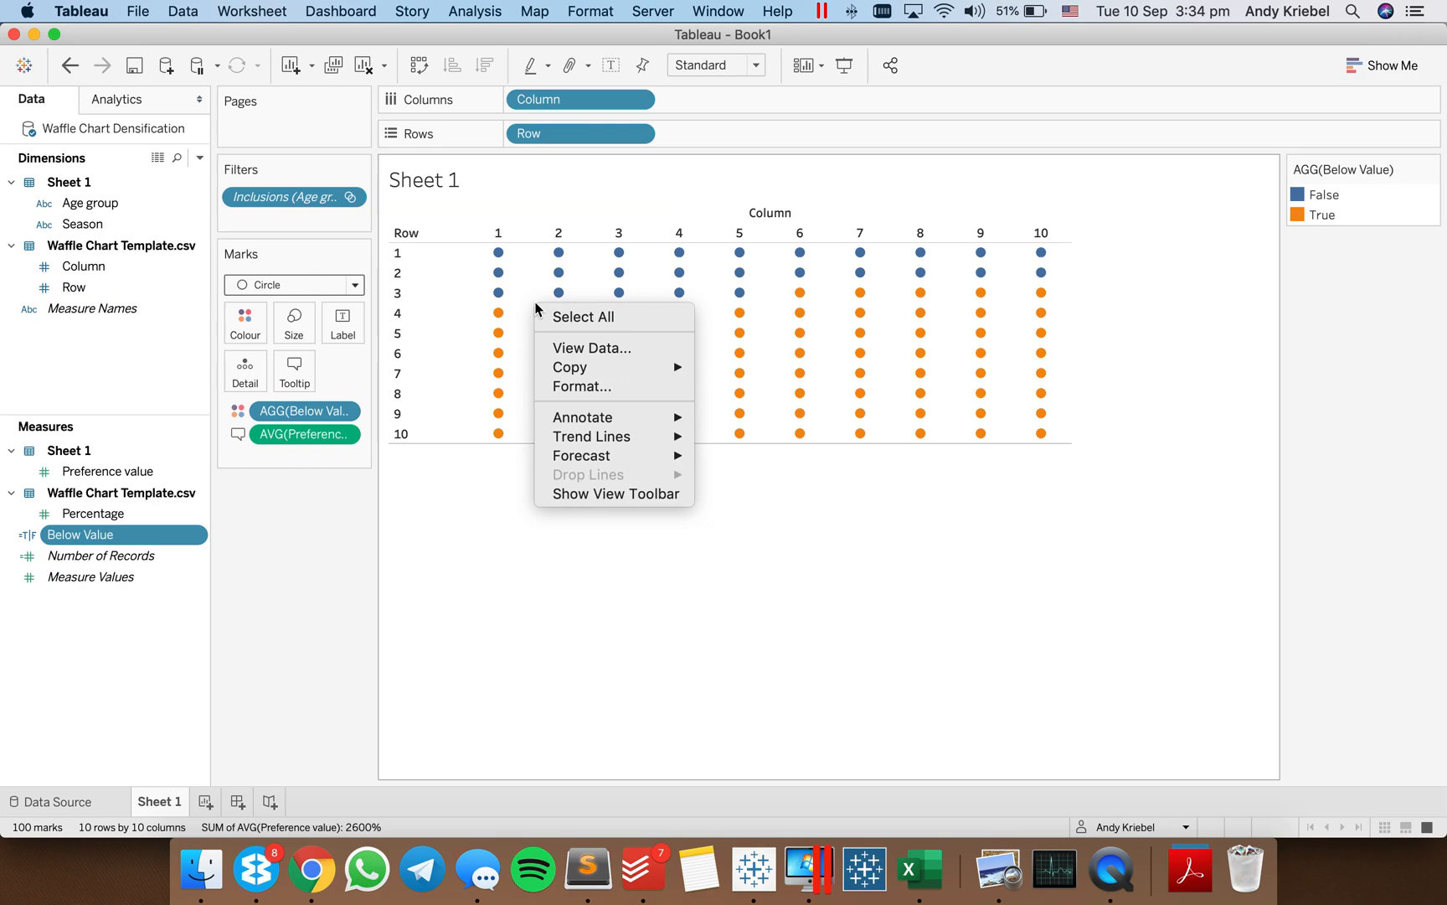
pyautogui.click(596, 347)
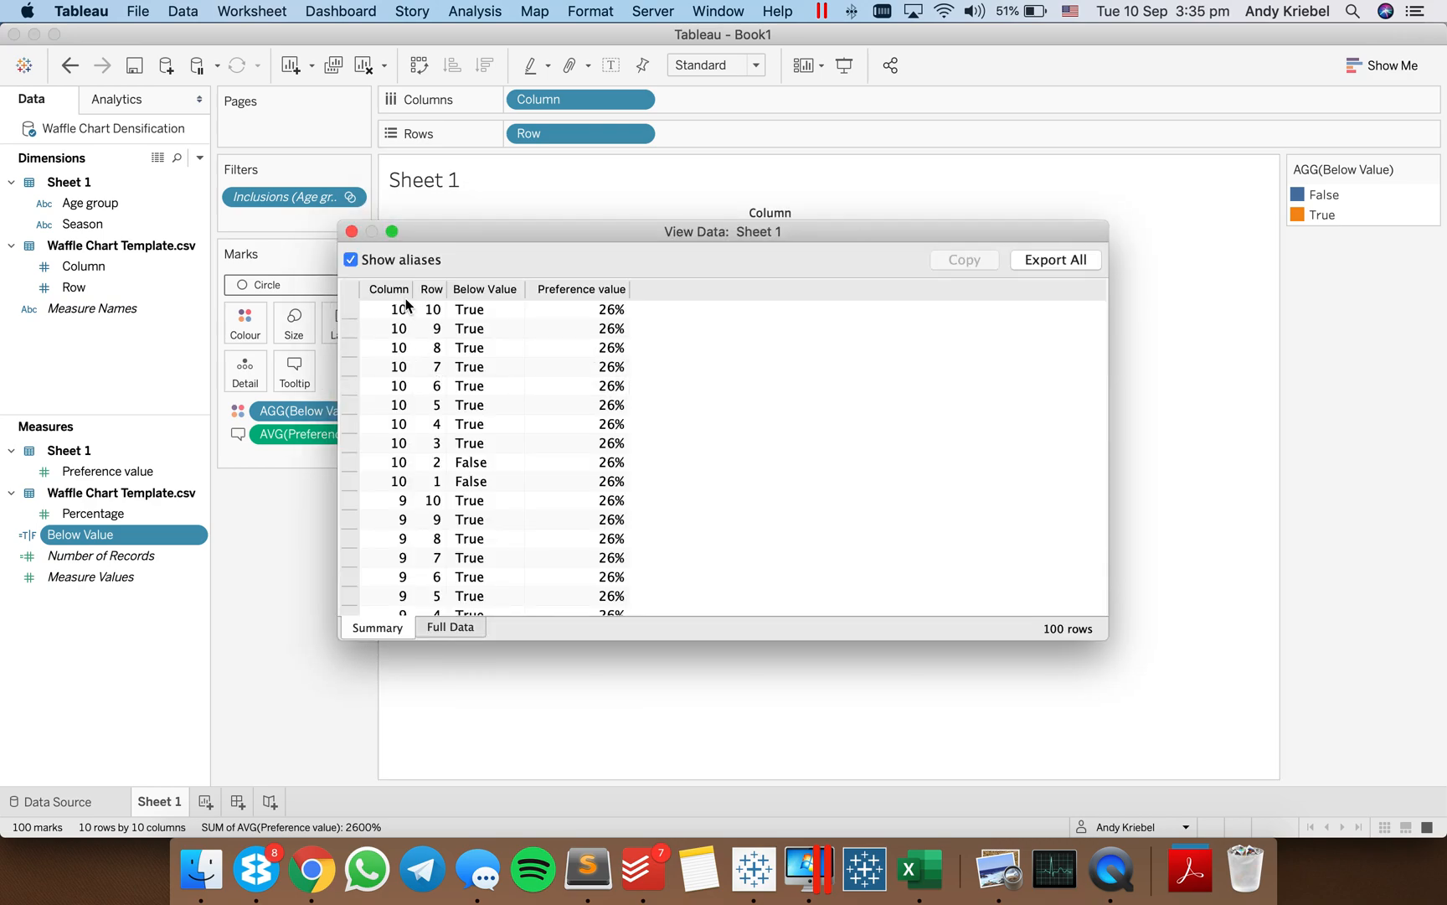
pyautogui.click(430, 290)
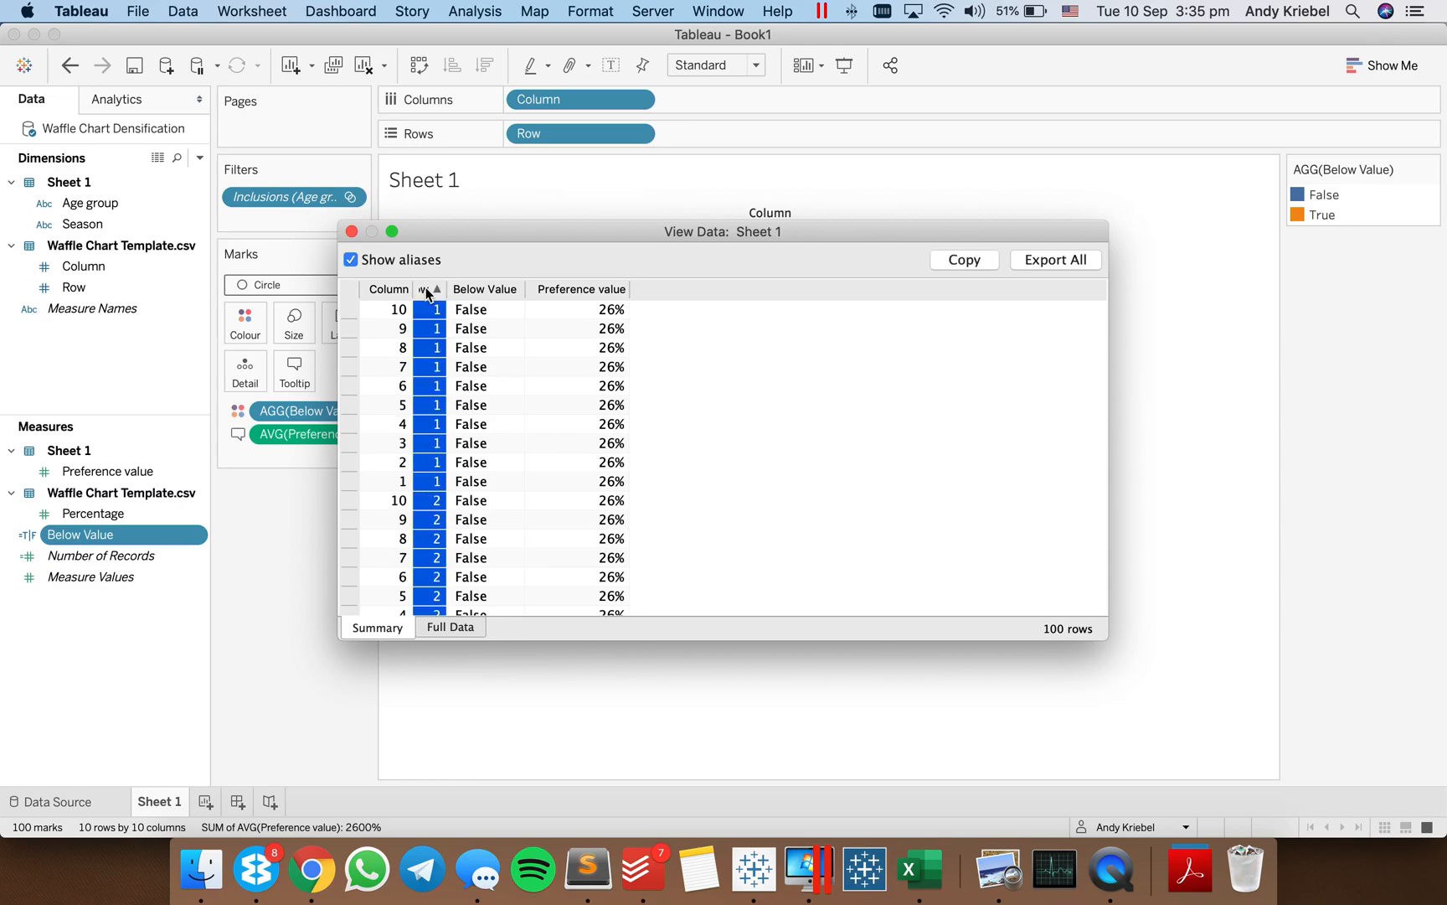
# Sort the summary data ascending by Column and Row, review the Below Value results per mark, and close the data window
pyautogui.click(395, 290)
pyautogui.click(427, 290)
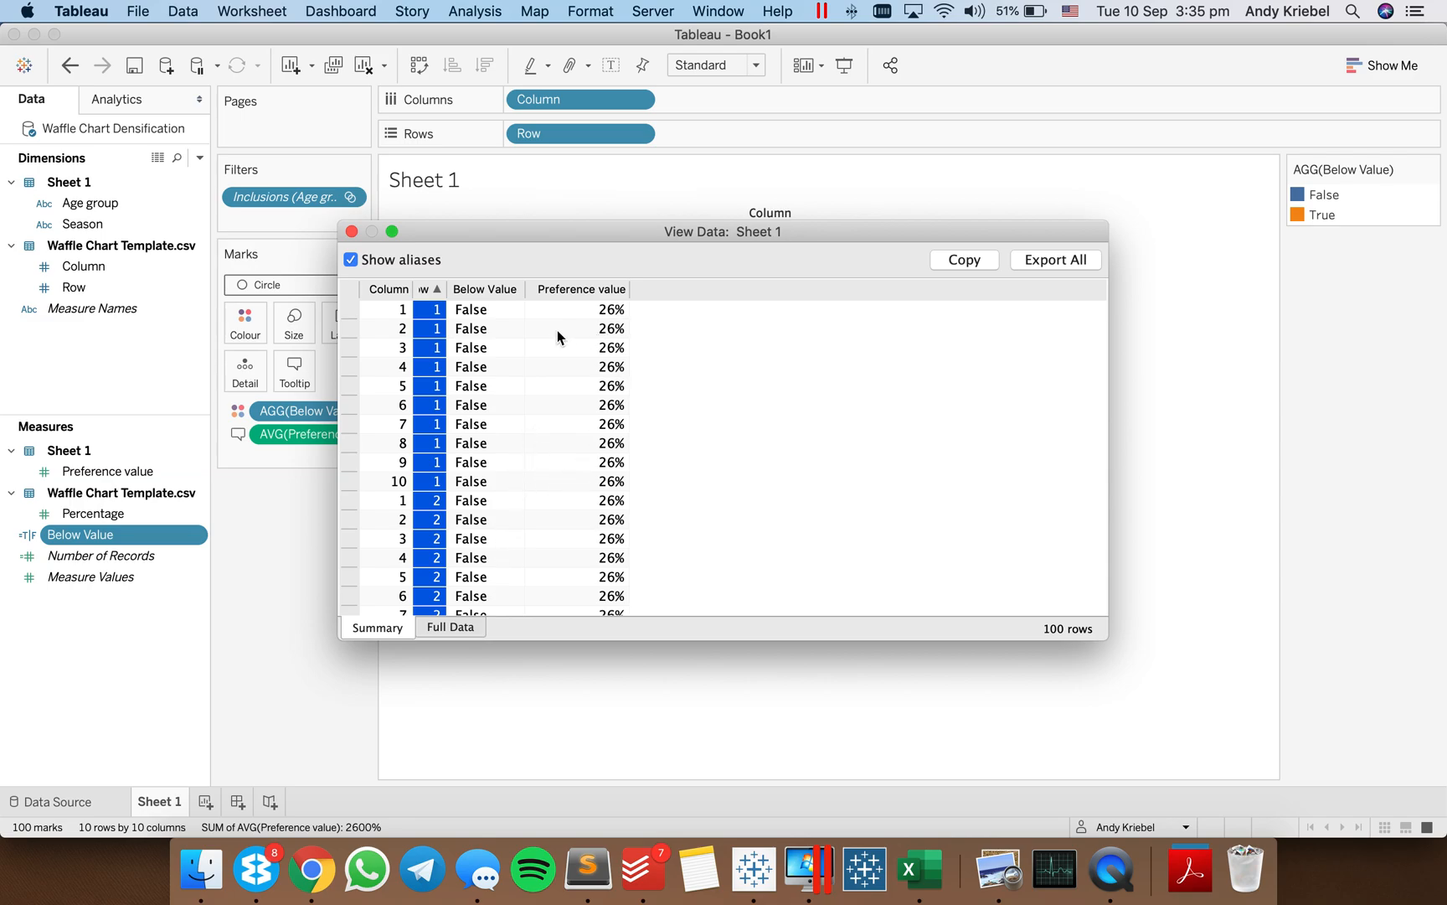
pyautogui.scroll(-10, 580, 382)
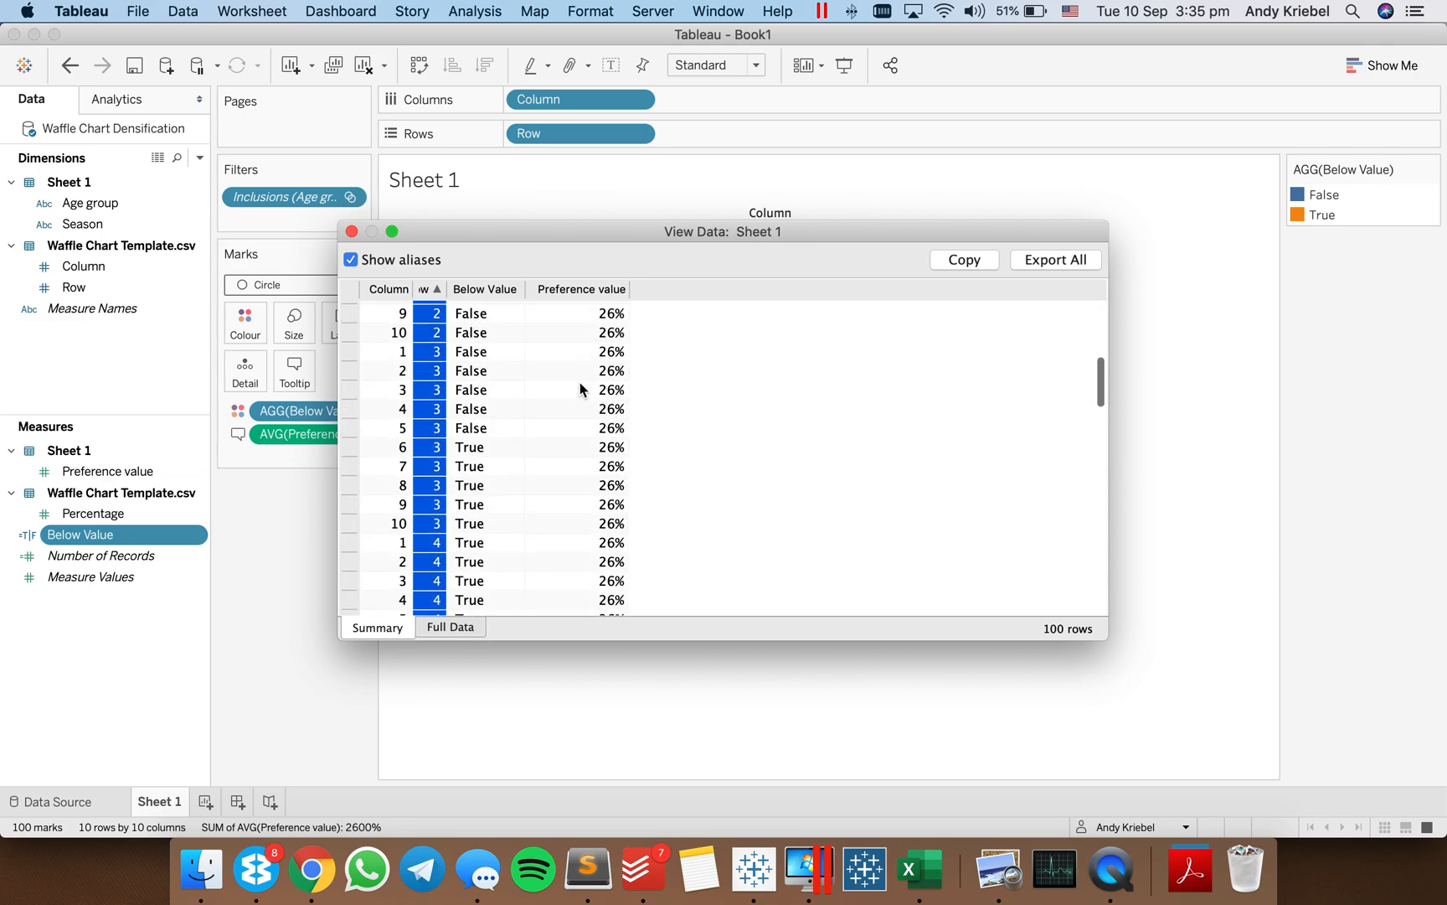
pyautogui.click(351, 231)
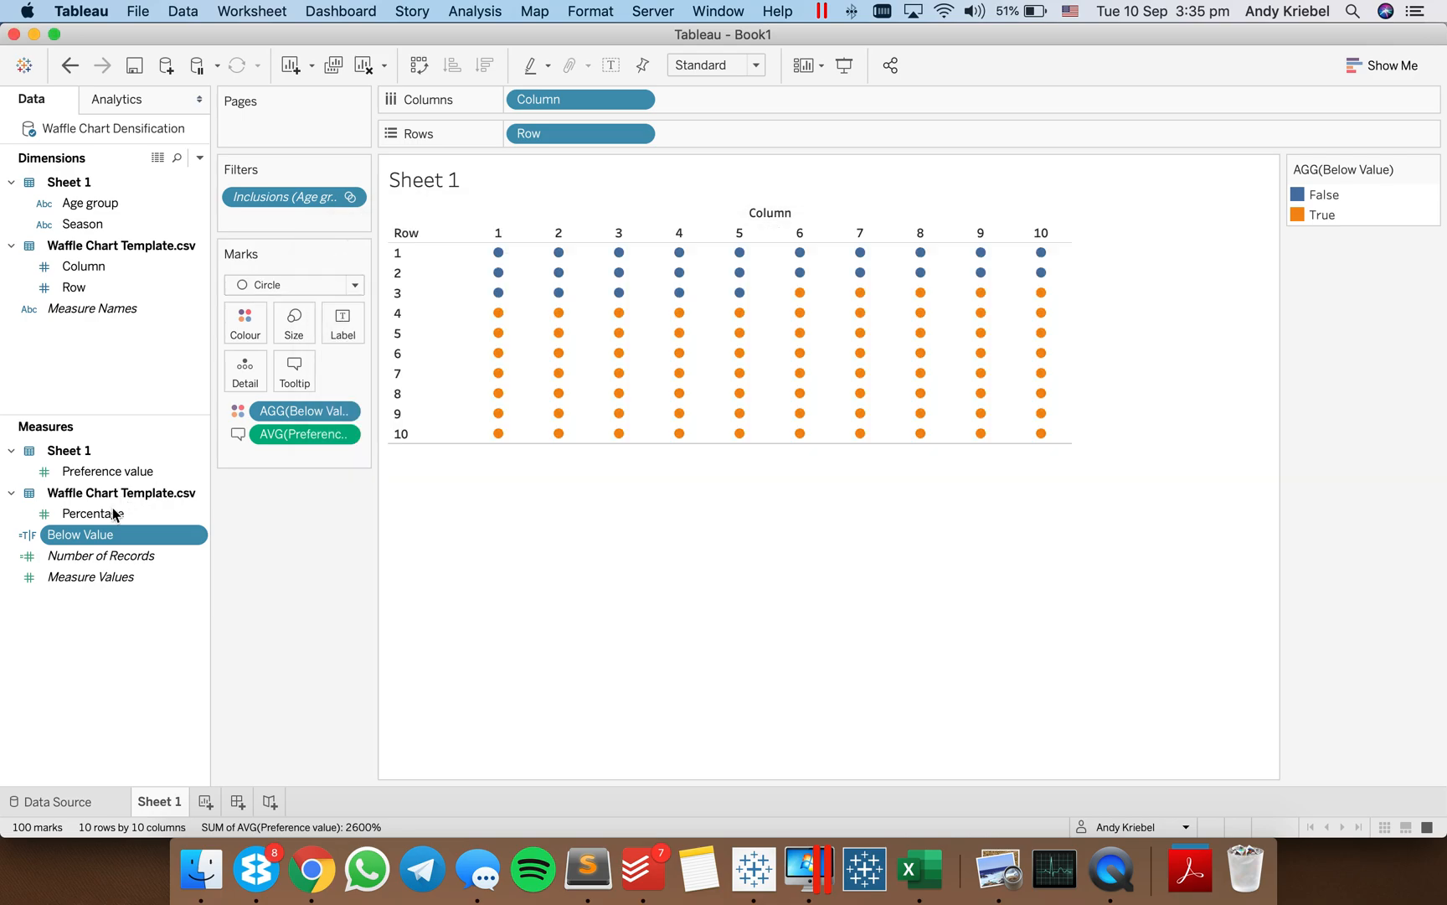
# Add Percentage to the tooltip of the circles and aggregate it as an average
pyautogui.moveTo(108, 520); pyautogui.dragTo(294, 375)
pyautogui.click(344, 458)
pyautogui.moveTo(404, 630)
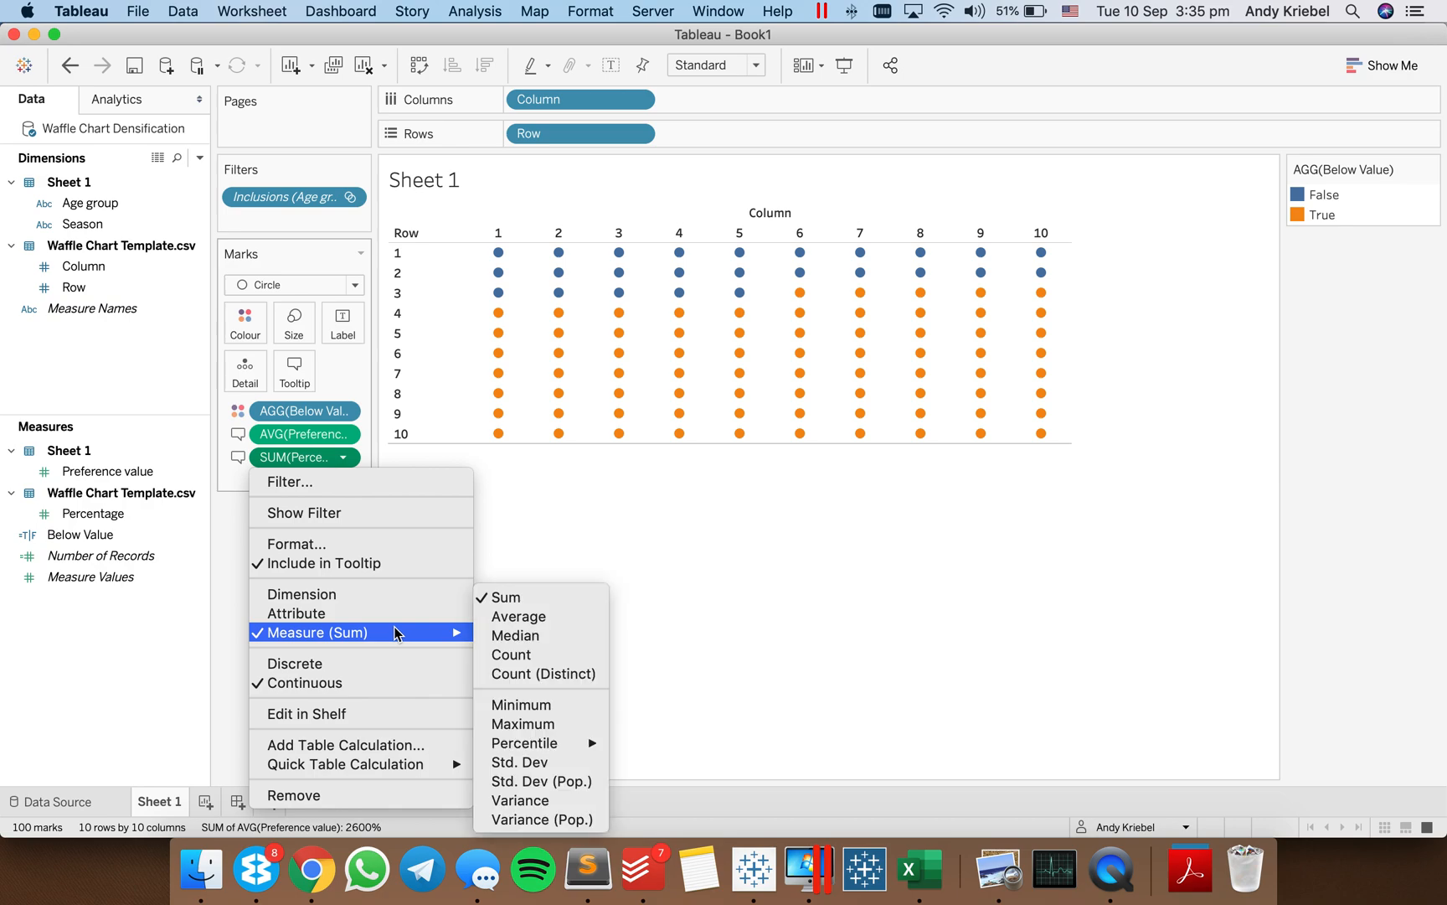
pyautogui.click(522, 617)
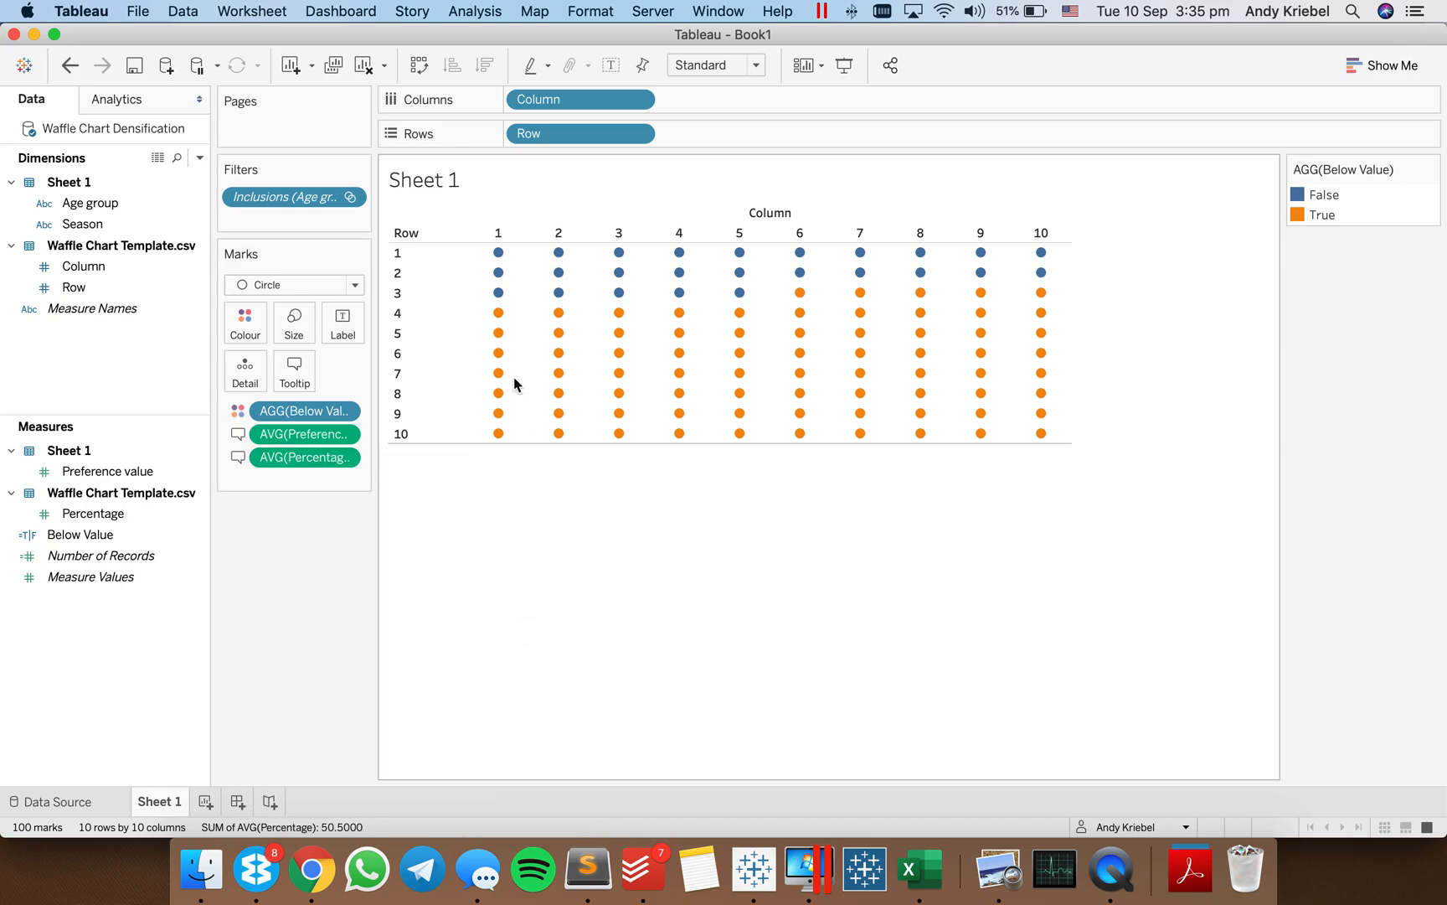
# View the summary data behind the chart again and sort it ascending by Column and Row
pyautogui.rightClick(528, 310)
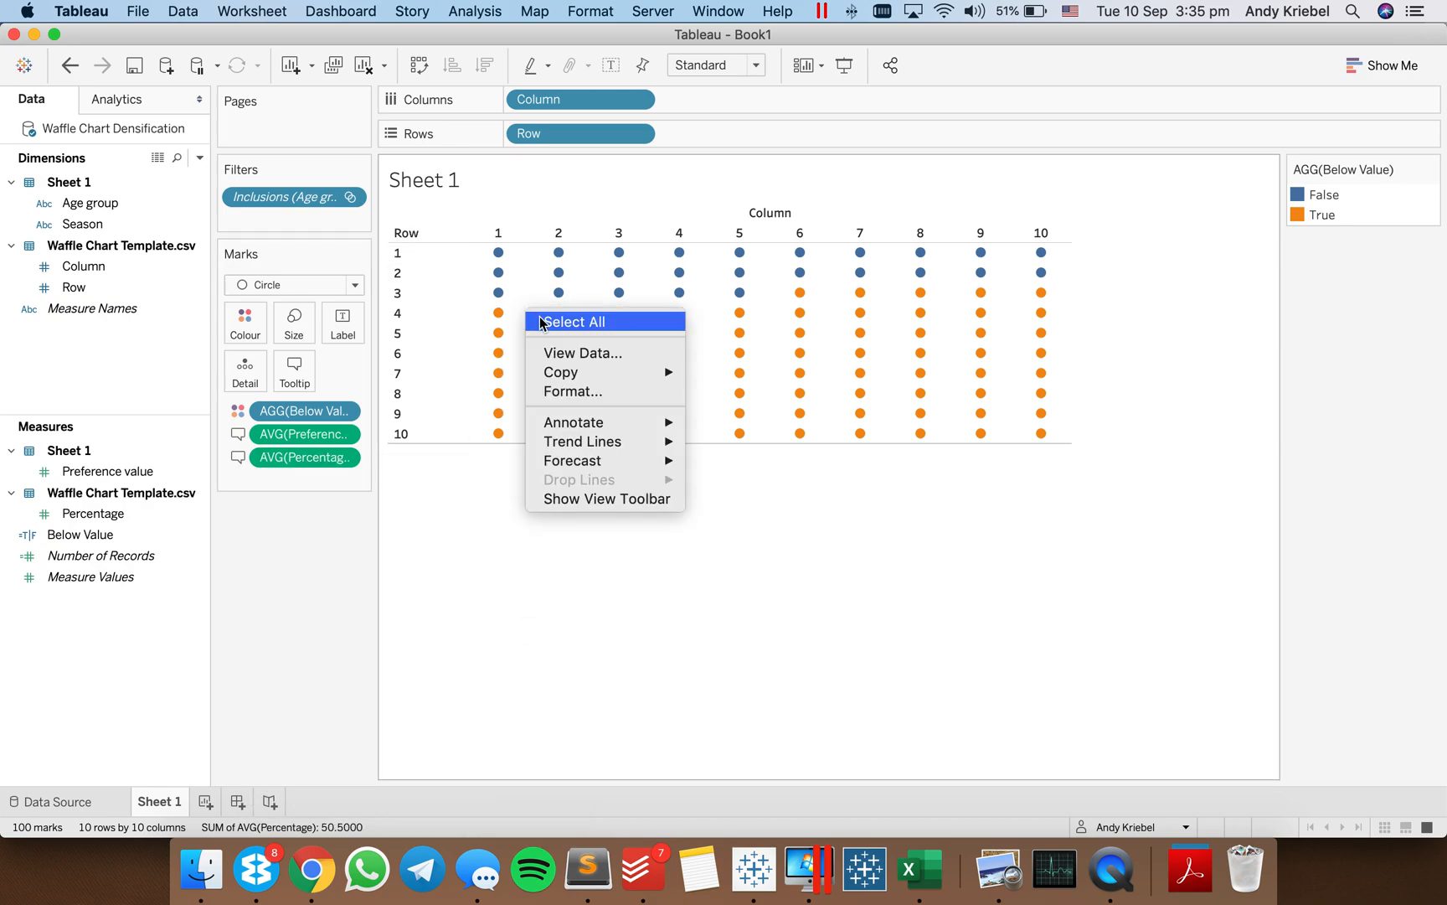
pyautogui.click(571, 355)
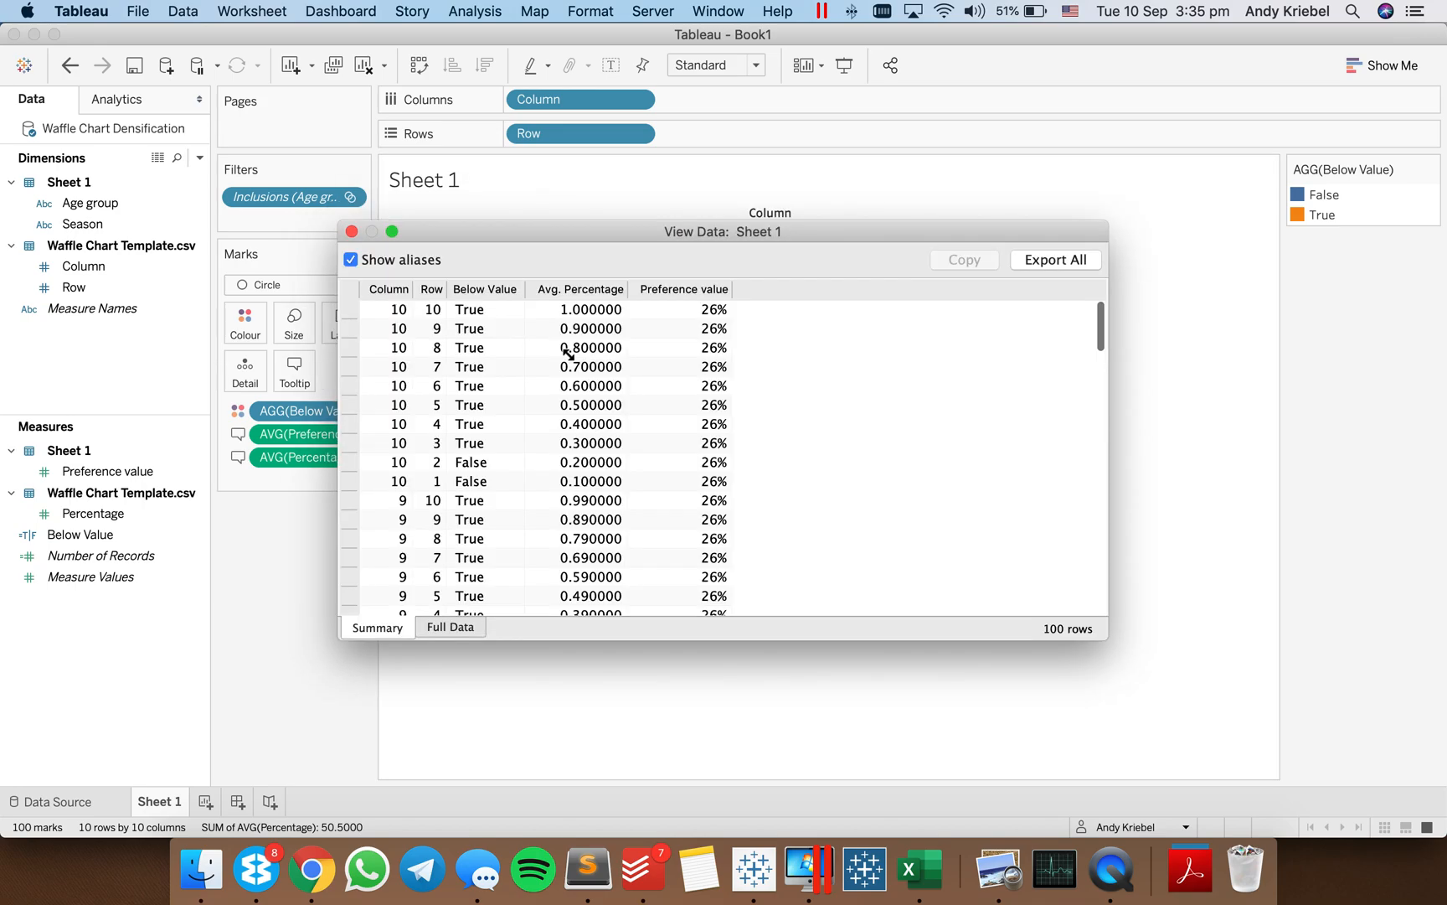
pyautogui.click(399, 289)
pyautogui.click(425, 289)
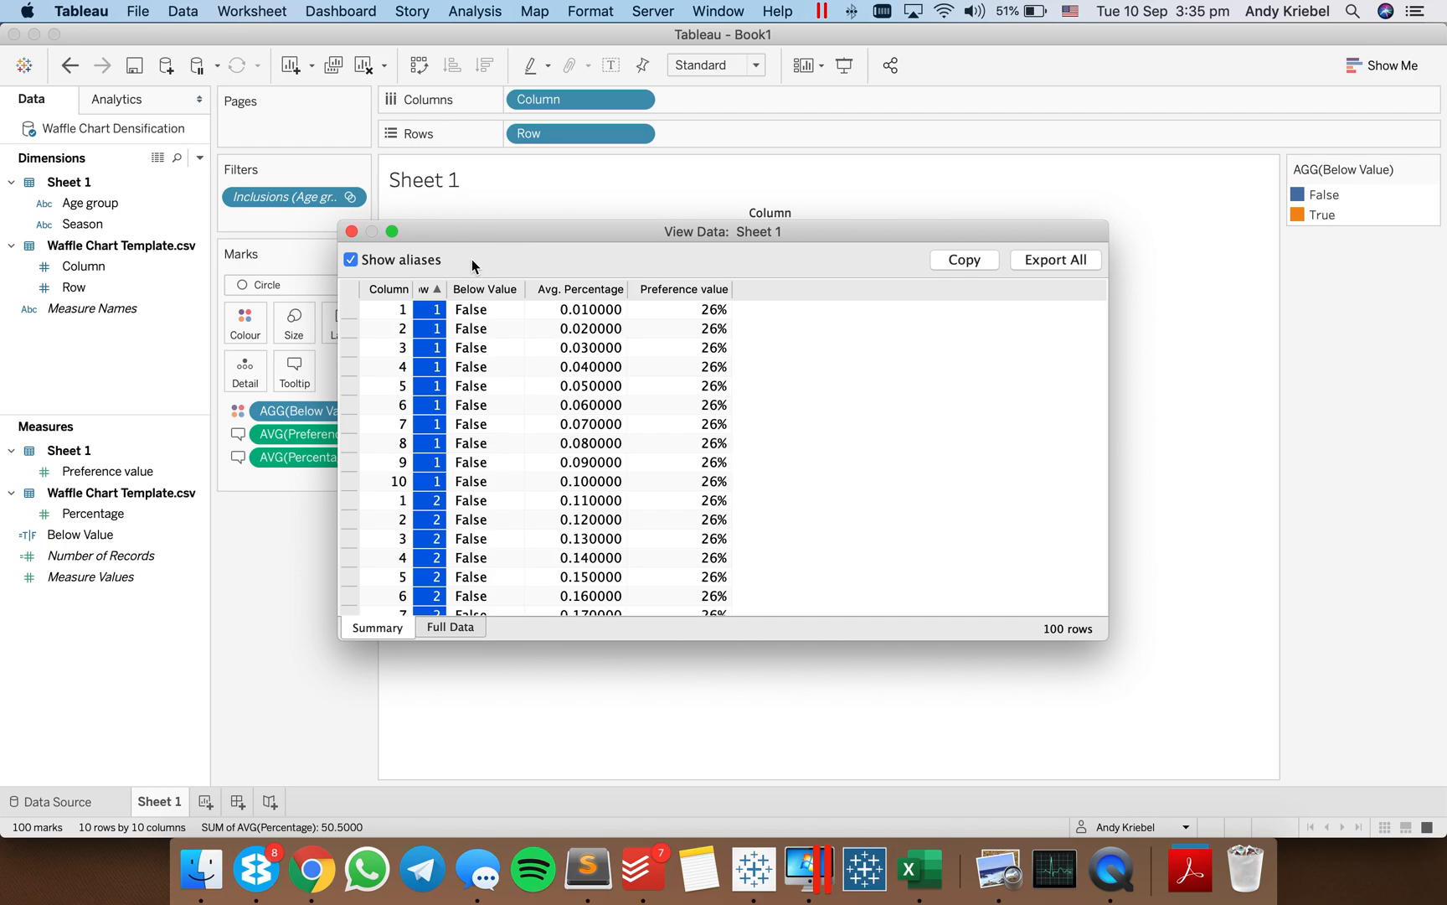
# Compare Avg. Percentage with Preference value around the row where Below Value switches, and close the data window
pyautogui.click(711, 315)
pyautogui.click(594, 315)
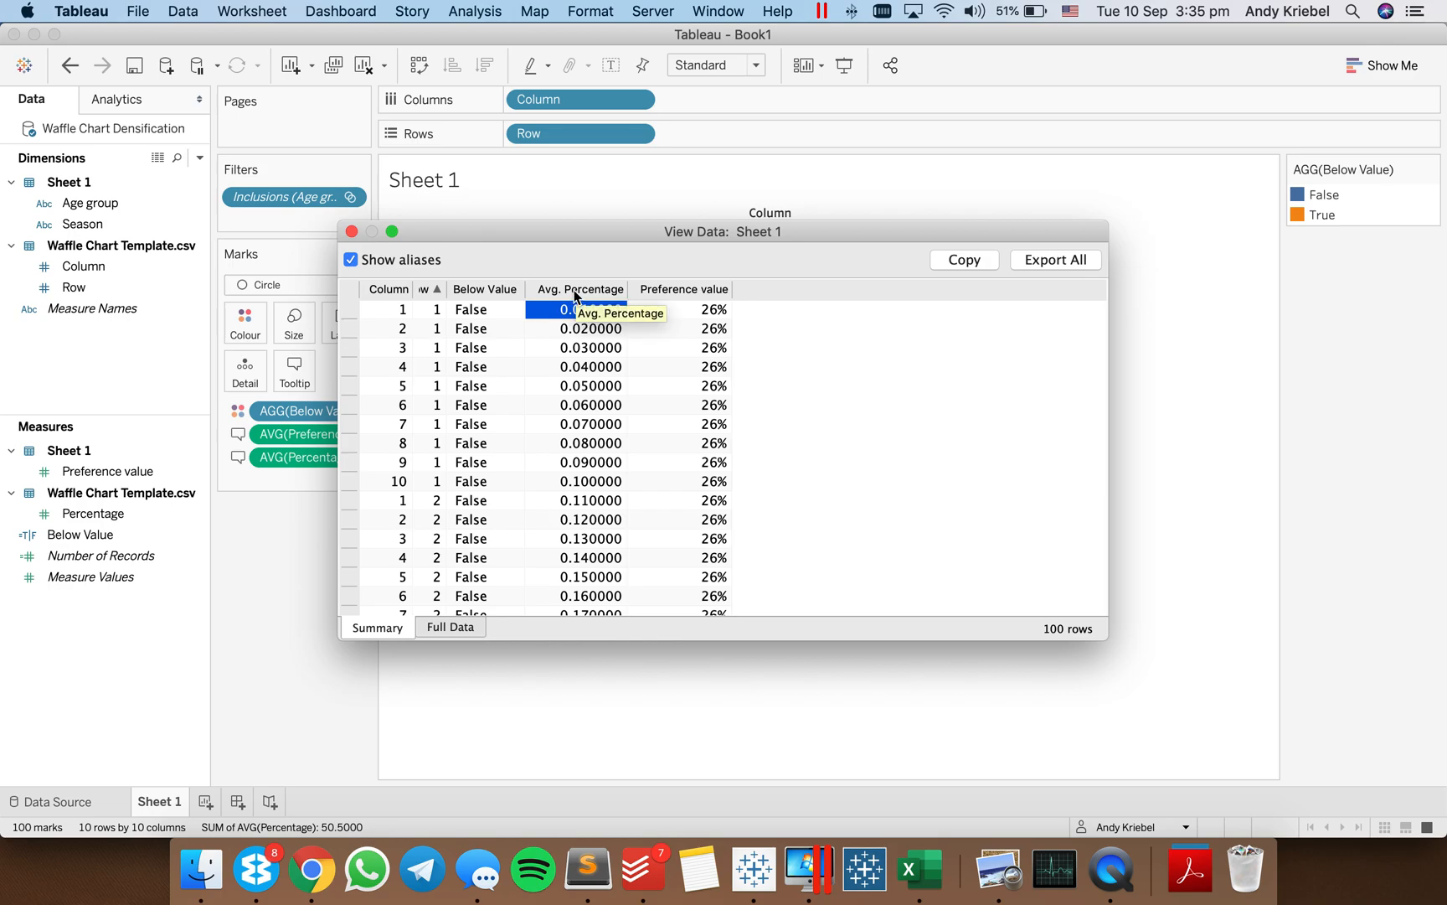
pyautogui.scroll(-5, 634, 488)
pyautogui.scroll(-4, 634, 487)
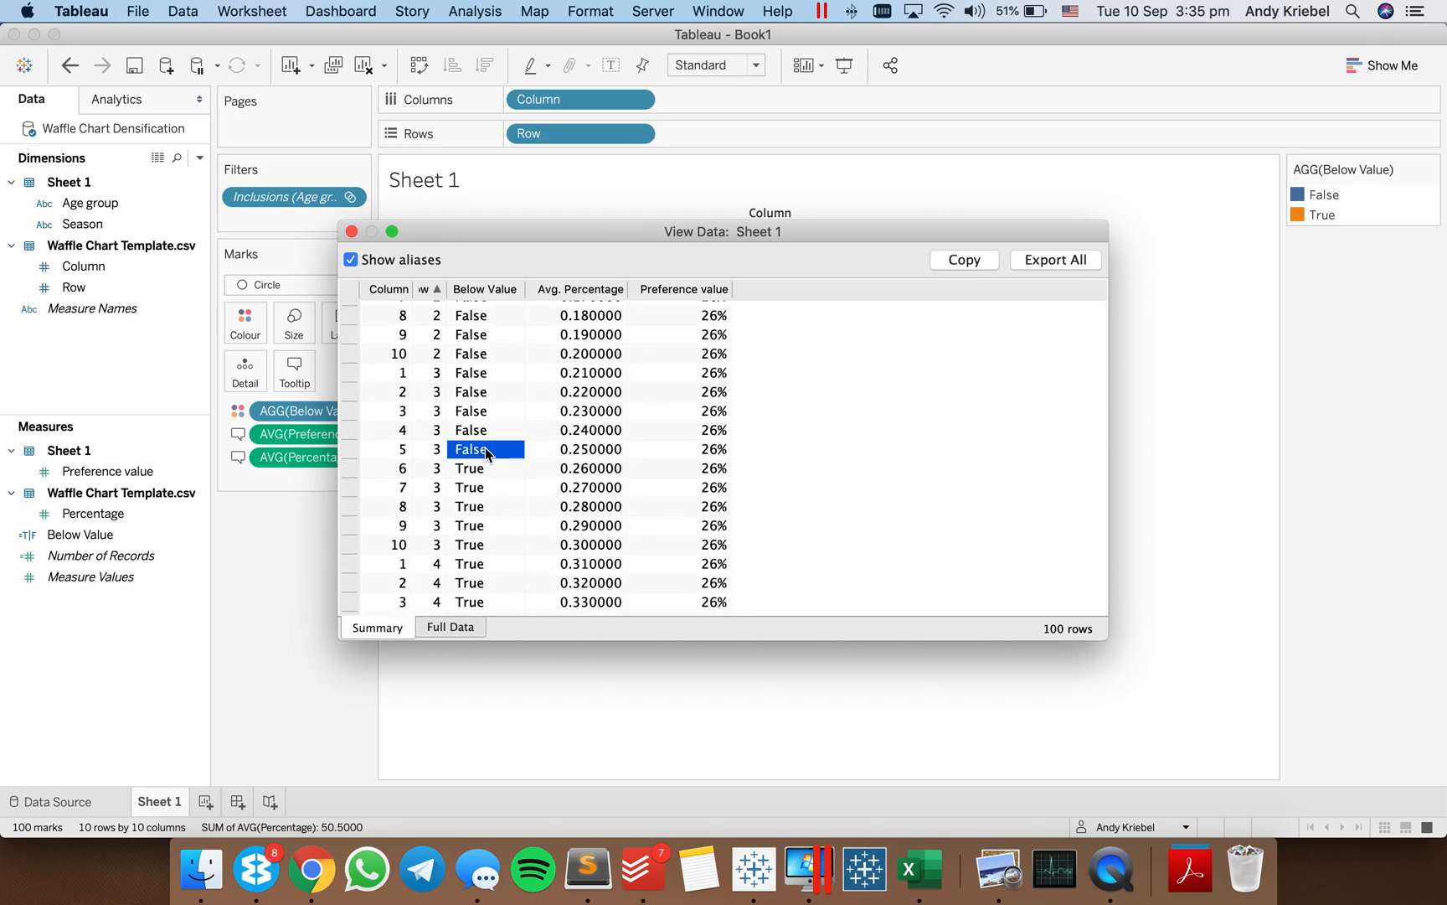
pyautogui.click(607, 473)
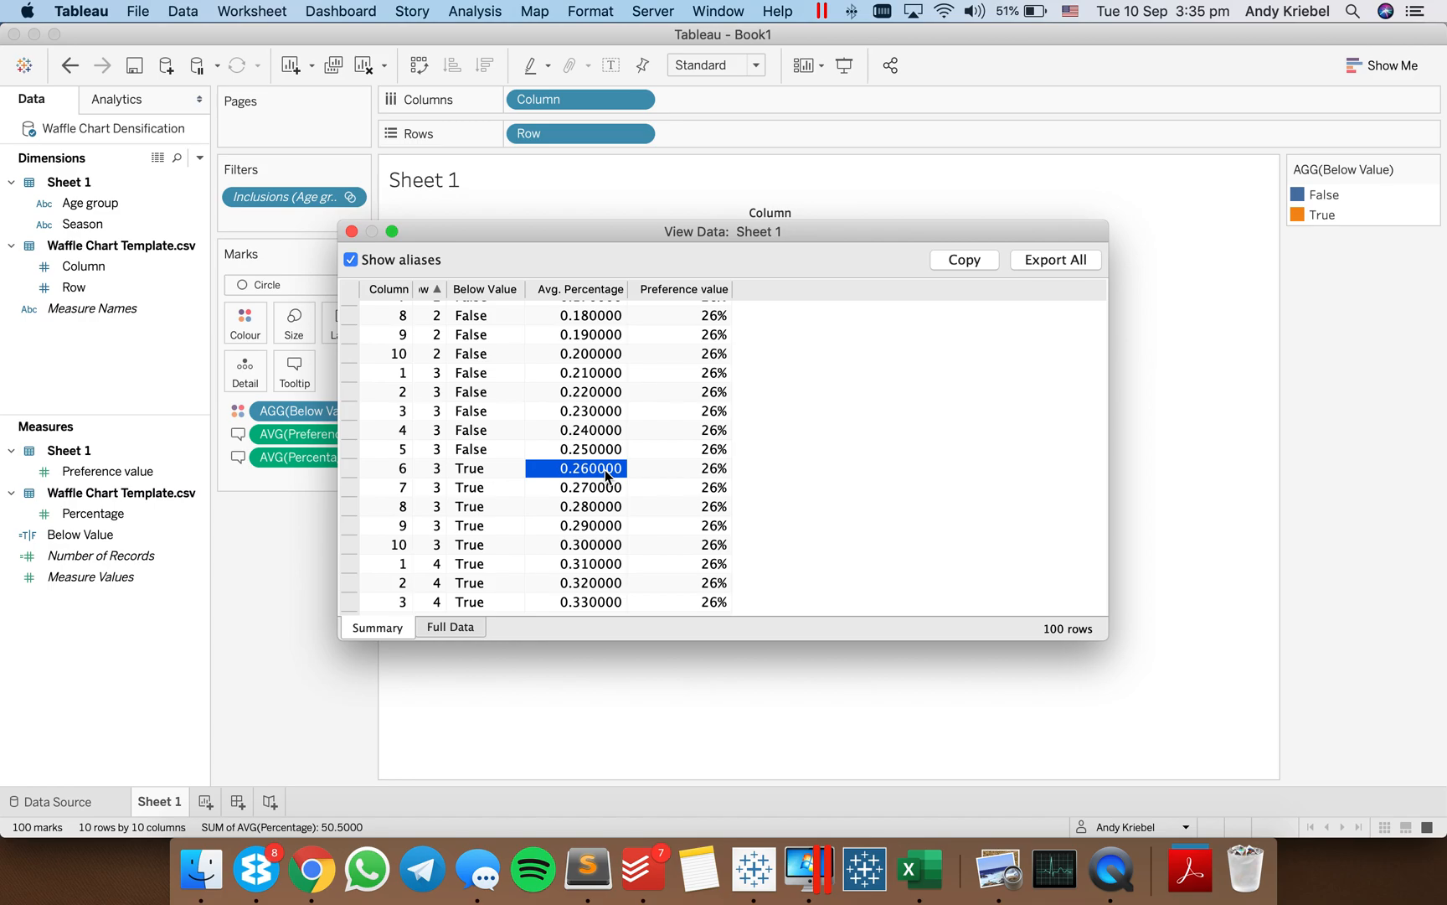
pyautogui.click(347, 474)
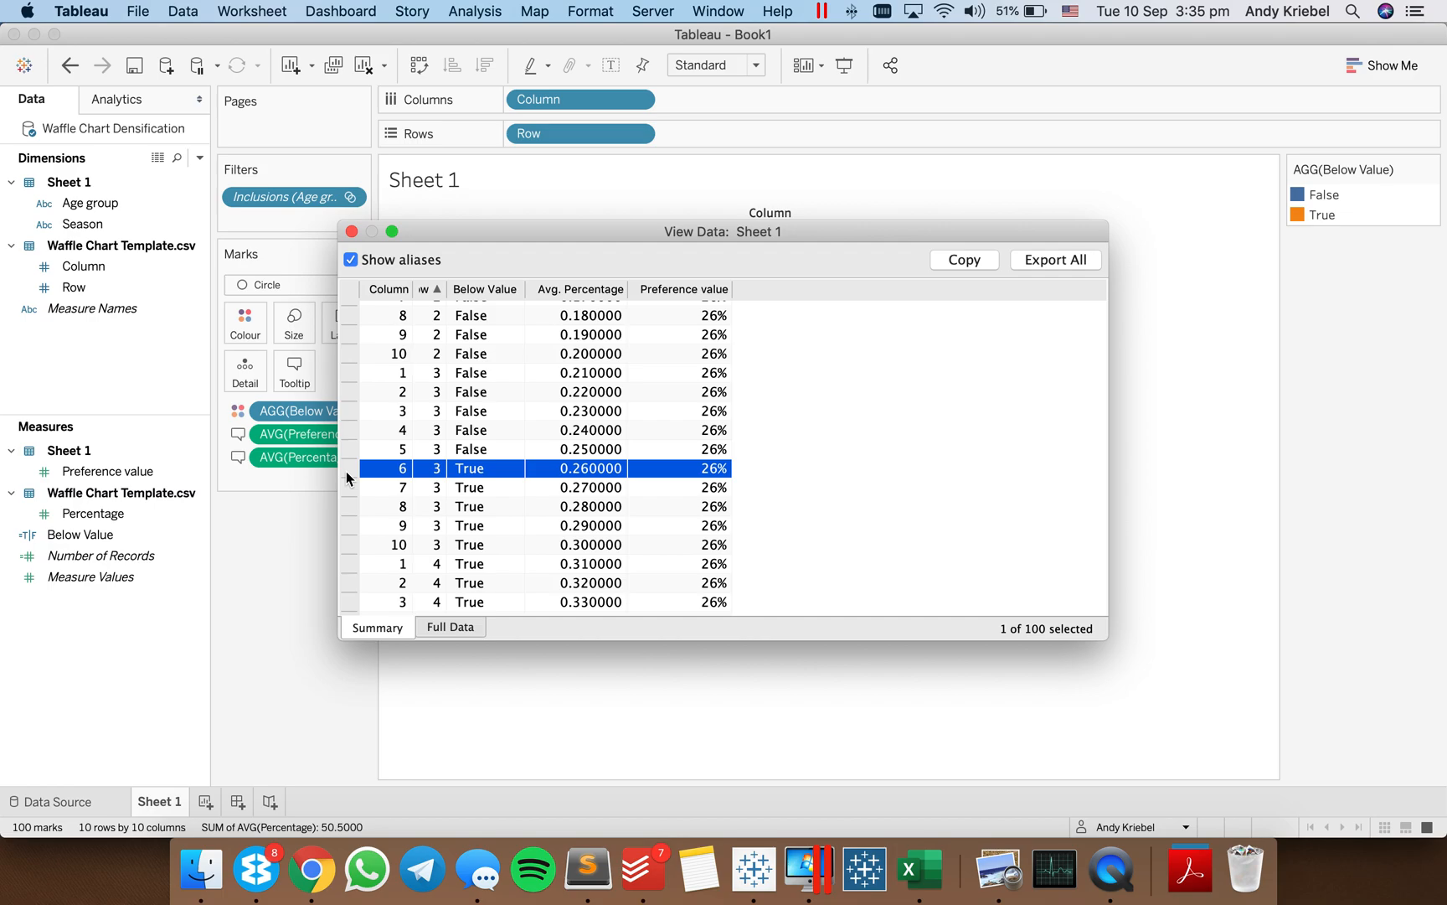
pyautogui.click(351, 231)
# Edit the Below Value calculation to AVG([Preference value])<=AVG([Percentage])+.01
pyautogui.rightClick(103, 535)
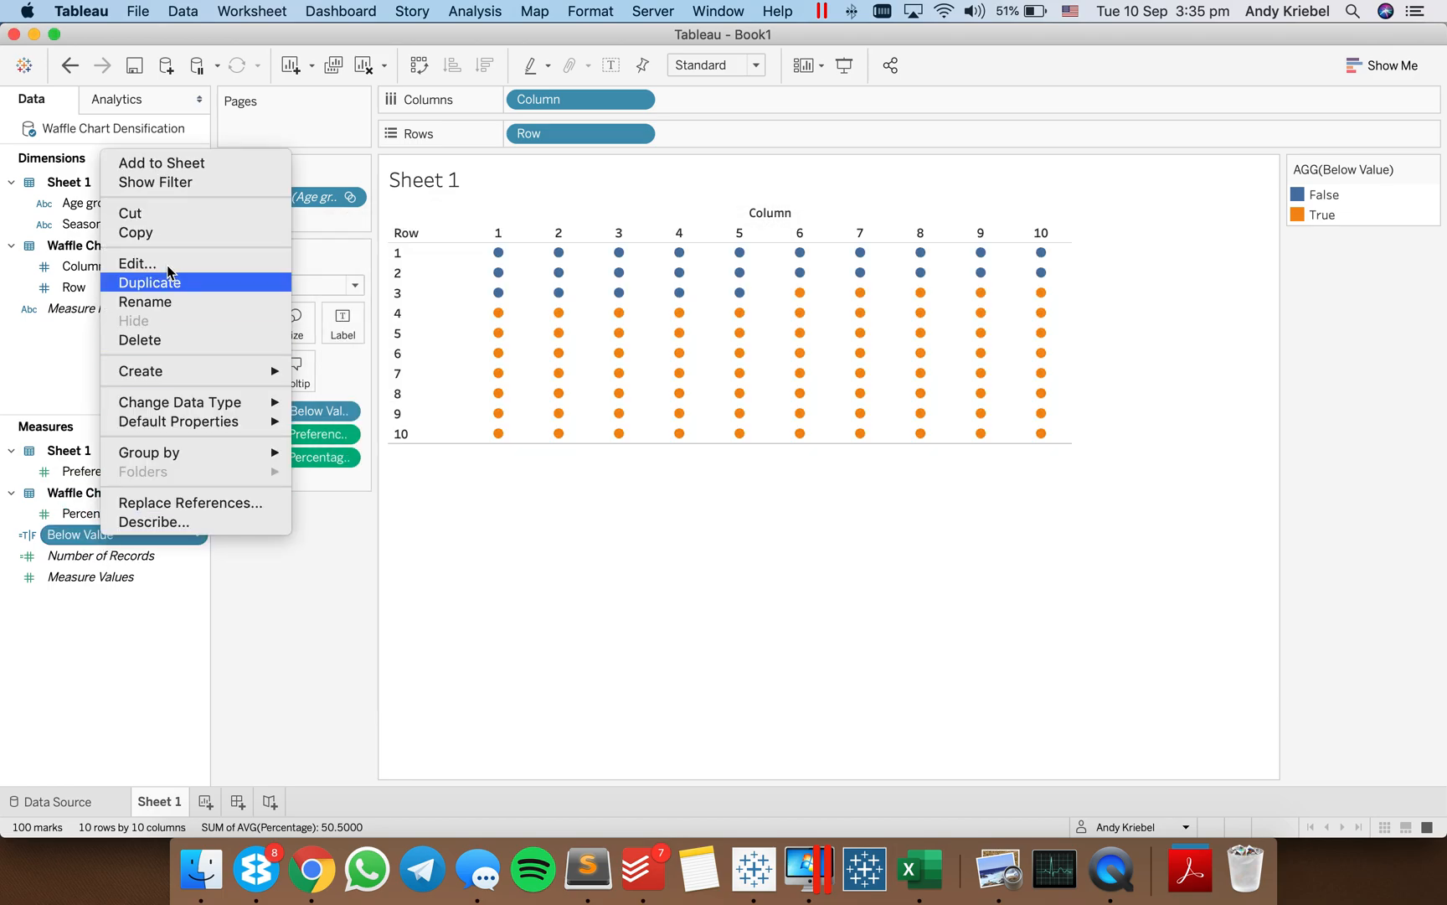
pyautogui.click(155, 263)
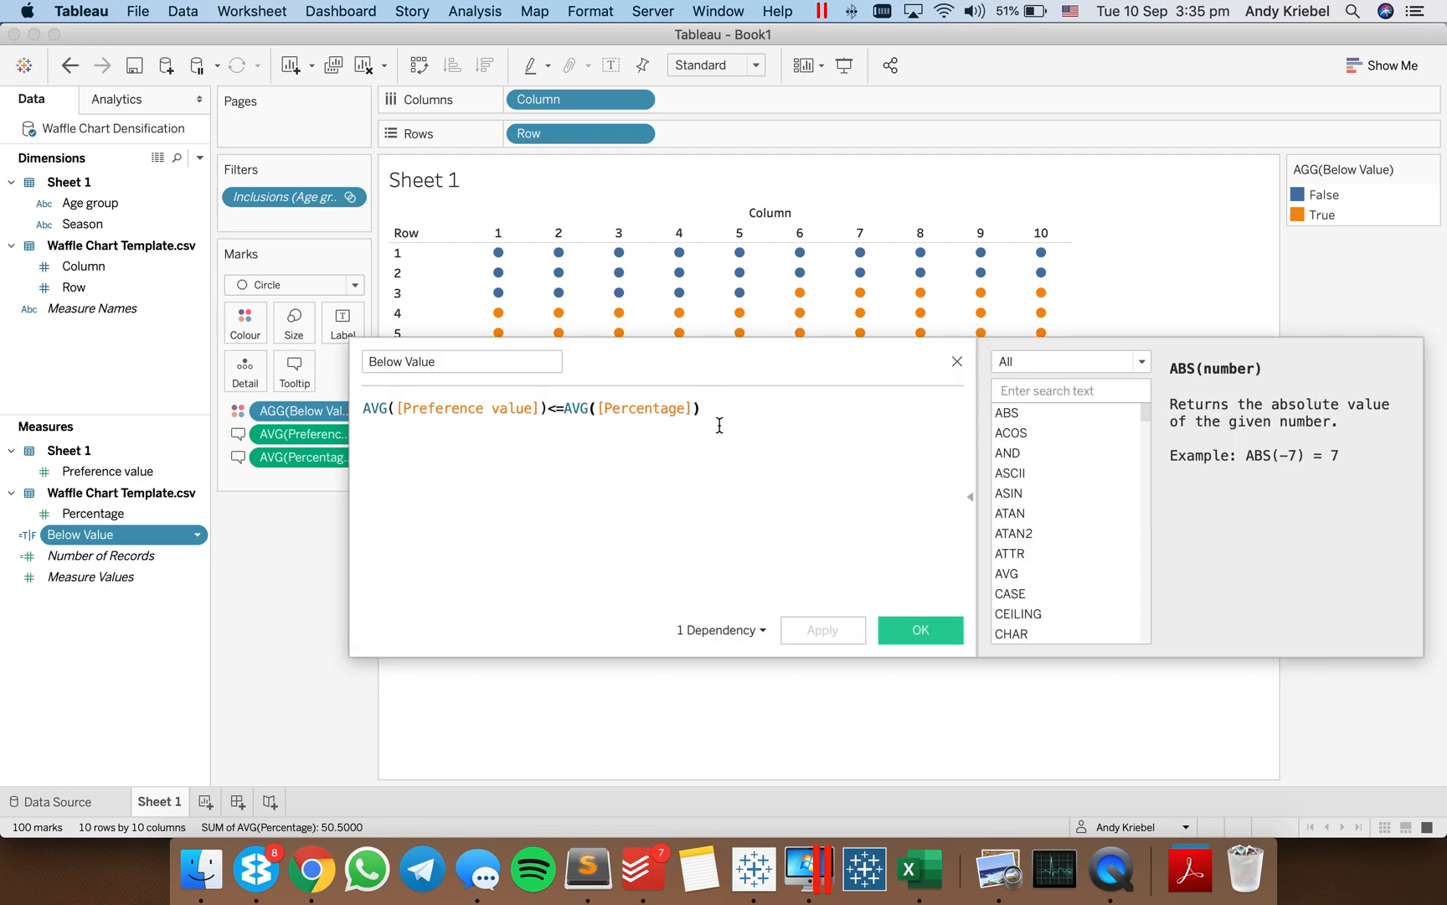
pyautogui.write('+.01')
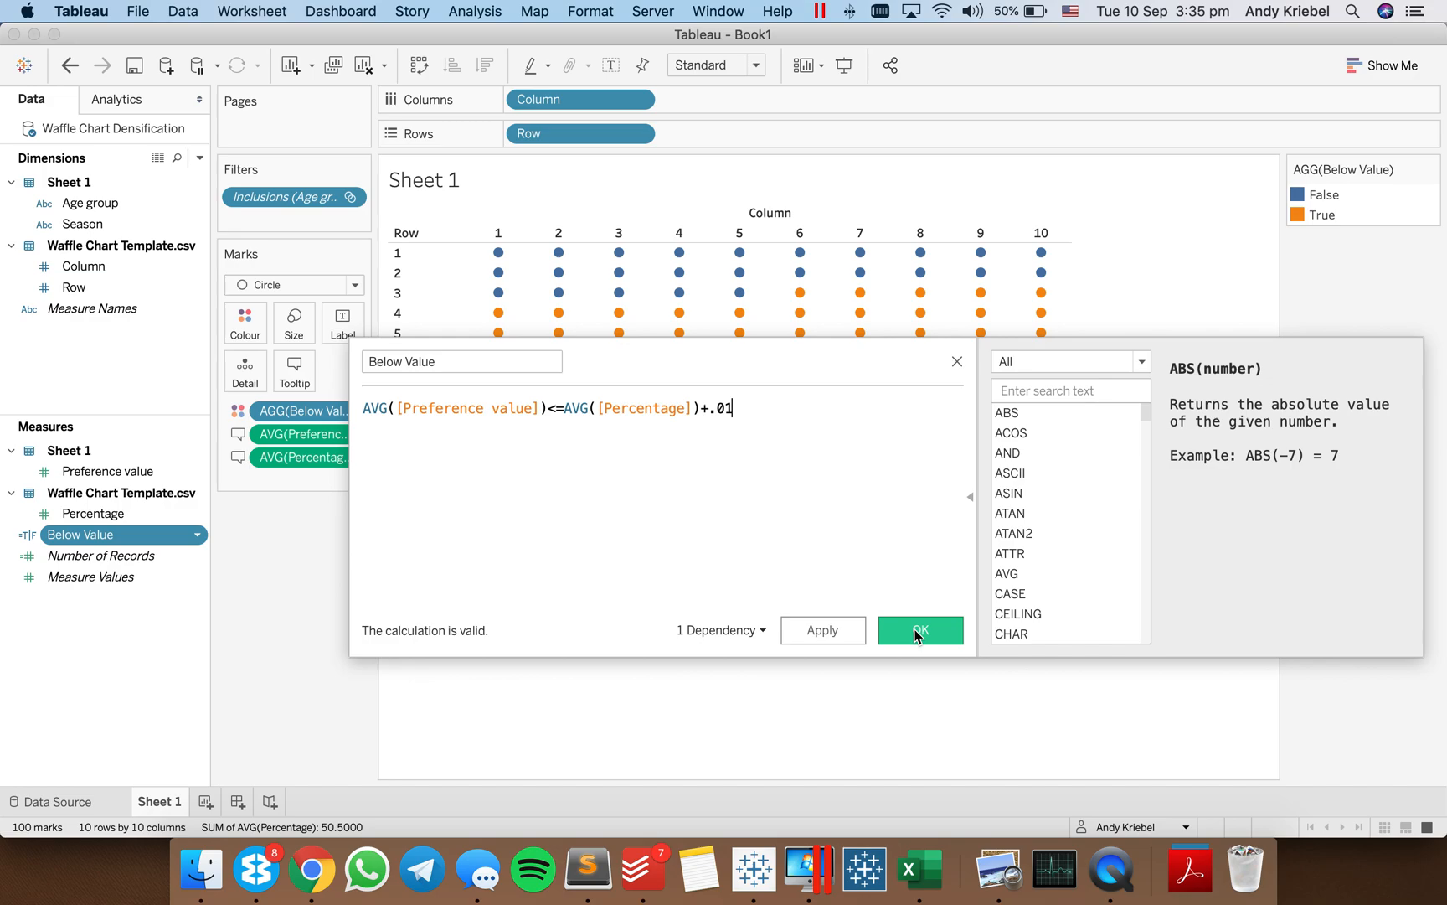
pyautogui.click(918, 635)
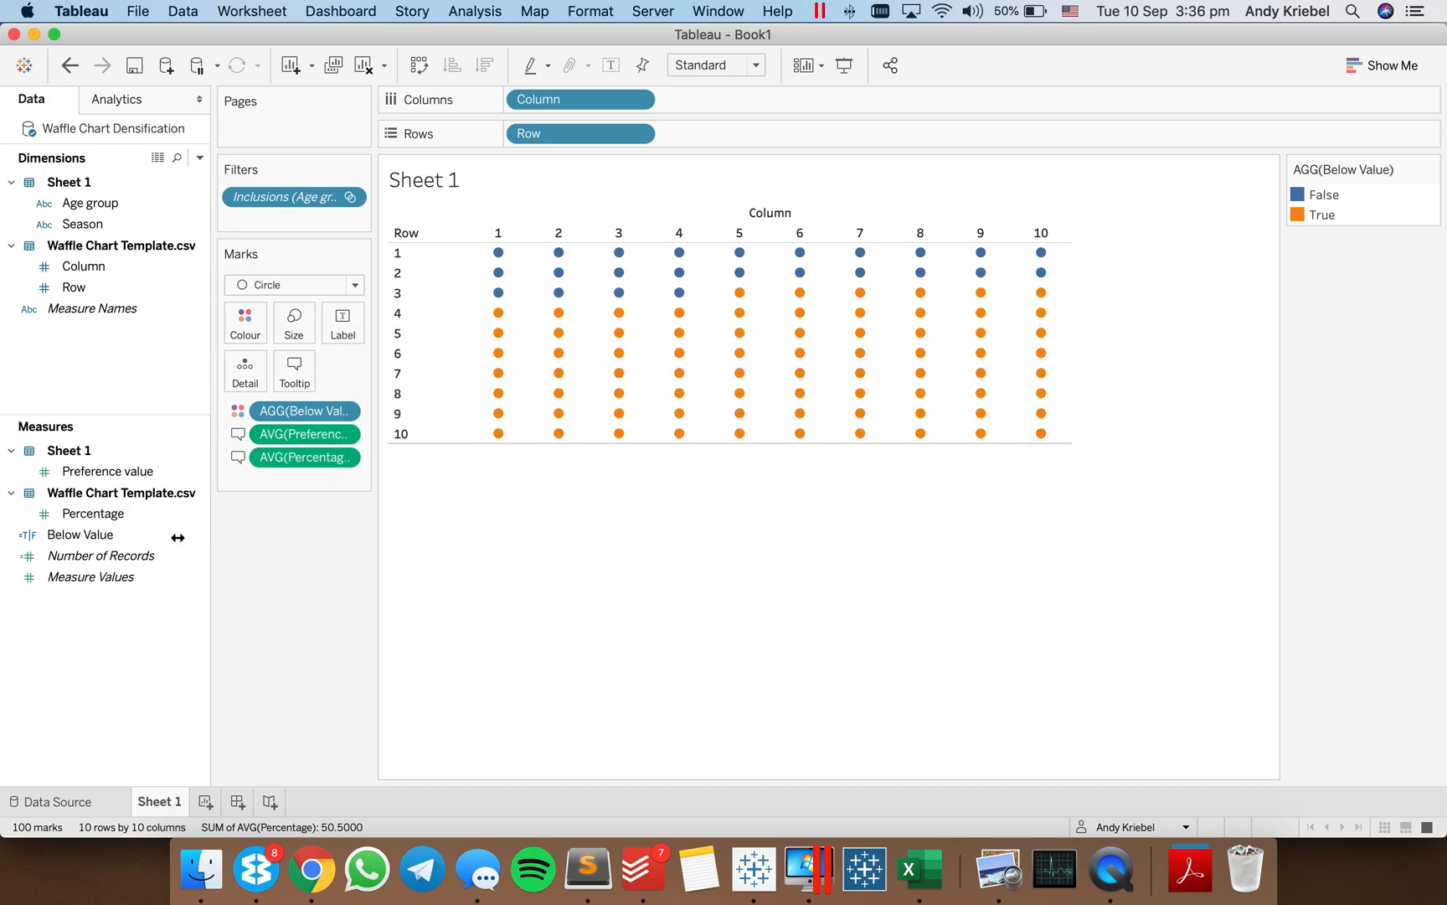
# Change the Below Value calculation to AVG([Preference value])<=AVG([Percentage])-.01
pyautogui.rightClick(108, 537)
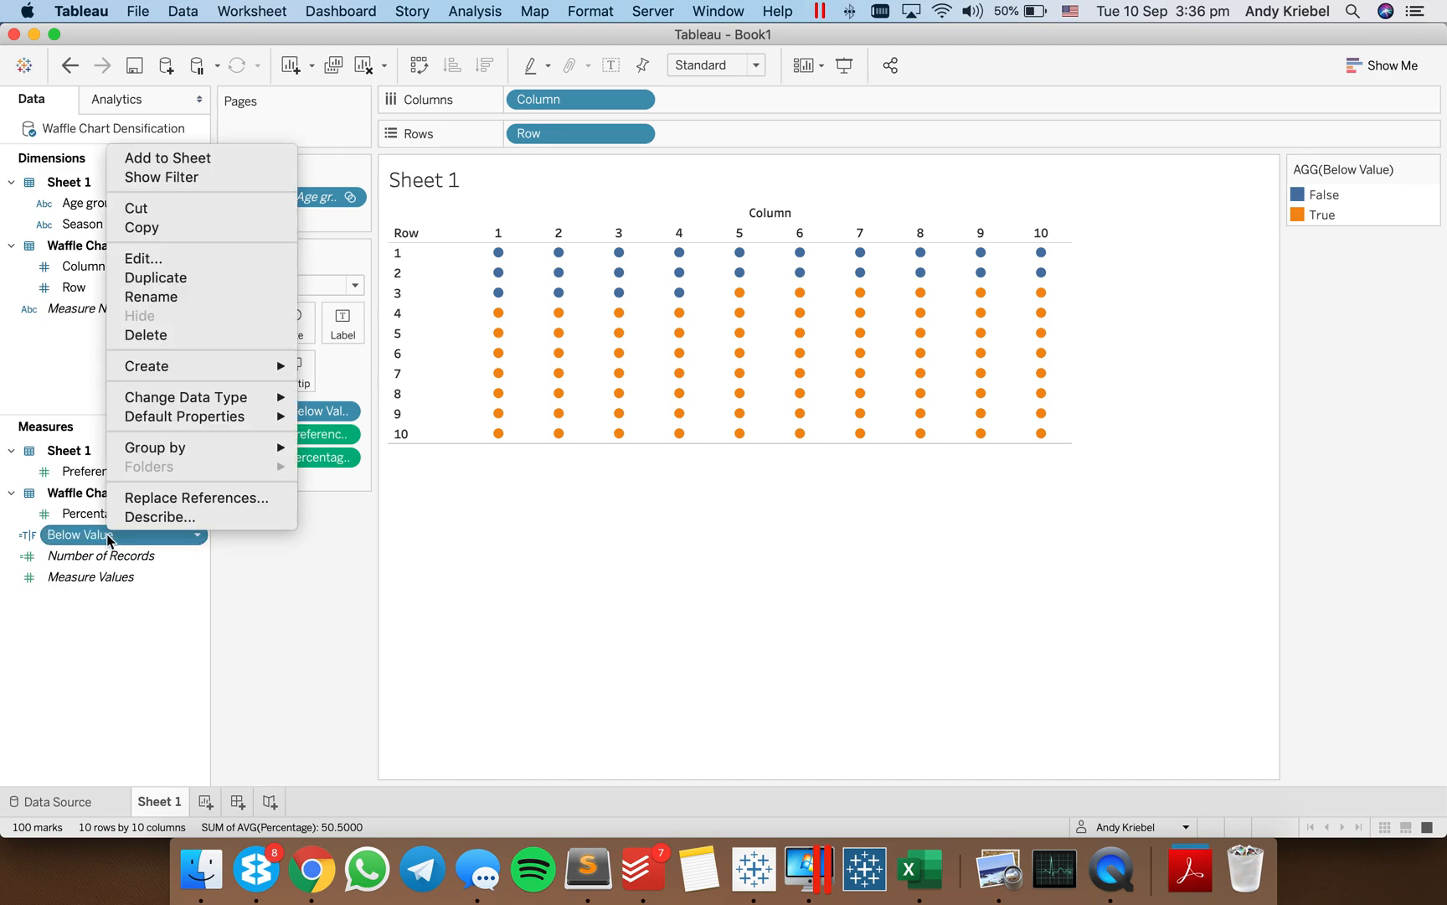
pyautogui.click(156, 260)
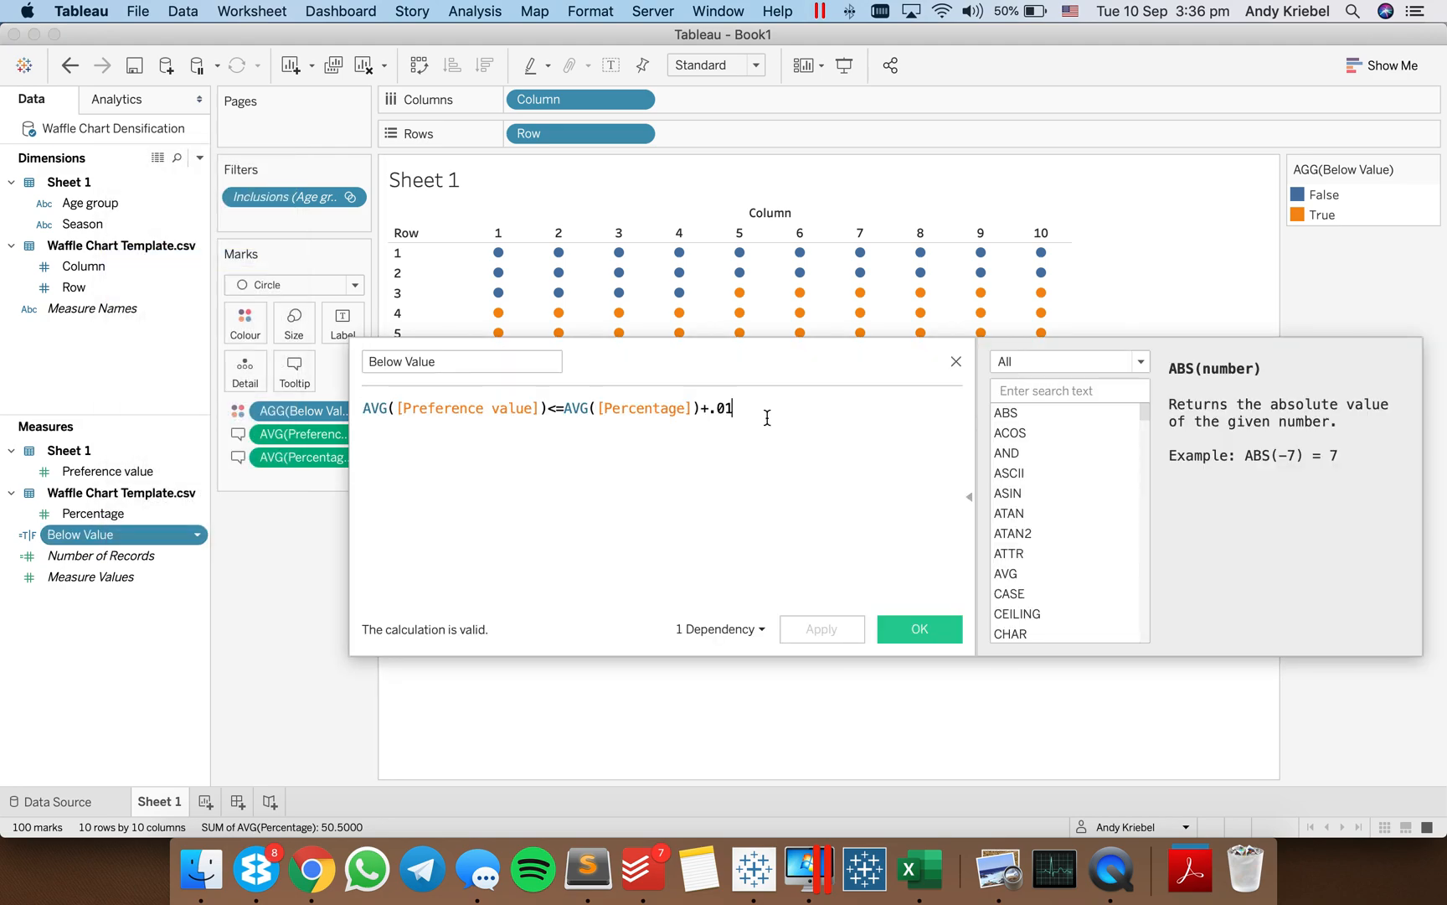
pyautogui.press('BackSpace')
pyautogui.press('BackSpace')
pyautogui.press('BackSpace')
pyautogui.write('-.01')
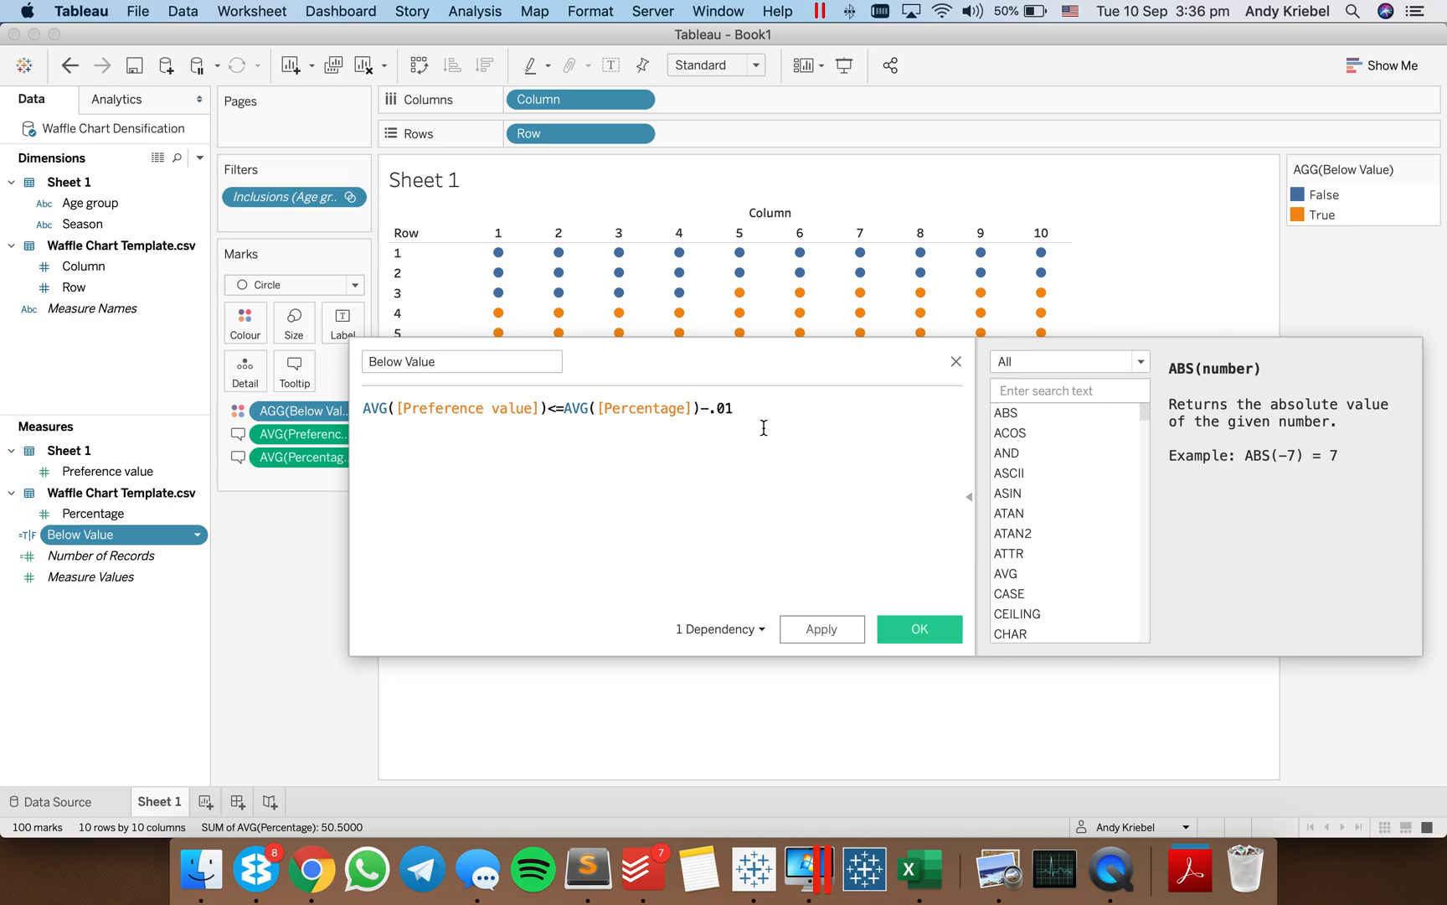
pyautogui.click(919, 628)
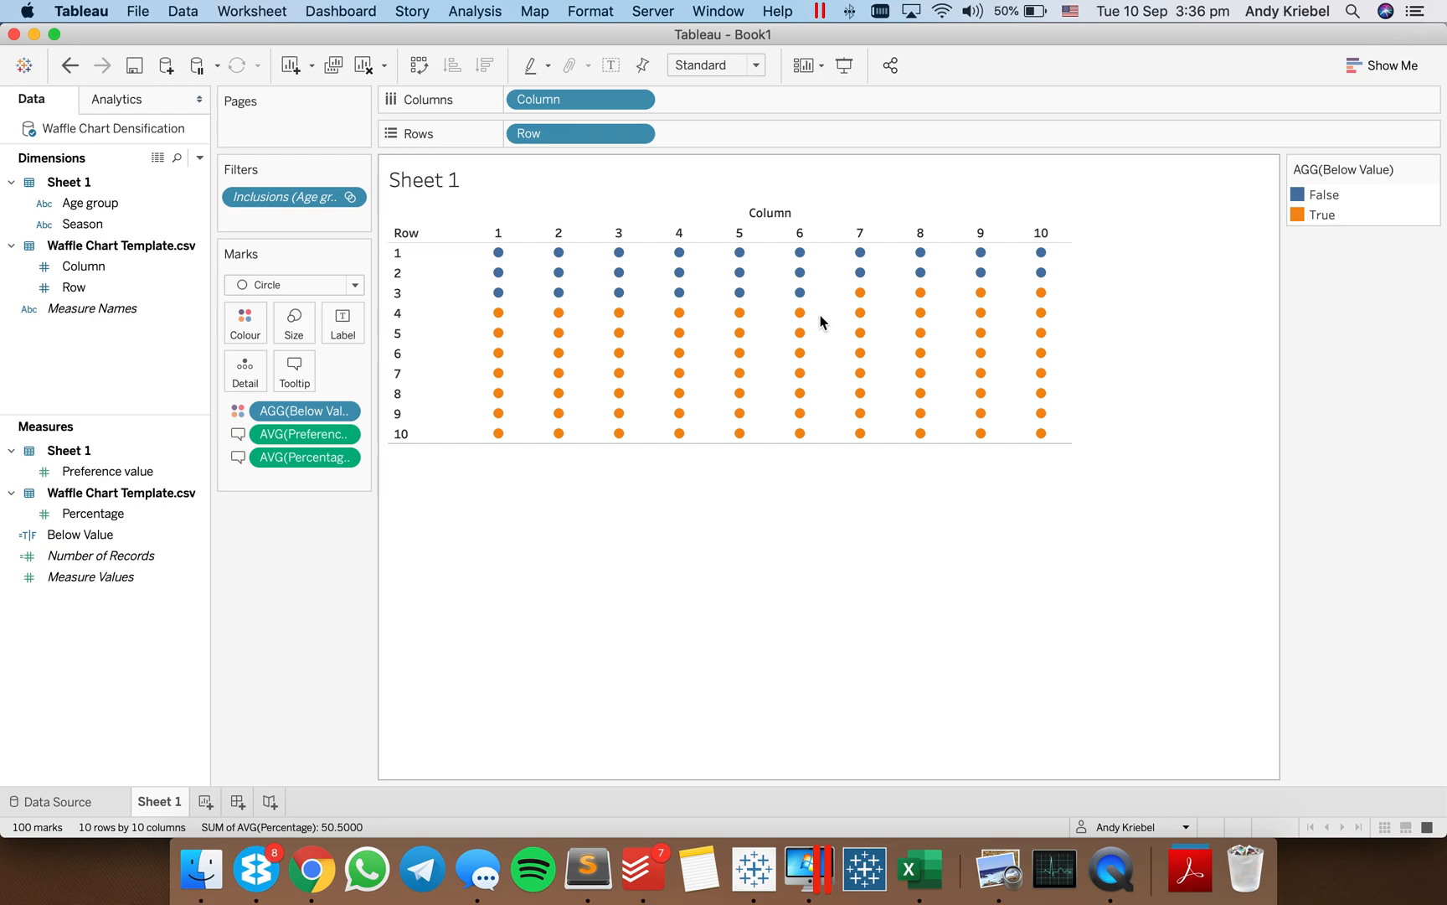
# Remove the Inclusions filter on age group and season from the sheet
pyautogui.click(638, 102)
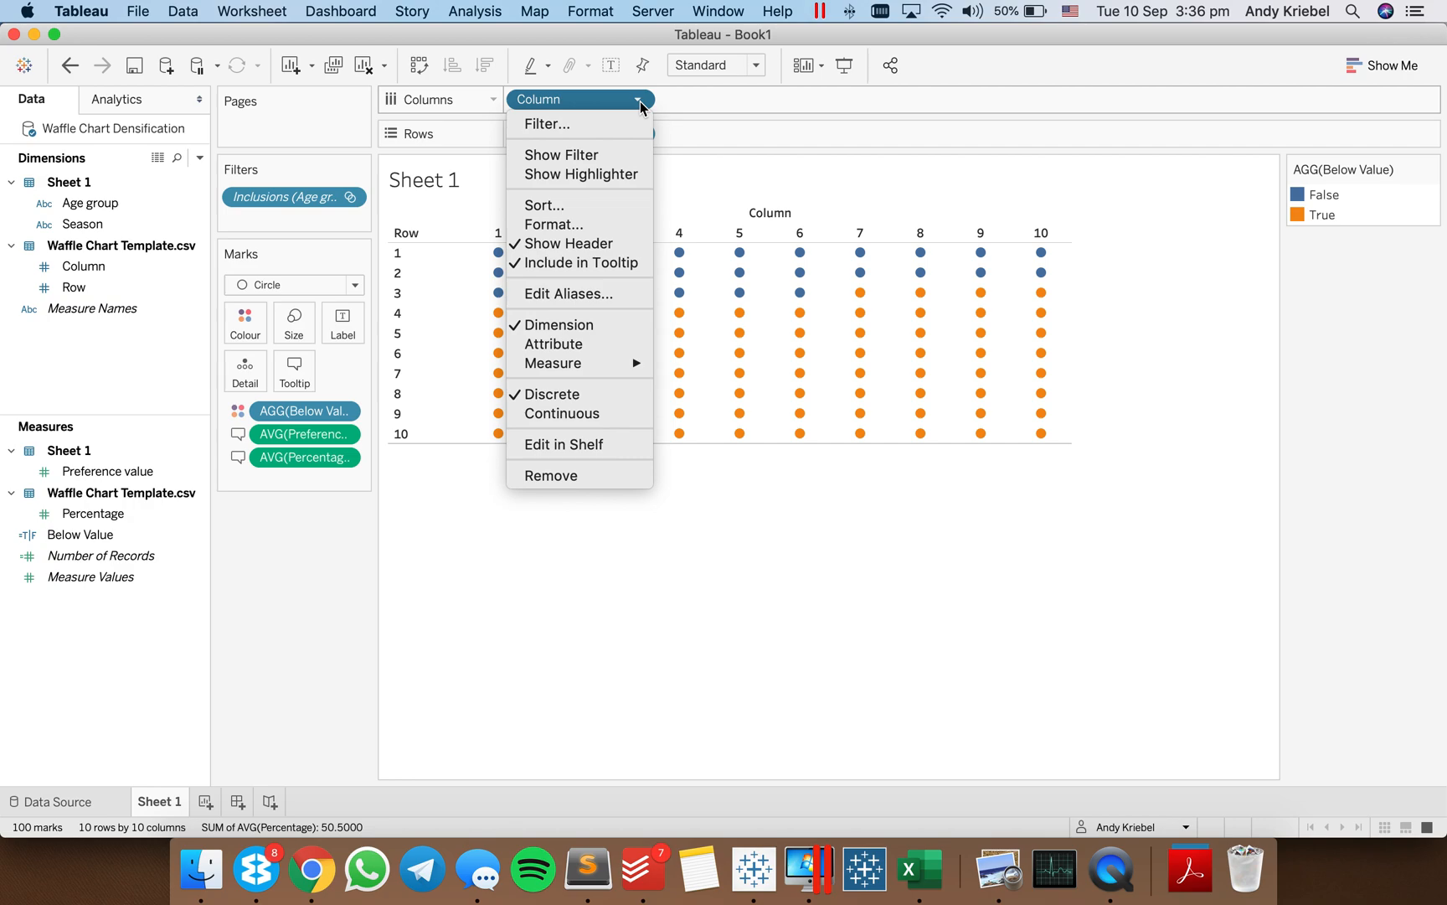
pyautogui.click(318, 577)
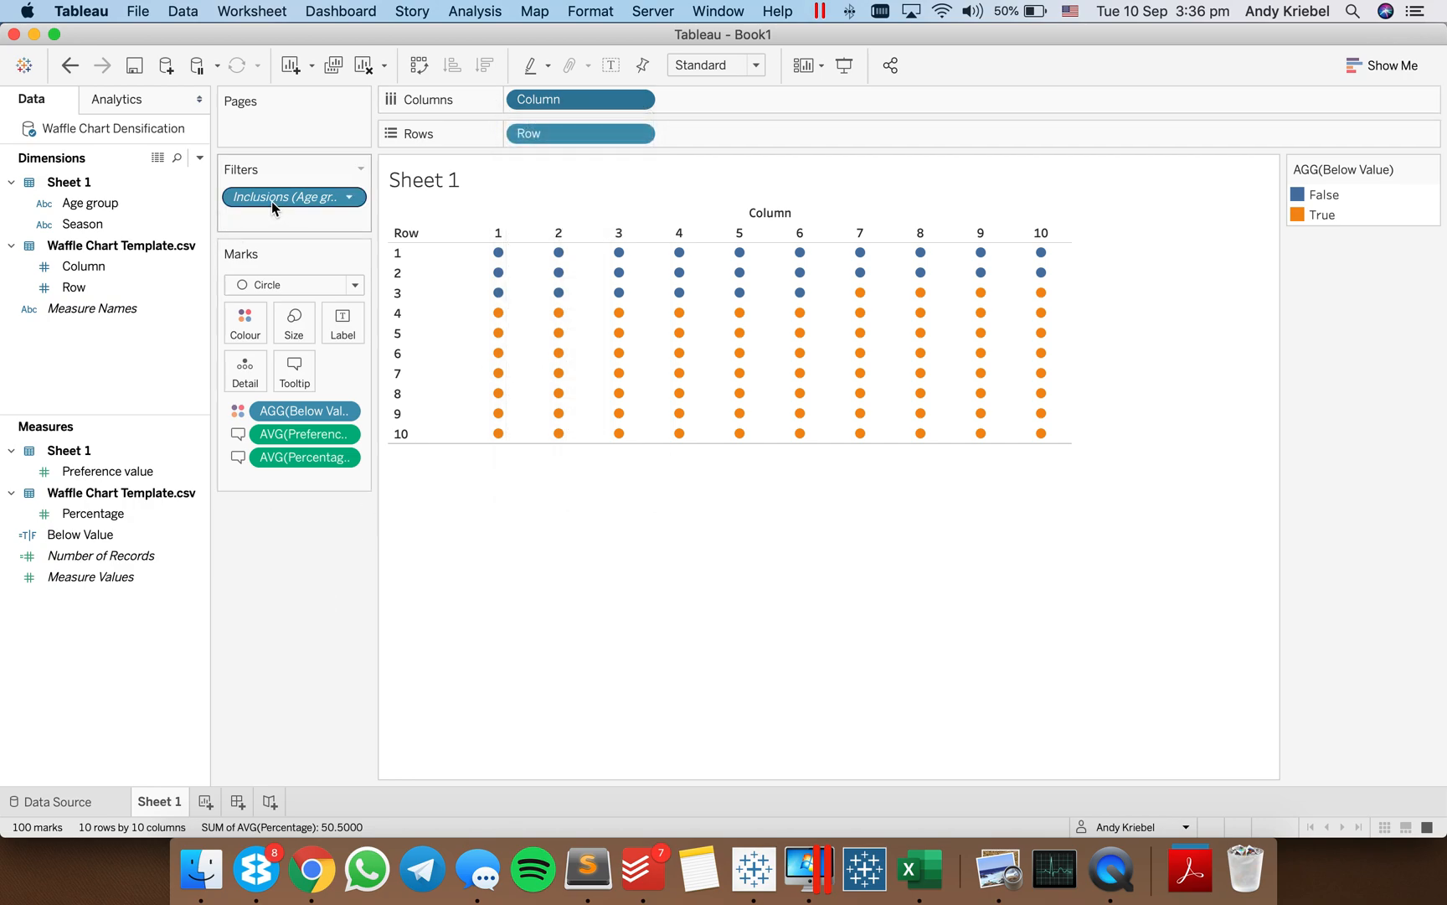
pyautogui.moveTo(272, 199); pyautogui.dragTo(95, 250)
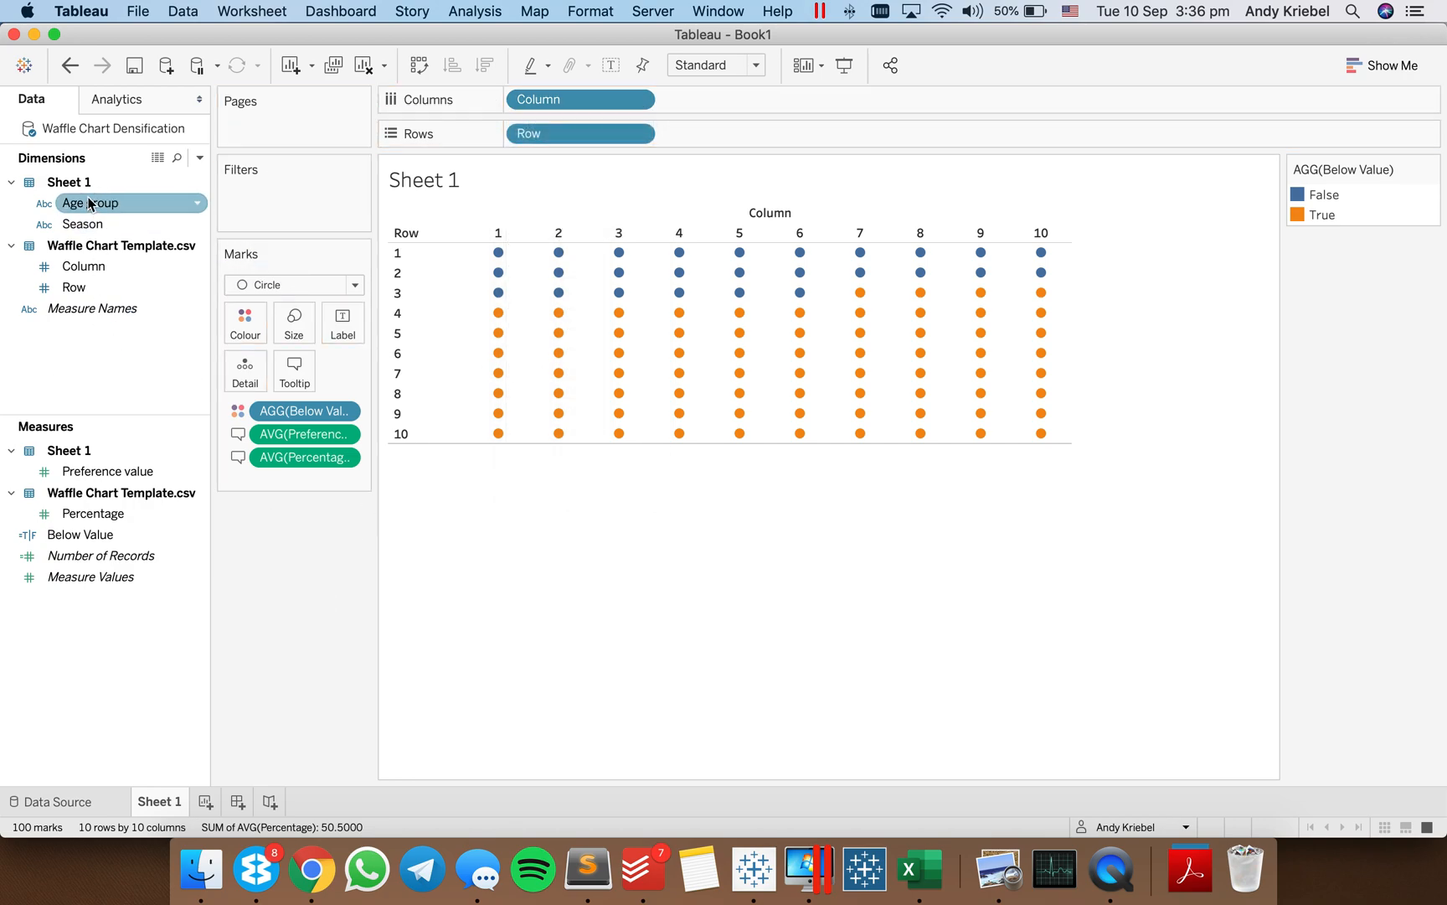
# Check the reference image in Preview, and back in Tableau place Age group before Row on Rows and Season before Column on Columns
pyautogui.press('super+Tab')
pyautogui.press('super+Tab')
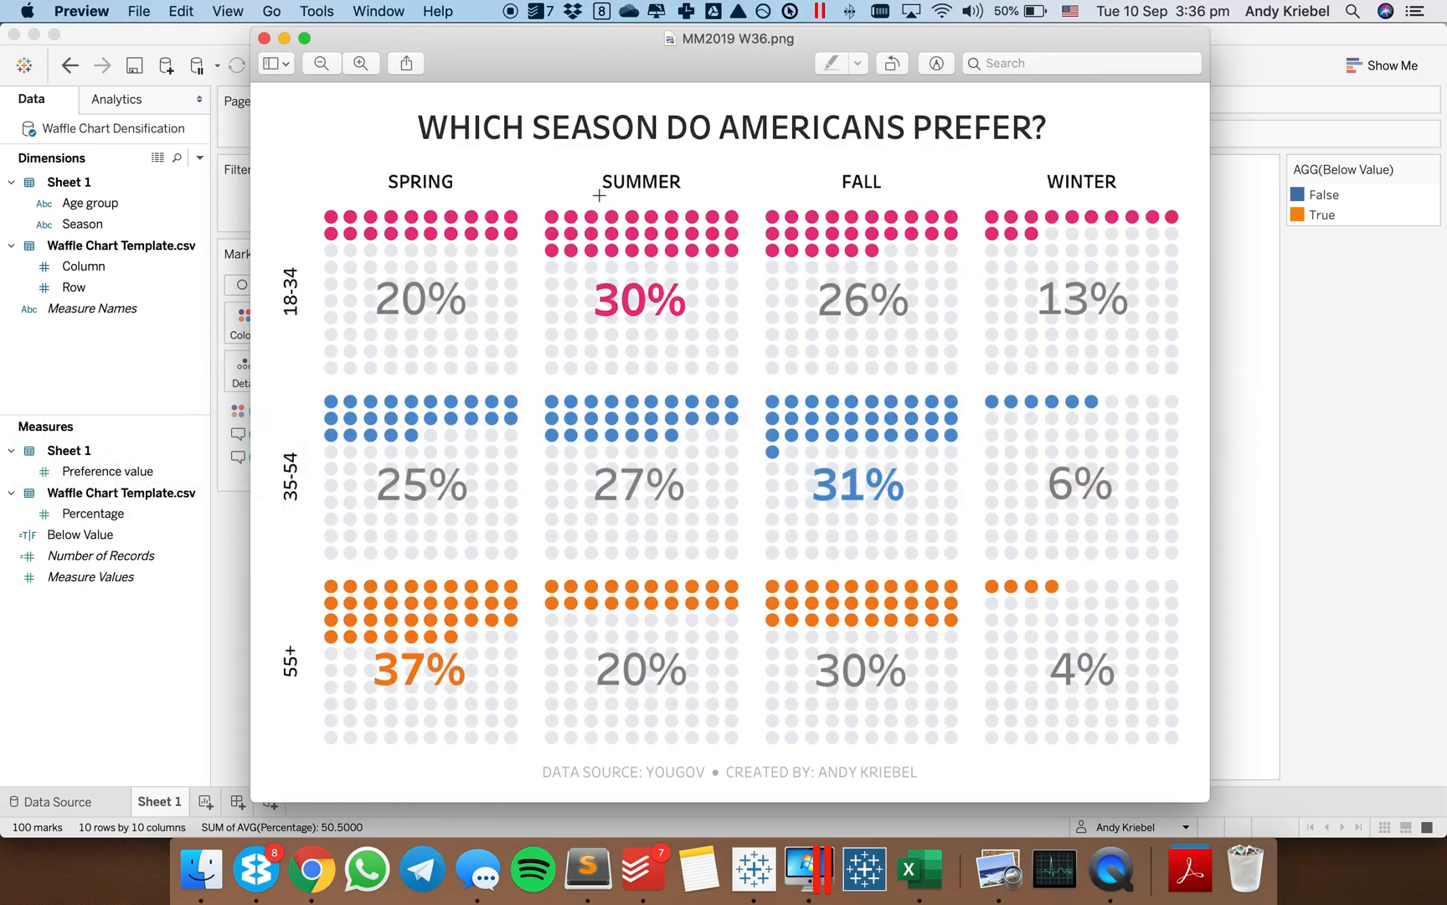
pyautogui.press('super+Tab')
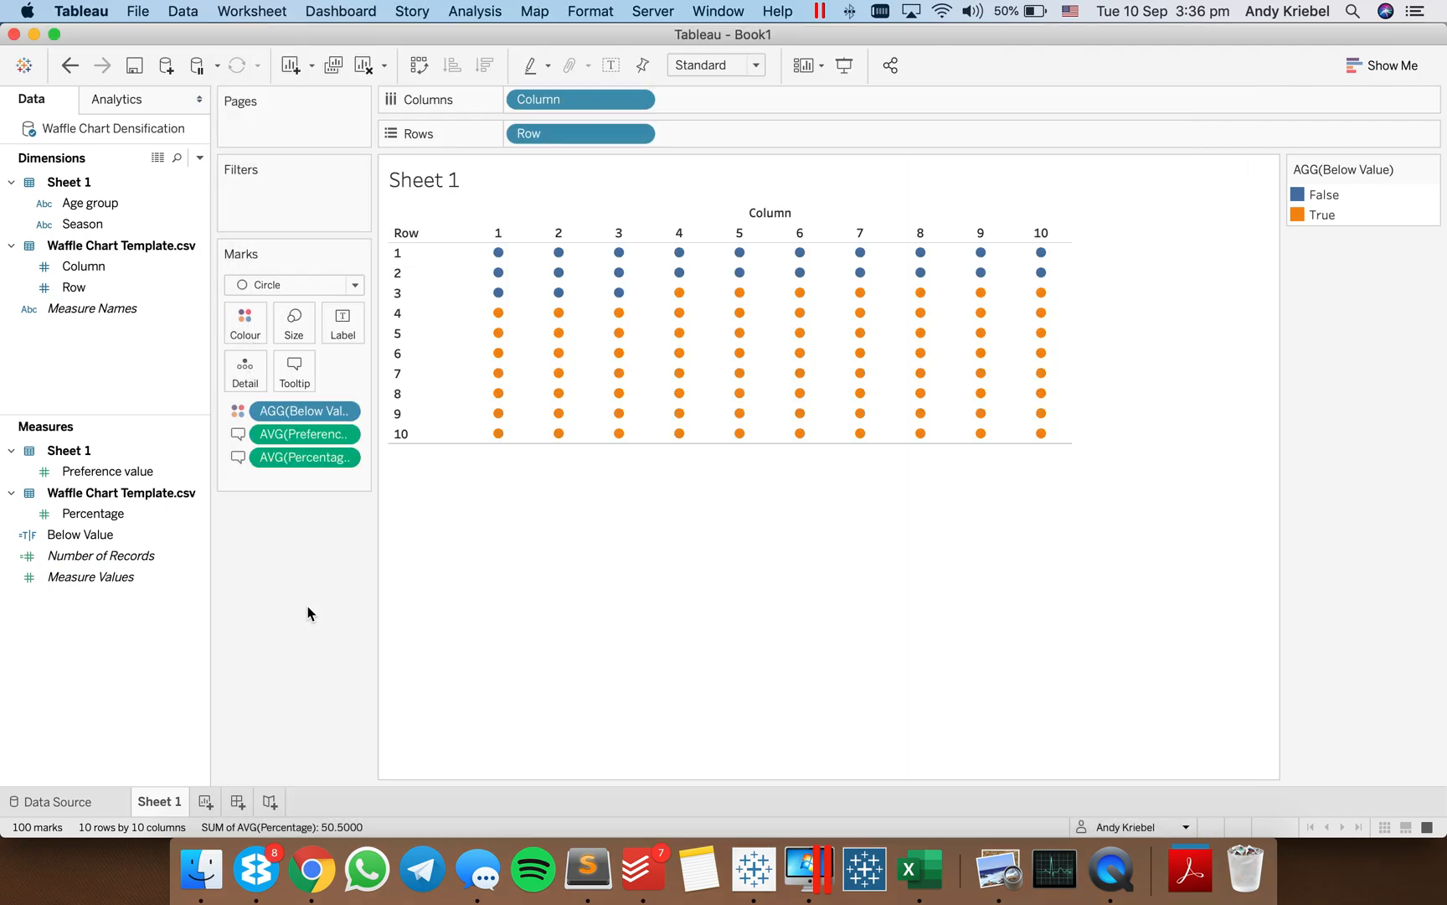
pyautogui.moveTo(107, 201); pyautogui.dragTo(509, 150)
pyautogui.click(88, 226)
pyautogui.moveTo(88, 235); pyautogui.dragTo(550, 102)
pyautogui.moveTo(507, 104); pyautogui.dragTo(509, 103)
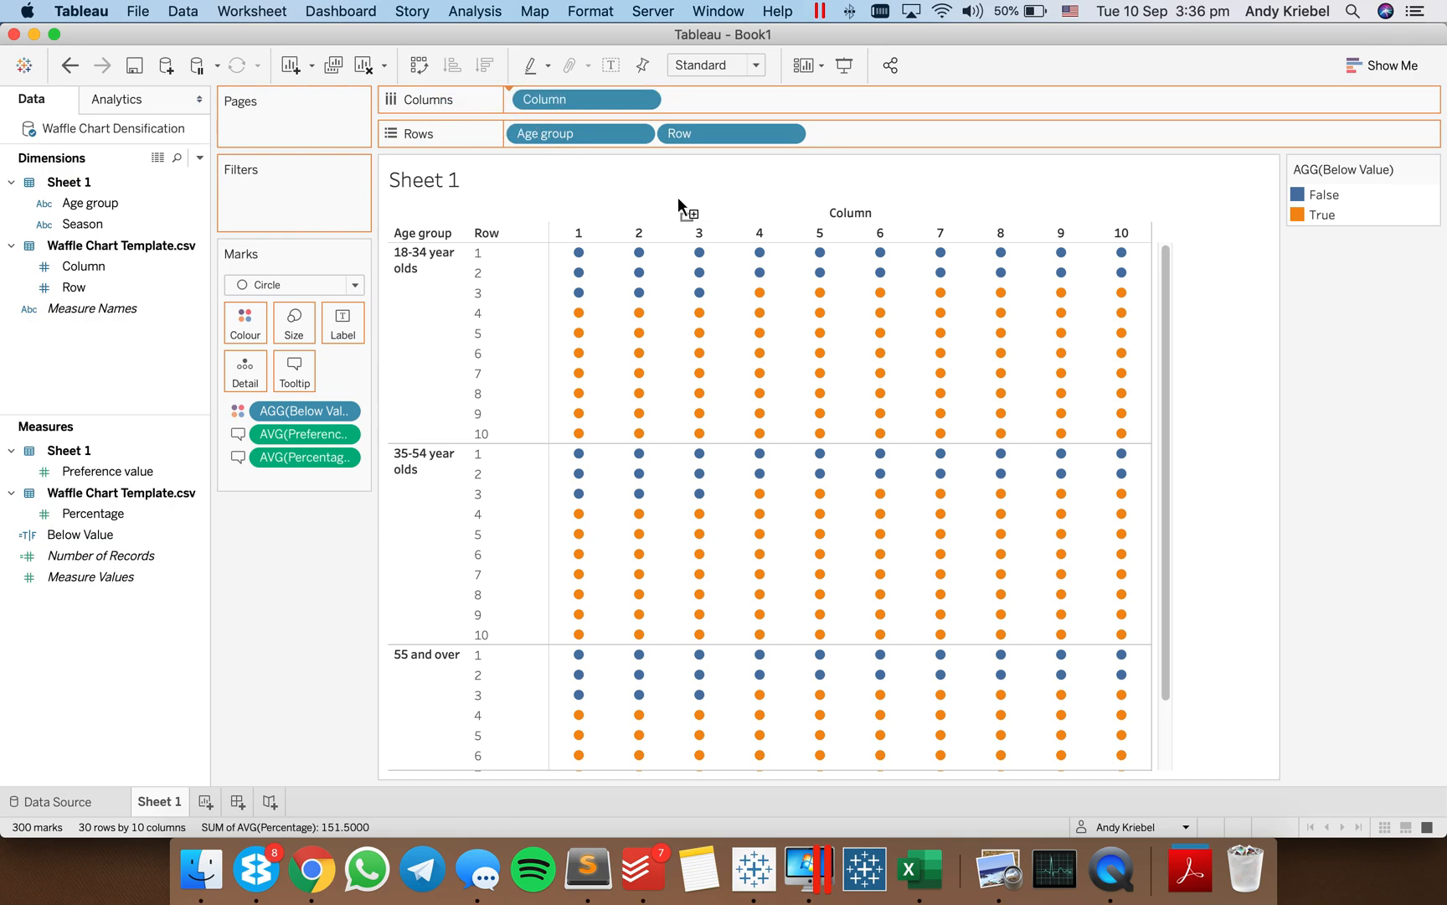
# Fit the chart to Entire View and compare it with the reference image in Preview
pyautogui.click(719, 66)
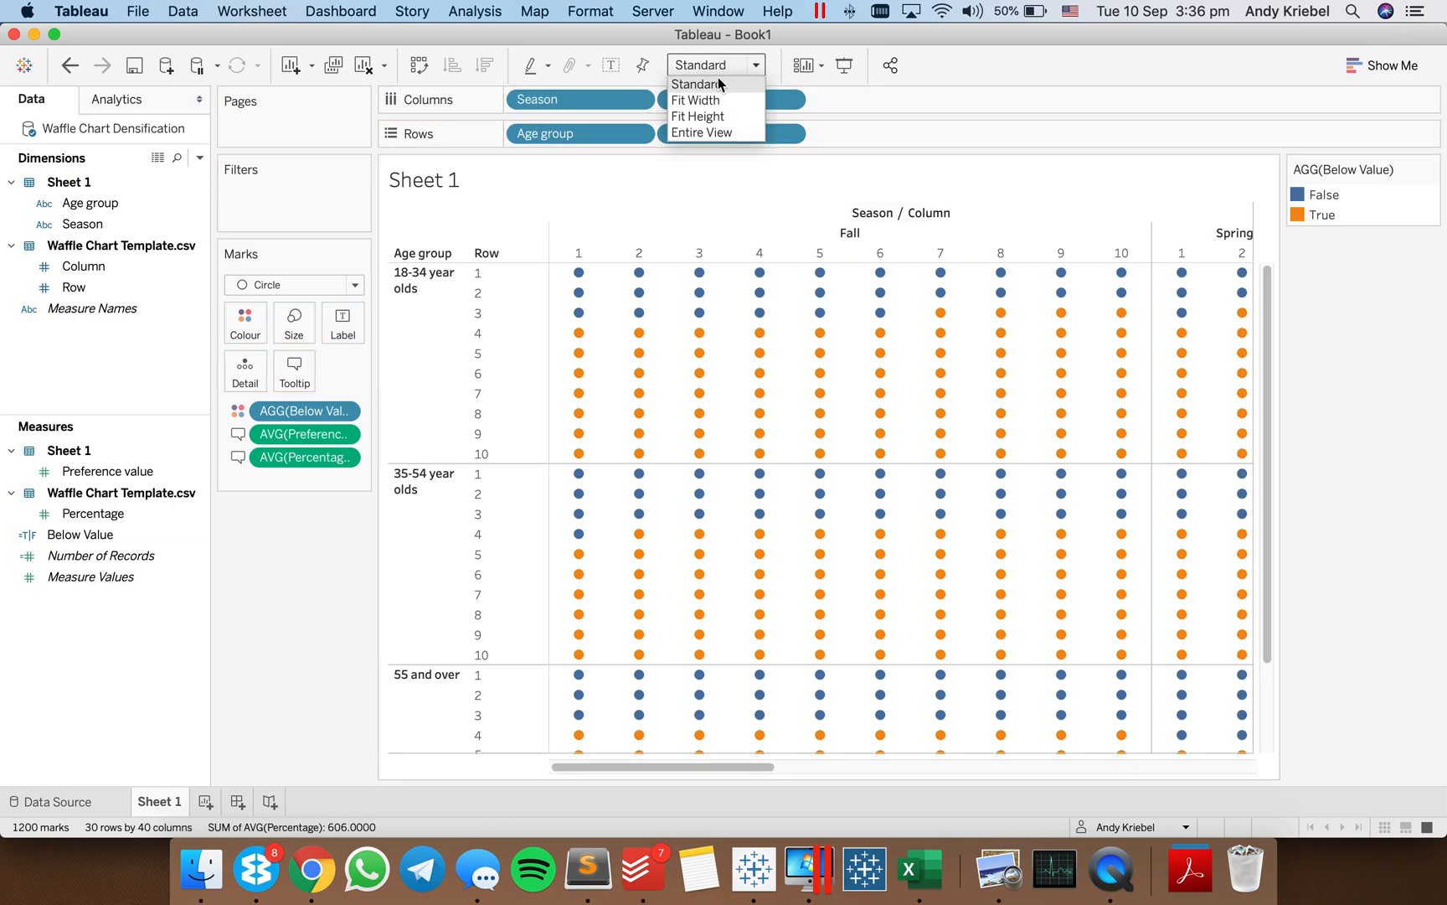
pyautogui.click(712, 131)
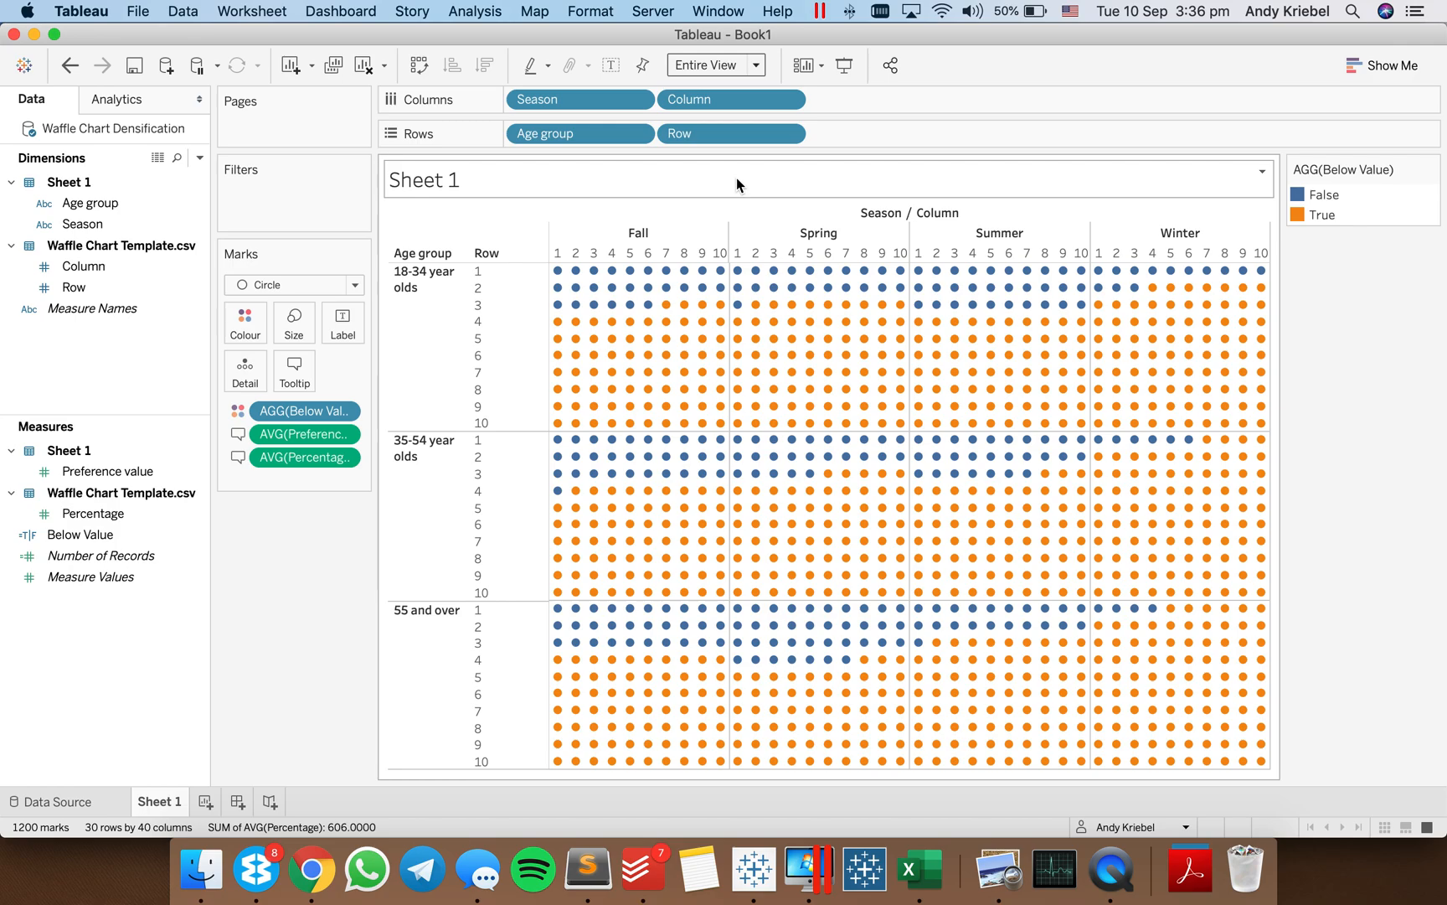
pyautogui.press('super+Tab')
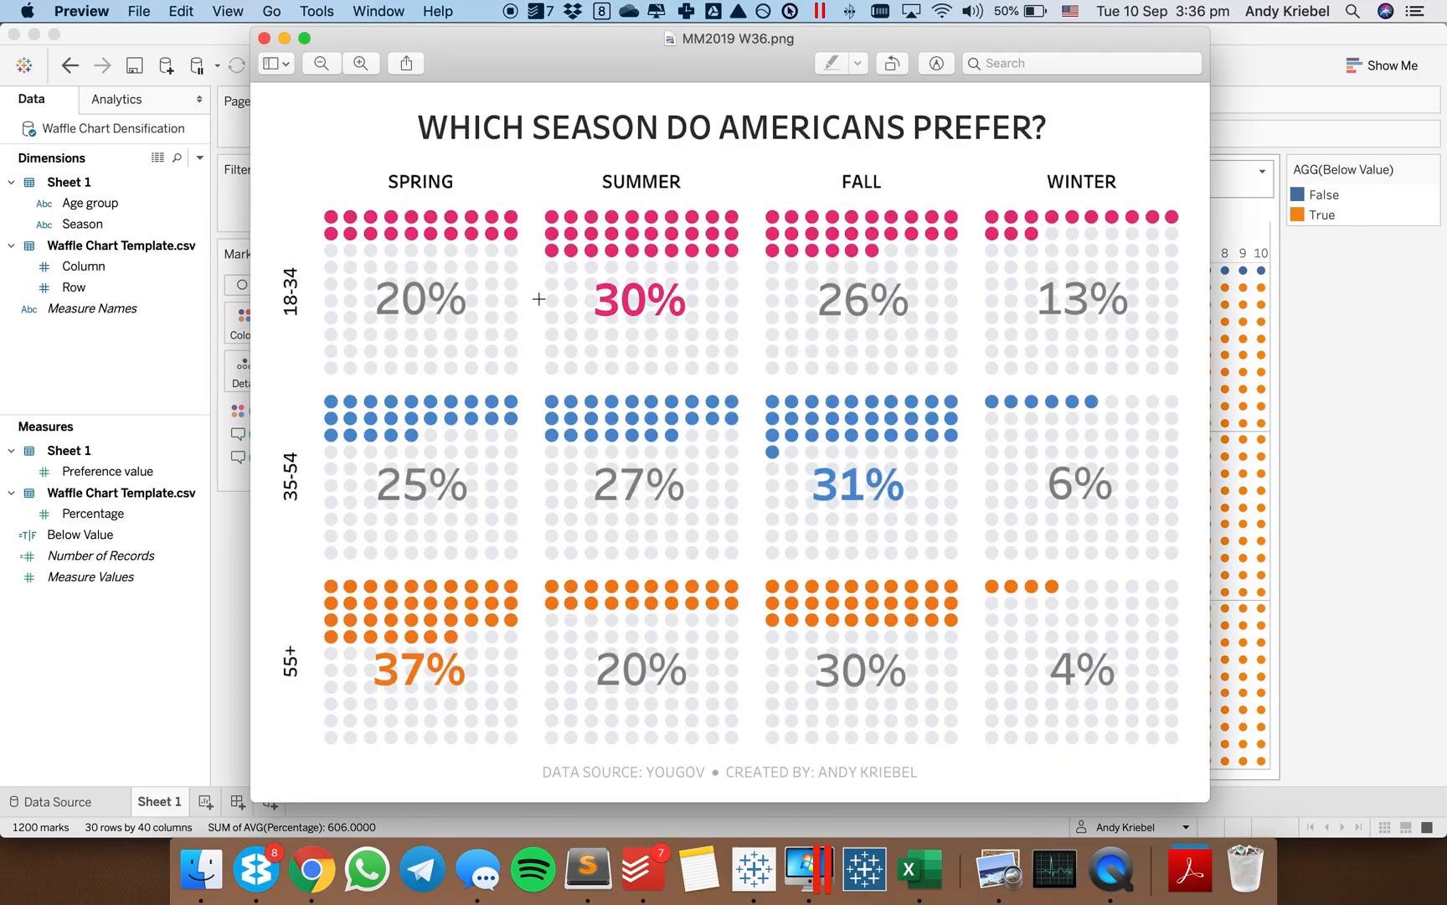
pyautogui.press('super+Tab')
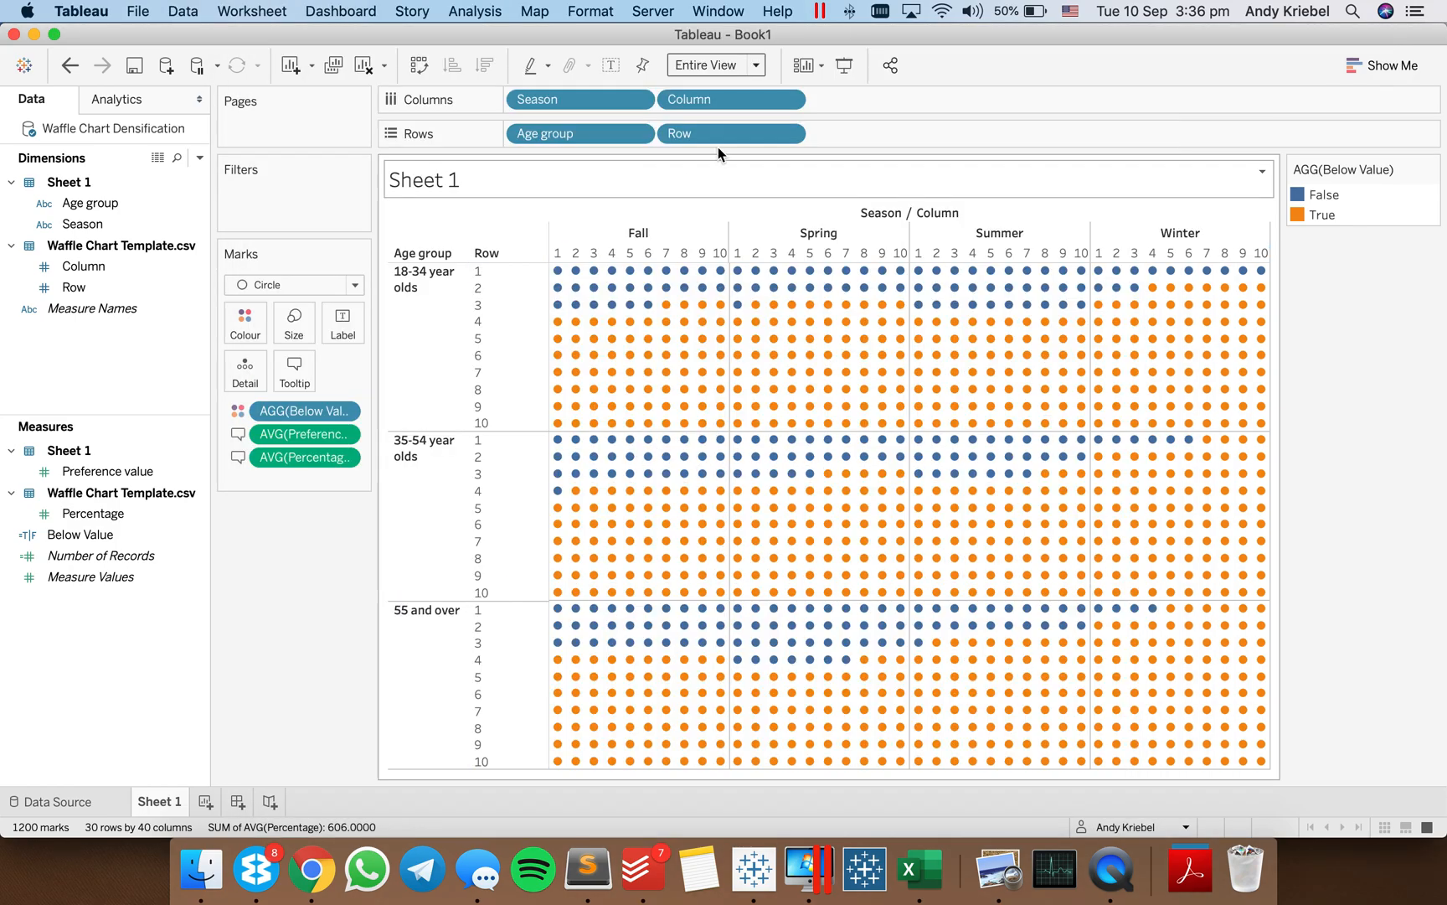
# Convert the Column and Row fields to continuous and compare the chart's layout with the reference image in Preview
pyautogui.click(788, 101)
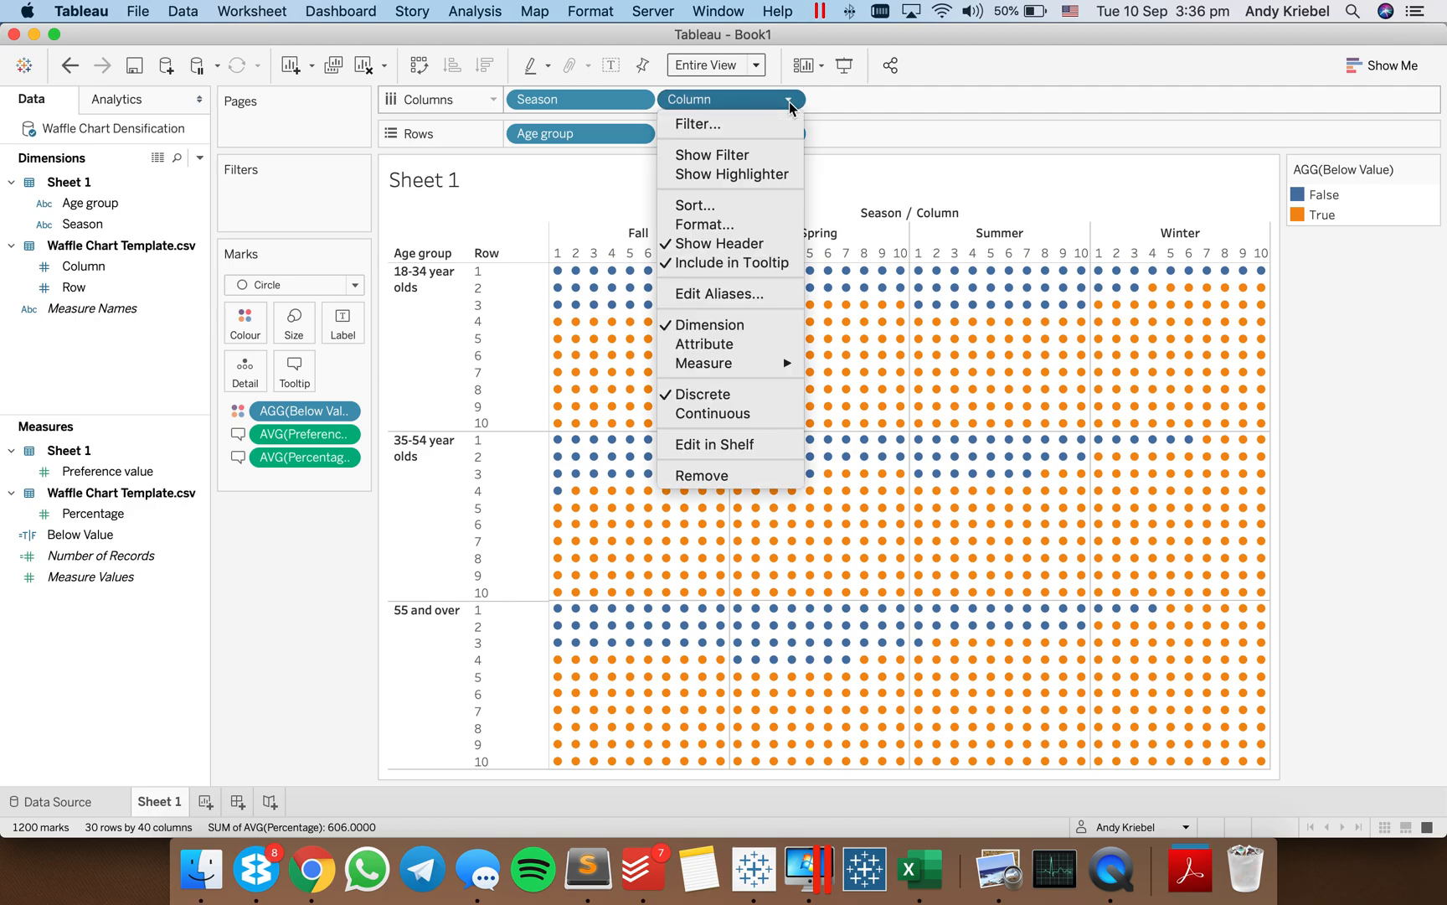
pyautogui.click(736, 411)
pyautogui.click(790, 136)
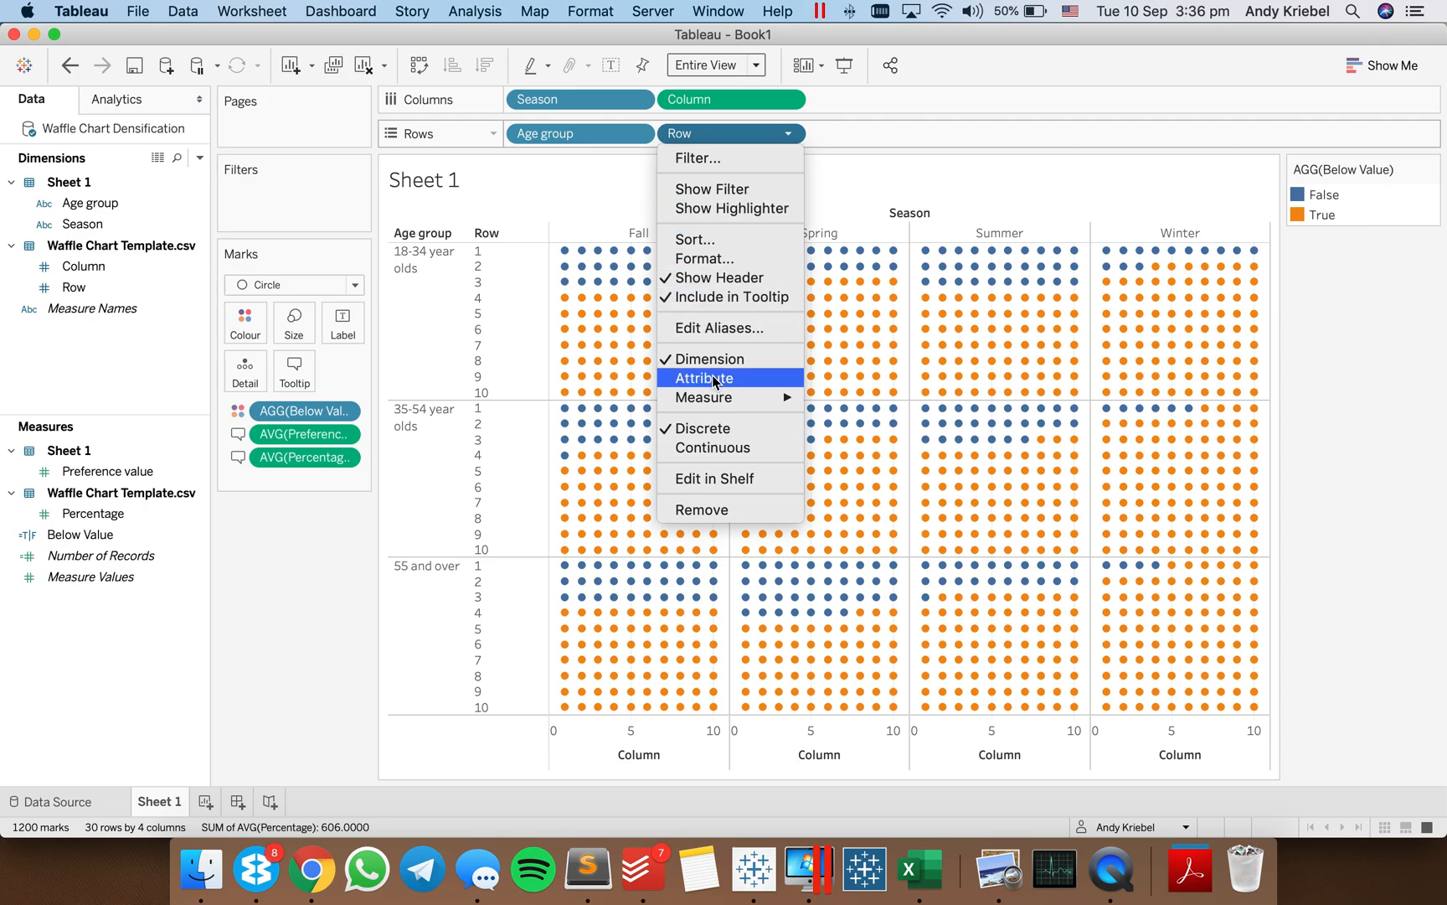
pyautogui.click(718, 448)
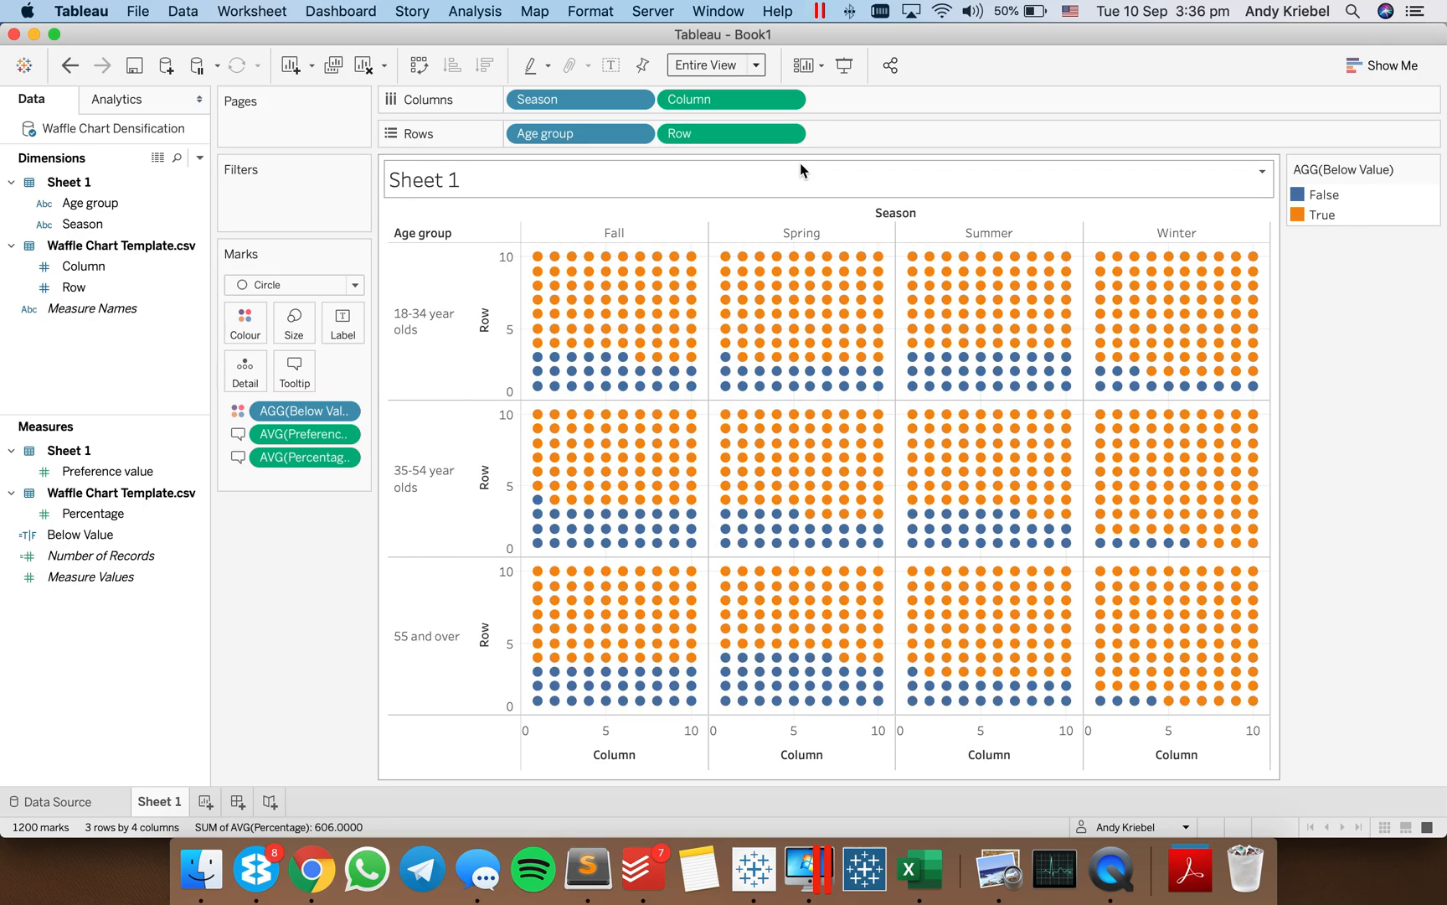
pyautogui.press('super+Tab')
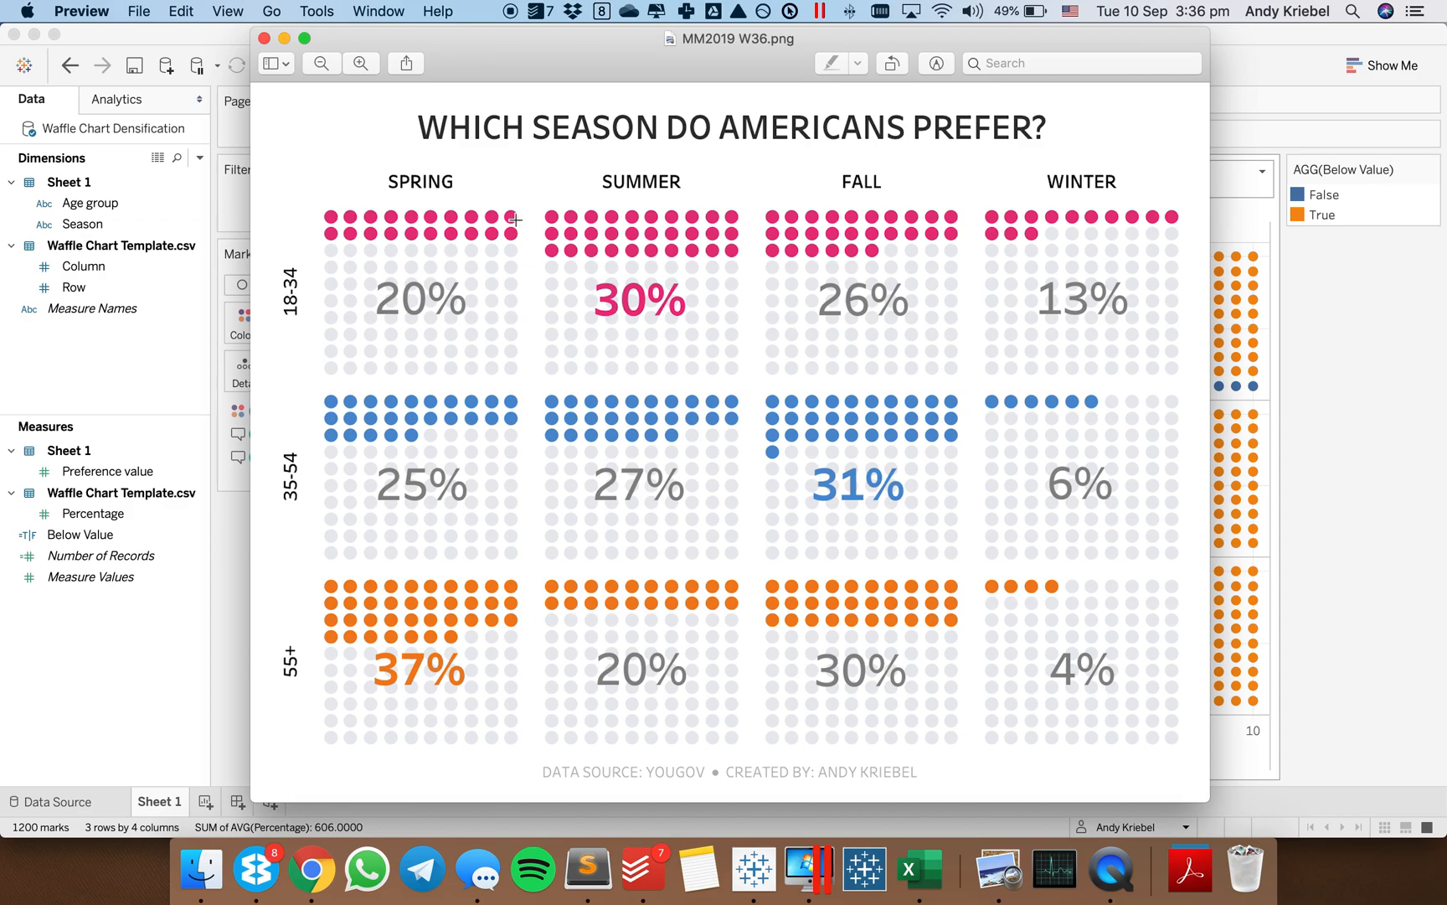
pyautogui.press('super+Tab')
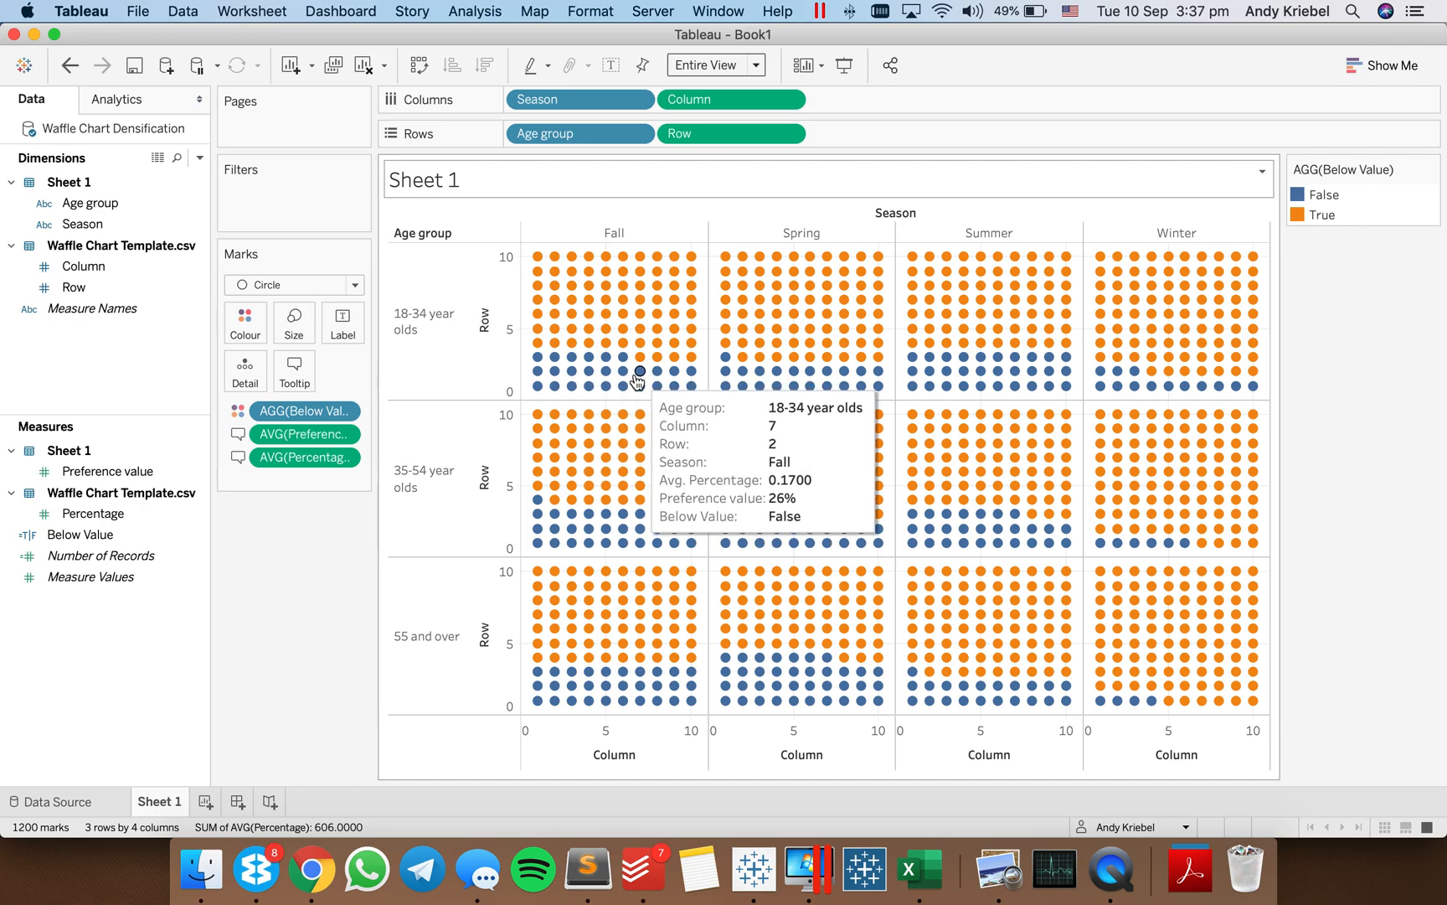
# Reverse the scale of the Row axis, then undo and redo the reversal to compare the dot order
pyautogui.doubleClick(509, 355)
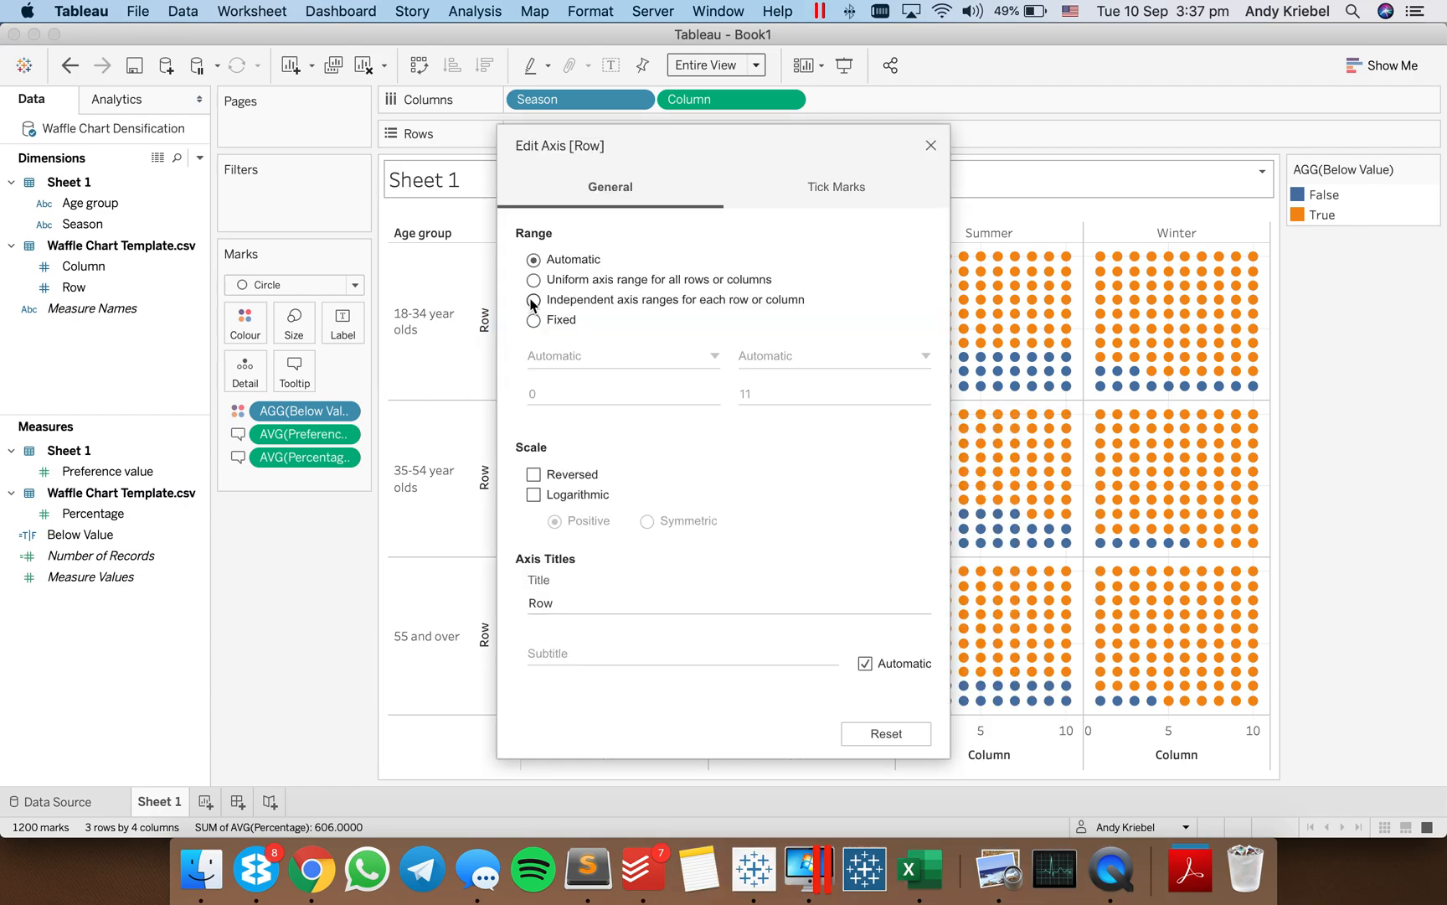
pyautogui.click(534, 474)
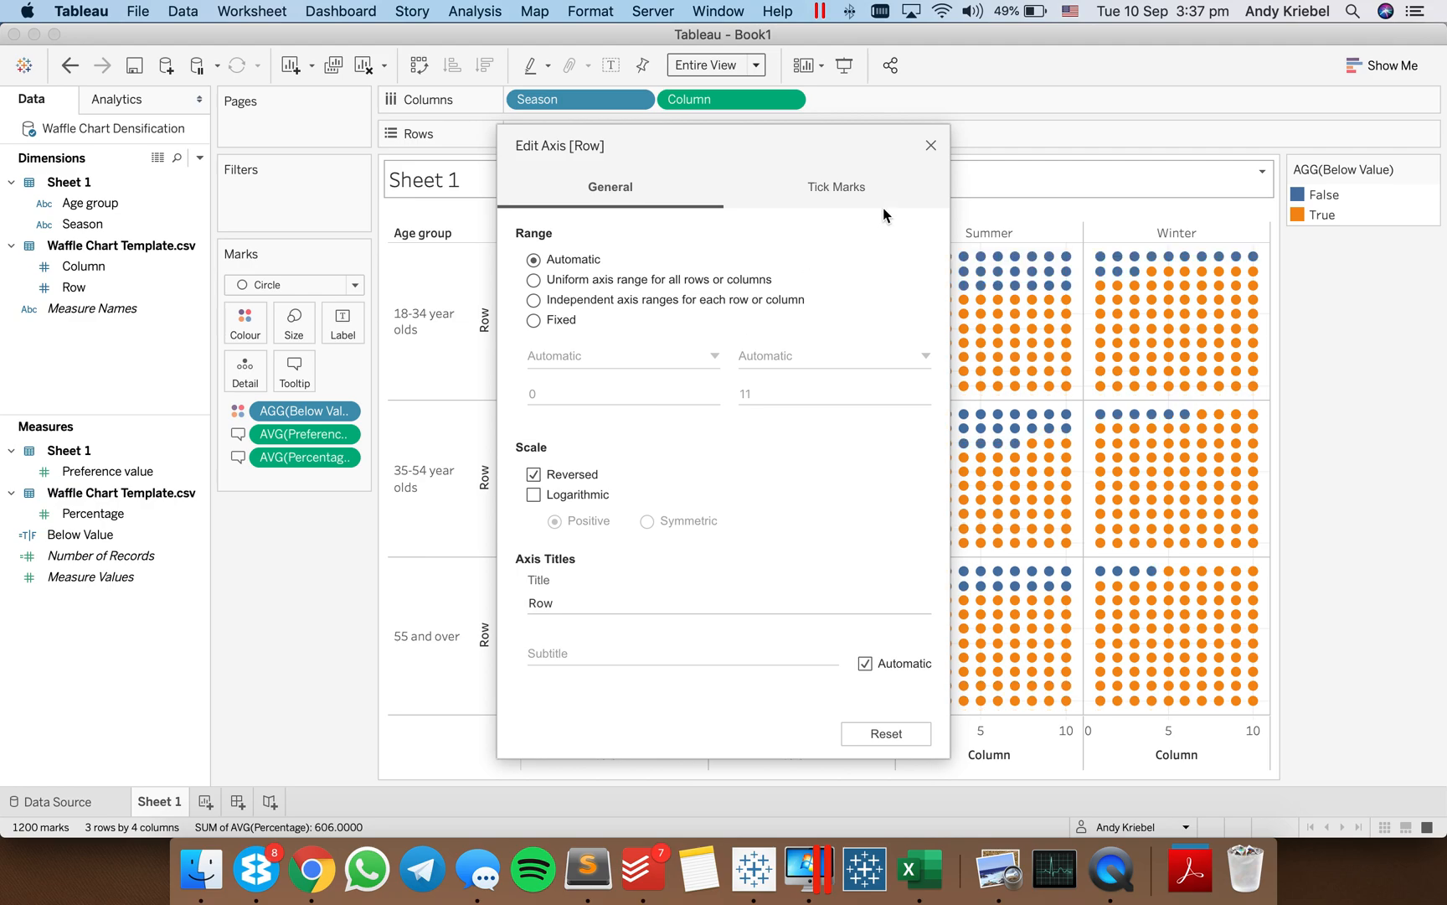
pyautogui.click(931, 146)
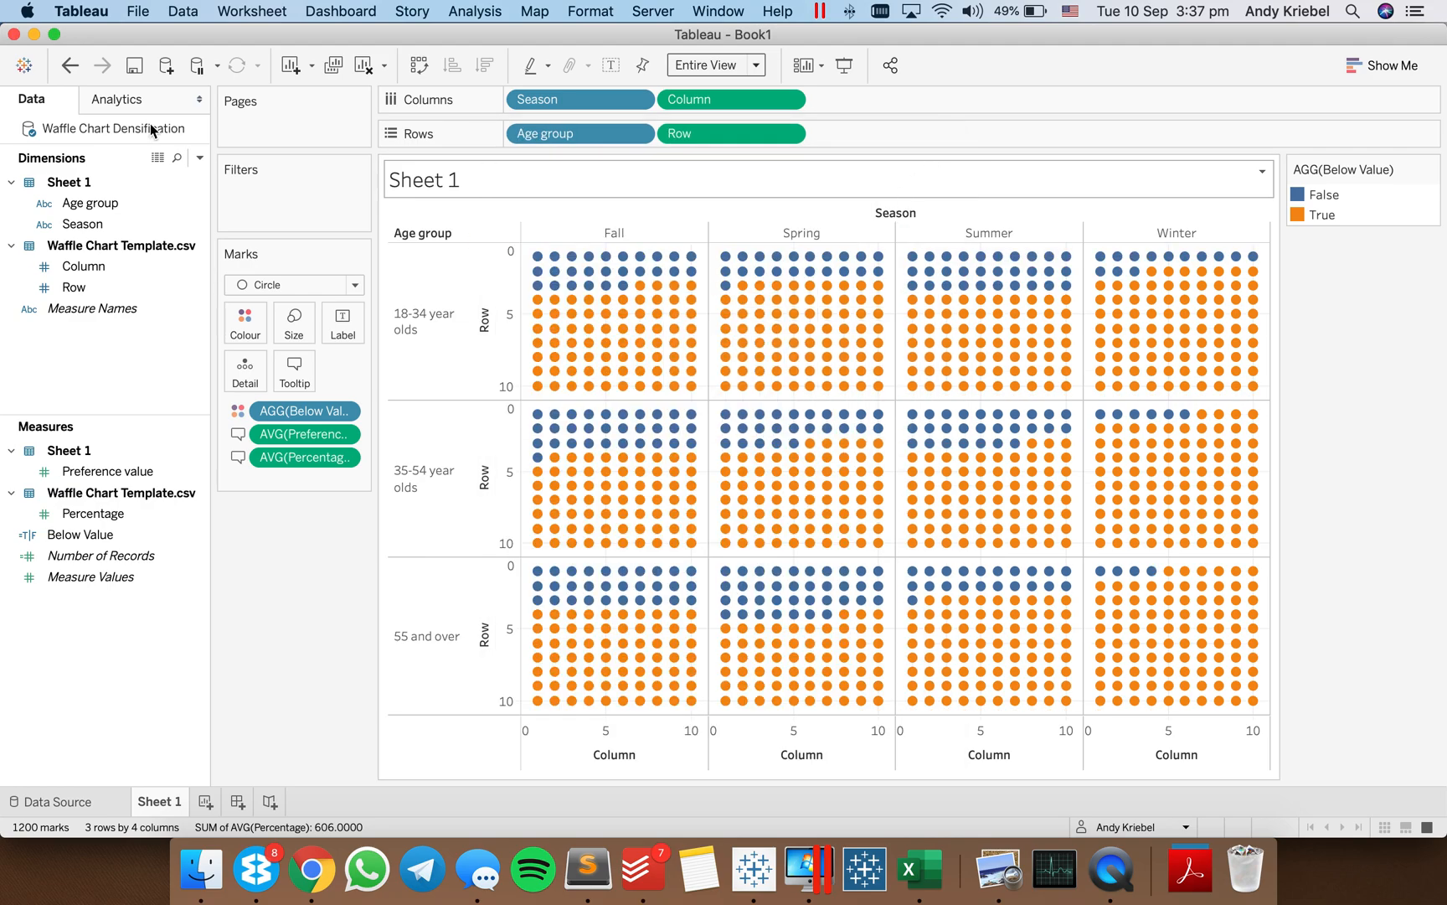
pyautogui.click(69, 74)
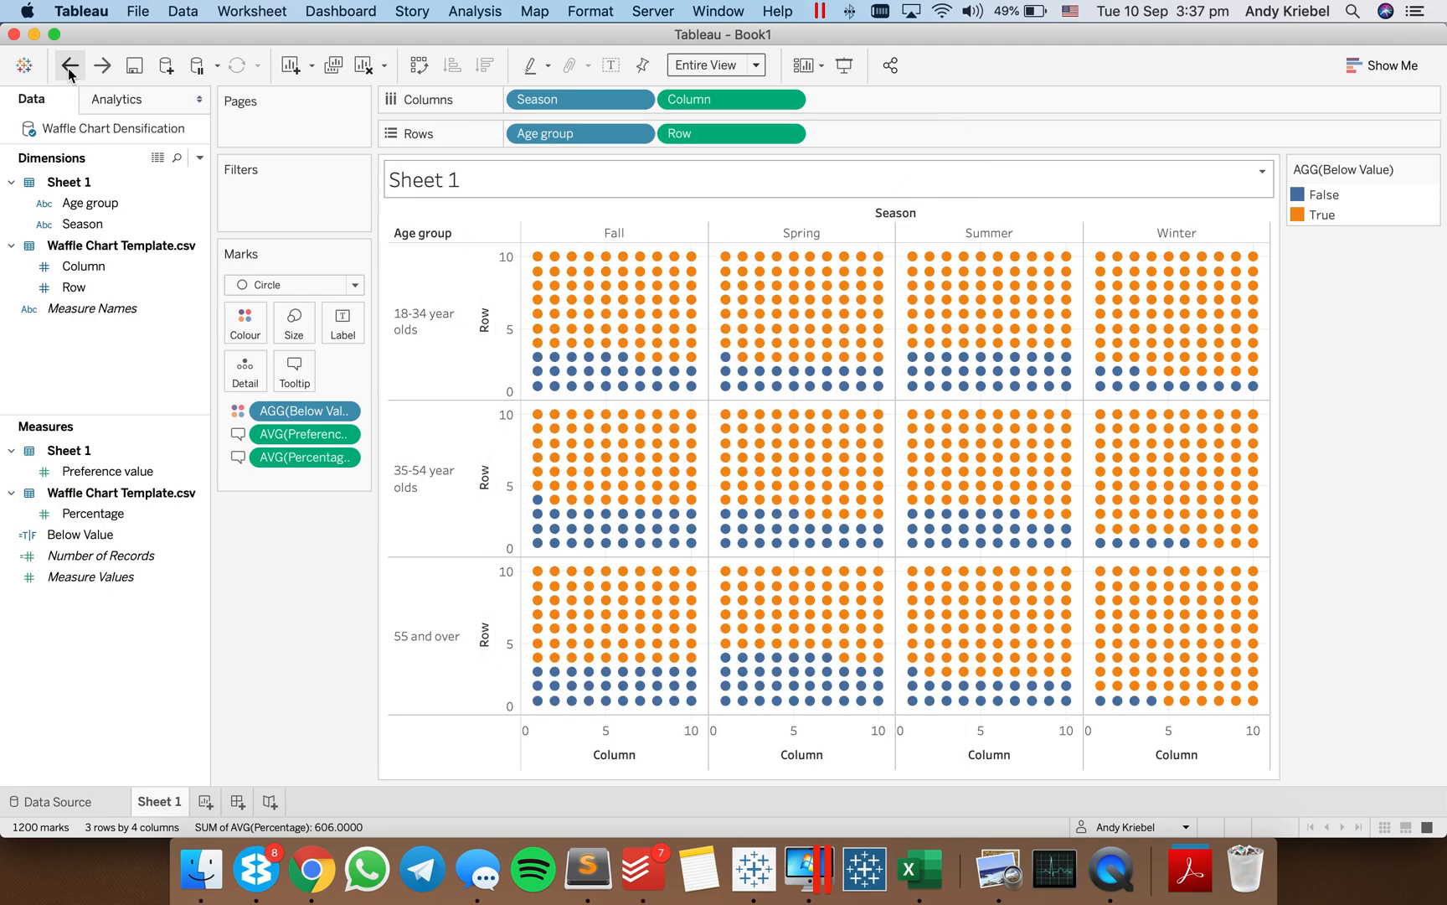
pyautogui.click(102, 65)
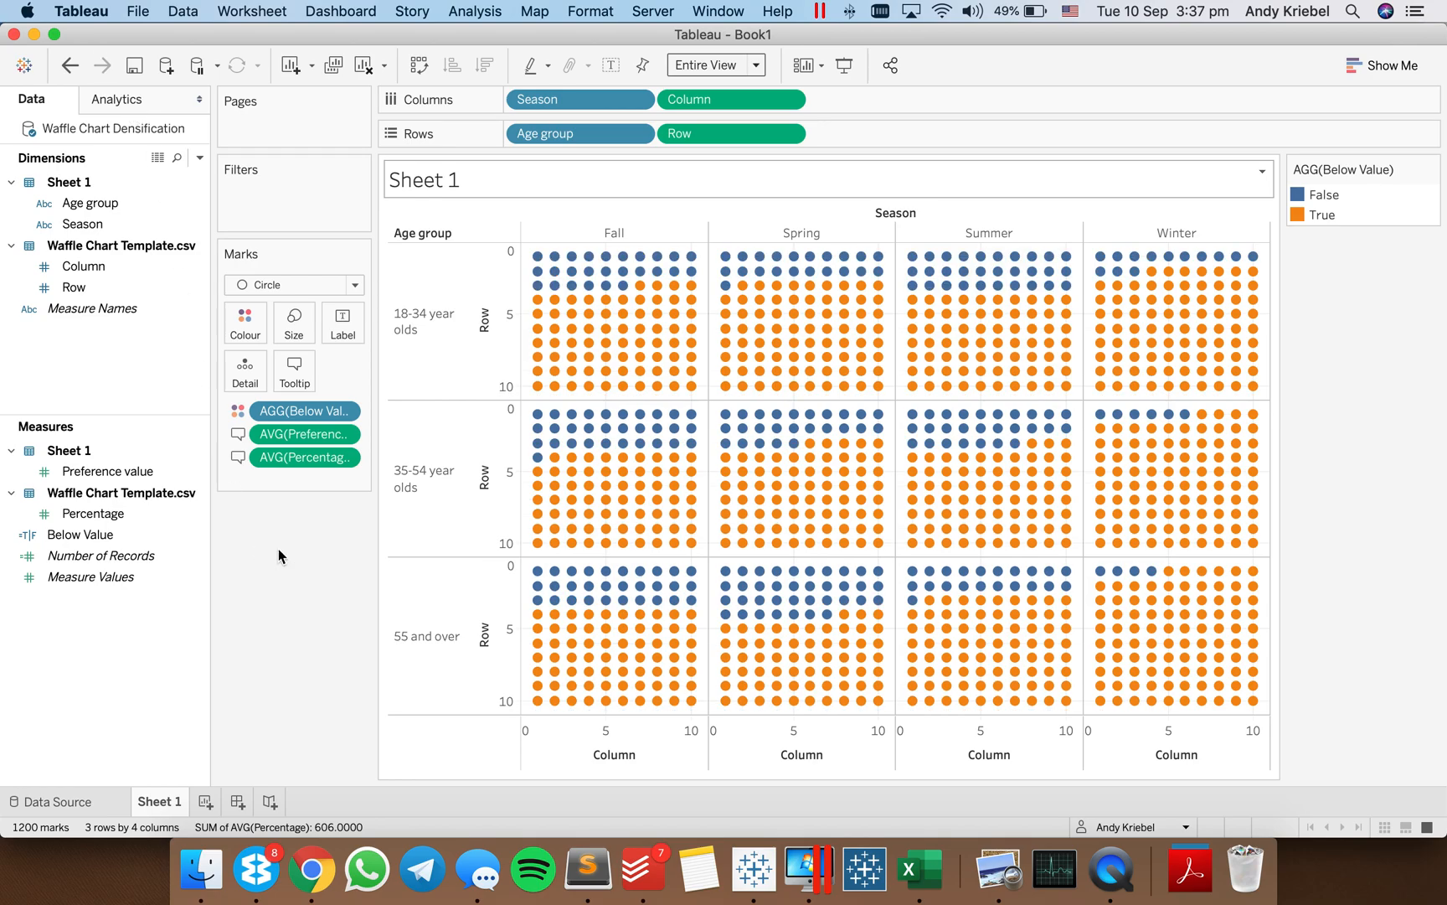
# Exclude the Column and Row fields from the chart's tooltip
pyautogui.moveTo(643, 333)
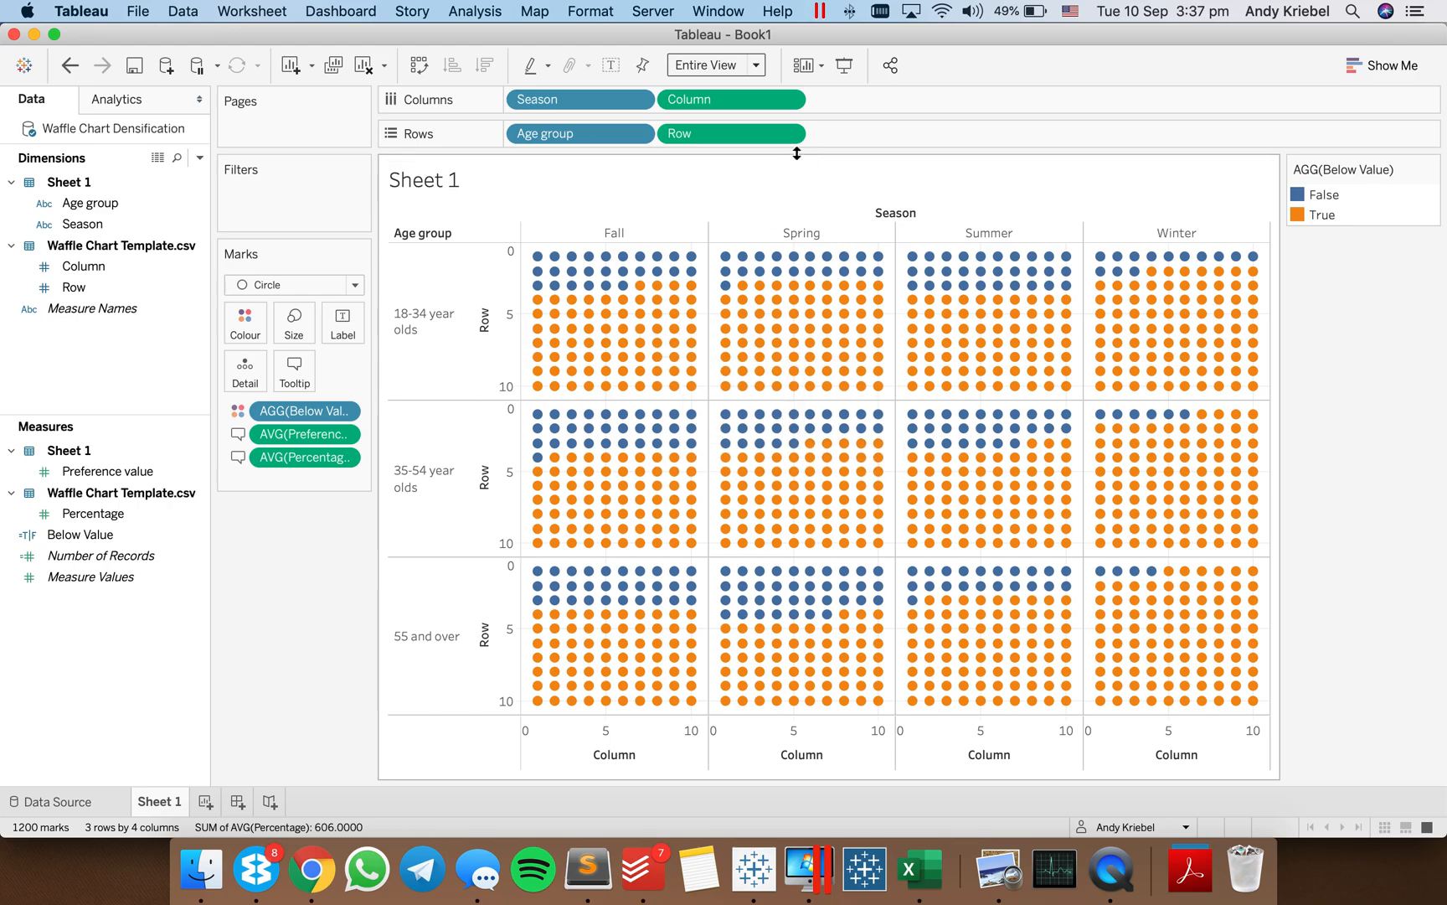
pyautogui.click(789, 101)
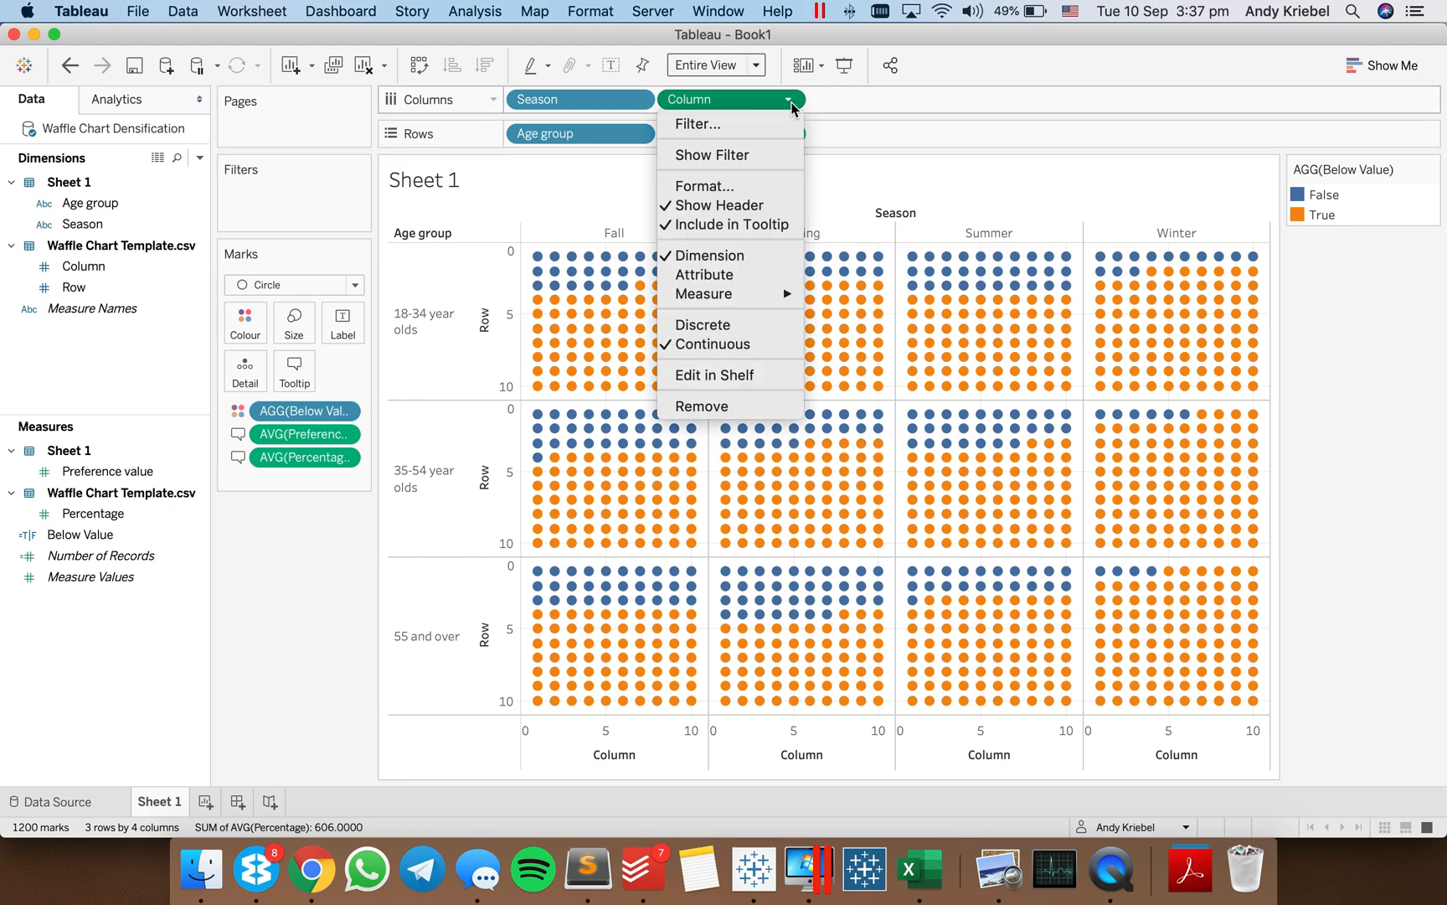
pyautogui.click(720, 227)
pyautogui.click(760, 134)
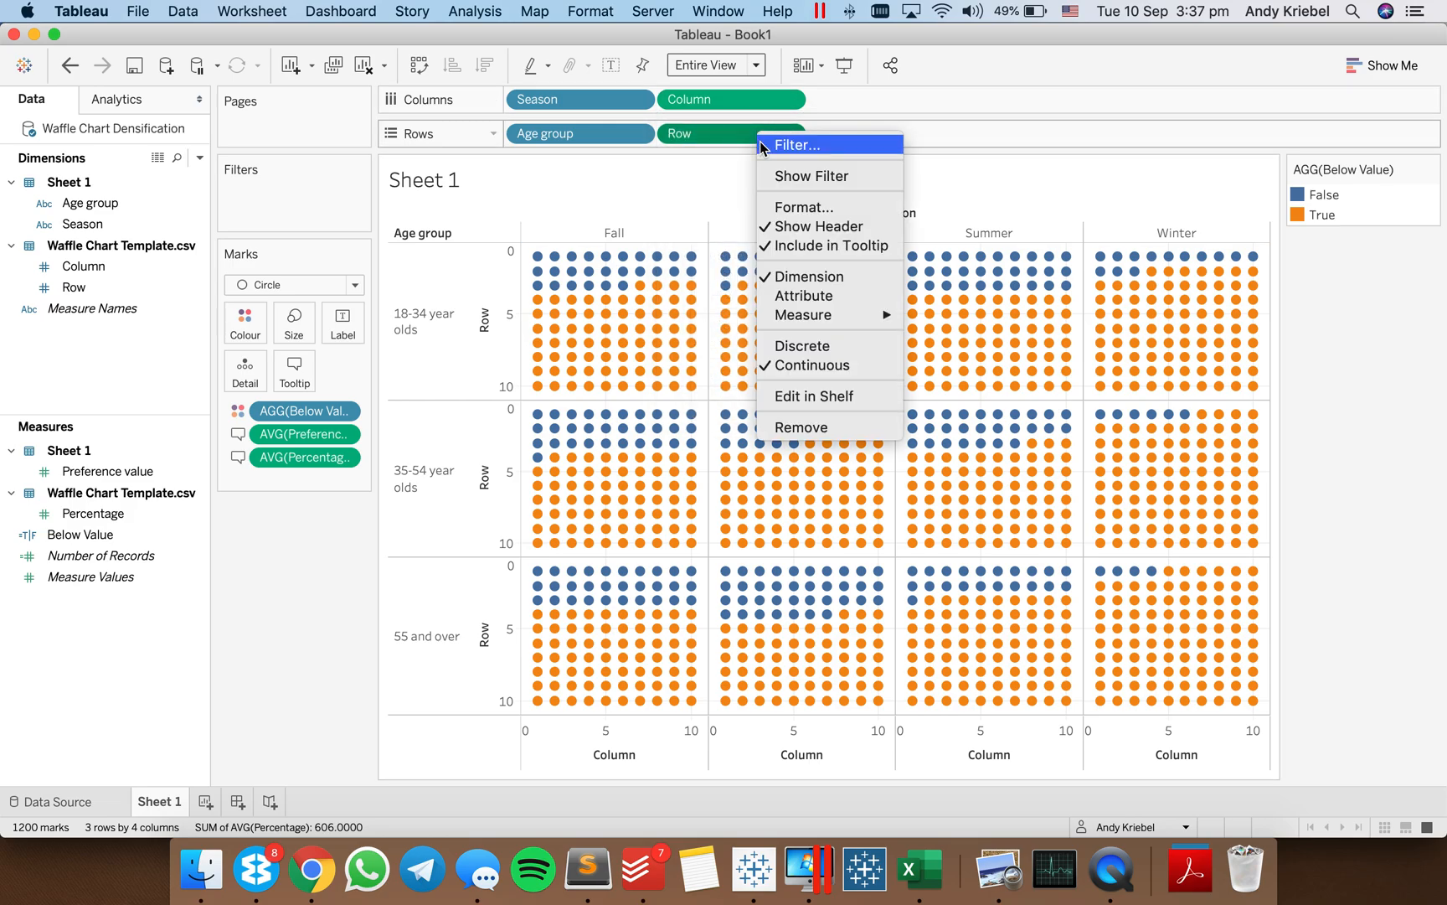
pyautogui.click(797, 250)
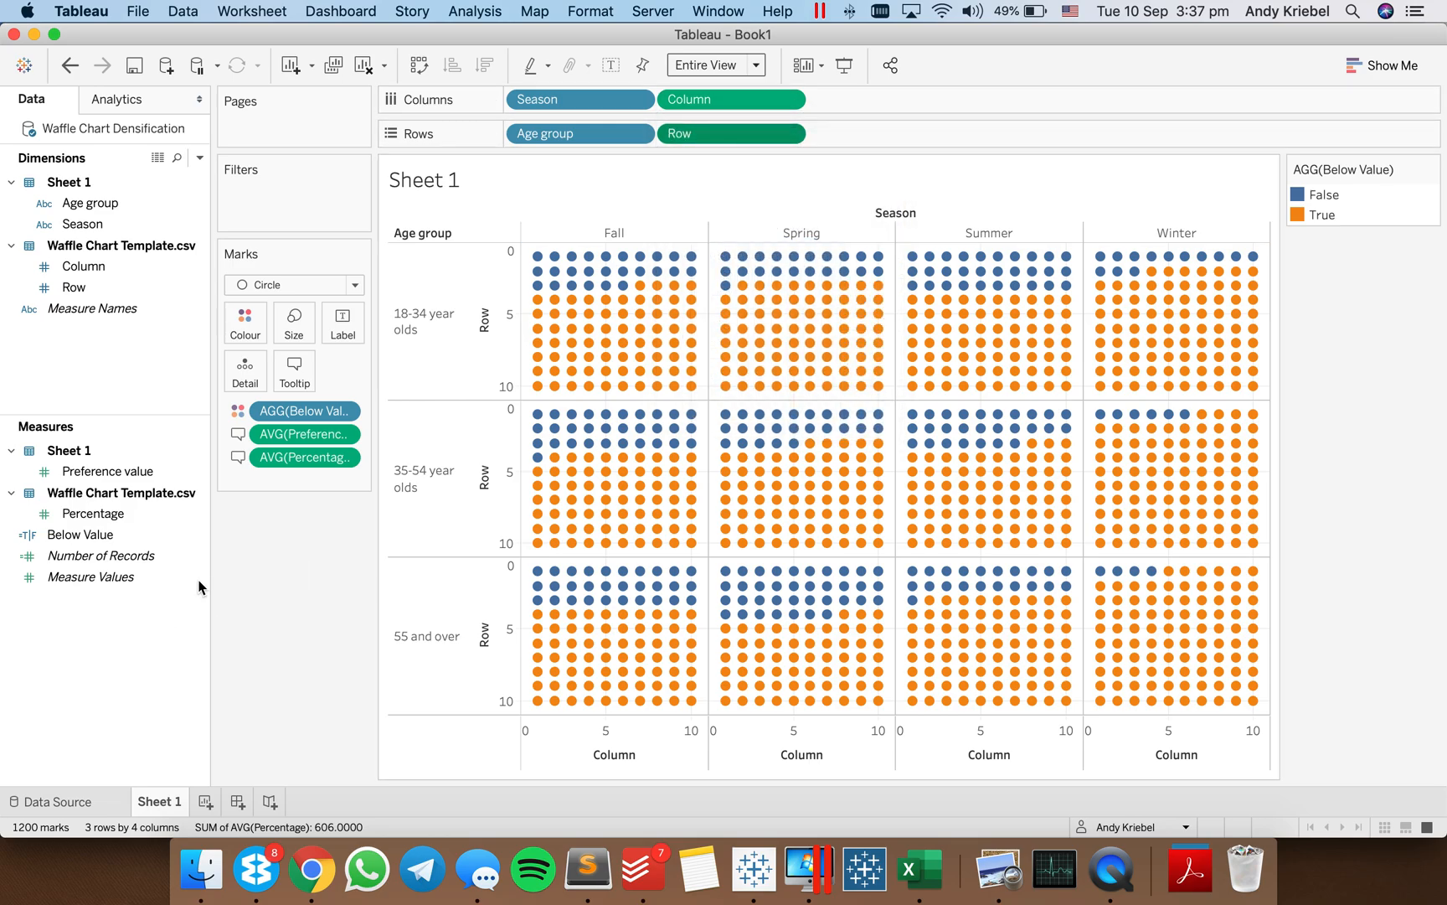
# Remove the average Percentage from the Marks card and exclude Below Value from the tooltip
pyautogui.moveTo(295, 457); pyautogui.dragTo(302, 585)
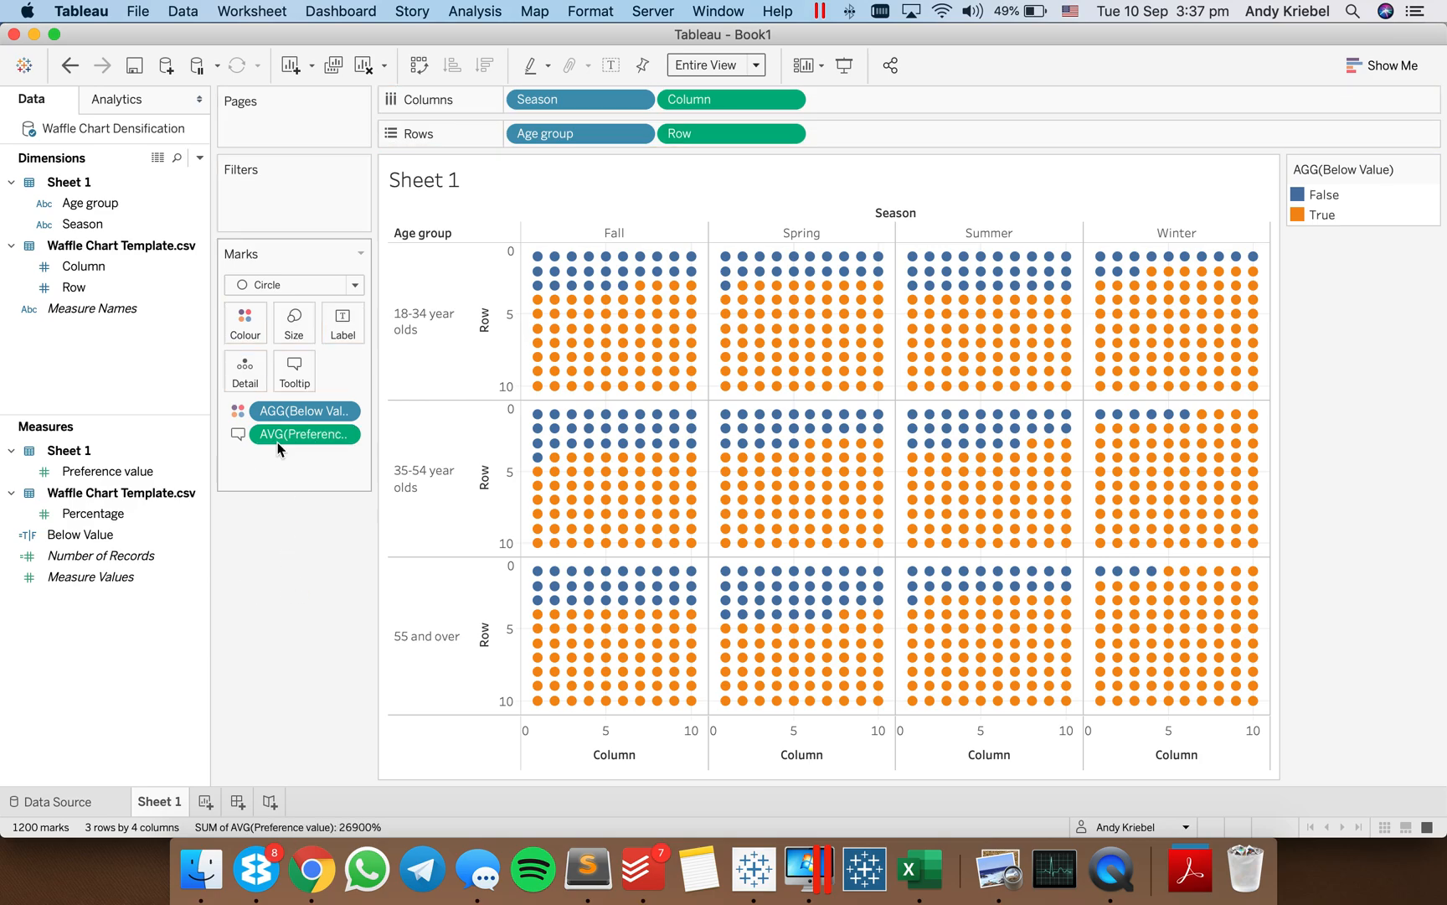
pyautogui.rightClick(308, 416)
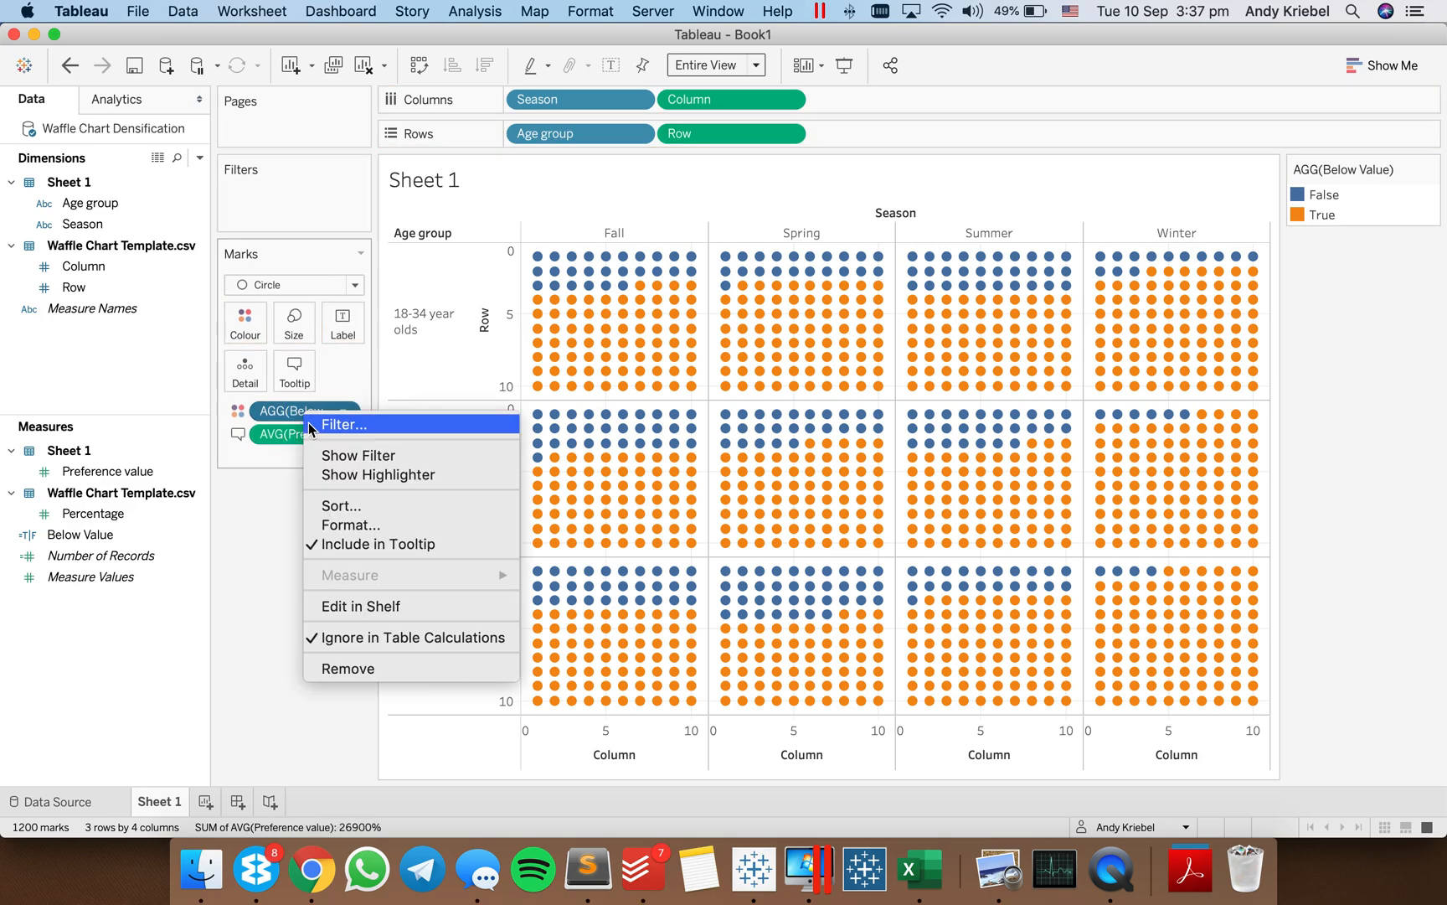
pyautogui.click(347, 541)
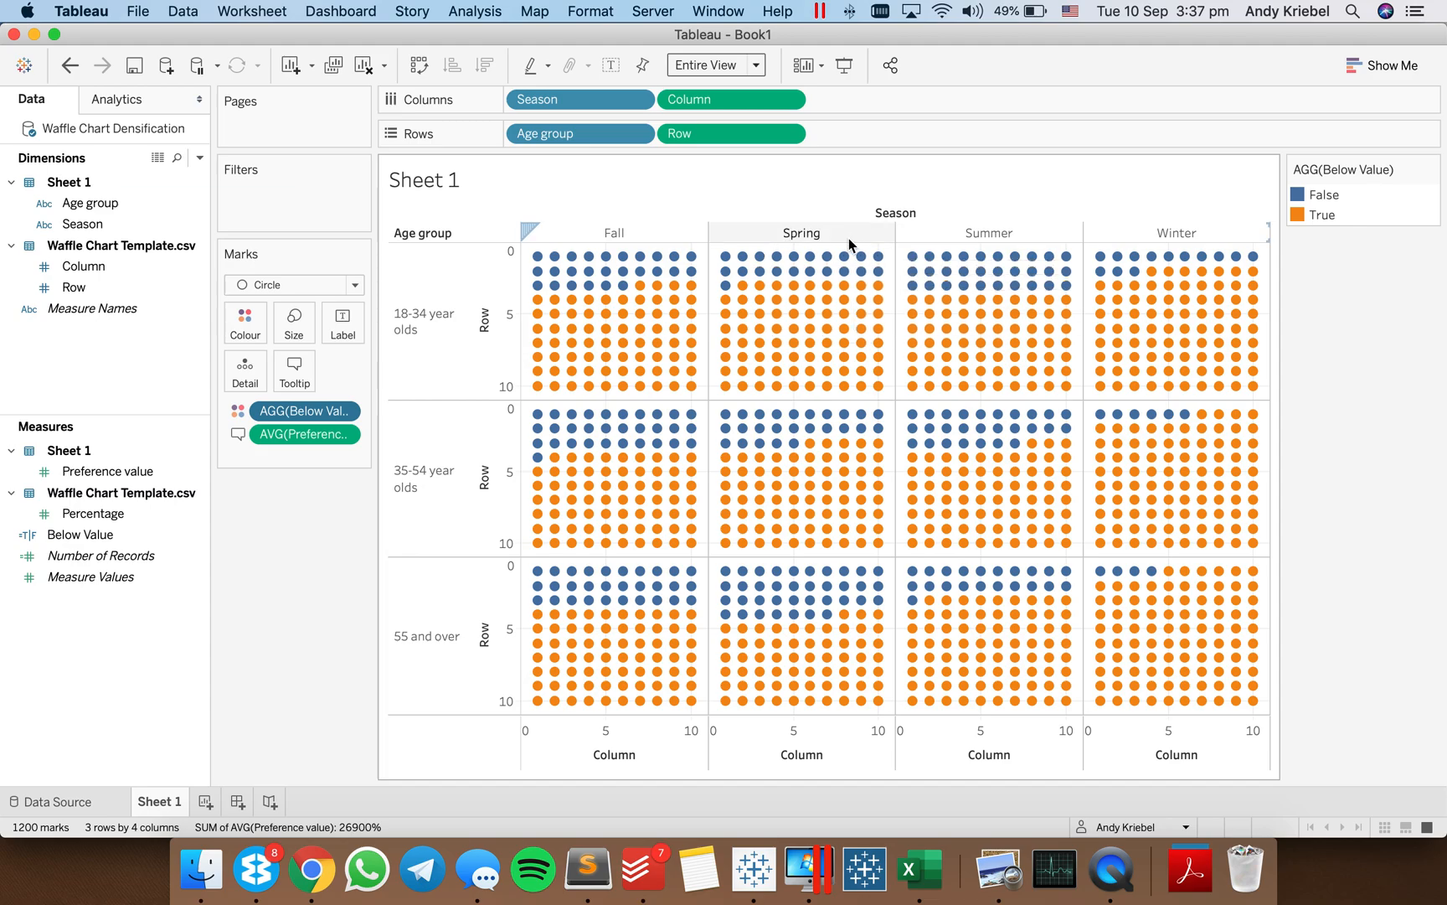
# Set the default sort of the Season field to a manual order of Spring, Summer, Fall, Winter
pyautogui.click(84, 224)
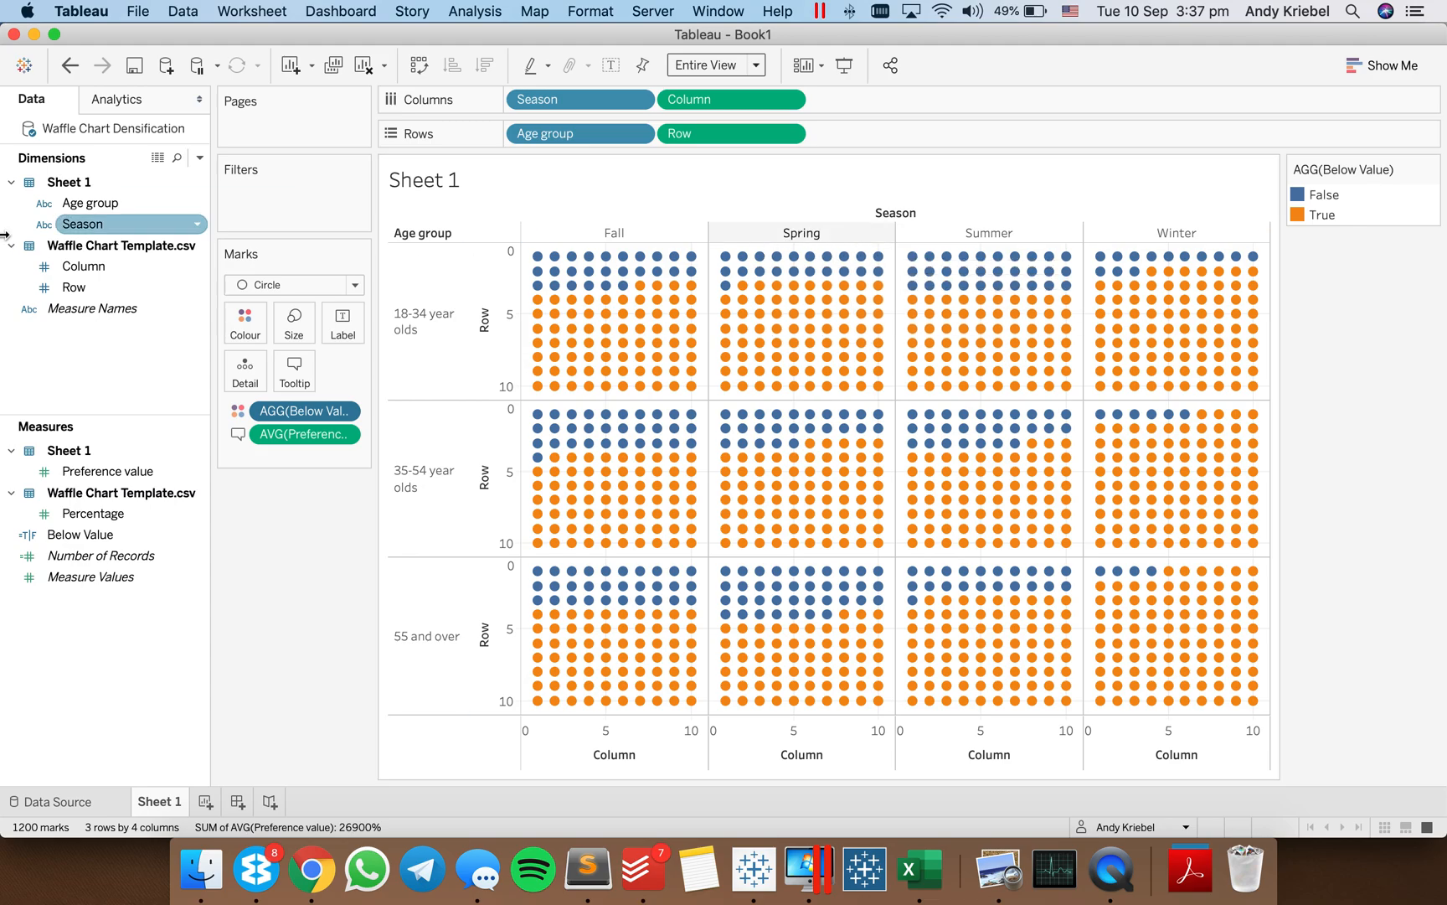
pyautogui.rightClick(92, 224)
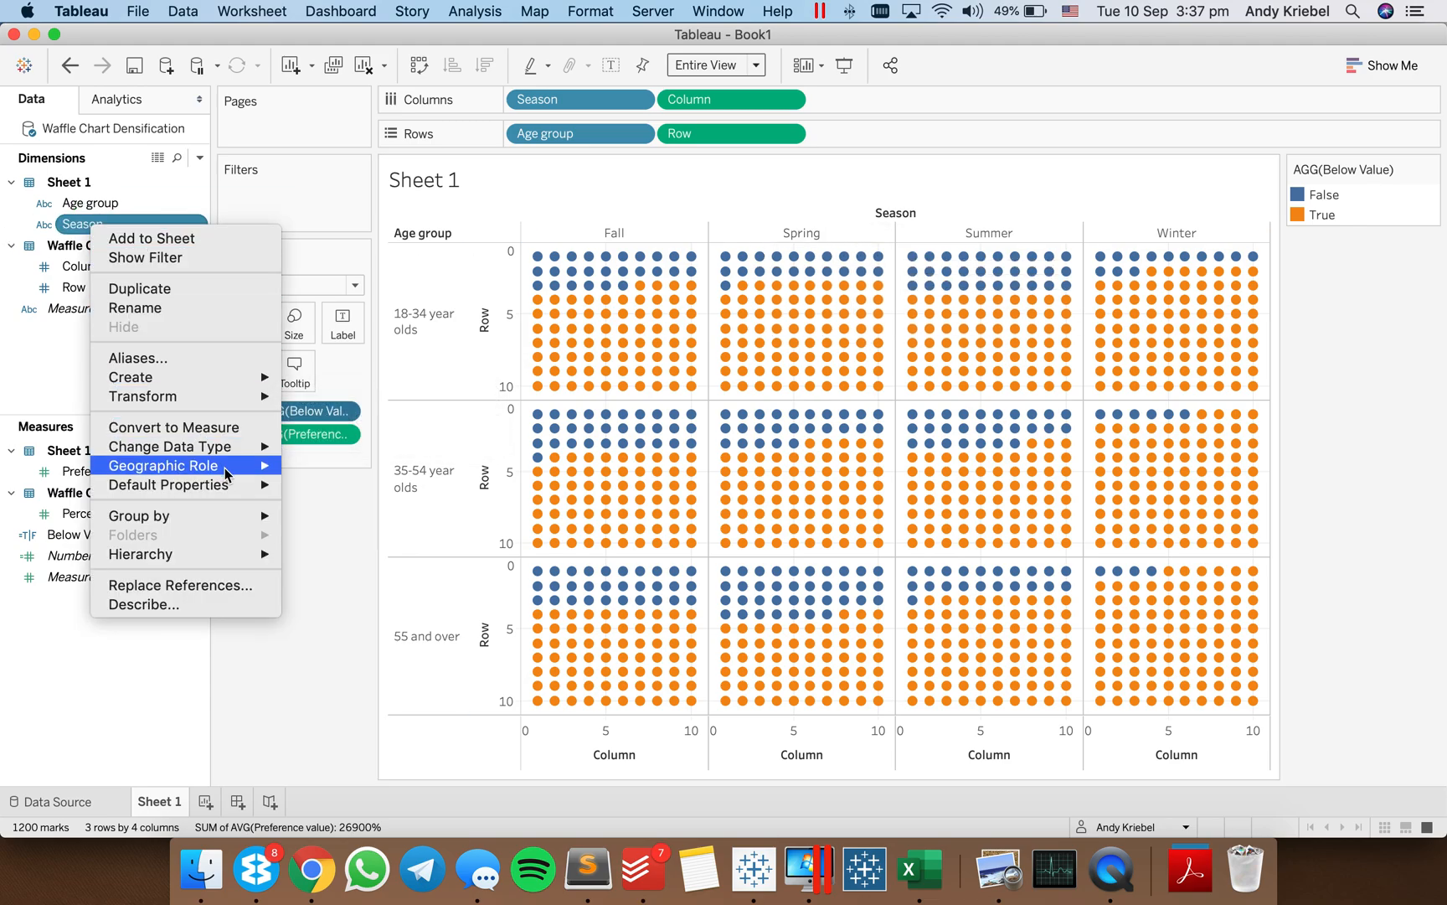
pyautogui.moveTo(225, 484)
pyautogui.click(329, 547)
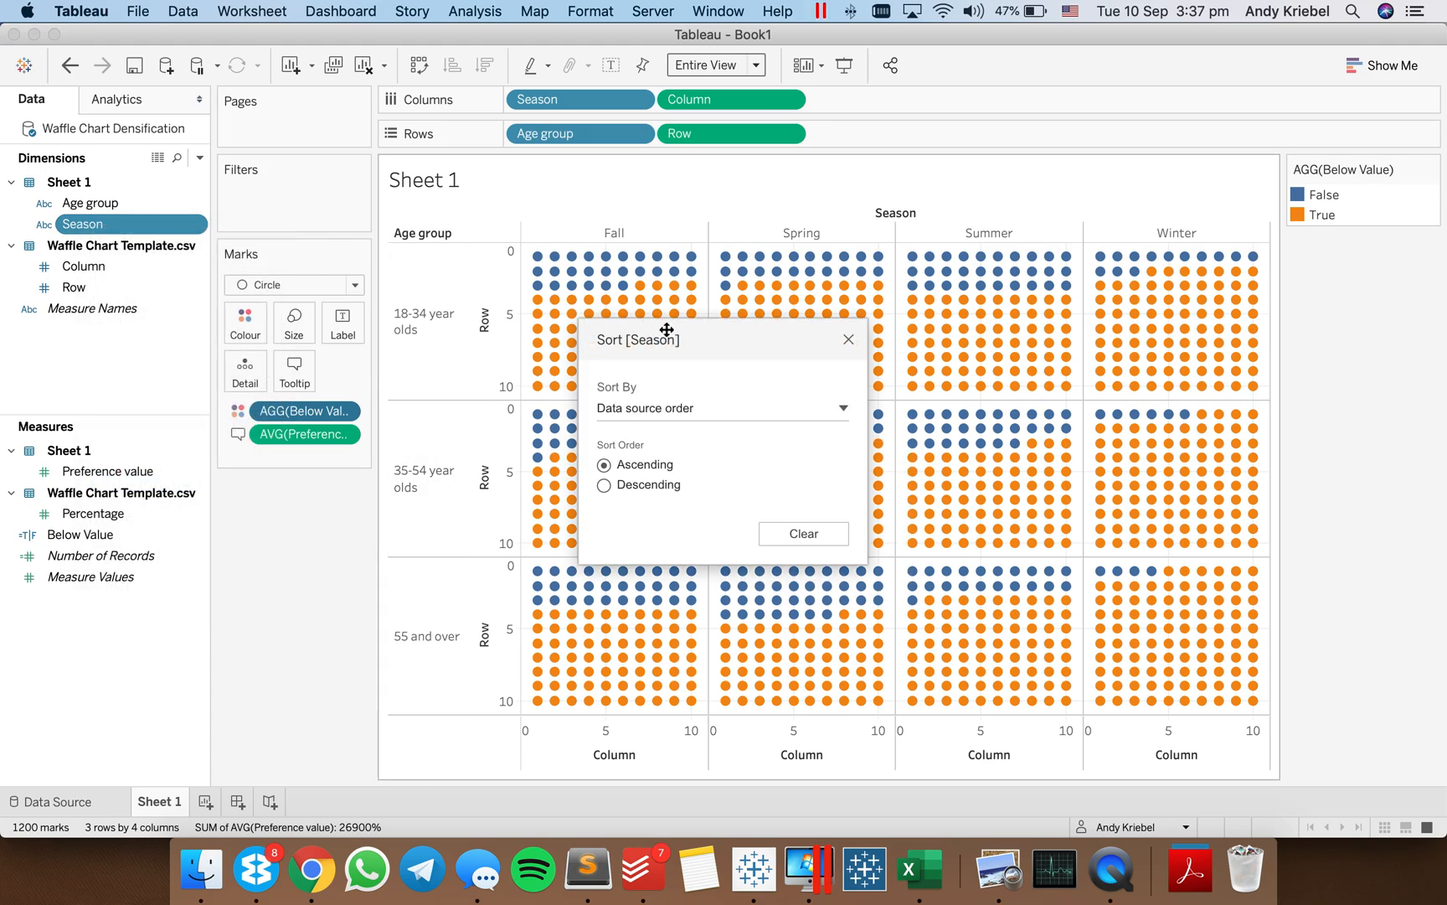
pyautogui.click(702, 408)
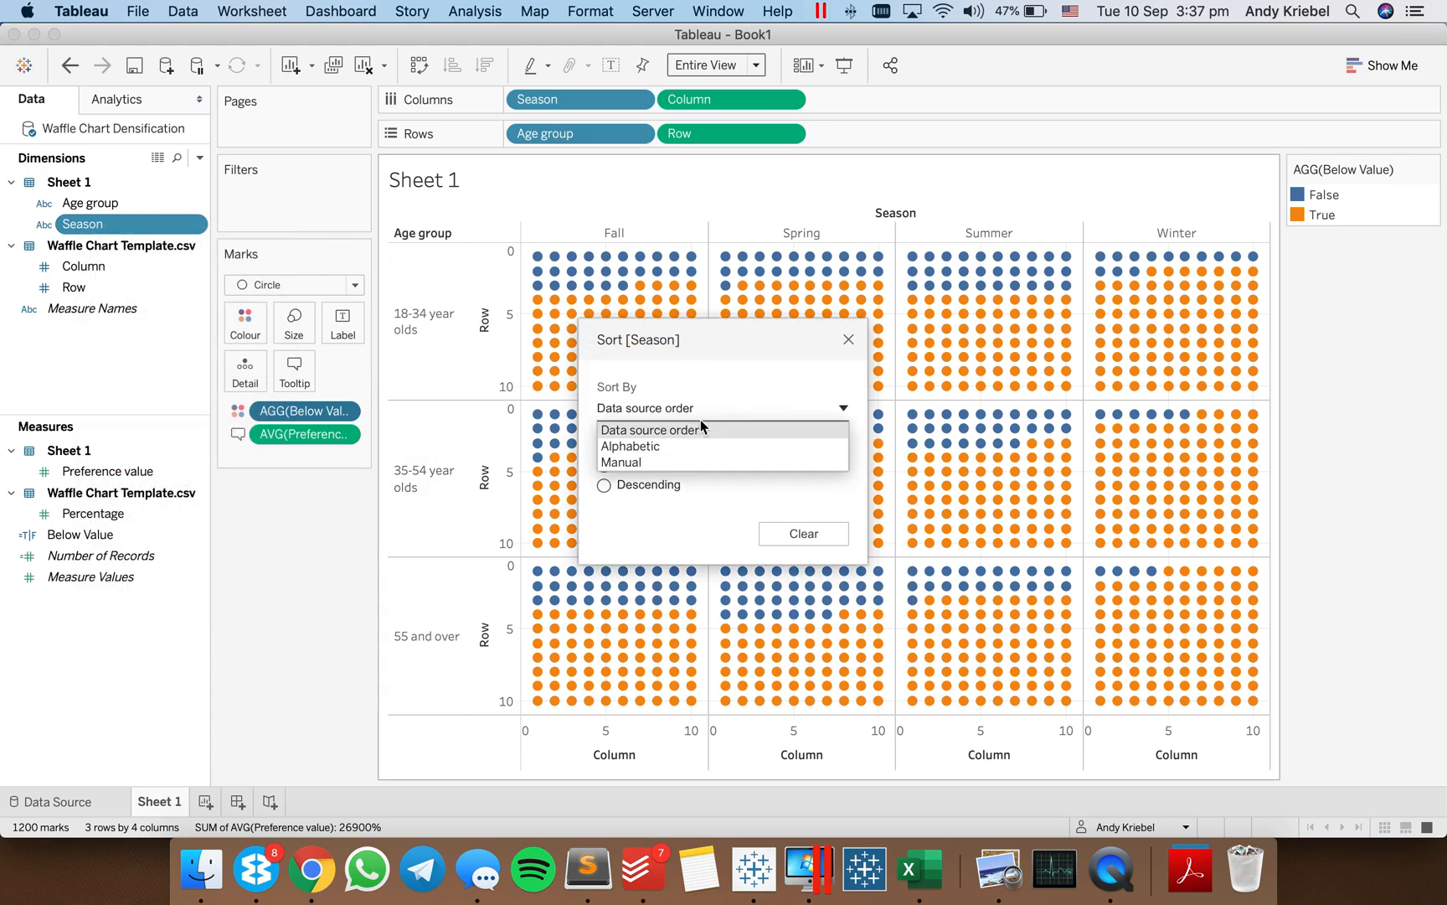
pyautogui.click(679, 462)
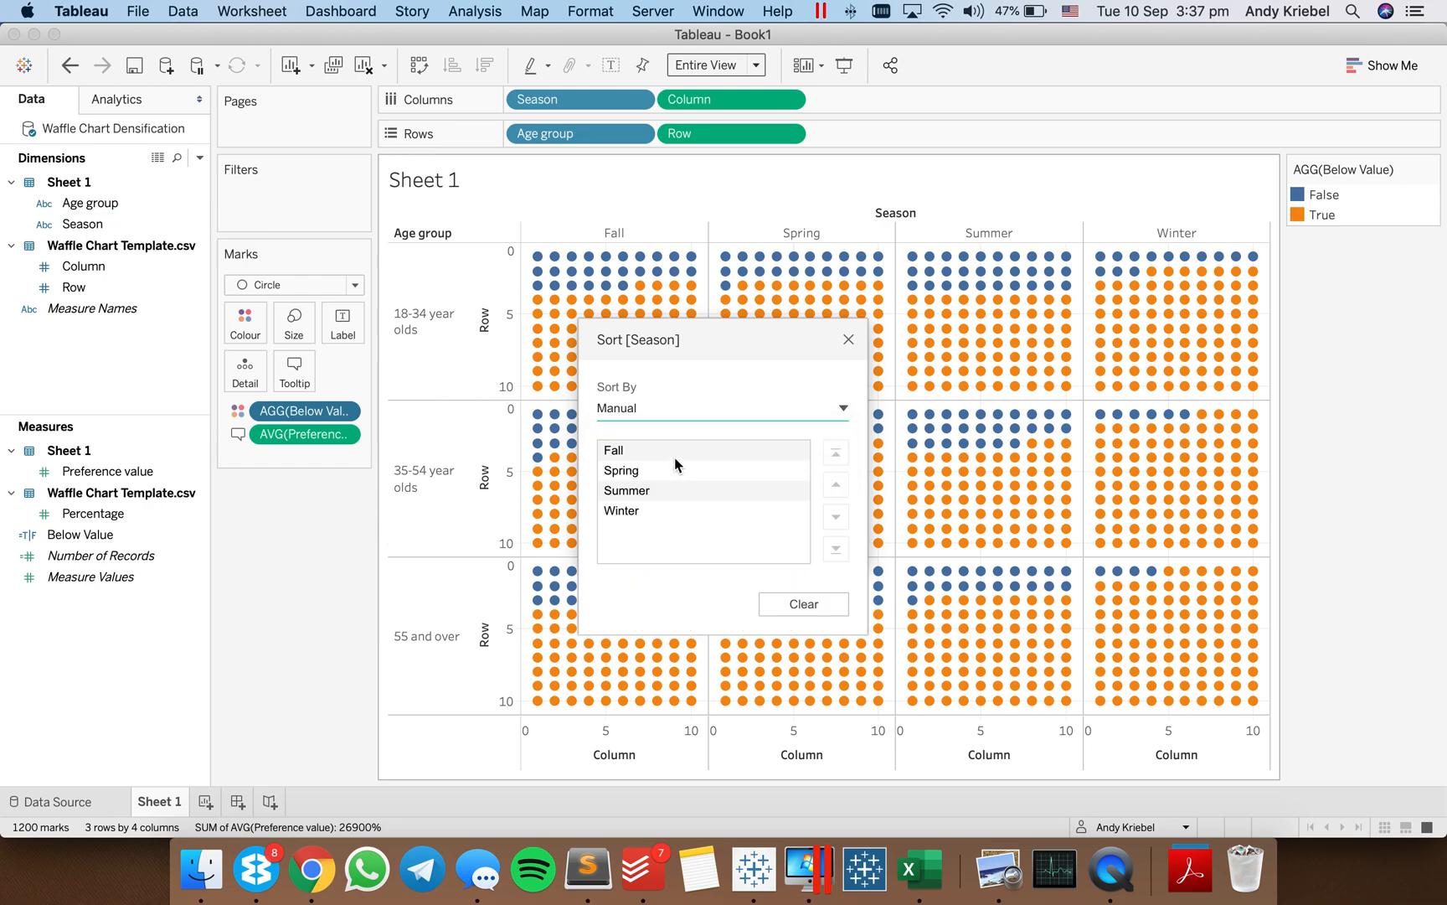
pyautogui.click(662, 449)
pyautogui.click(842, 516)
pyautogui.click(838, 516)
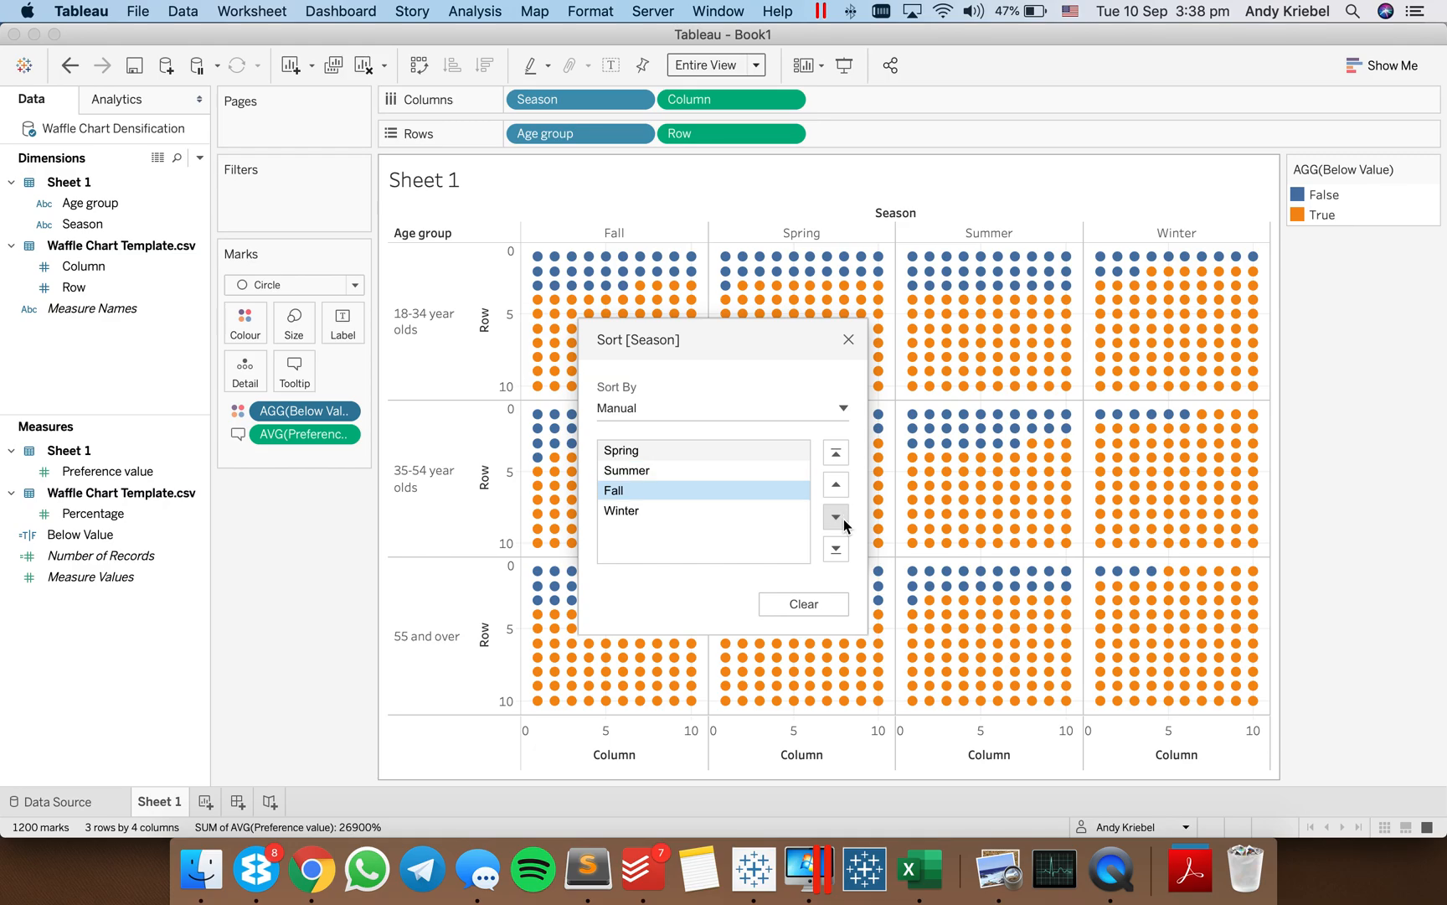
pyautogui.click(849, 340)
# Check the reference image in Preview, and back in Tableau hide the Column and Row axis headers and check a dot's tooltip
pyautogui.press('super+Tab')
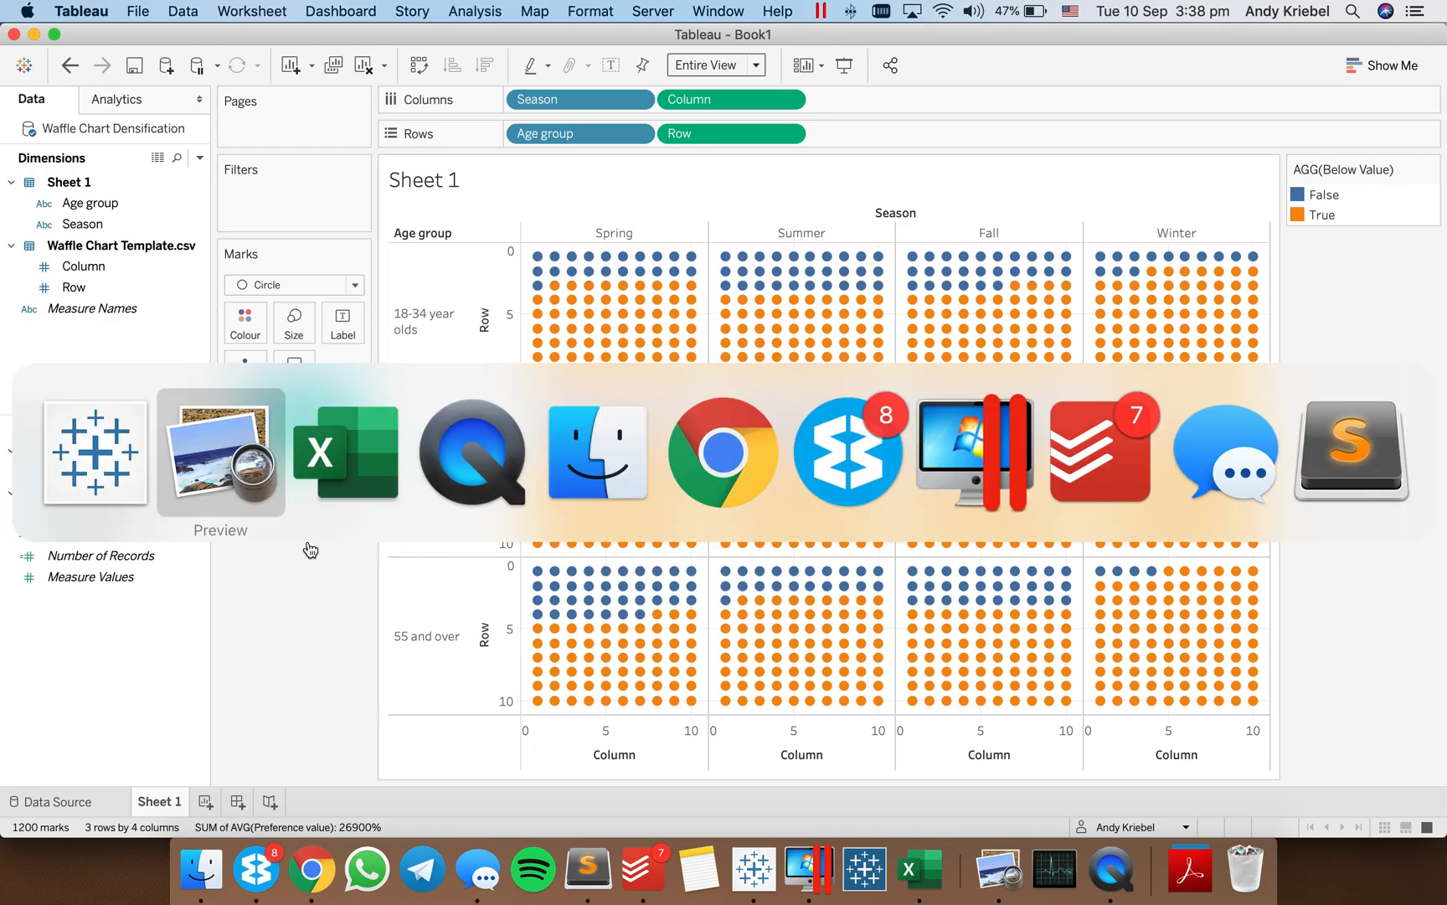
pyautogui.press('super+Tab')
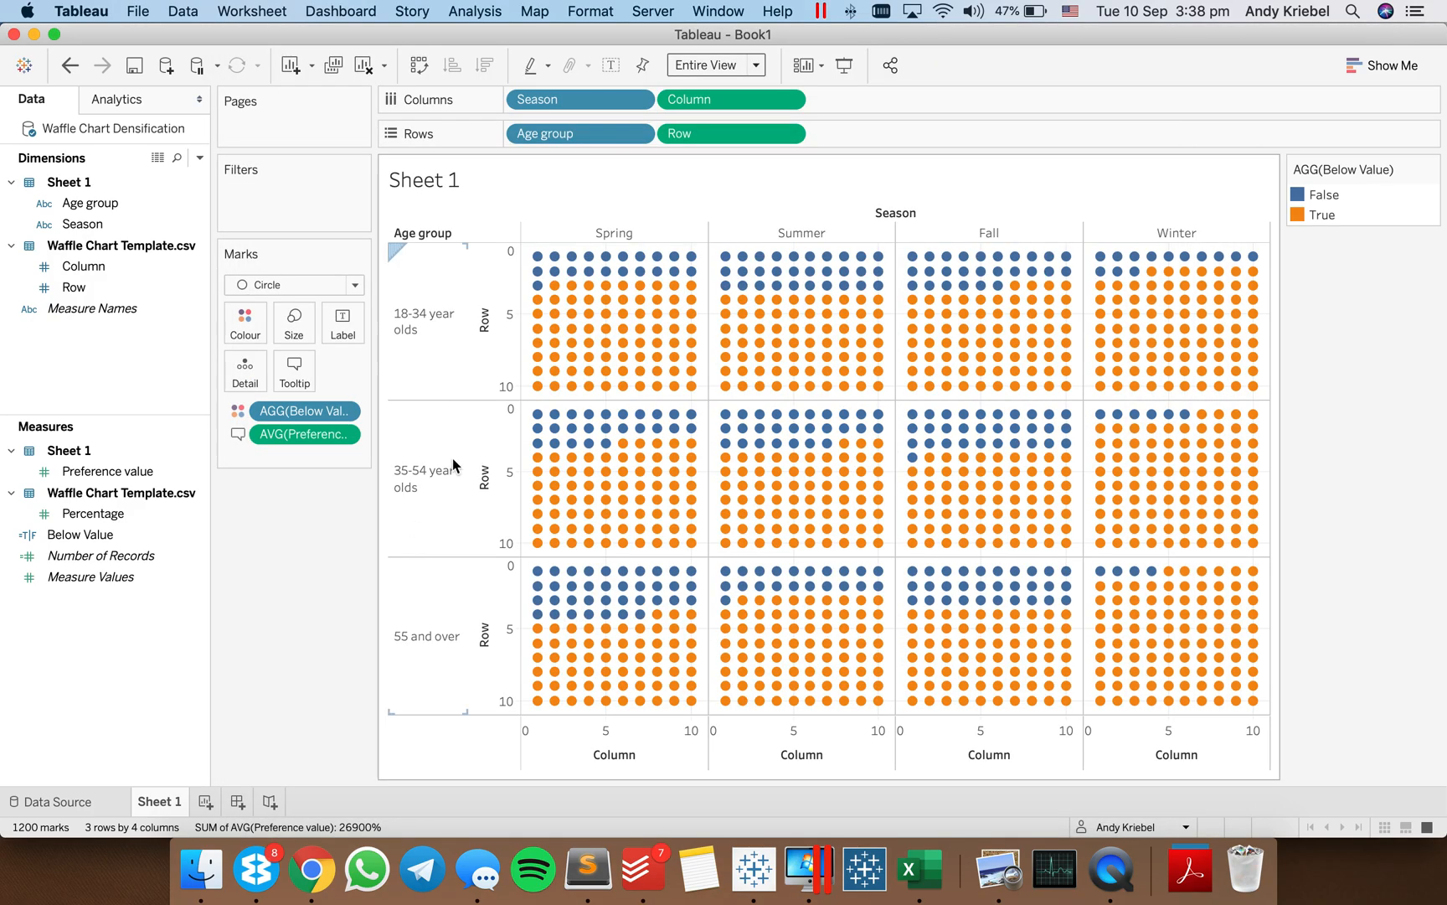
pyautogui.click(788, 99)
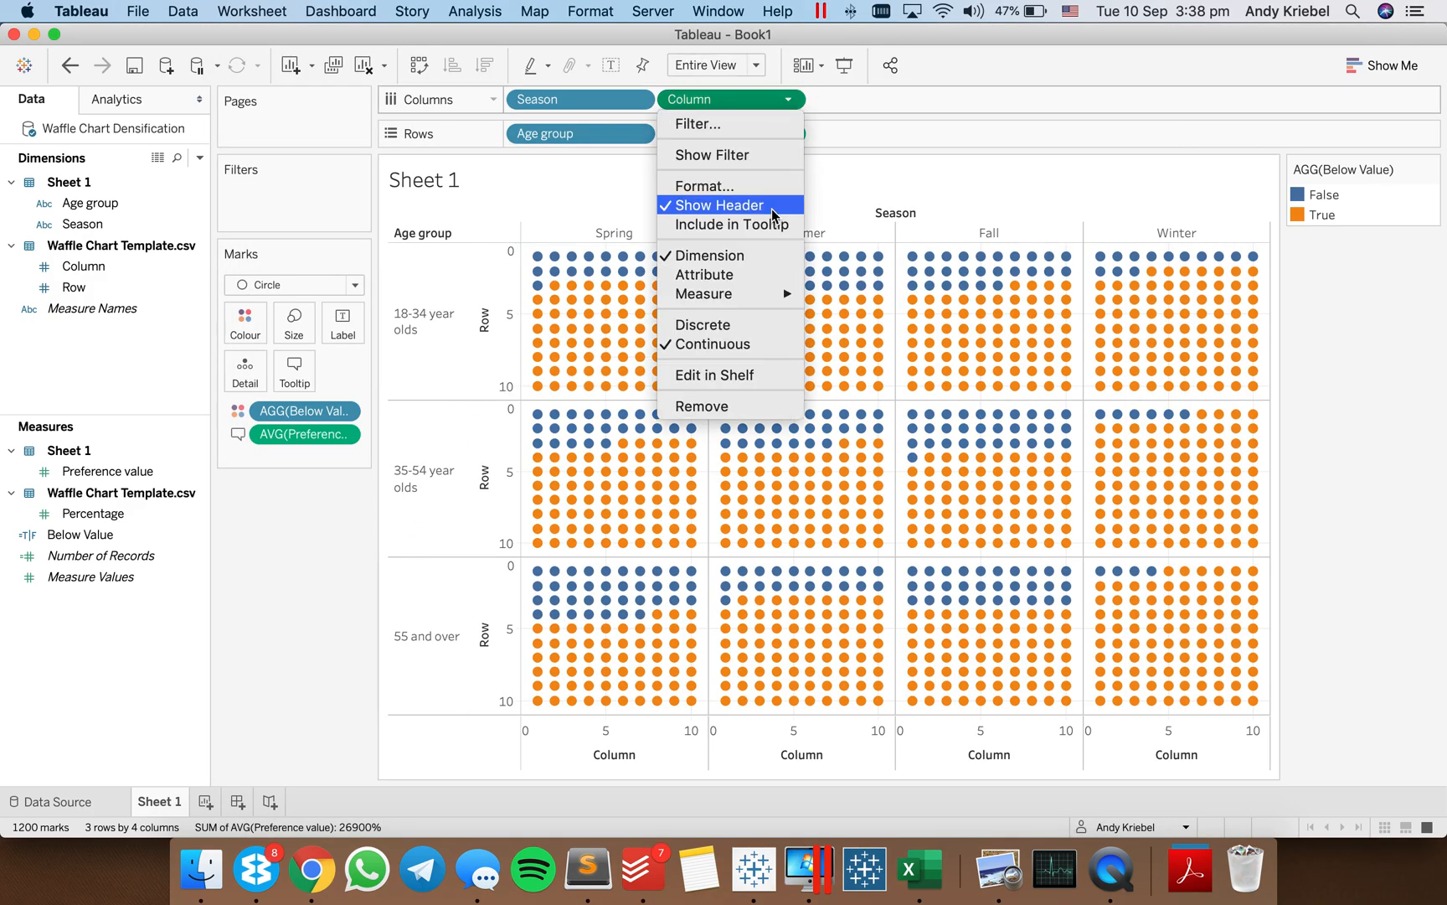
pyautogui.click(779, 205)
pyautogui.click(789, 134)
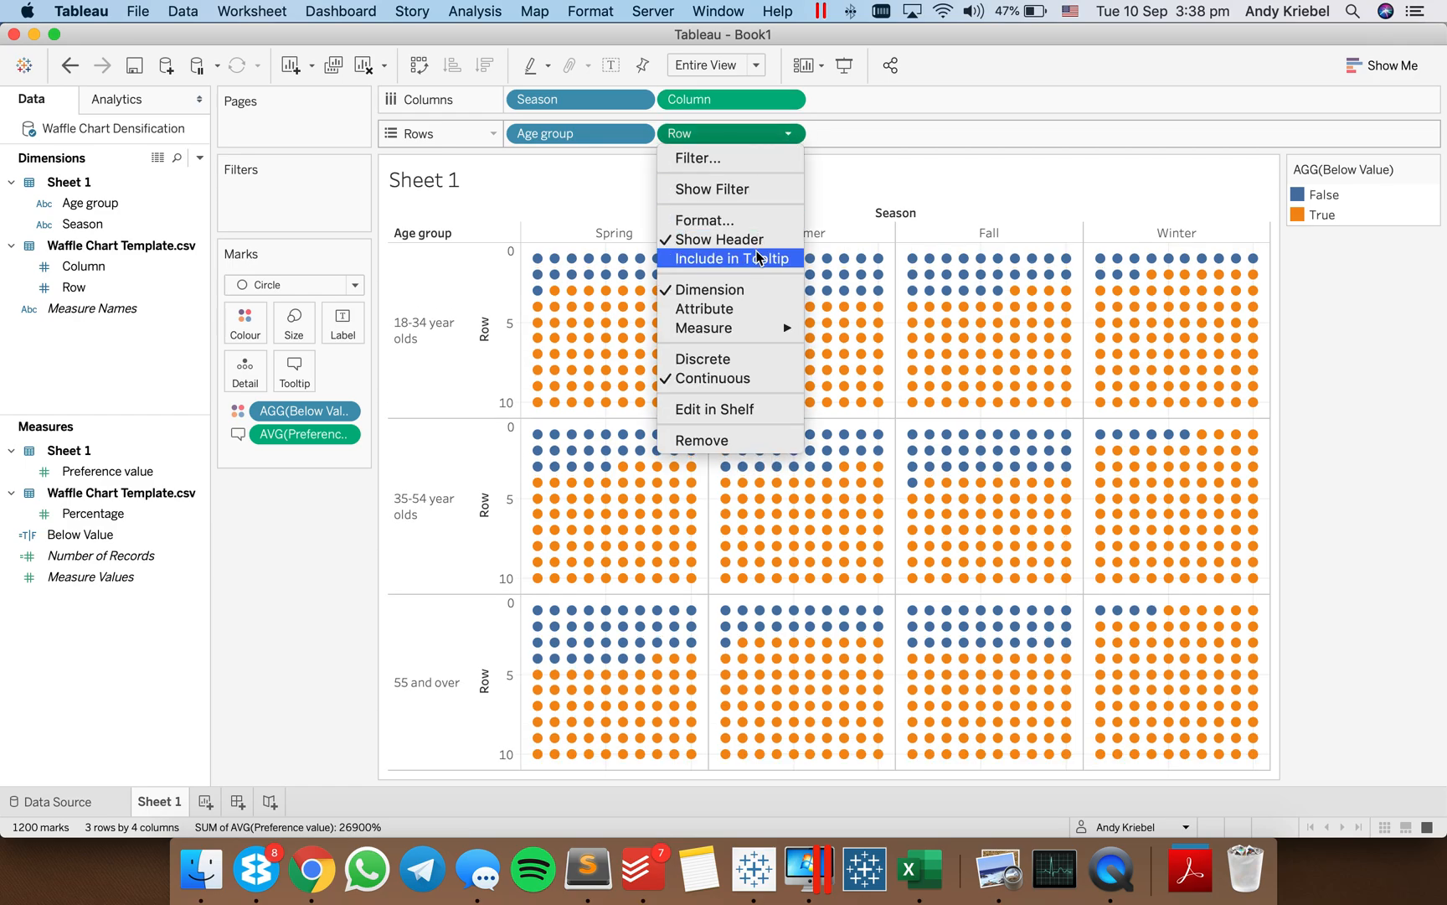
pyautogui.click(741, 239)
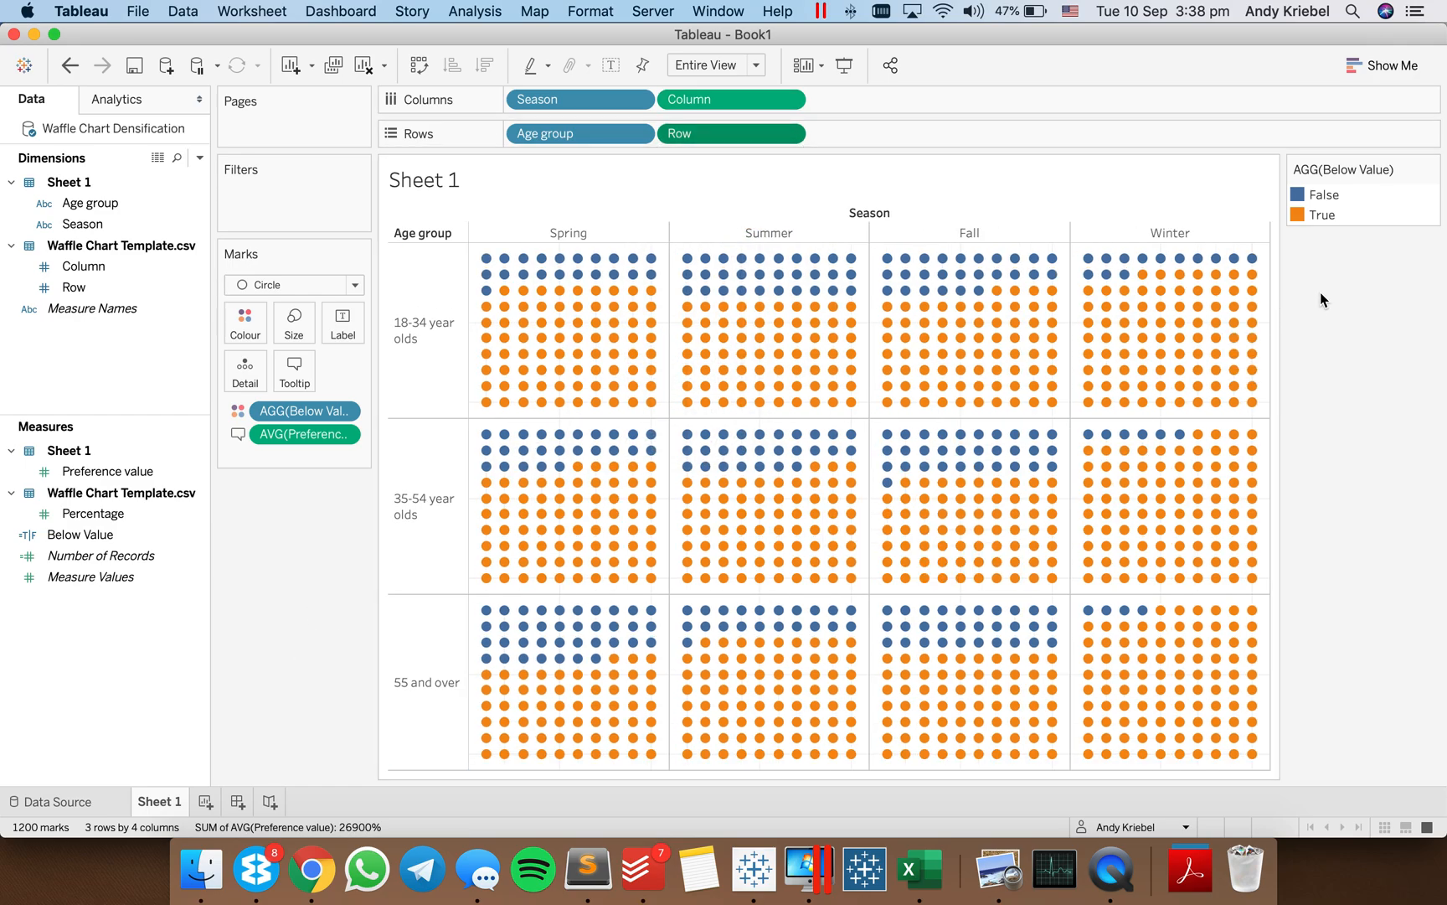
pyautogui.moveTo(982, 406)
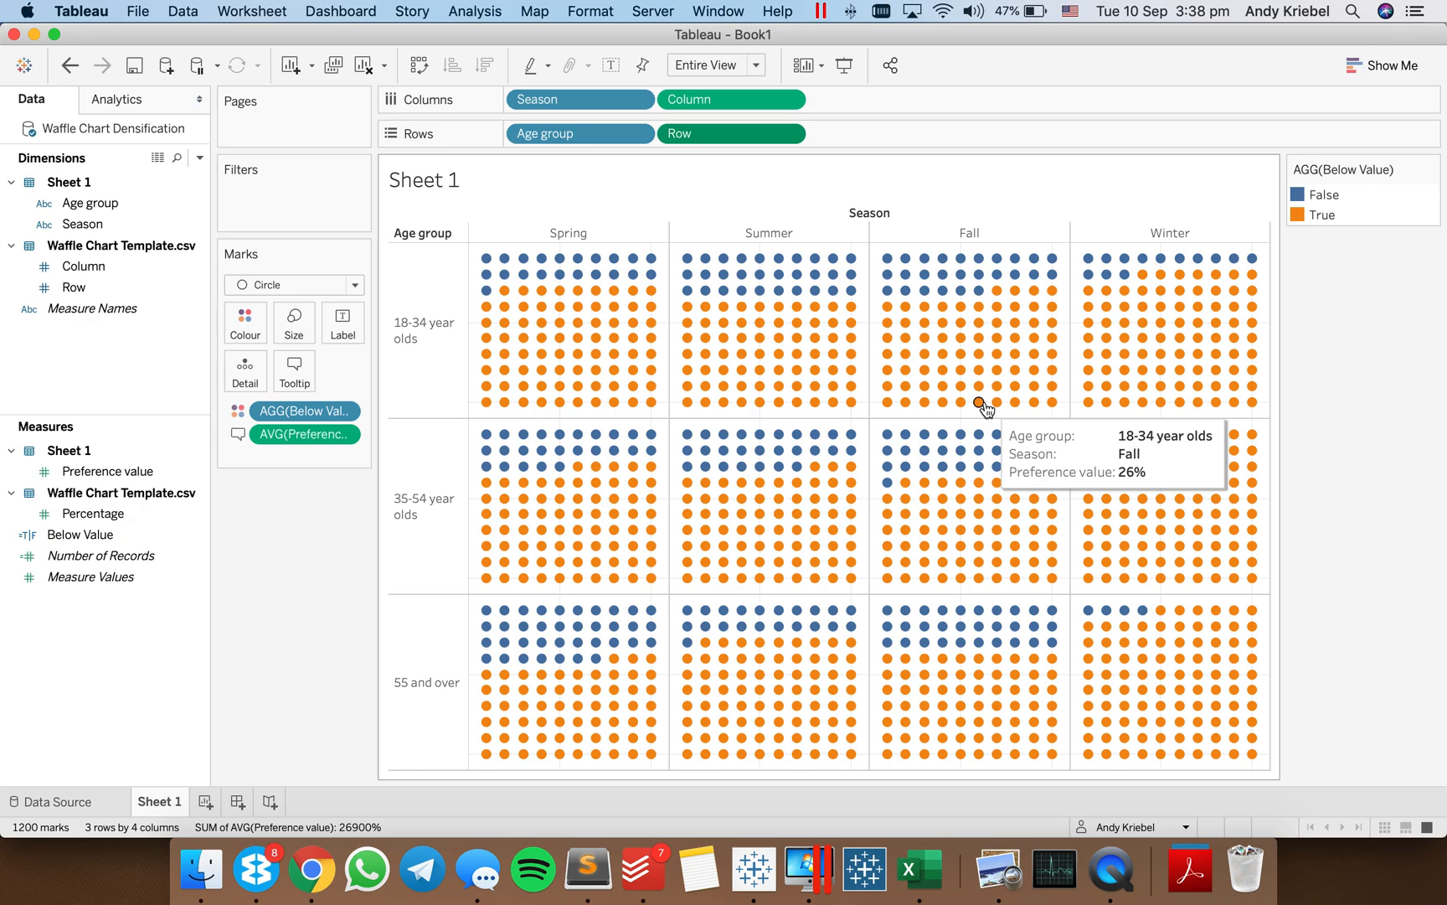
# Colour the Below Value items red for False and grey for True, and compare the chart with the reference image in Preview
pyautogui.doubleClick(1330, 198)
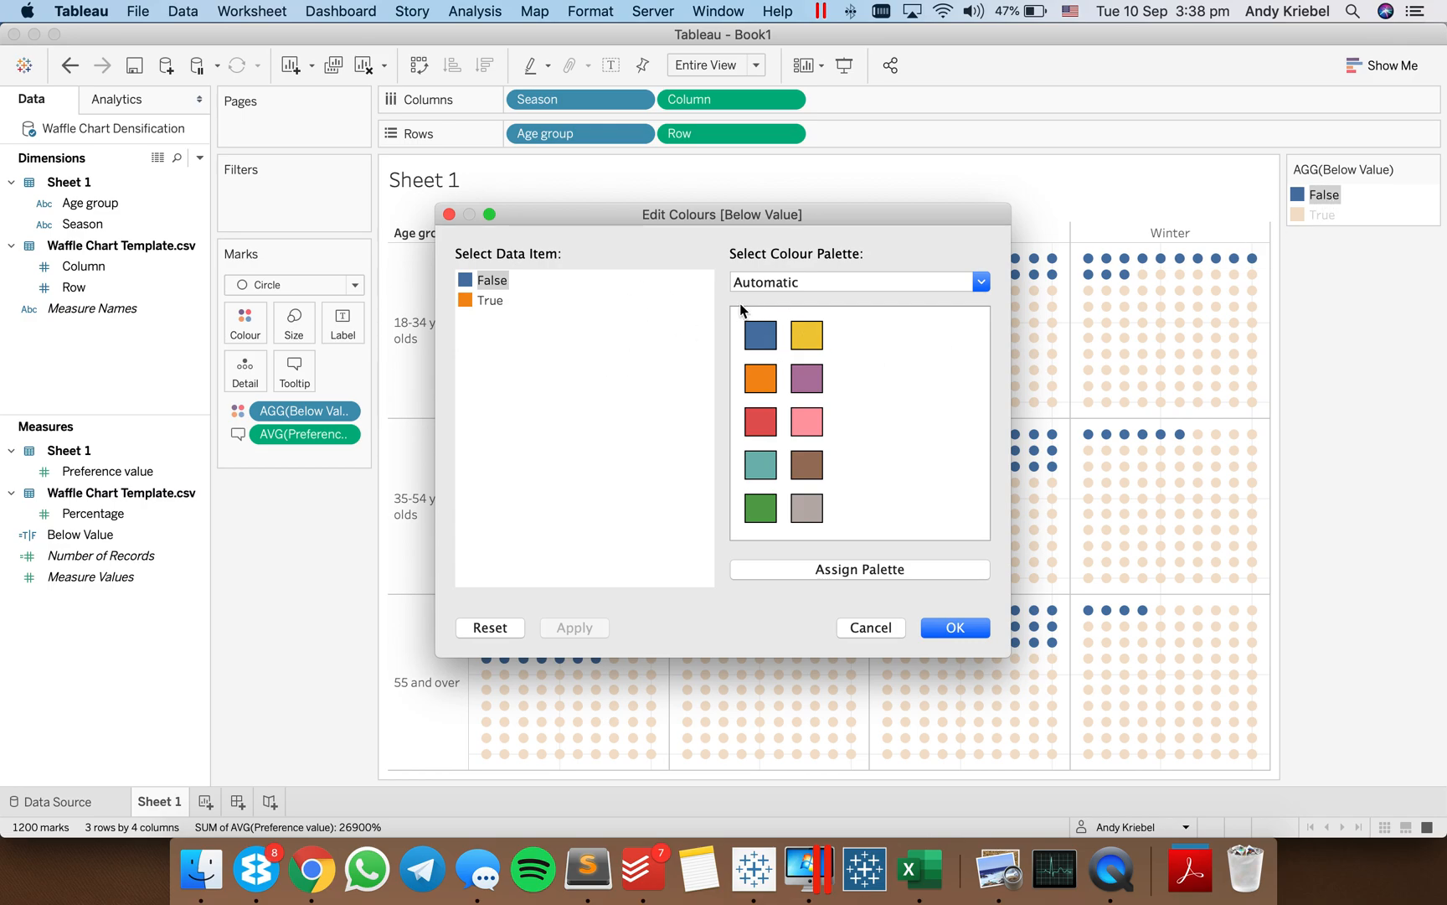
pyautogui.click(759, 419)
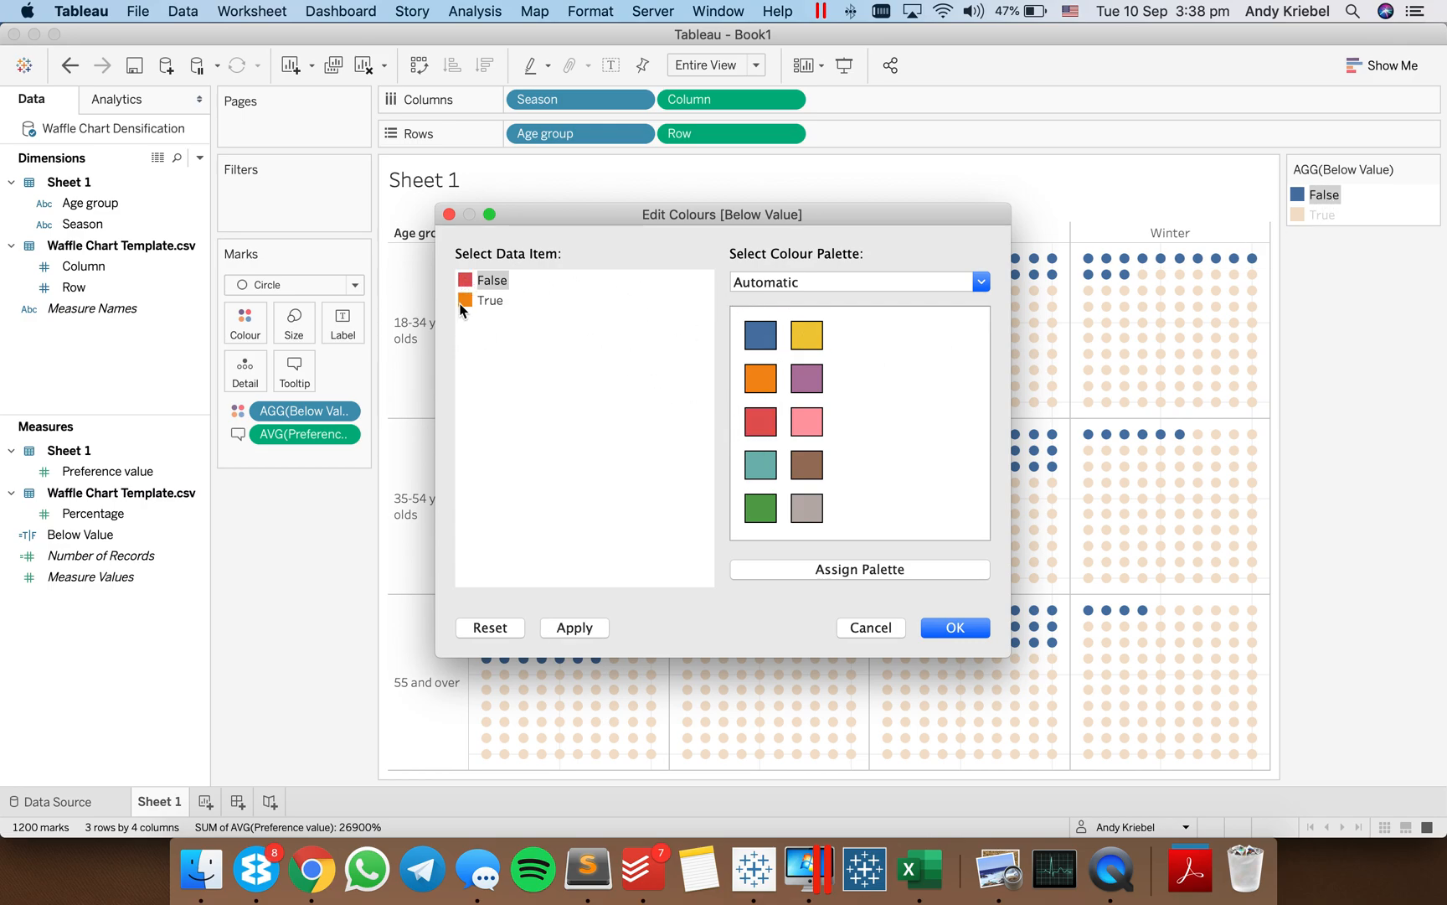
pyautogui.click(463, 305)
pyautogui.click(799, 512)
pyautogui.click(944, 630)
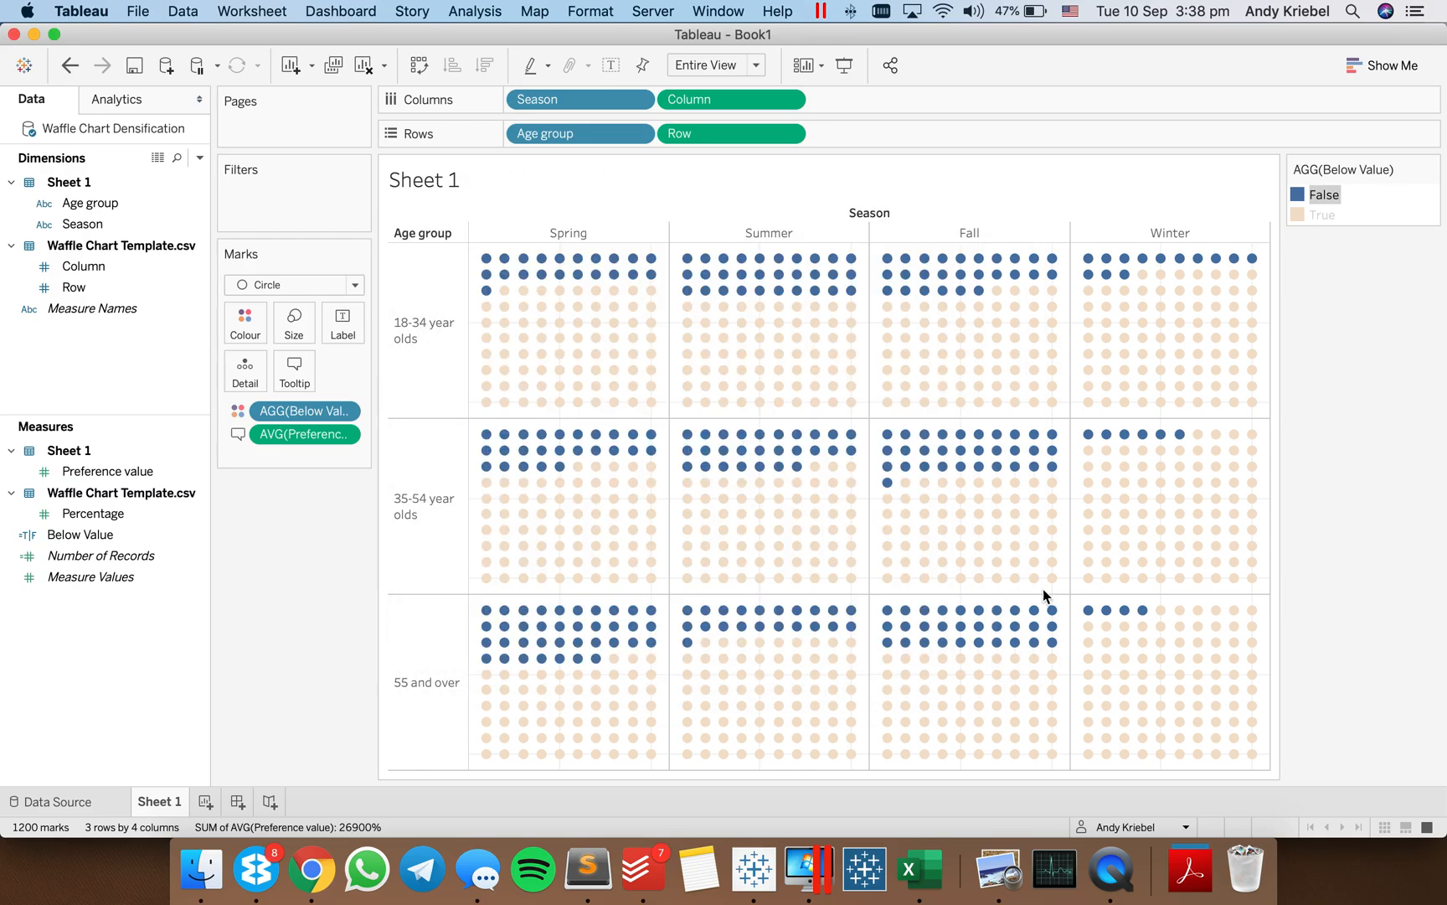
pyautogui.click(1348, 471)
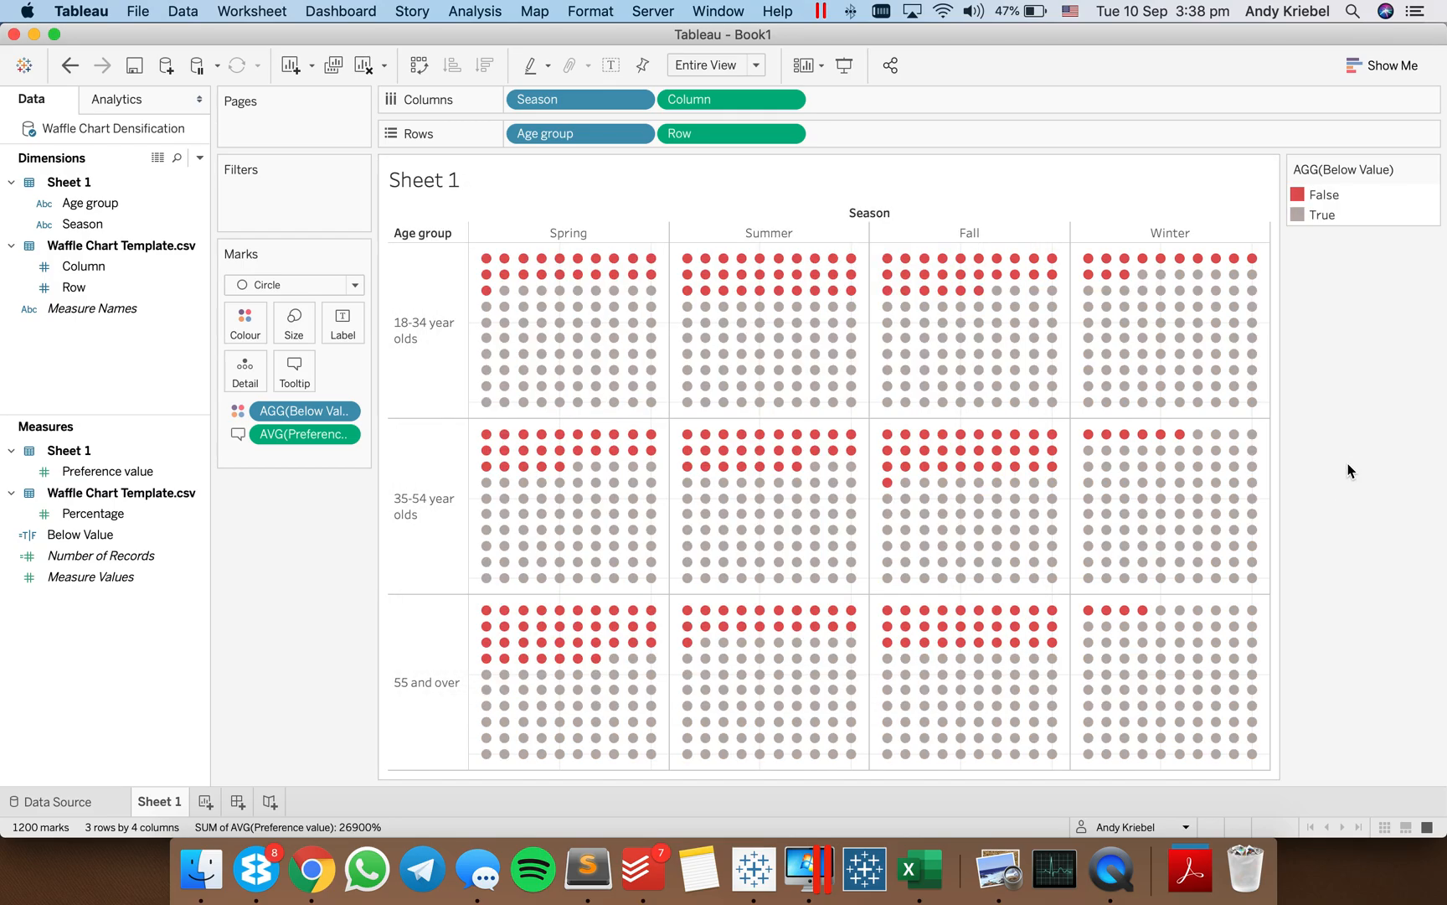
pyautogui.press('super+Tab')
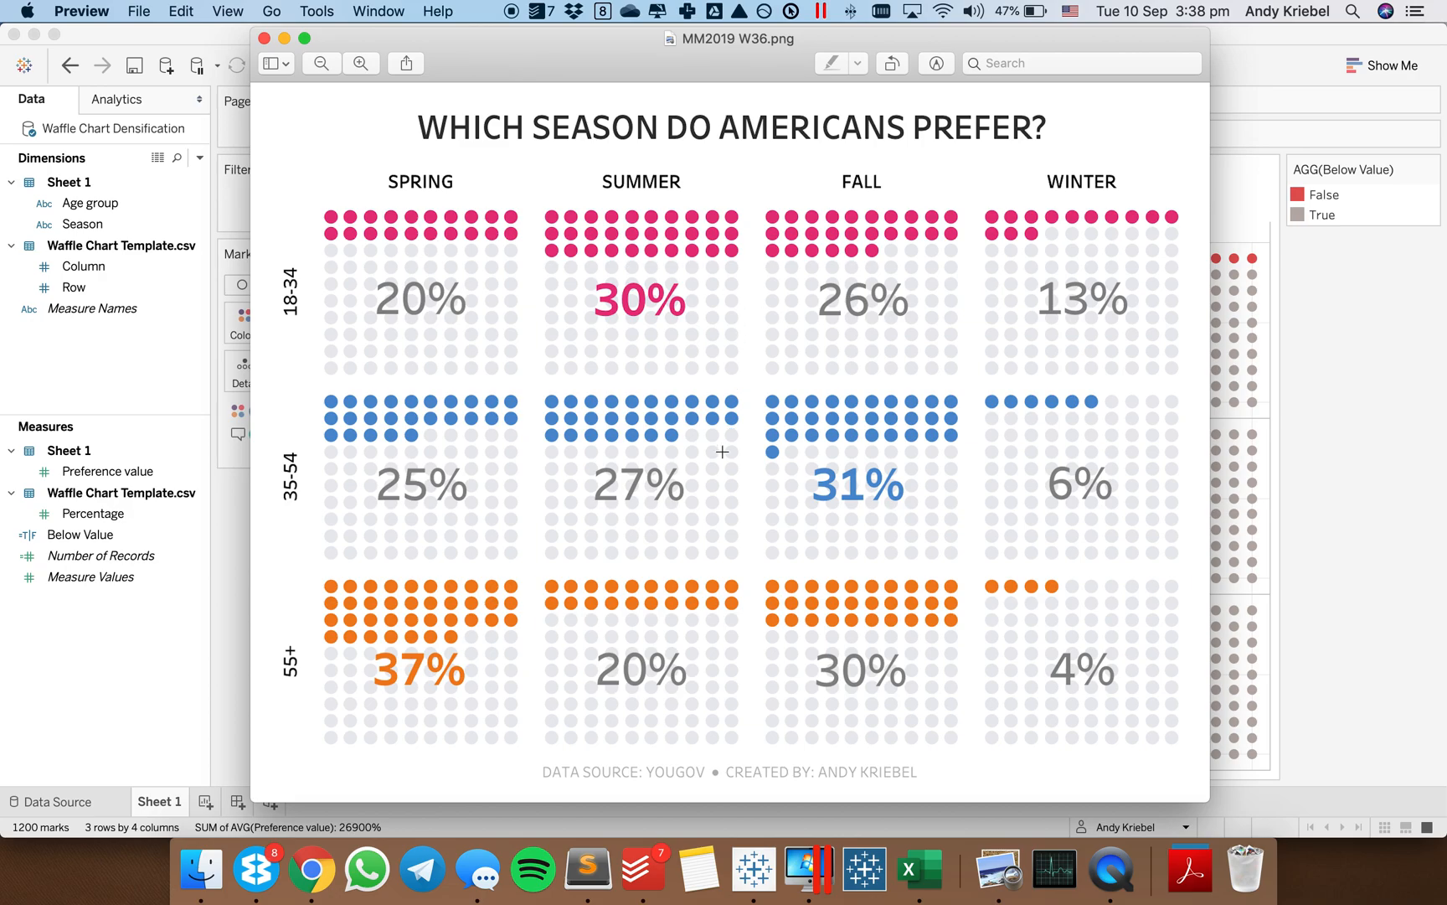
pyautogui.press('super+Tab')
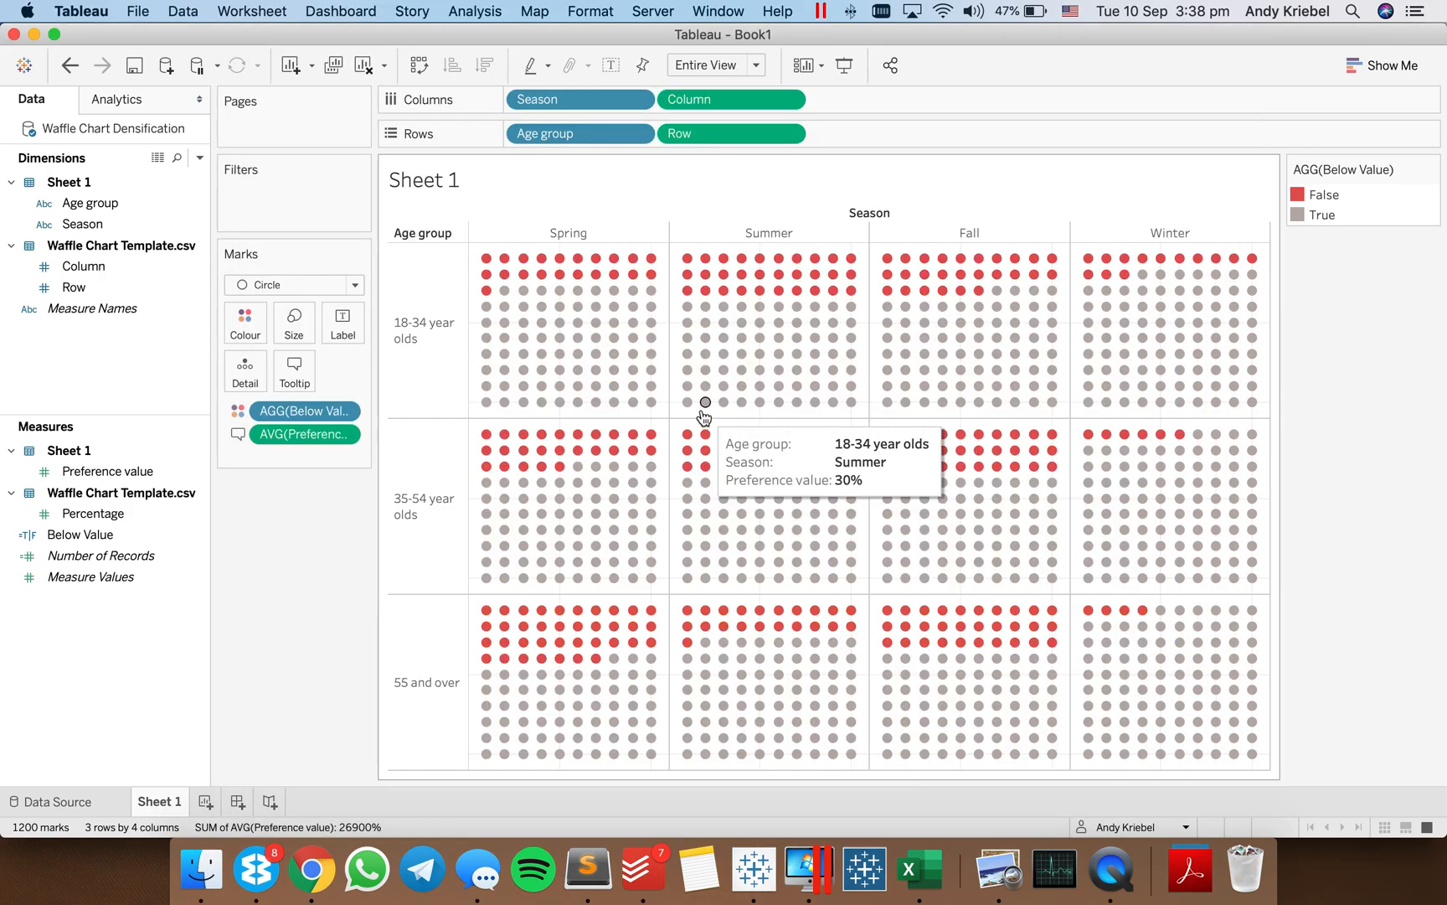
pyautogui.press('super+Tab')
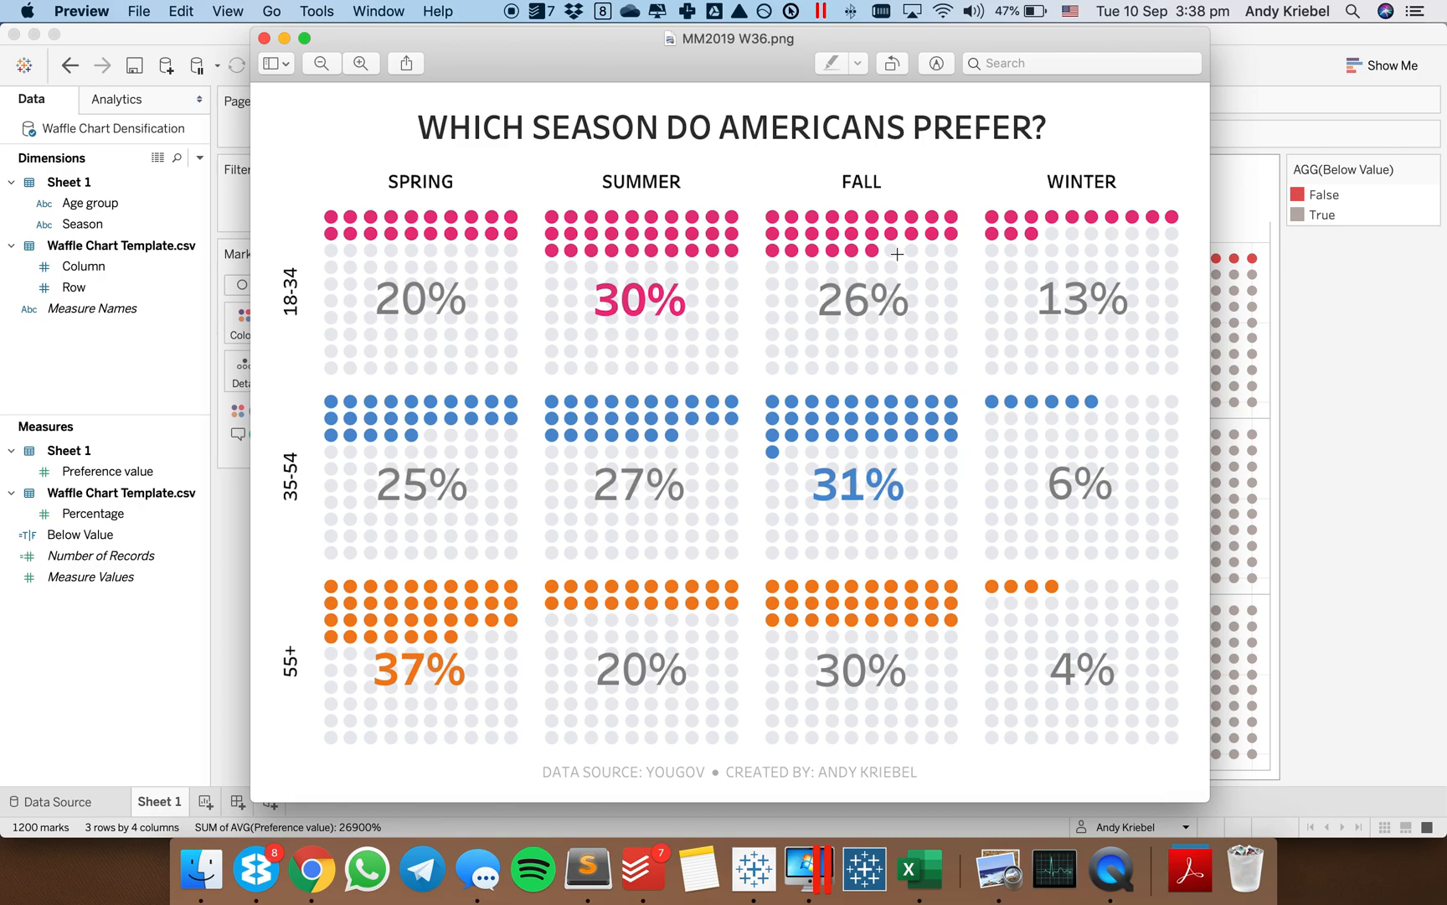
pyautogui.press('super+Tab')
pyautogui.click(84, 287)
pyautogui.click(82, 224)
pyautogui.moveTo(83, 202); pyautogui.dragTo(239, 372)
pyautogui.click(240, 436)
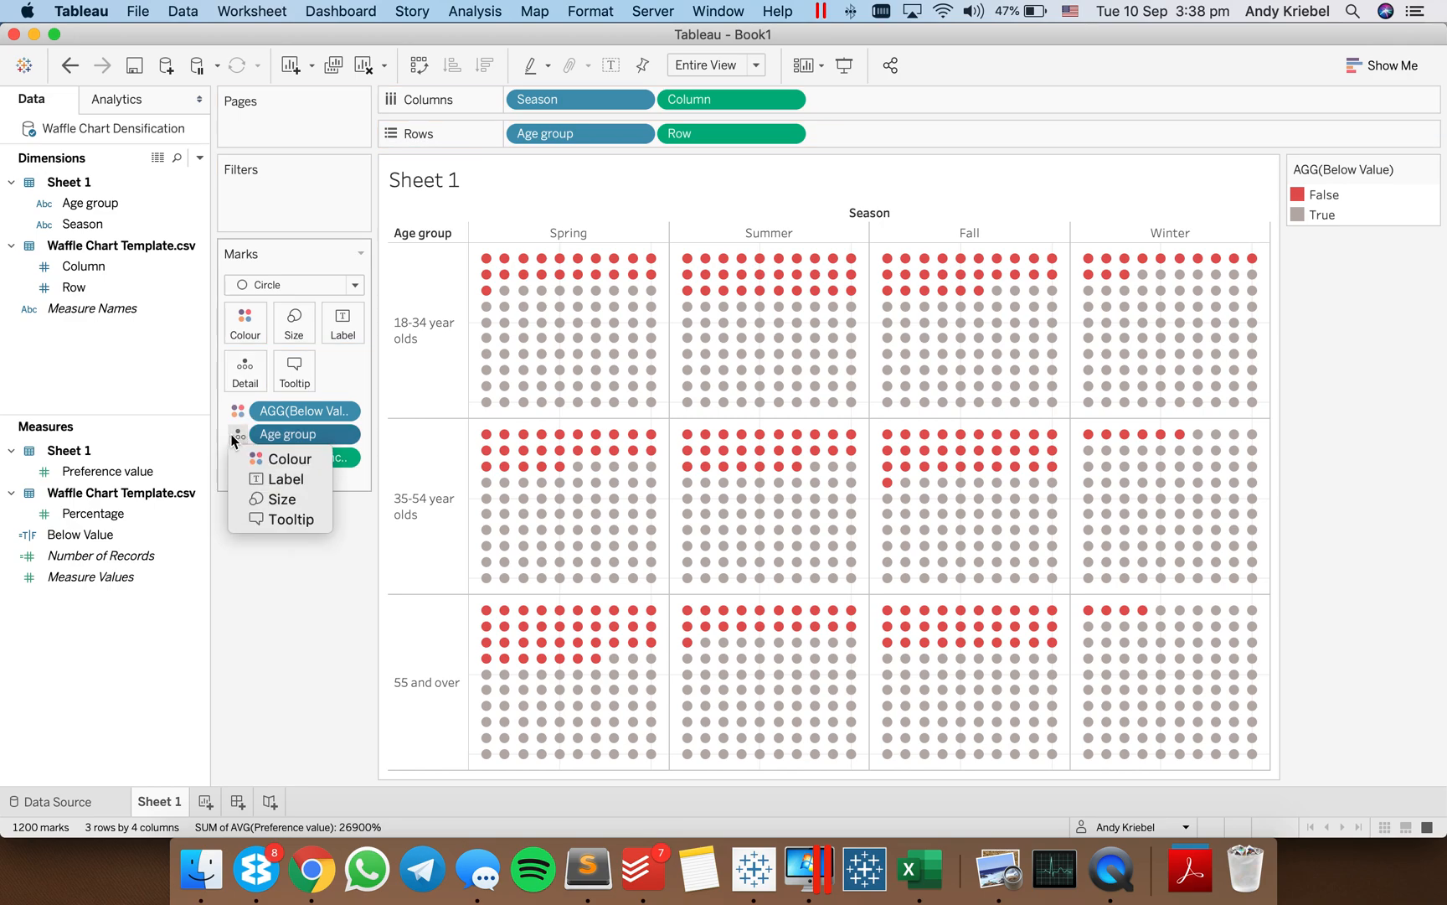
pyautogui.click(148, 392)
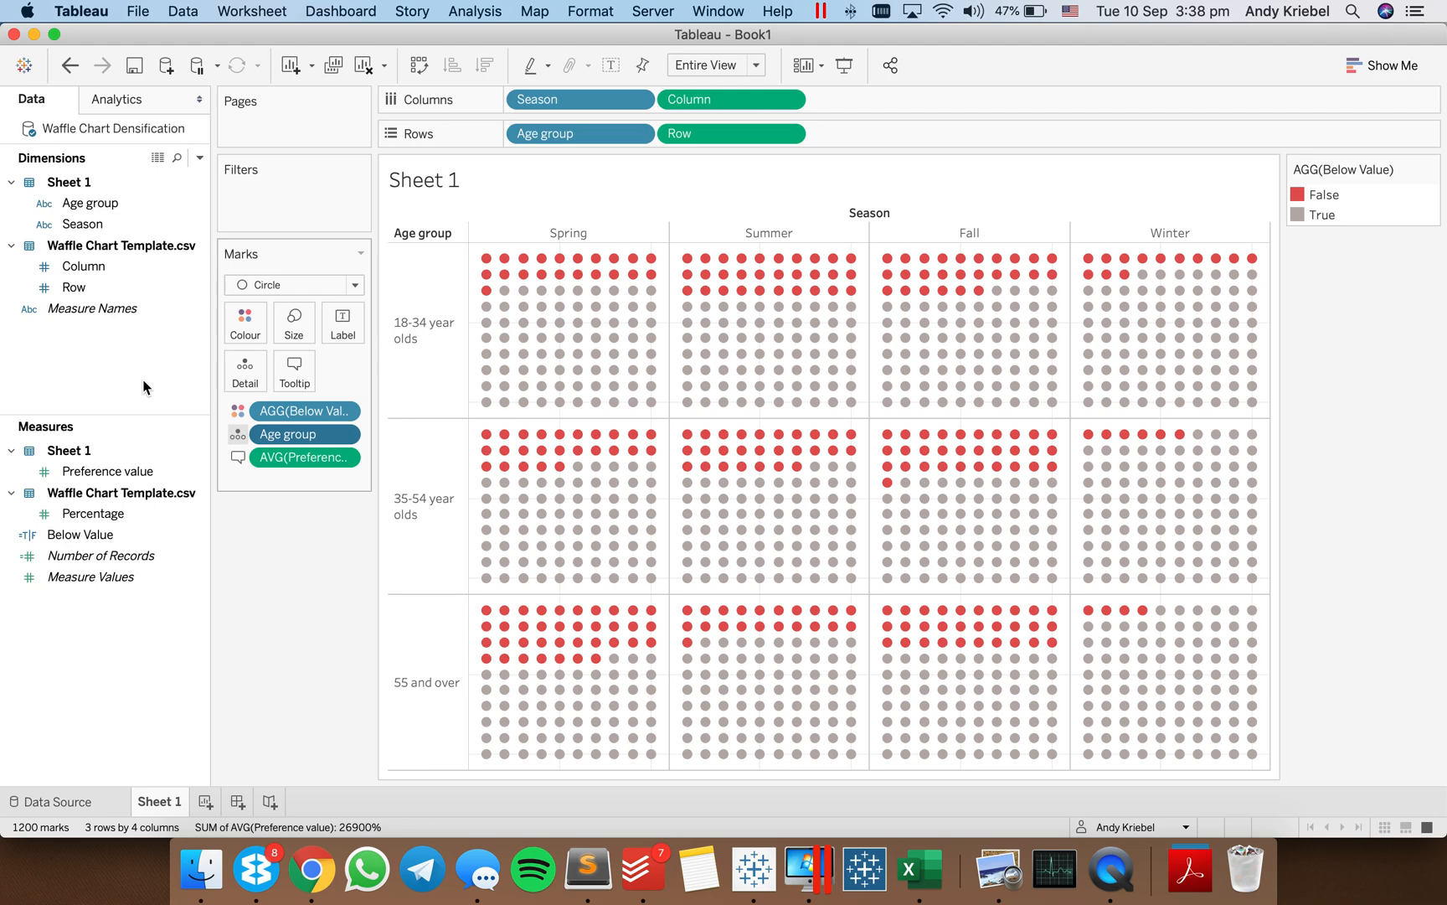
pyautogui.press('Delete')
# Colour the dots by Age group in addition to Below Value
pyautogui.click(83, 207)
pyautogui.moveTo(83, 208); pyautogui.dragTo(281, 571)
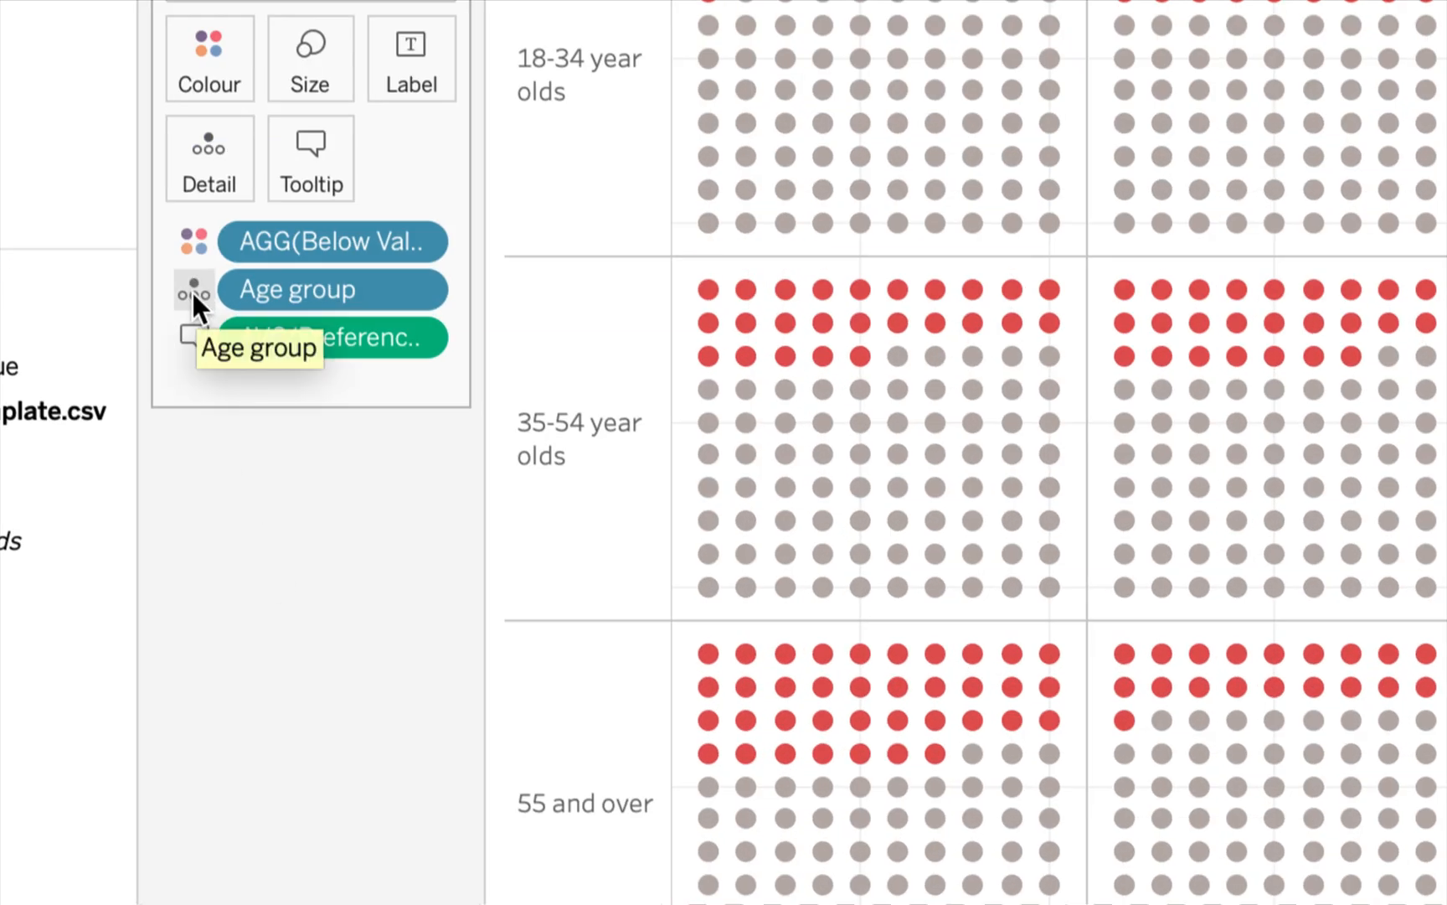
pyautogui.click(193, 293)
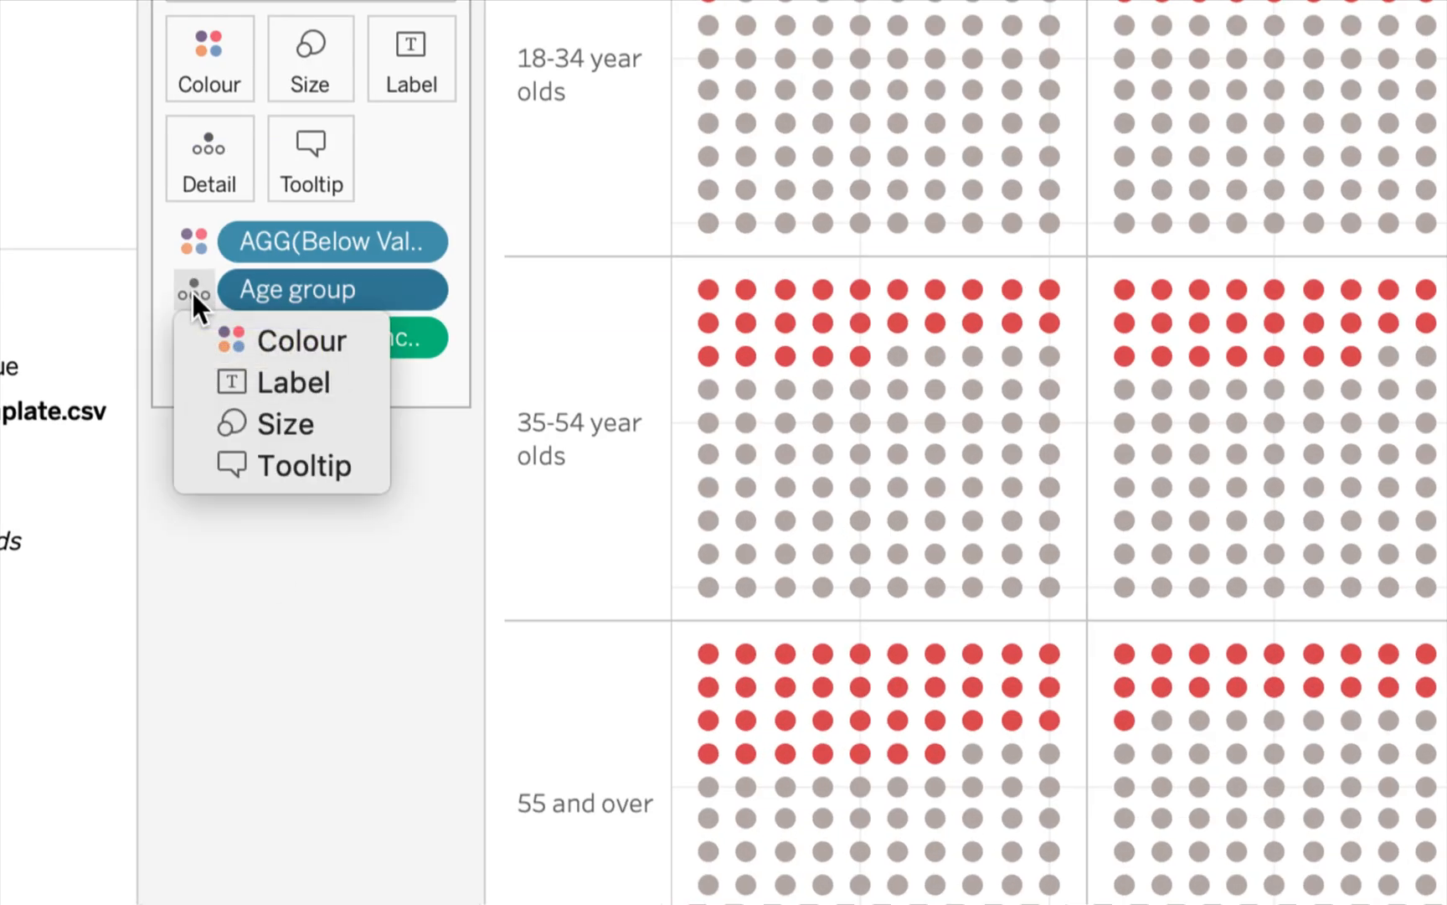
pyautogui.click(254, 340)
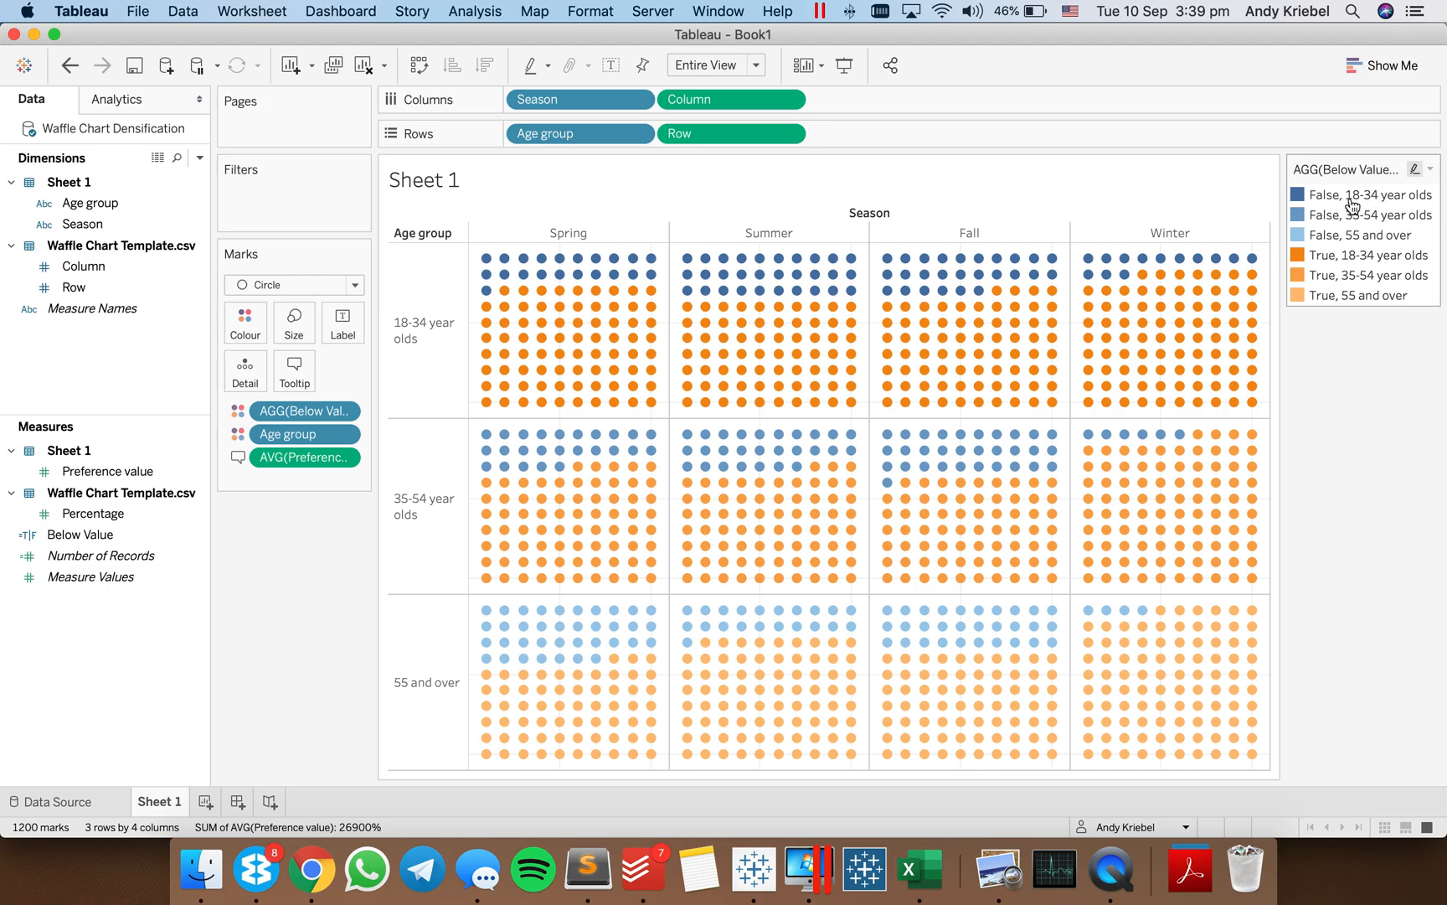
# Colour the three True age-group items light grey from the Seattle Greys palette
pyautogui.doubleClick(1367, 265)
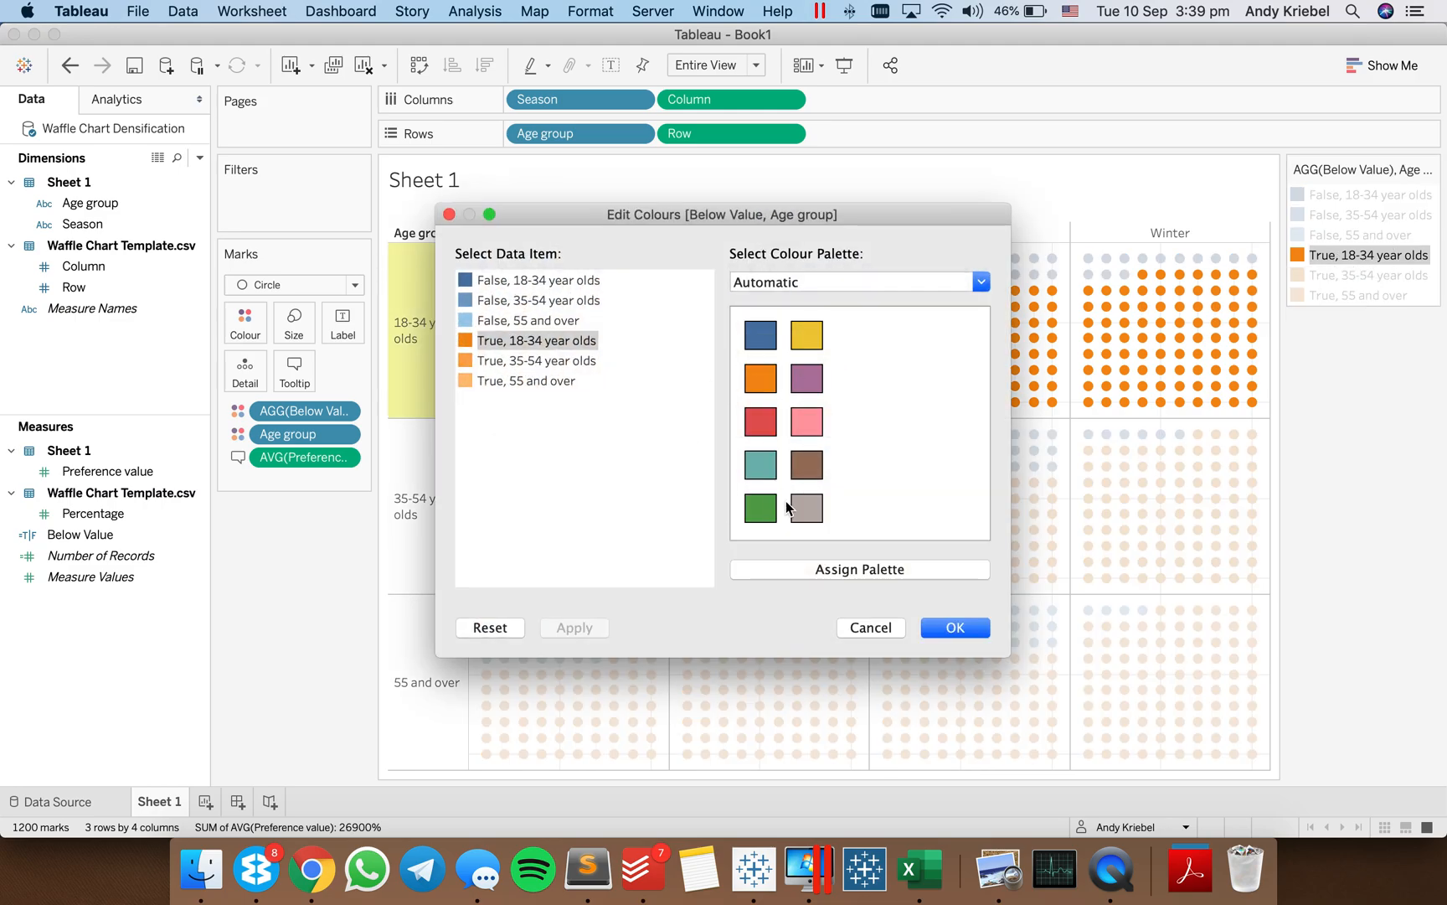
pyautogui.click(829, 284)
pyautogui.click(802, 126)
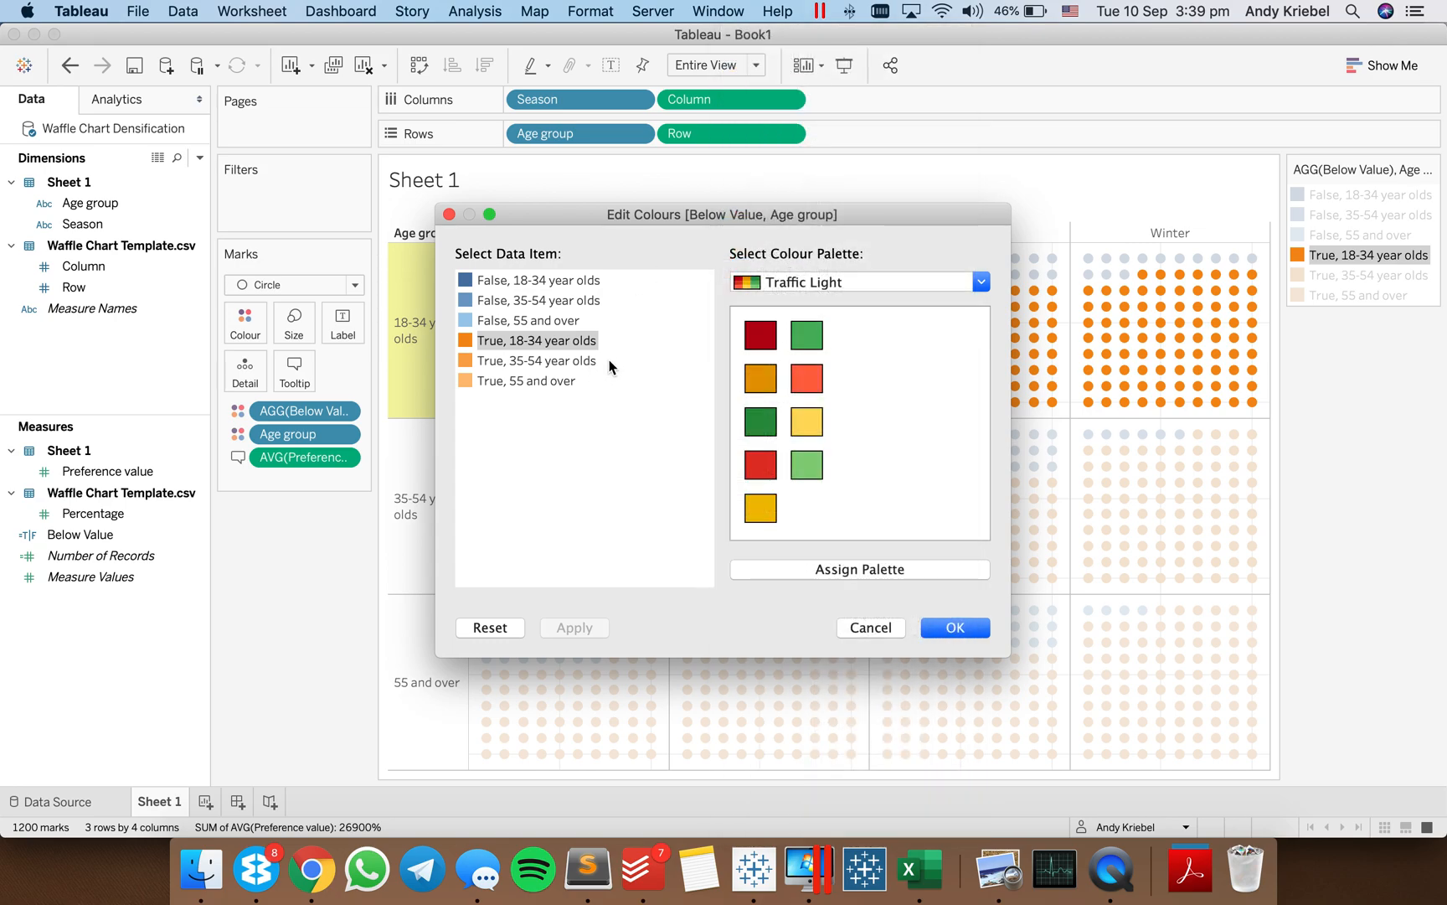
pyautogui.click(749, 282)
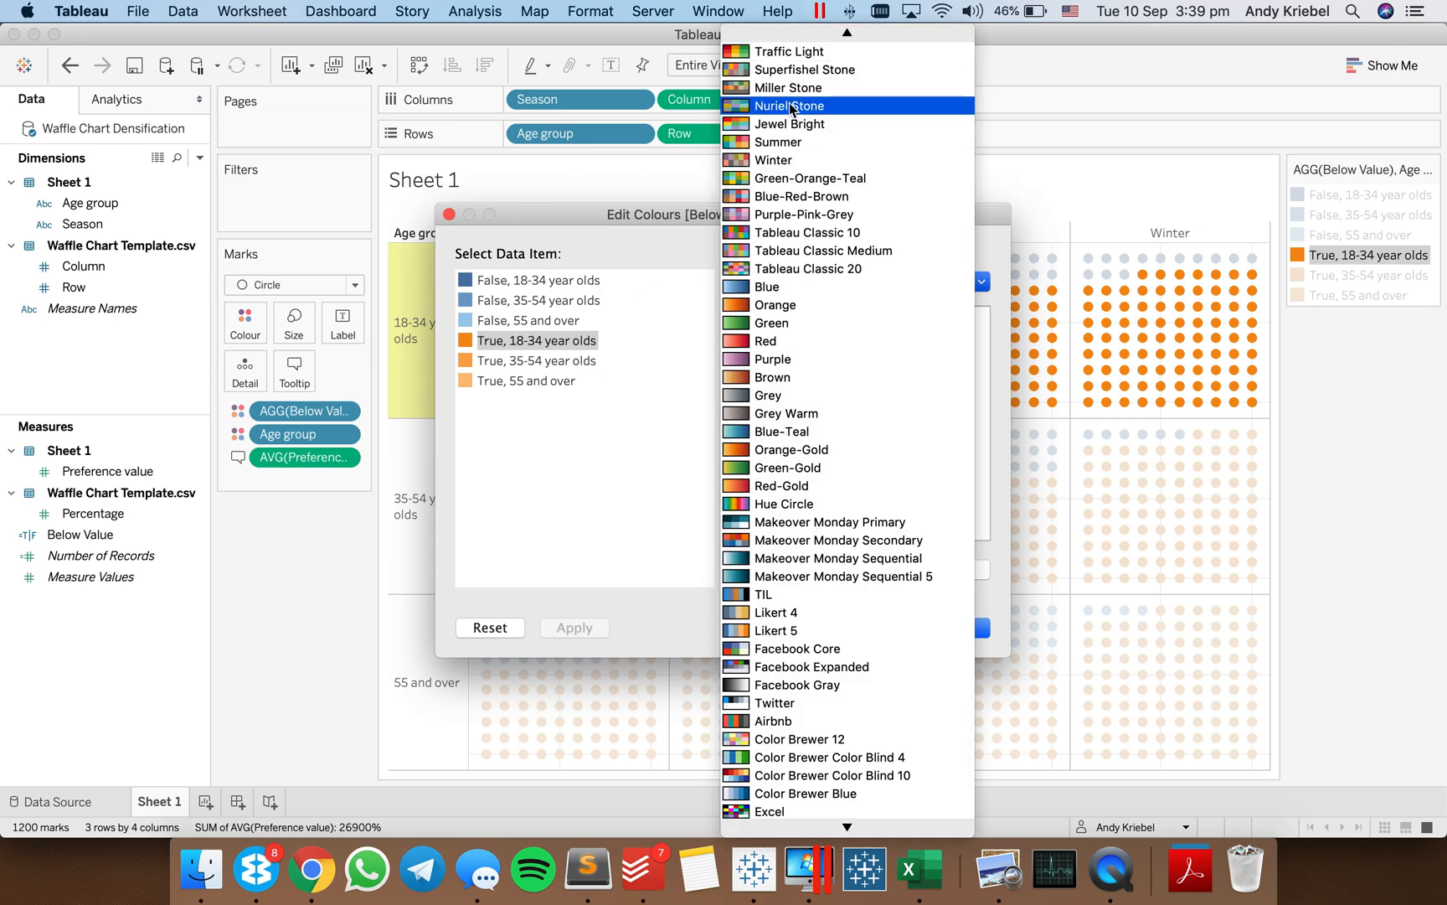
pyautogui.scroll(2, 803, 242)
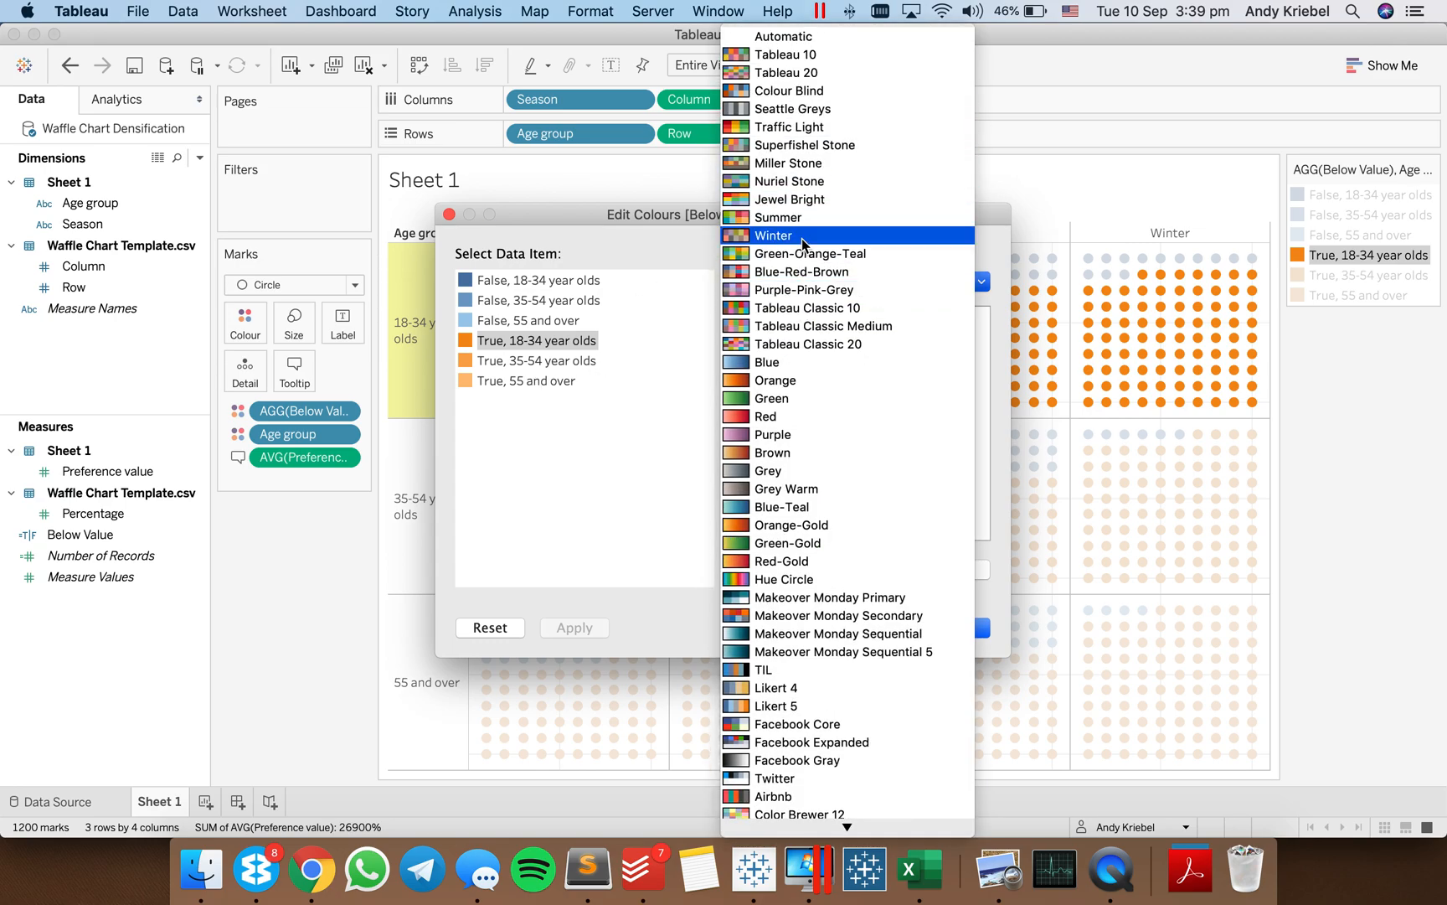
pyautogui.click(792, 108)
pyautogui.keyDown('shift'); pyautogui.click(540, 380); pyautogui.keyUp('shift')
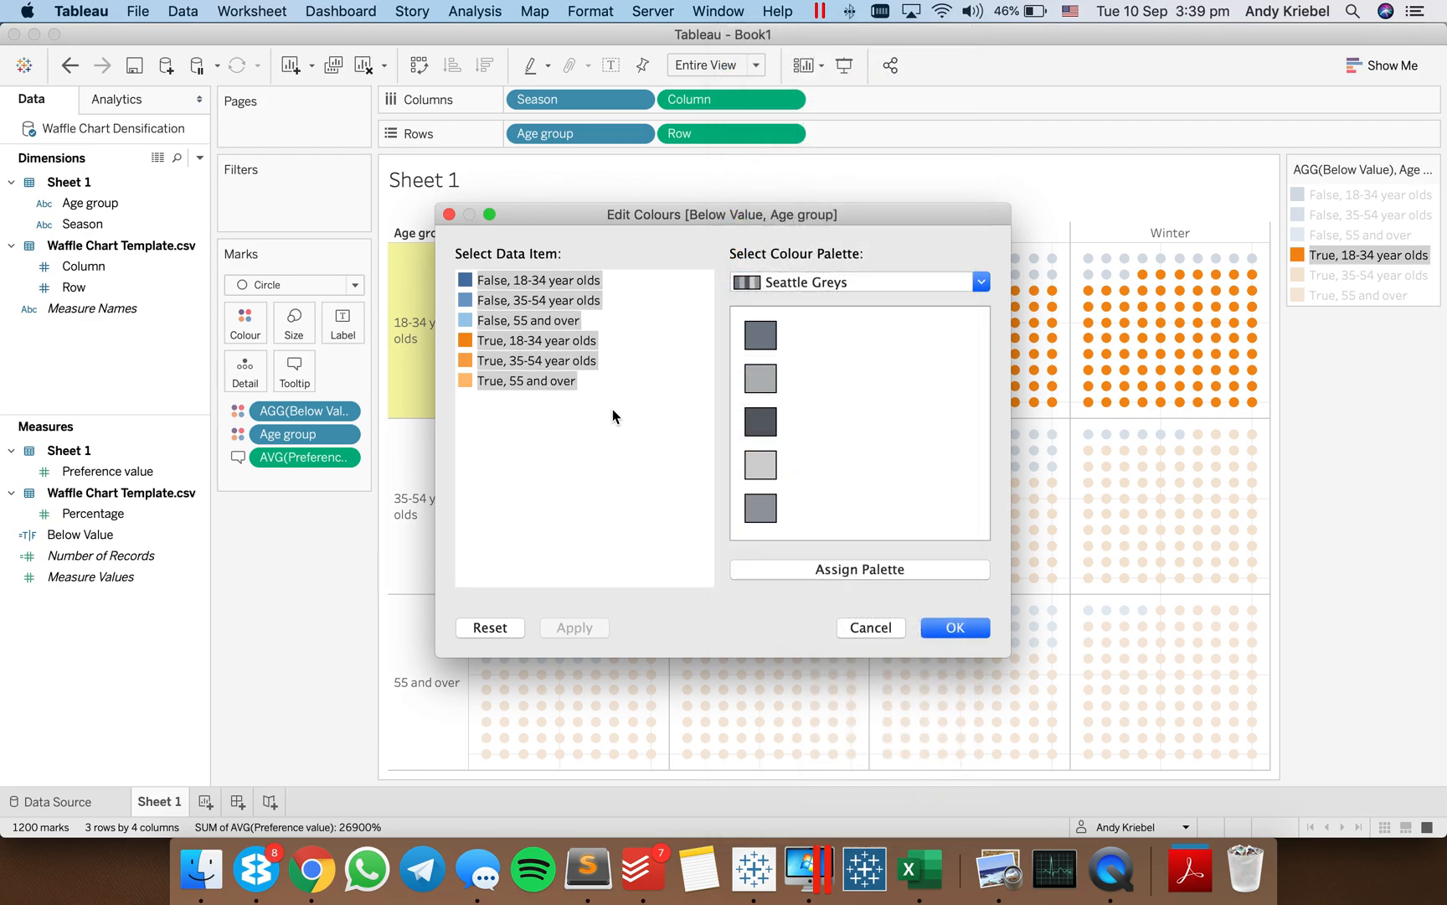
pyautogui.click(540, 341)
pyautogui.keyDown('shift'); pyautogui.click(536, 383); pyautogui.keyUp('shift')
pyautogui.click(756, 472)
# Give the False items custom swatch colours: teal for 18-34 year olds and blue for 35-54 year olds
pyautogui.click(574, 282)
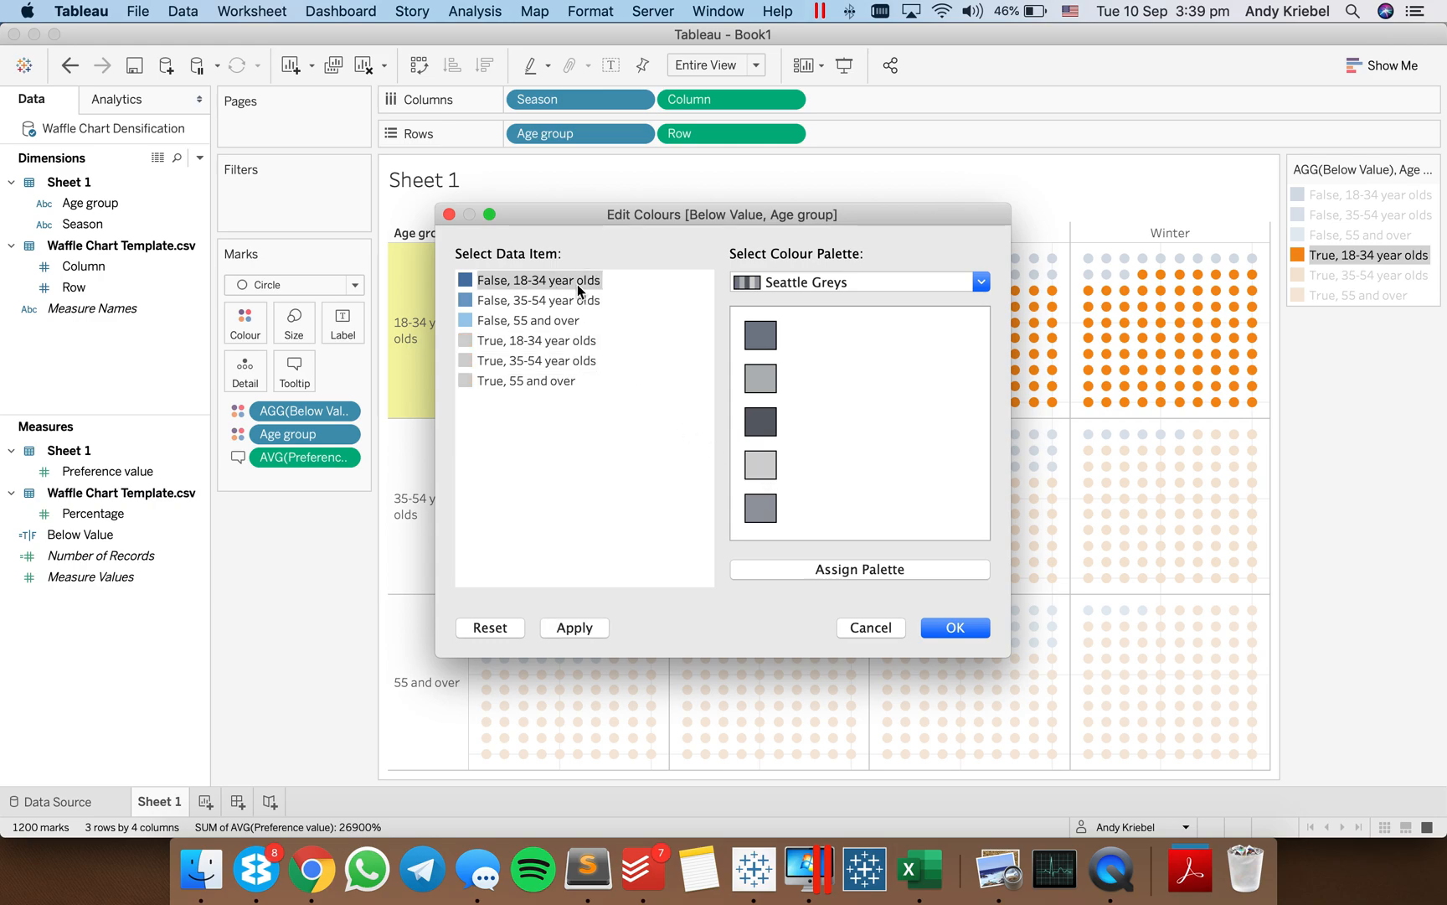
pyautogui.doubleClick(513, 282)
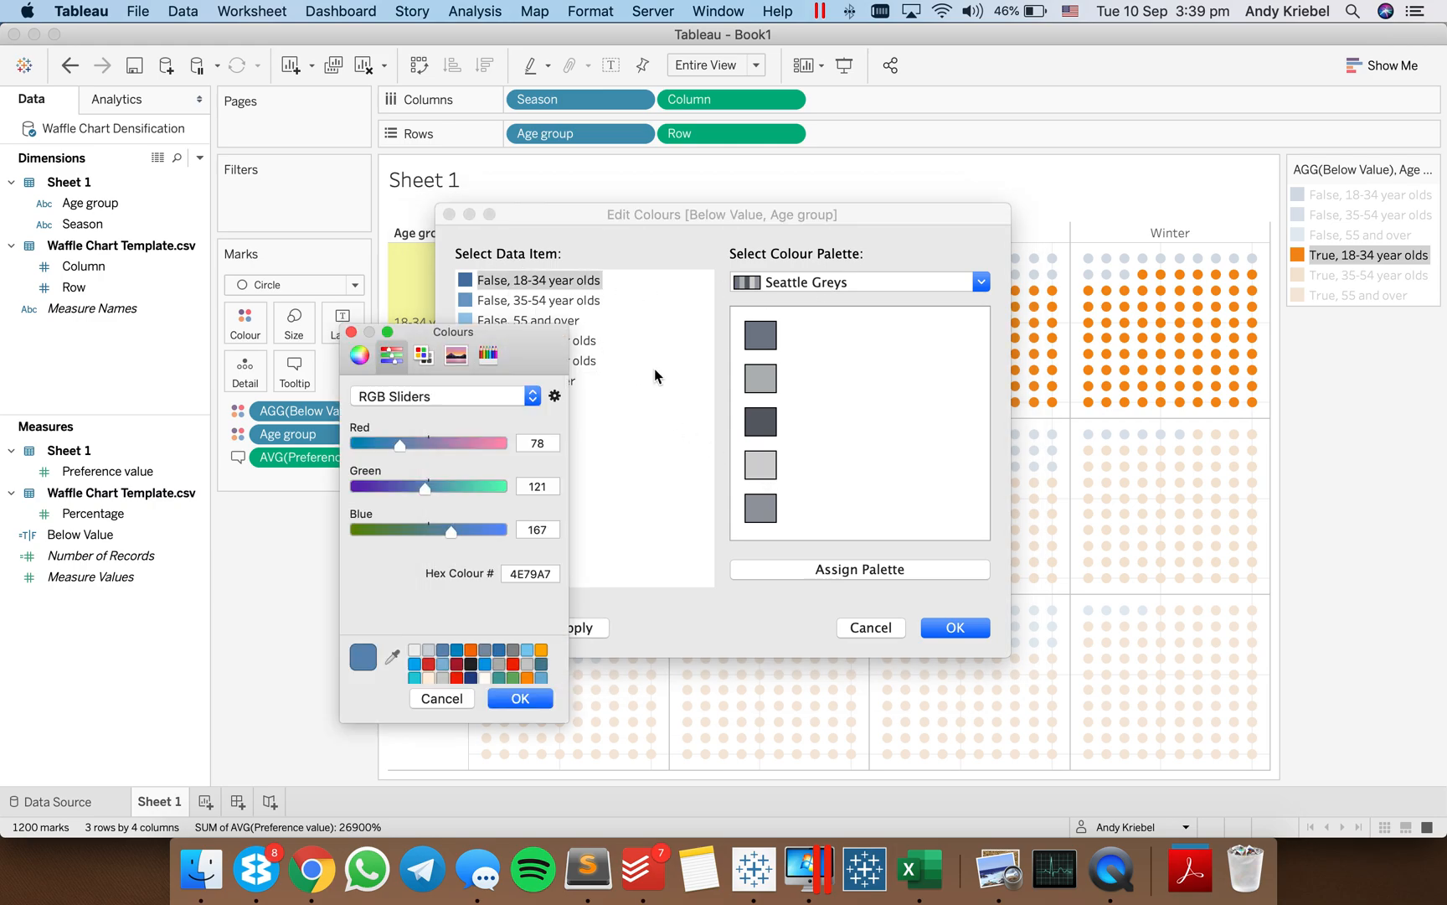
pyautogui.scroll(-5, 519, 670)
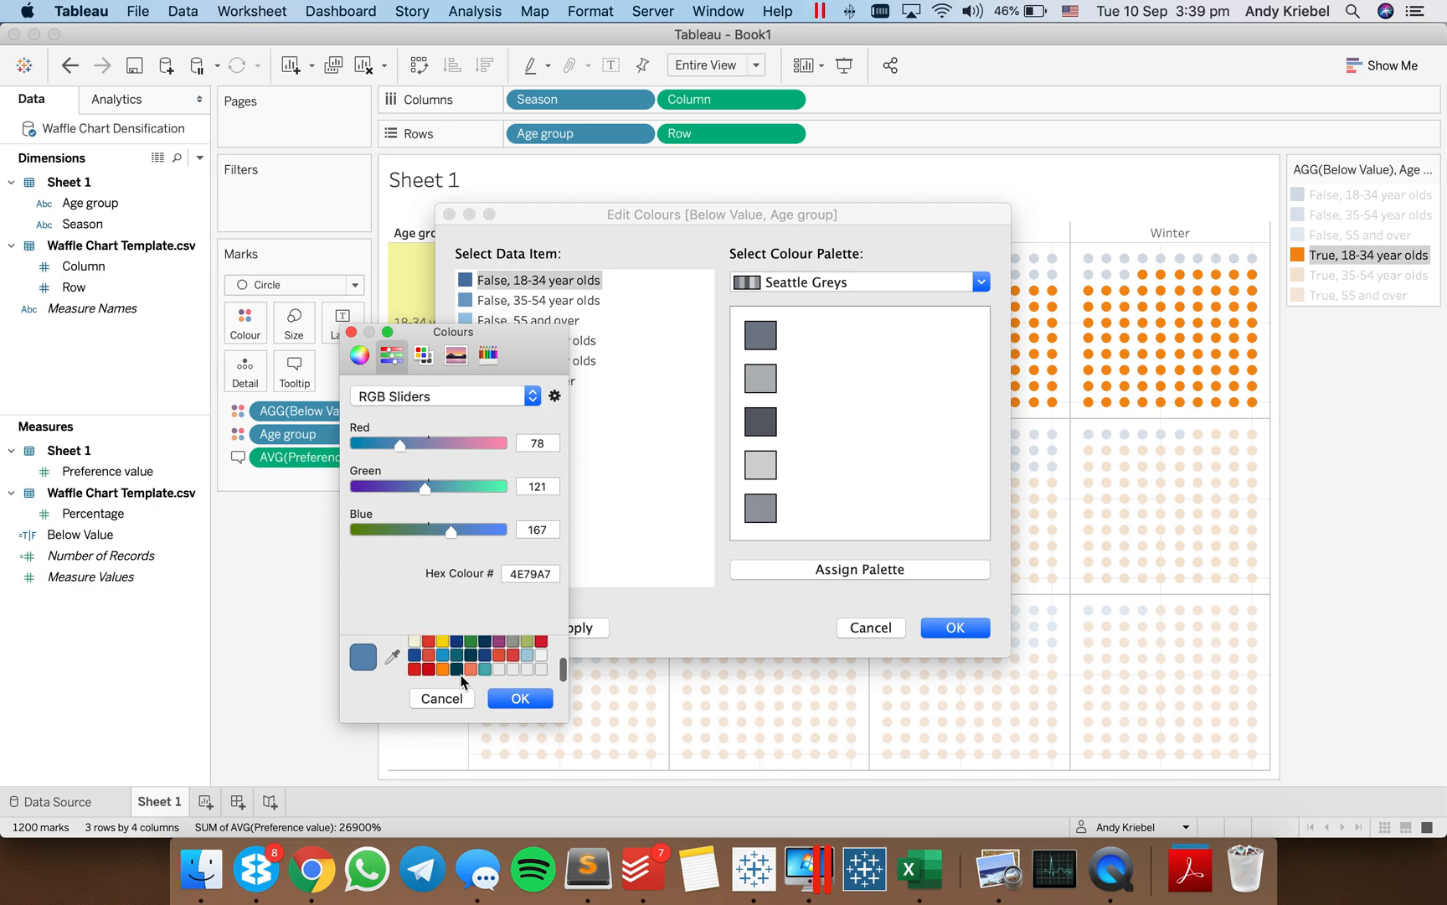
pyautogui.click(485, 670)
pyautogui.click(519, 698)
pyautogui.doubleClick(468, 302)
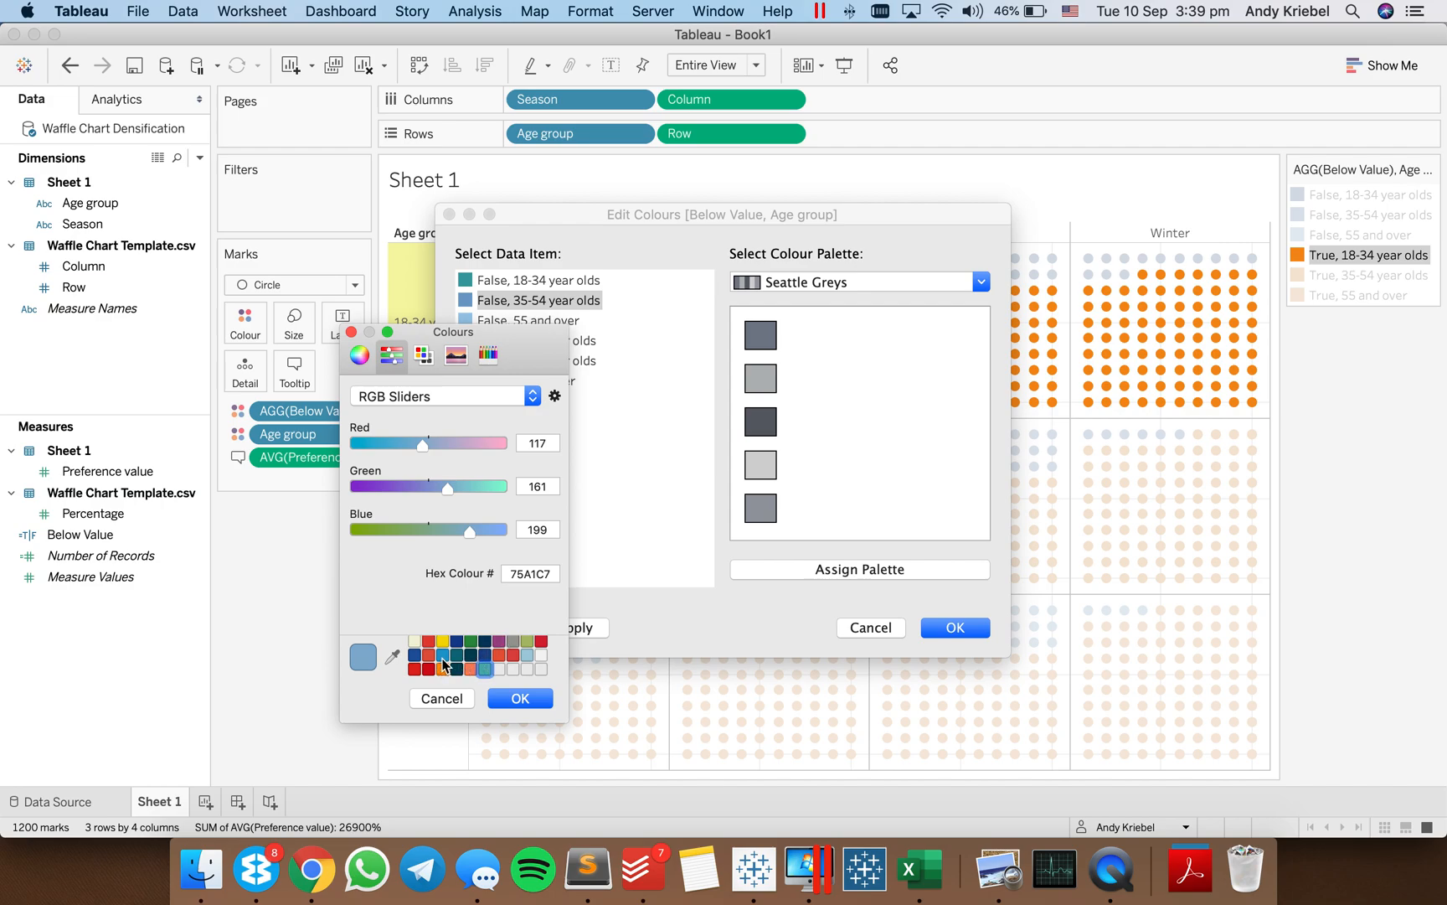
pyautogui.click(444, 666)
pyautogui.click(520, 697)
# Set the False, 55 and over item to orange-red EC6F4F and apply the colour edits to the chart
pyautogui.click(462, 320)
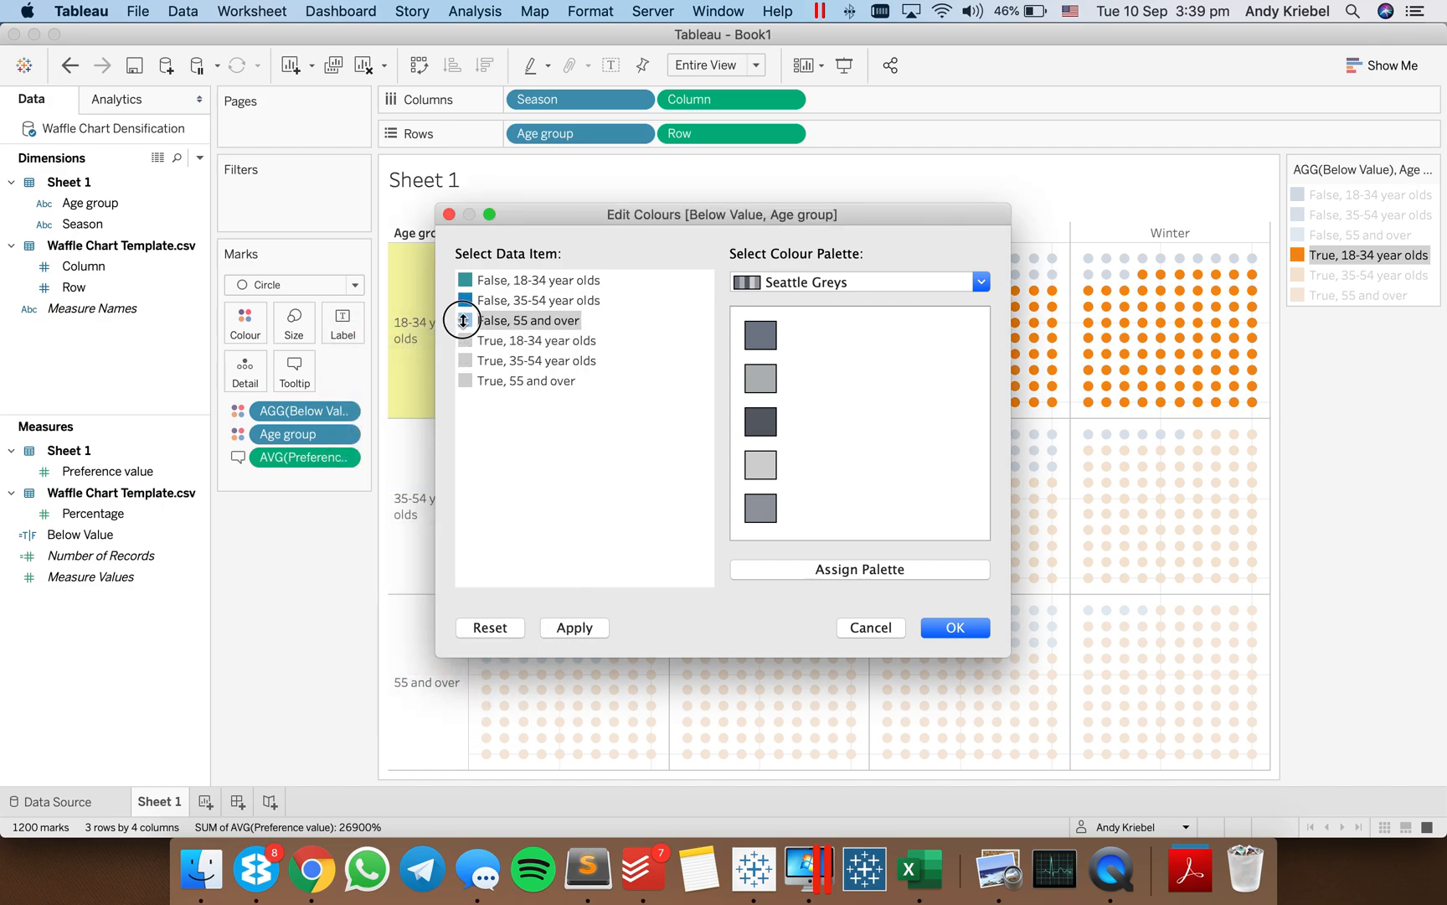
pyautogui.doubleClick(463, 320)
pyautogui.click(470, 668)
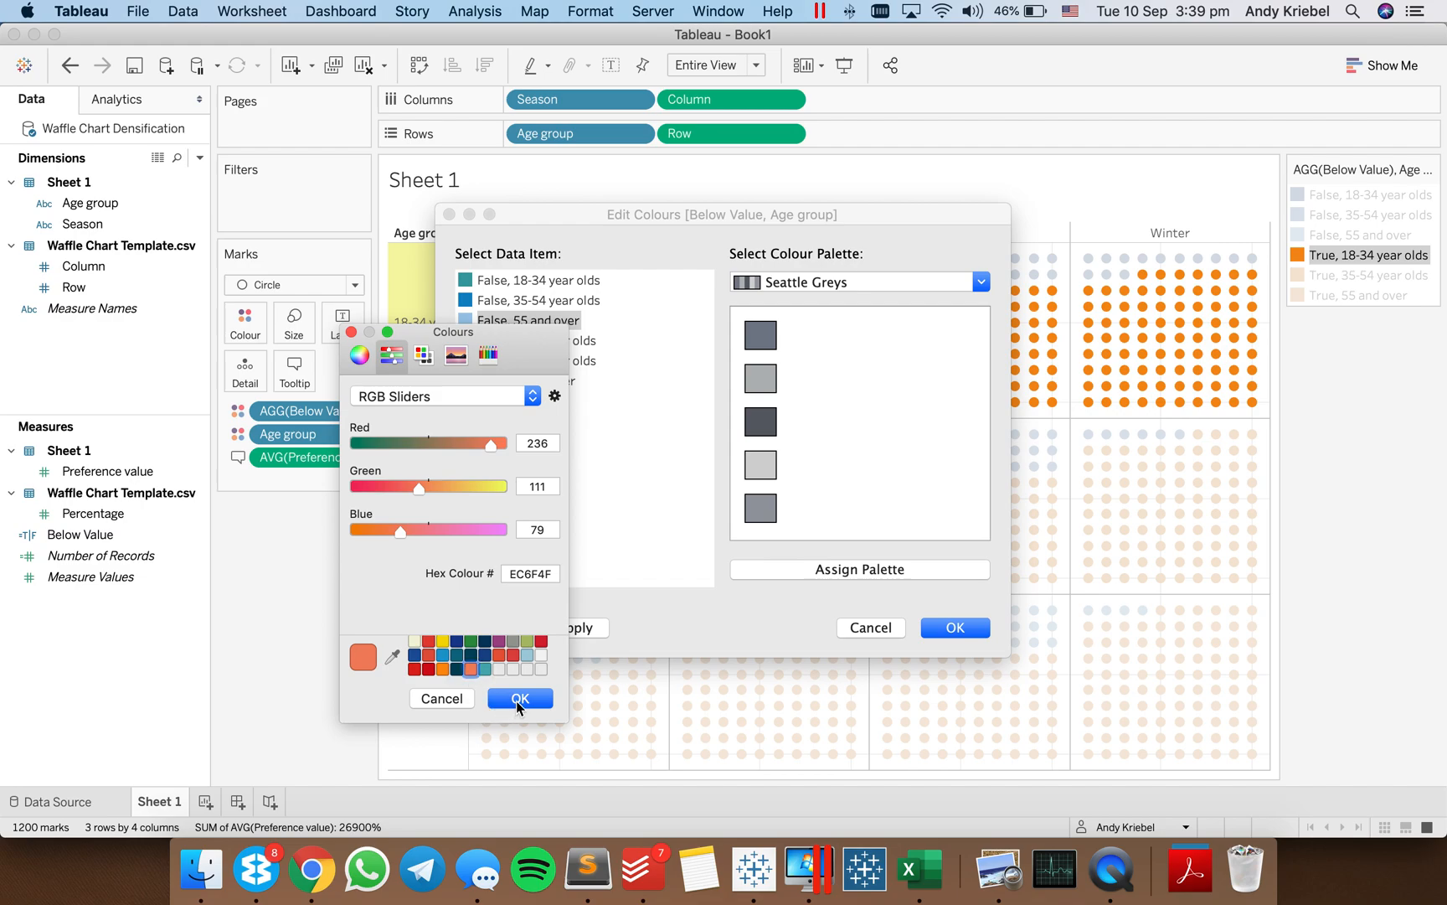
pyautogui.click(519, 699)
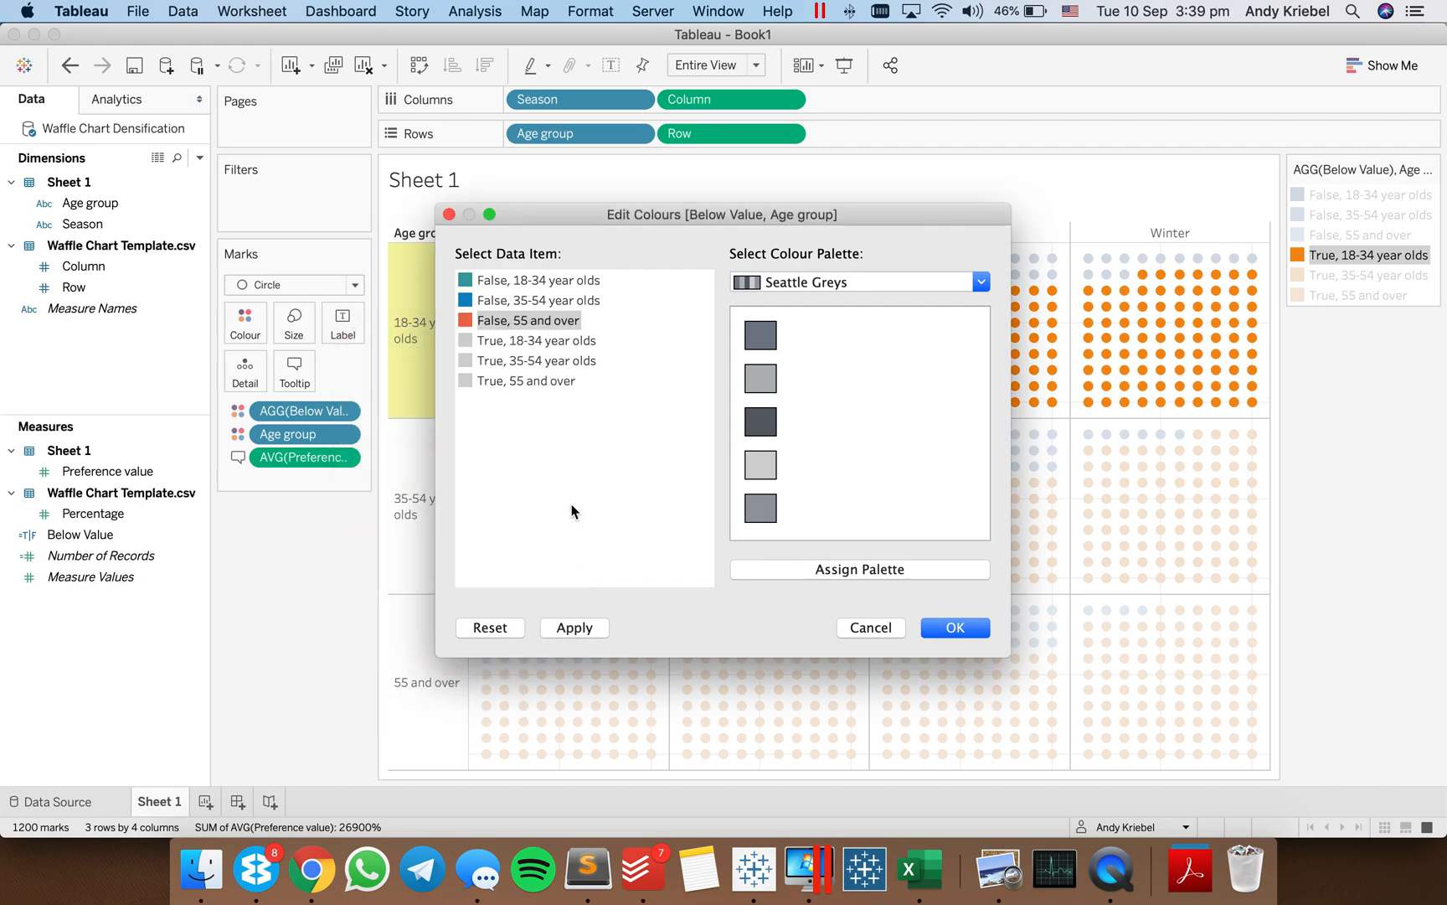
pyautogui.click(971, 633)
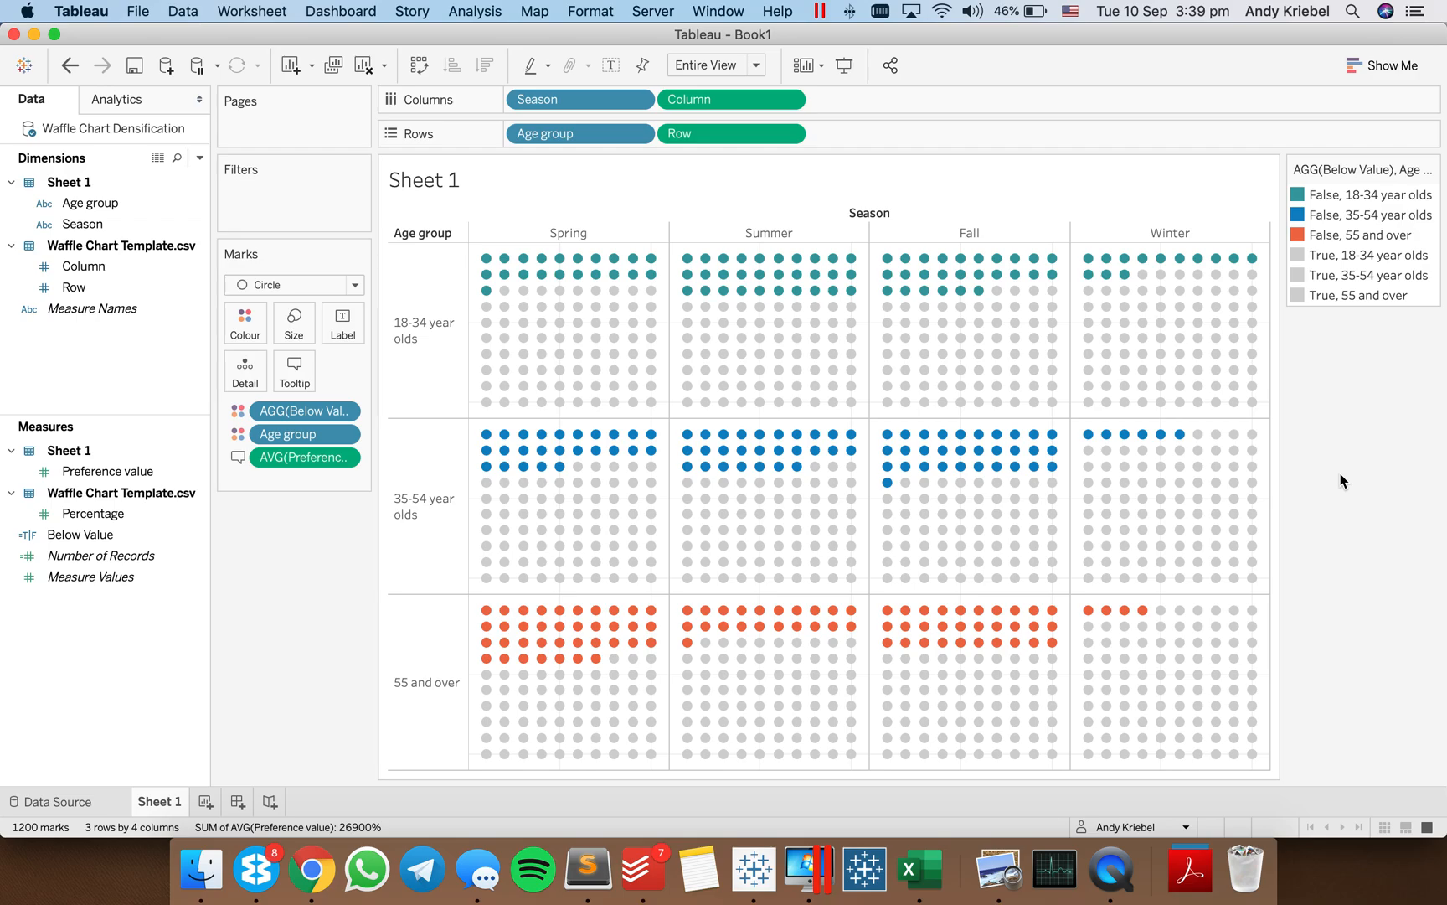
# Compare the recoloured chart with the reference image in Preview and return to Tableau
pyautogui.press('super+Tab')
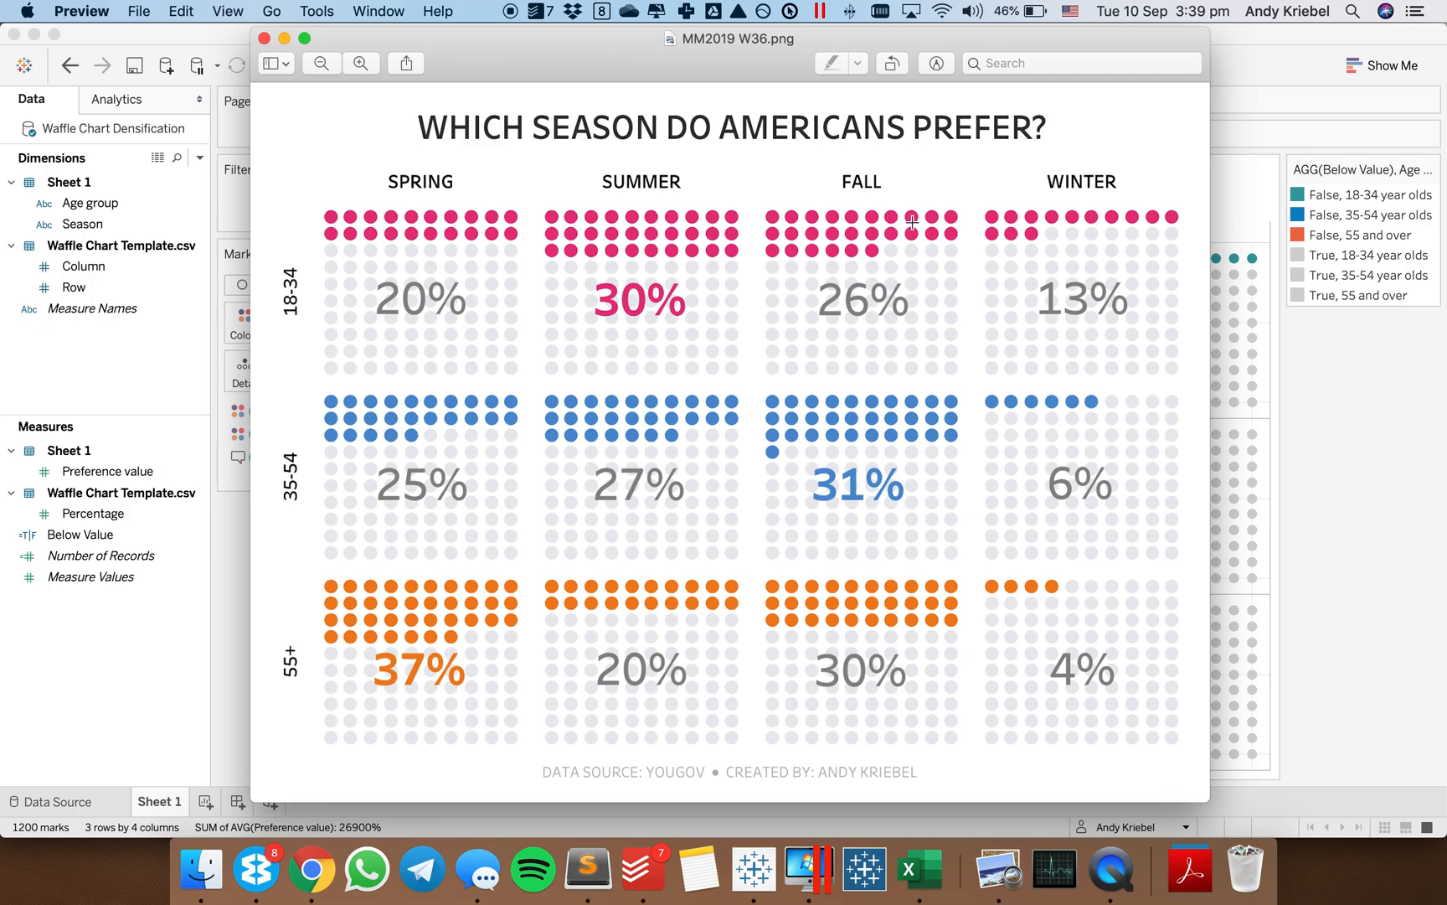
pyautogui.press('super+Tab')
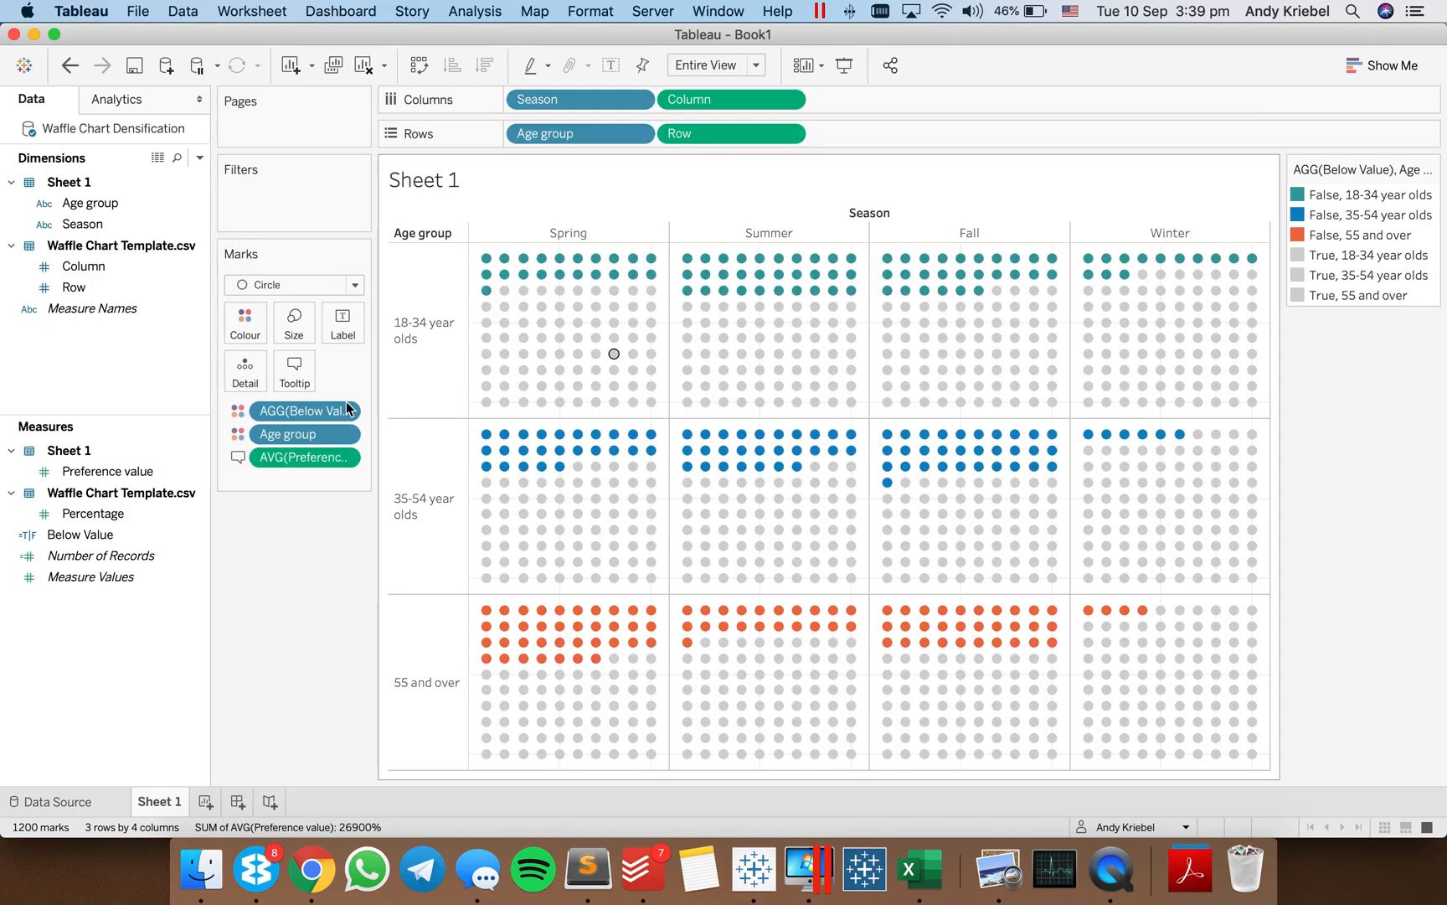
pyautogui.rightClick(410, 331)
pyautogui.click(117, 369)
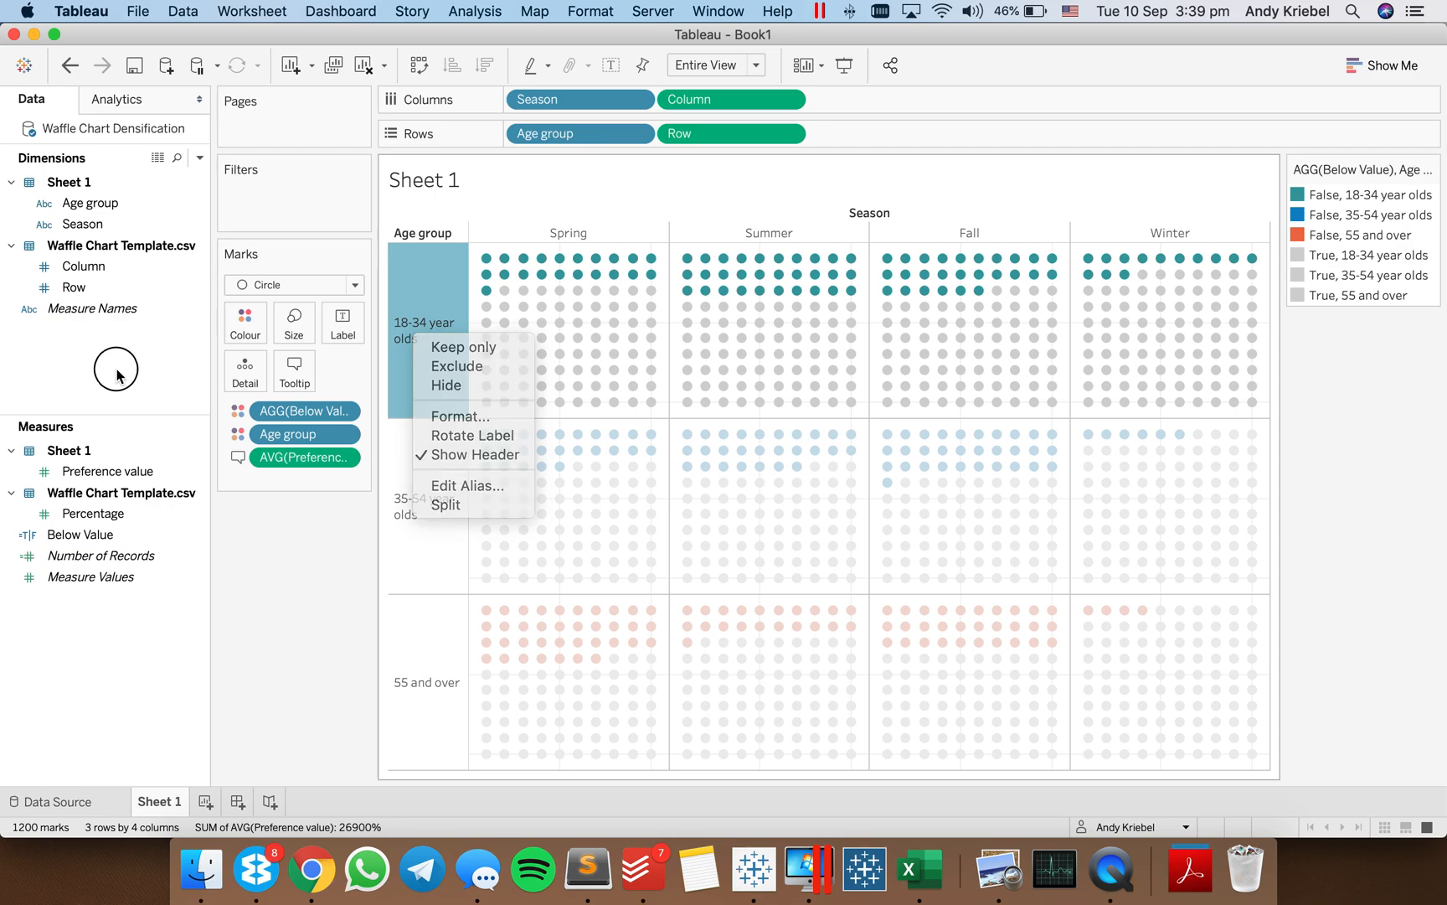
# Edit the aliases of the Age group field, shortening 18-34 year olds to 18-34
pyautogui.rightClick(92, 212)
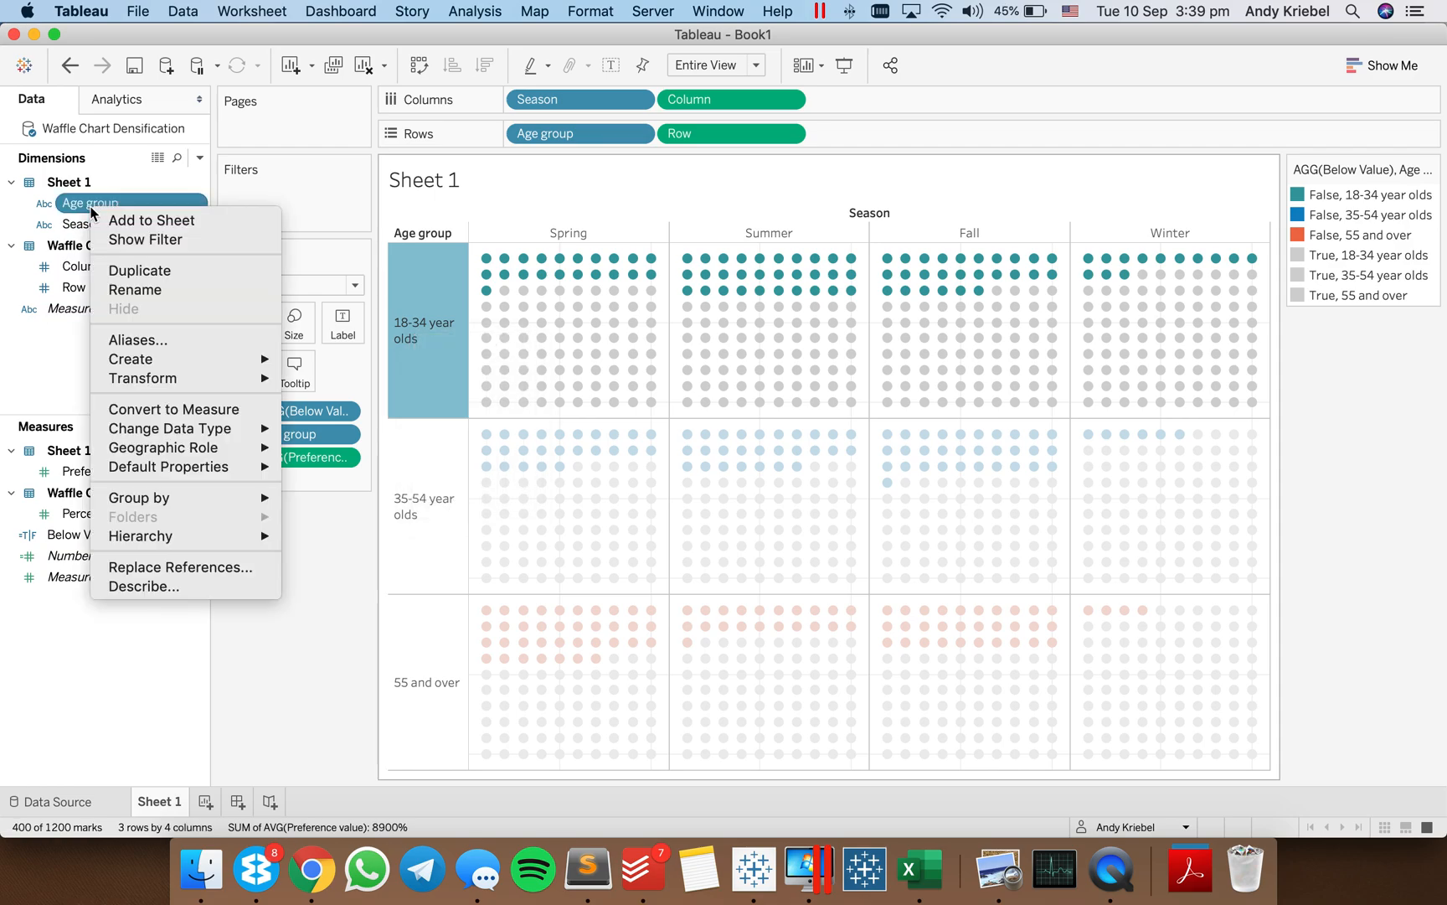
pyautogui.click(144, 339)
pyautogui.click(727, 295)
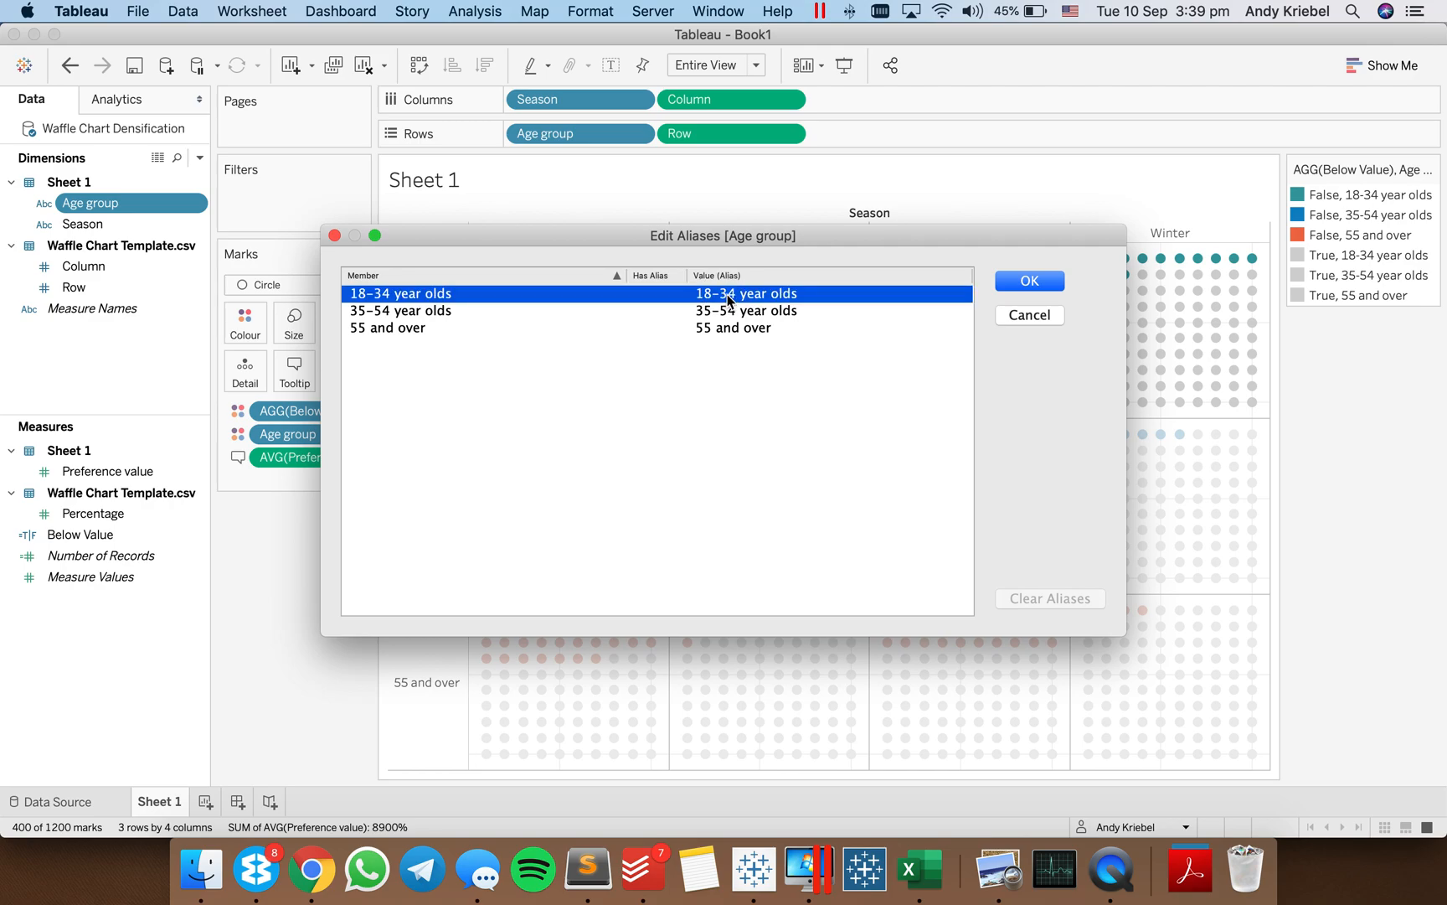
pyautogui.doubleClick(787, 294)
pyautogui.press('BackSpace')
pyautogui.press('BackSpace')
pyautogui.press('BackSpace')
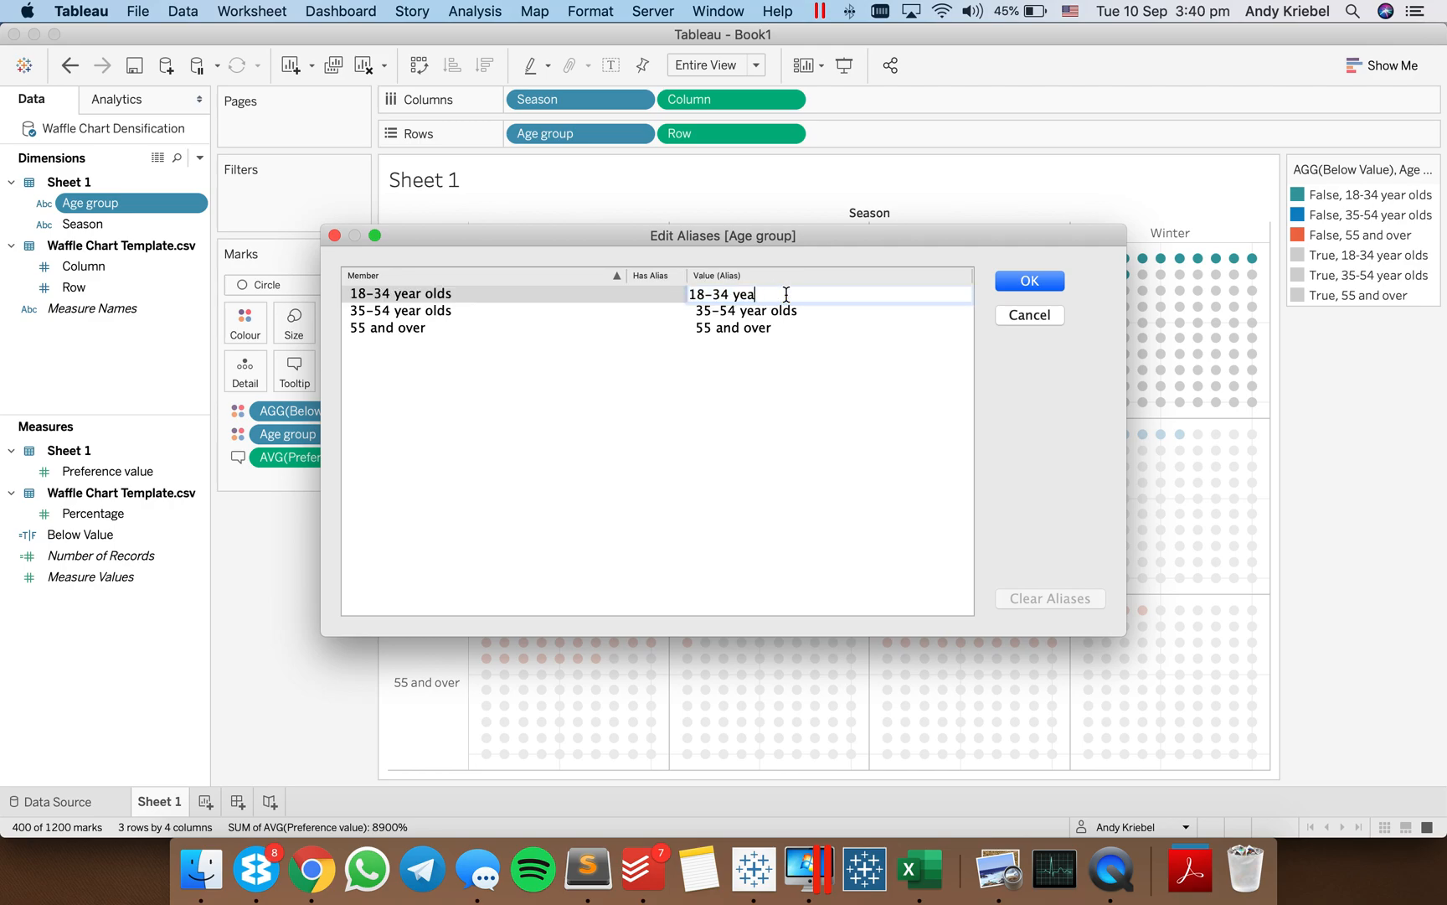
pyautogui.press('Return')
# Change the alias of the 55 and over age group to 55+
pyautogui.press('Return')
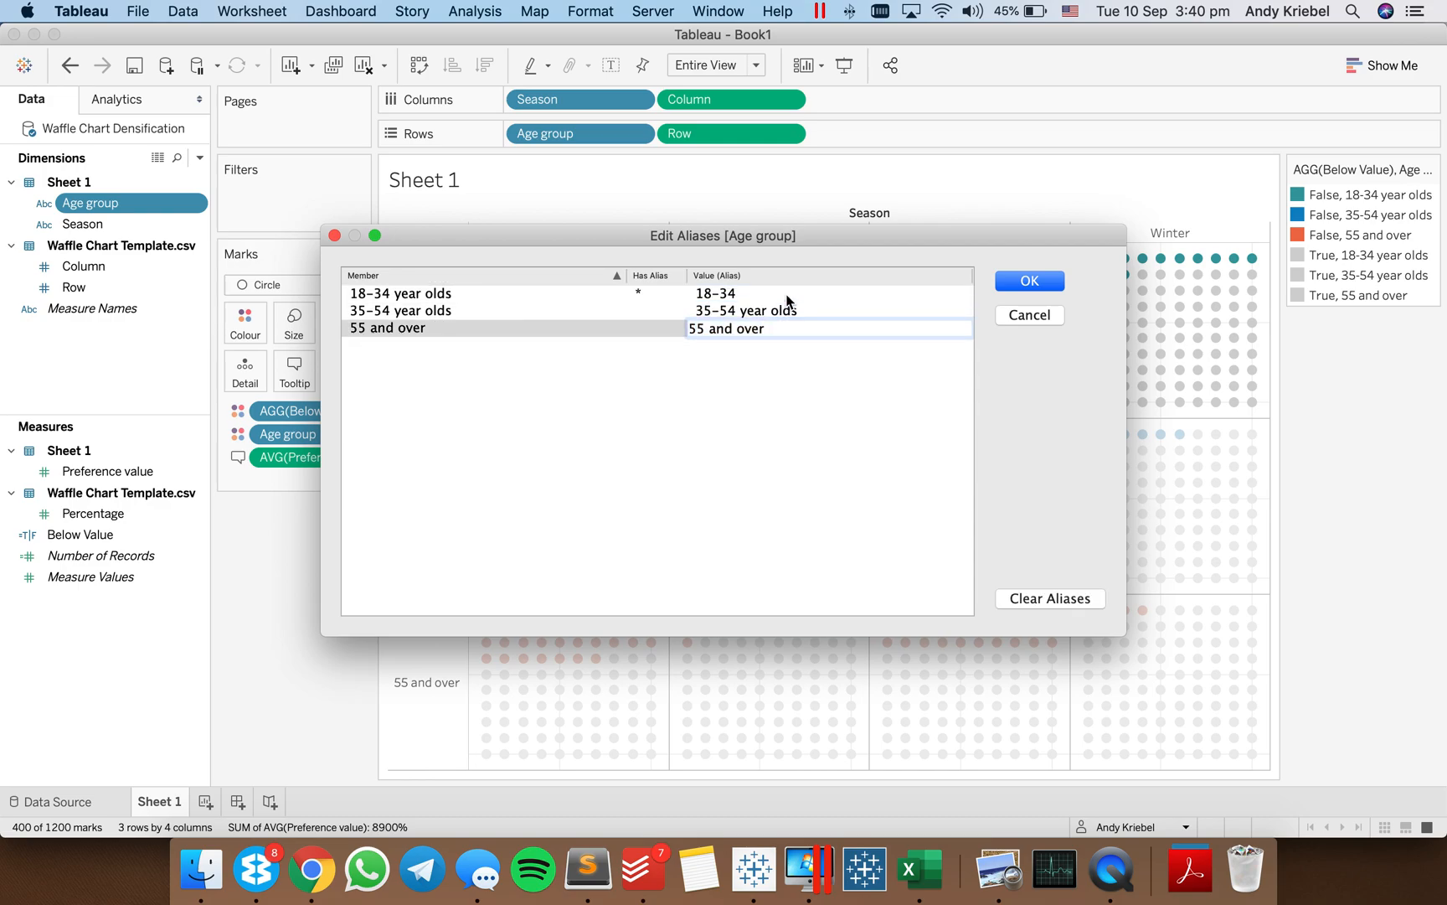
pyautogui.press('BackSpace')
pyautogui.press('BackSpace')
pyautogui.press('BackSpace')
pyautogui.press('BackSpace')
pyautogui.press('BackSpace')
pyautogui.press('BackSpace')
pyautogui.press('BackSpace')
# Shorten the alias of 35-54 year olds to 35-54 and apply the Age group aliases
pyautogui.press('Up')
pyautogui.press('Right')
pyautogui.press('BackSpace')
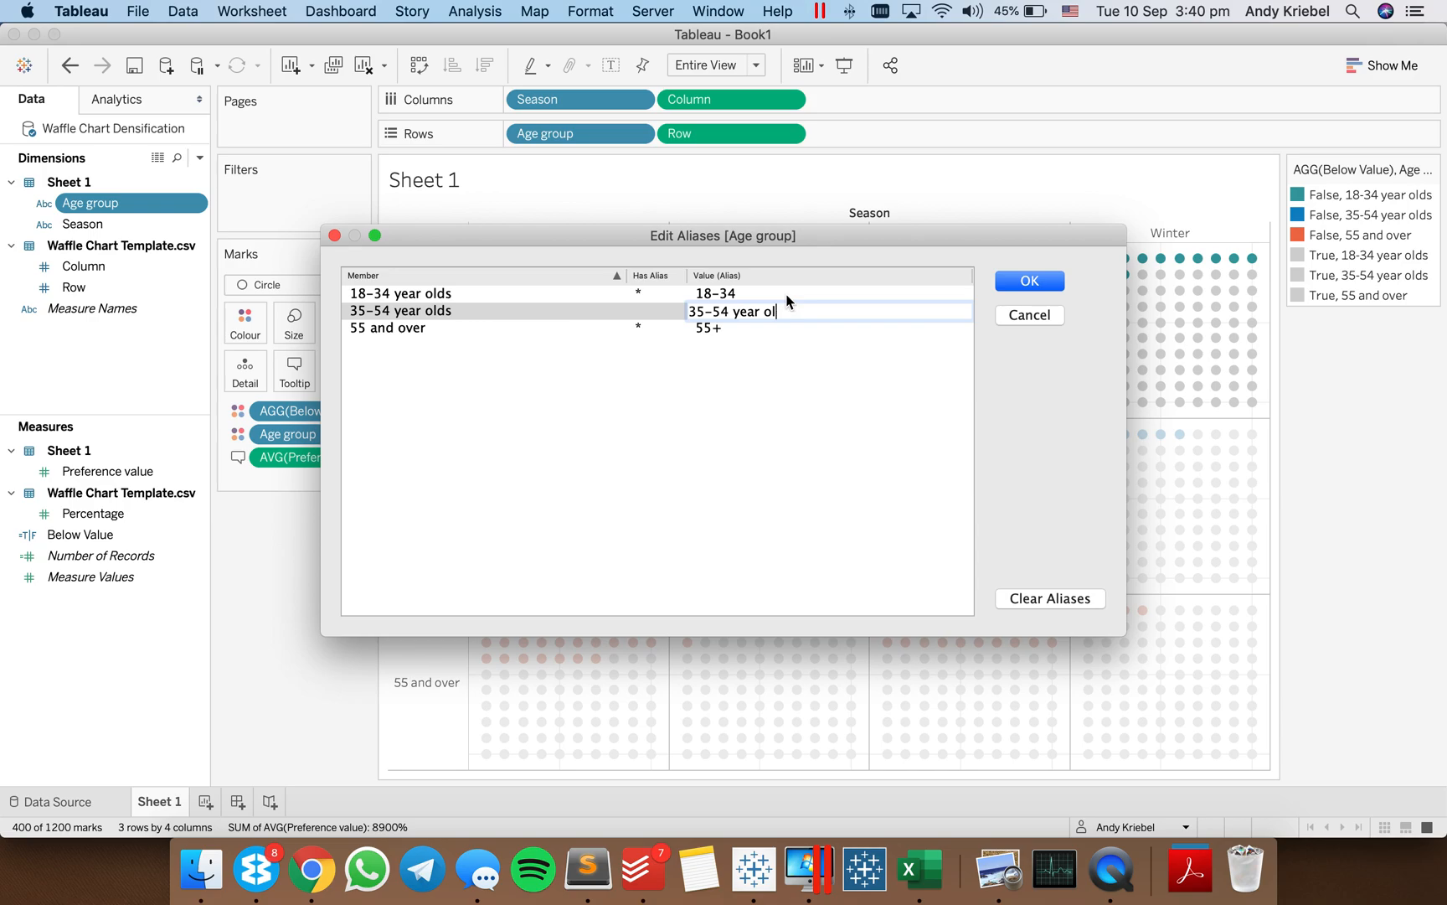
pyautogui.press('Up')
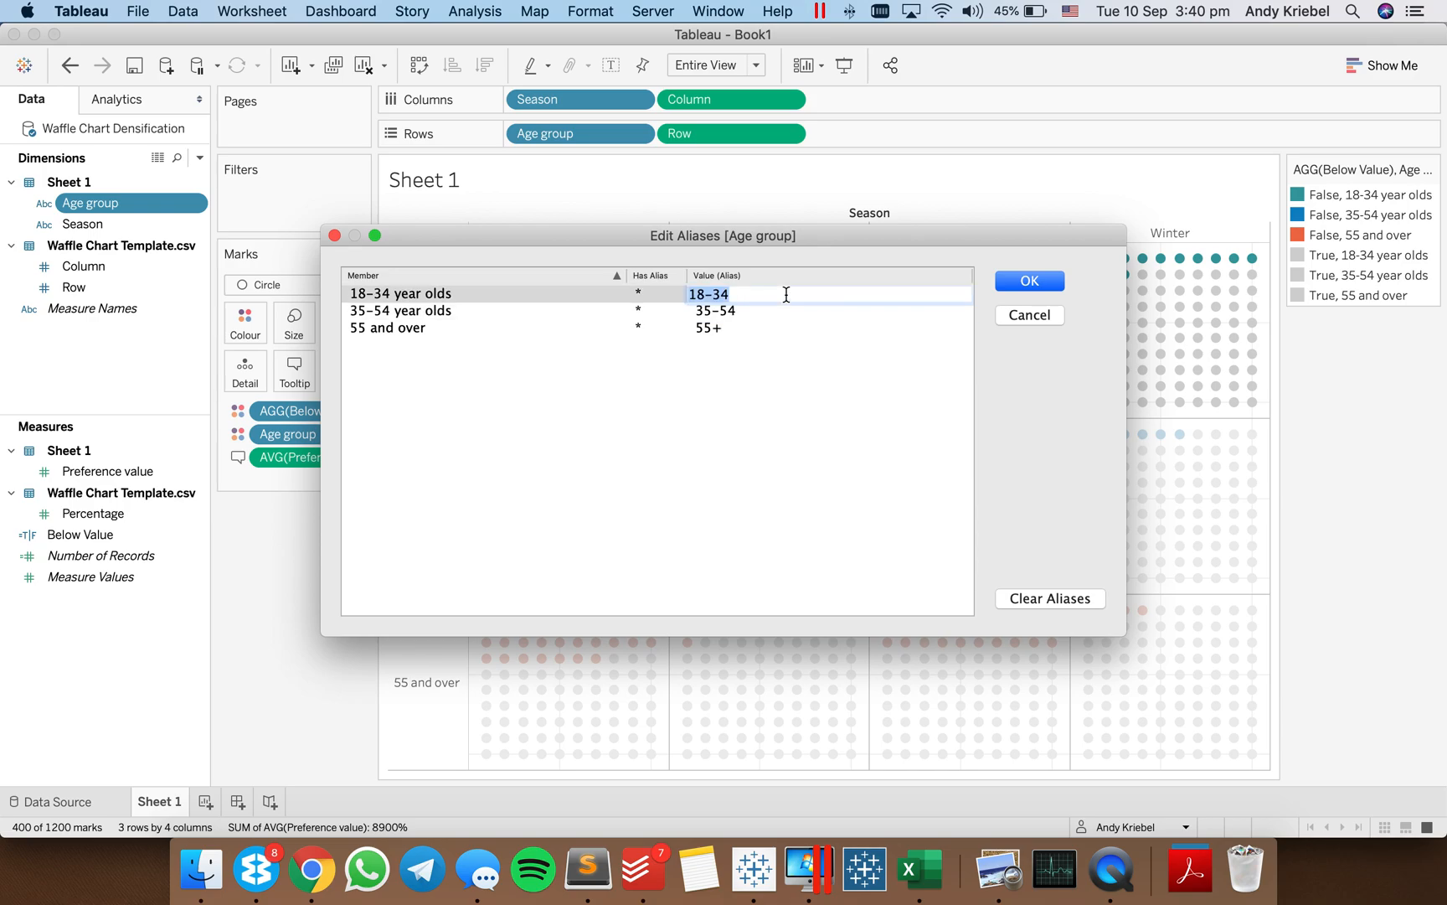
pyautogui.click(1030, 281)
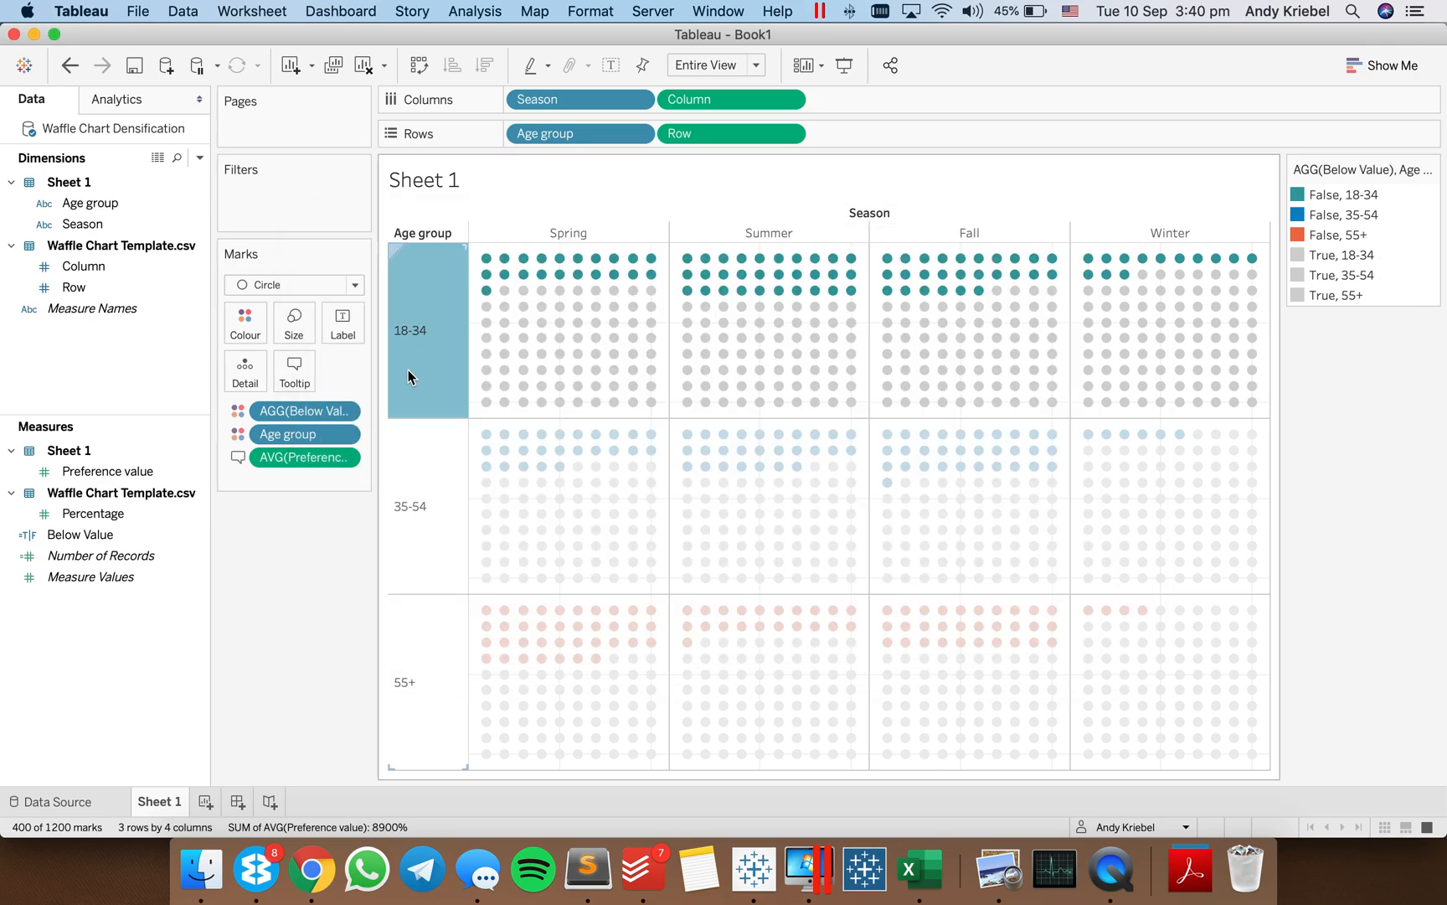
# Rotate the age group row labels to vertical and hide the field labels for rows
pyautogui.press('super+shift+4')
pyautogui.press('super+q')
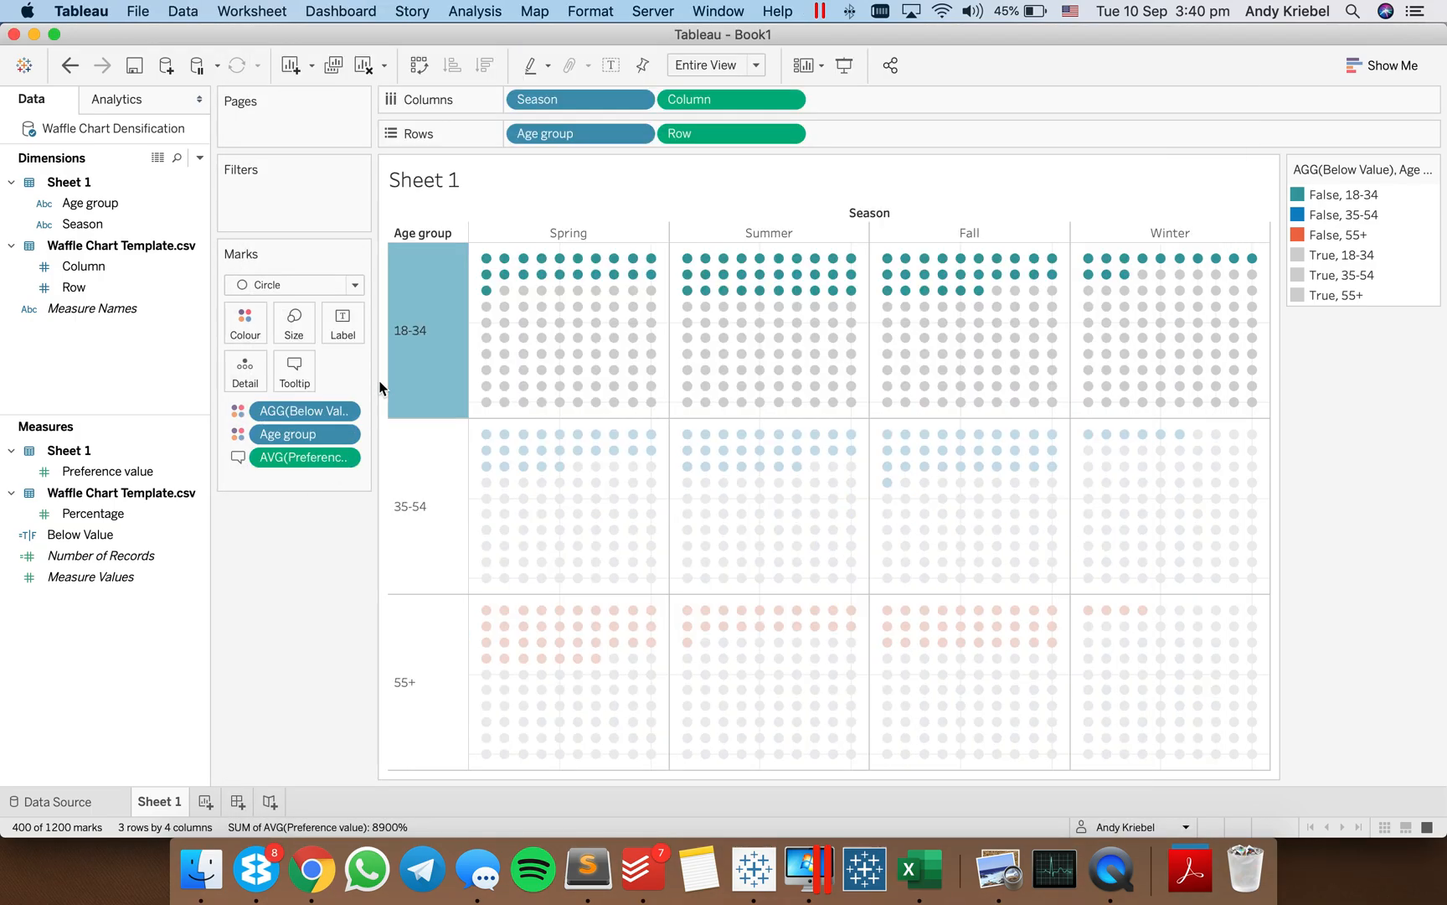
pyautogui.rightClick(411, 349)
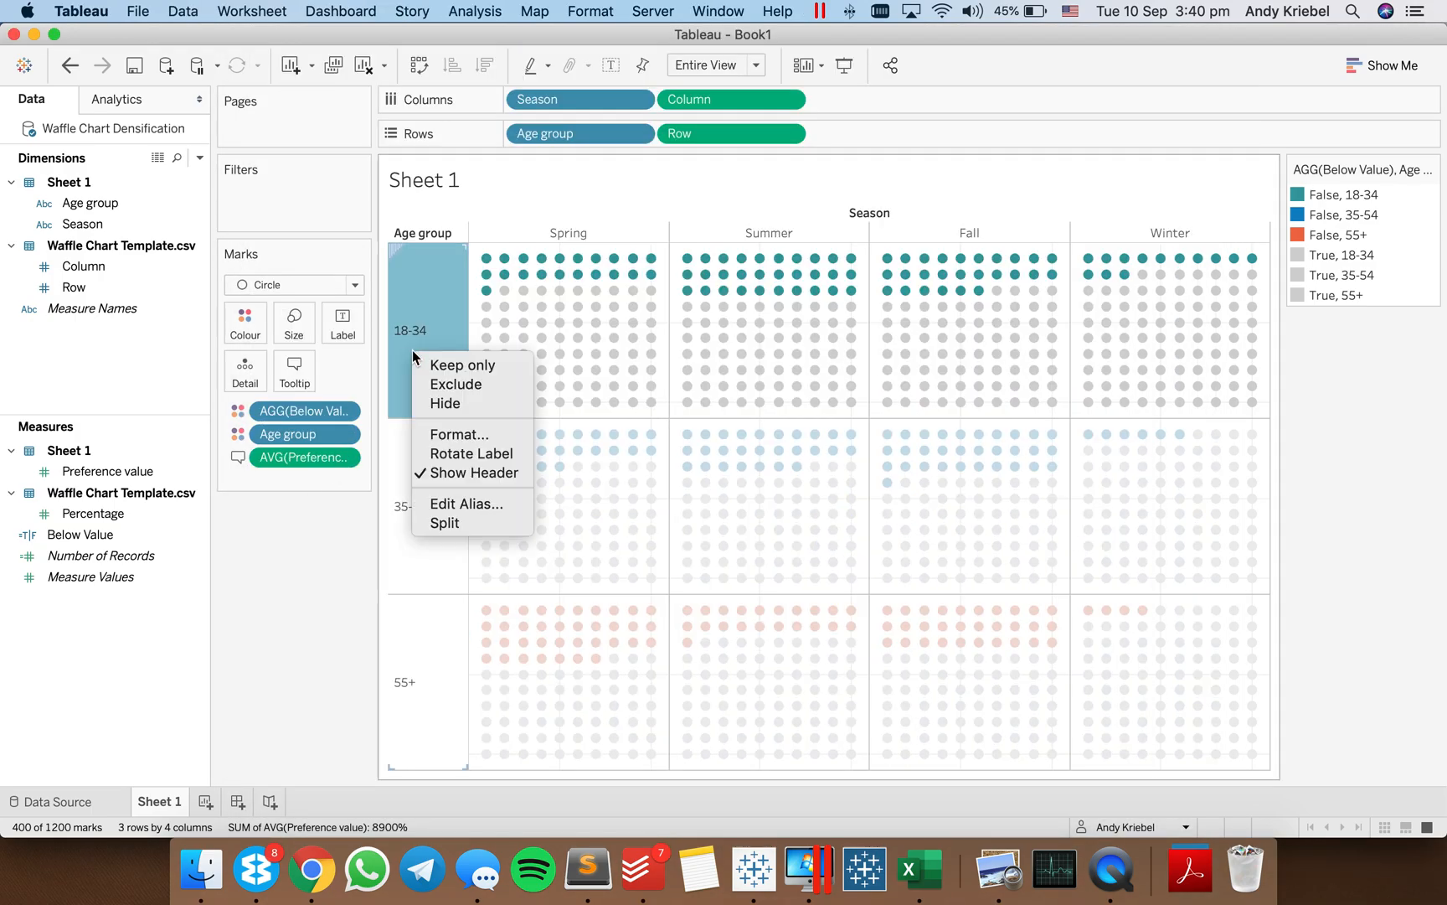
pyautogui.click(459, 457)
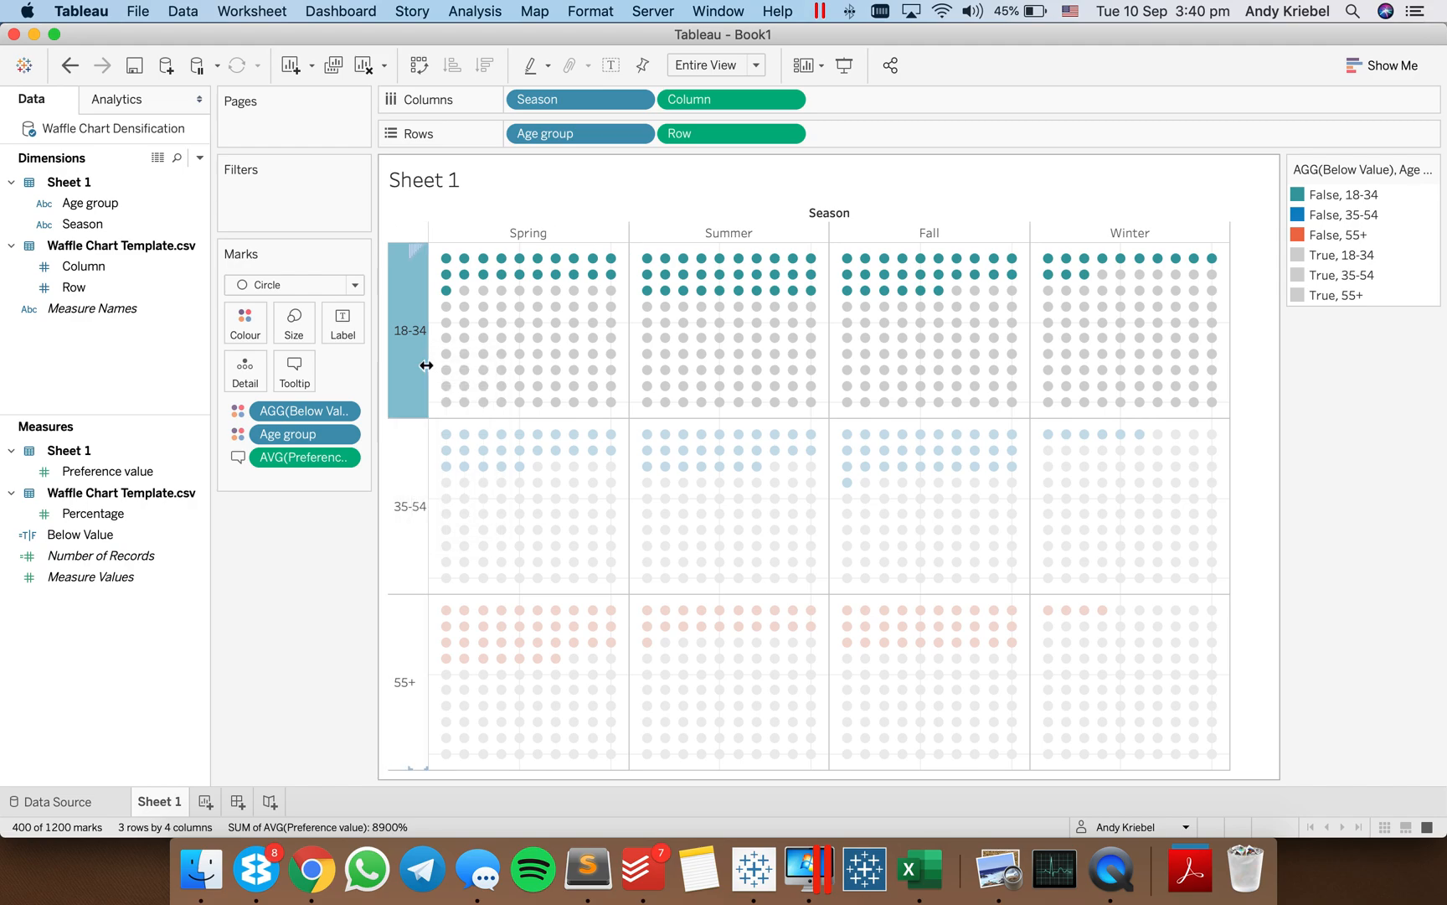
pyautogui.click(397, 514)
pyautogui.rightClick(399, 517)
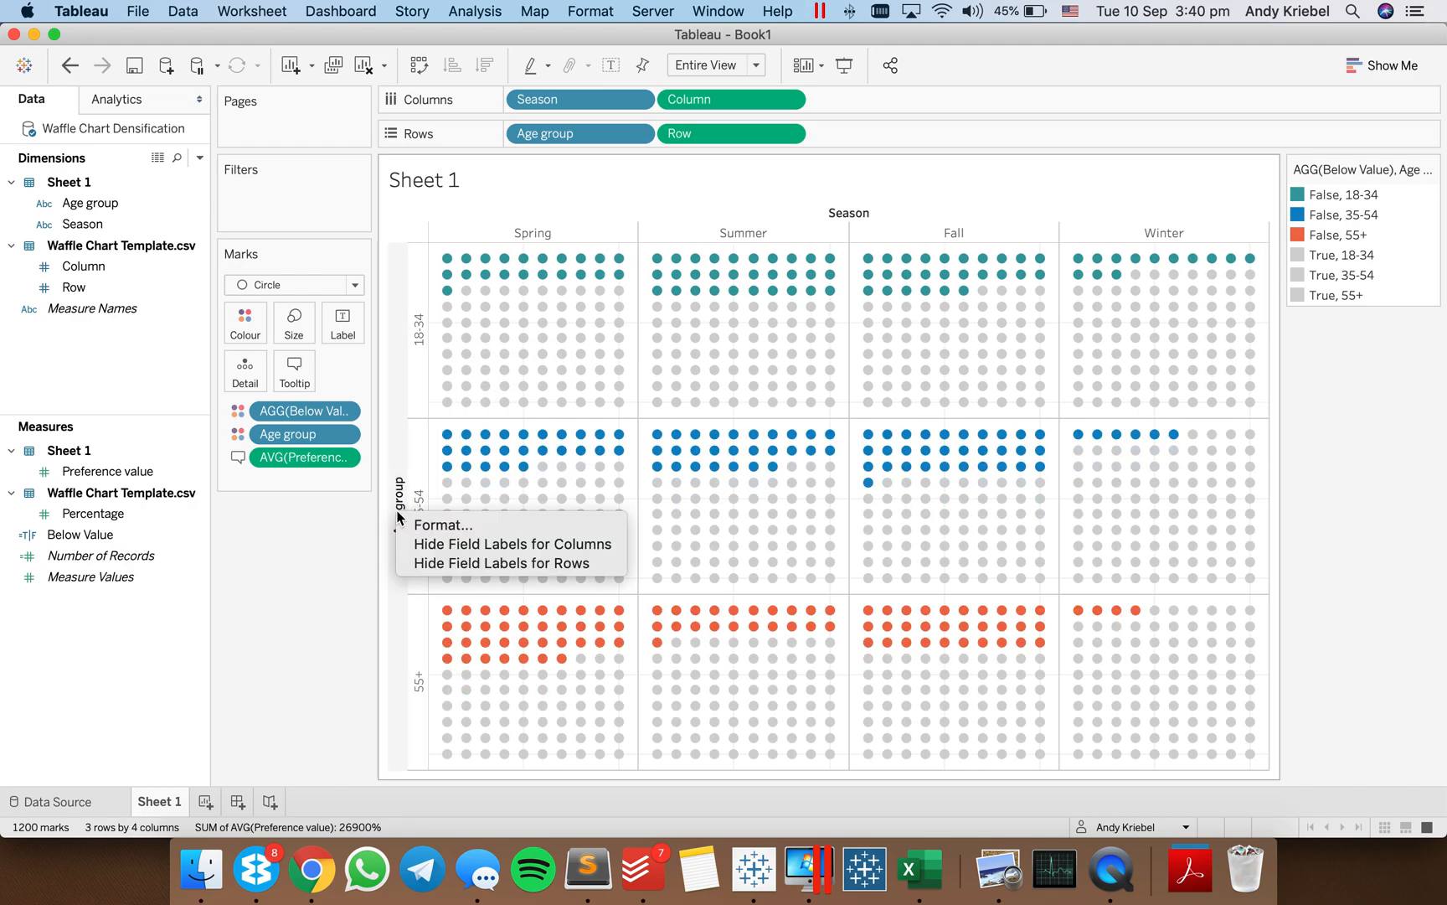
pyautogui.click(456, 563)
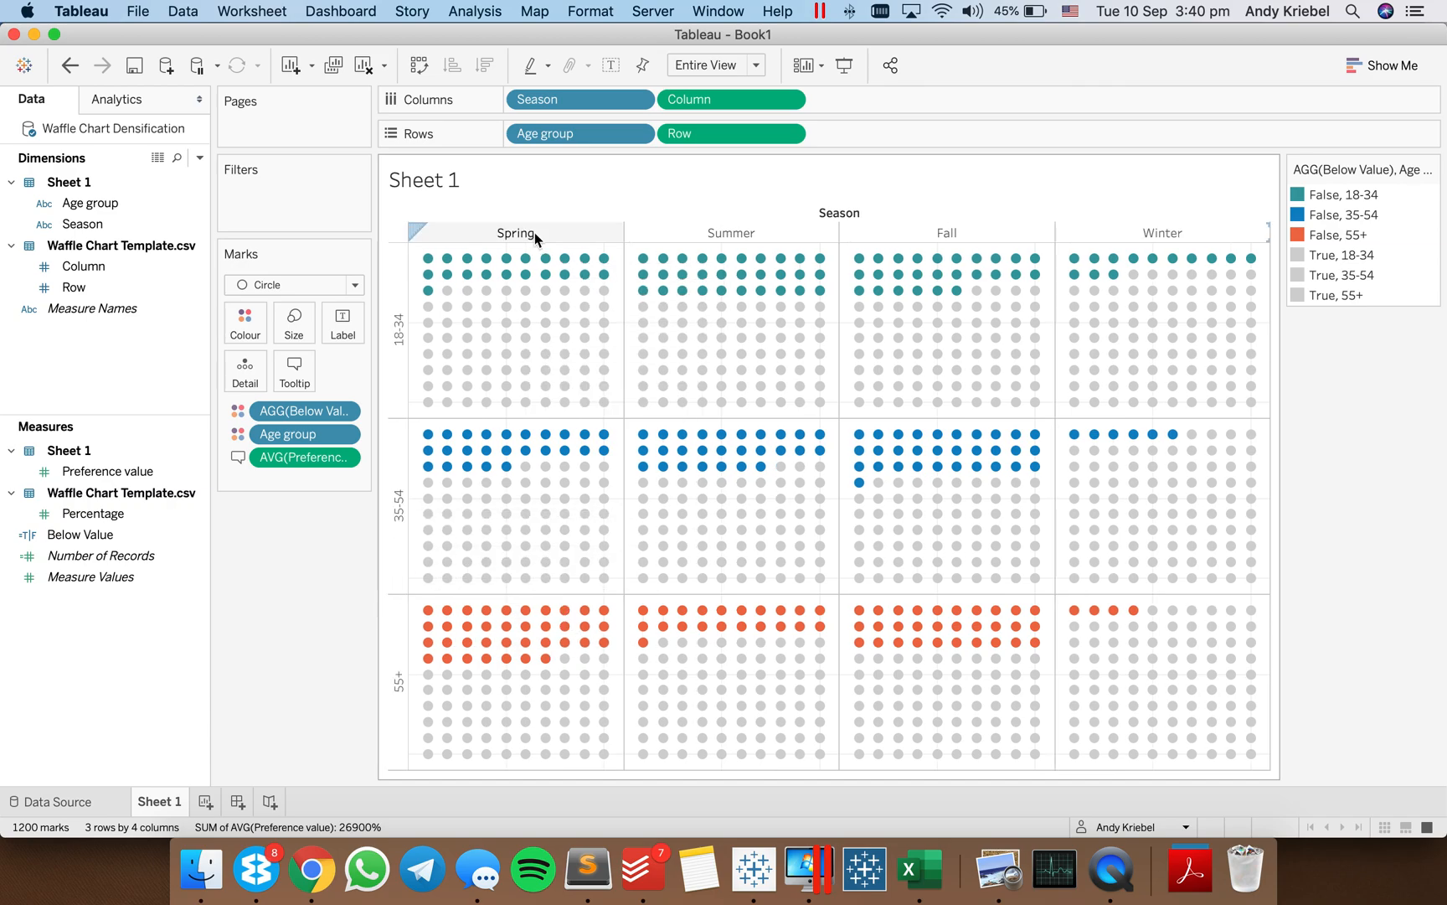
# Change the Season aliases to FALL, SPRING, SUMMER and WINTER, and hide the field labels for columns
pyautogui.click(95, 224)
pyautogui.rightClick(96, 229)
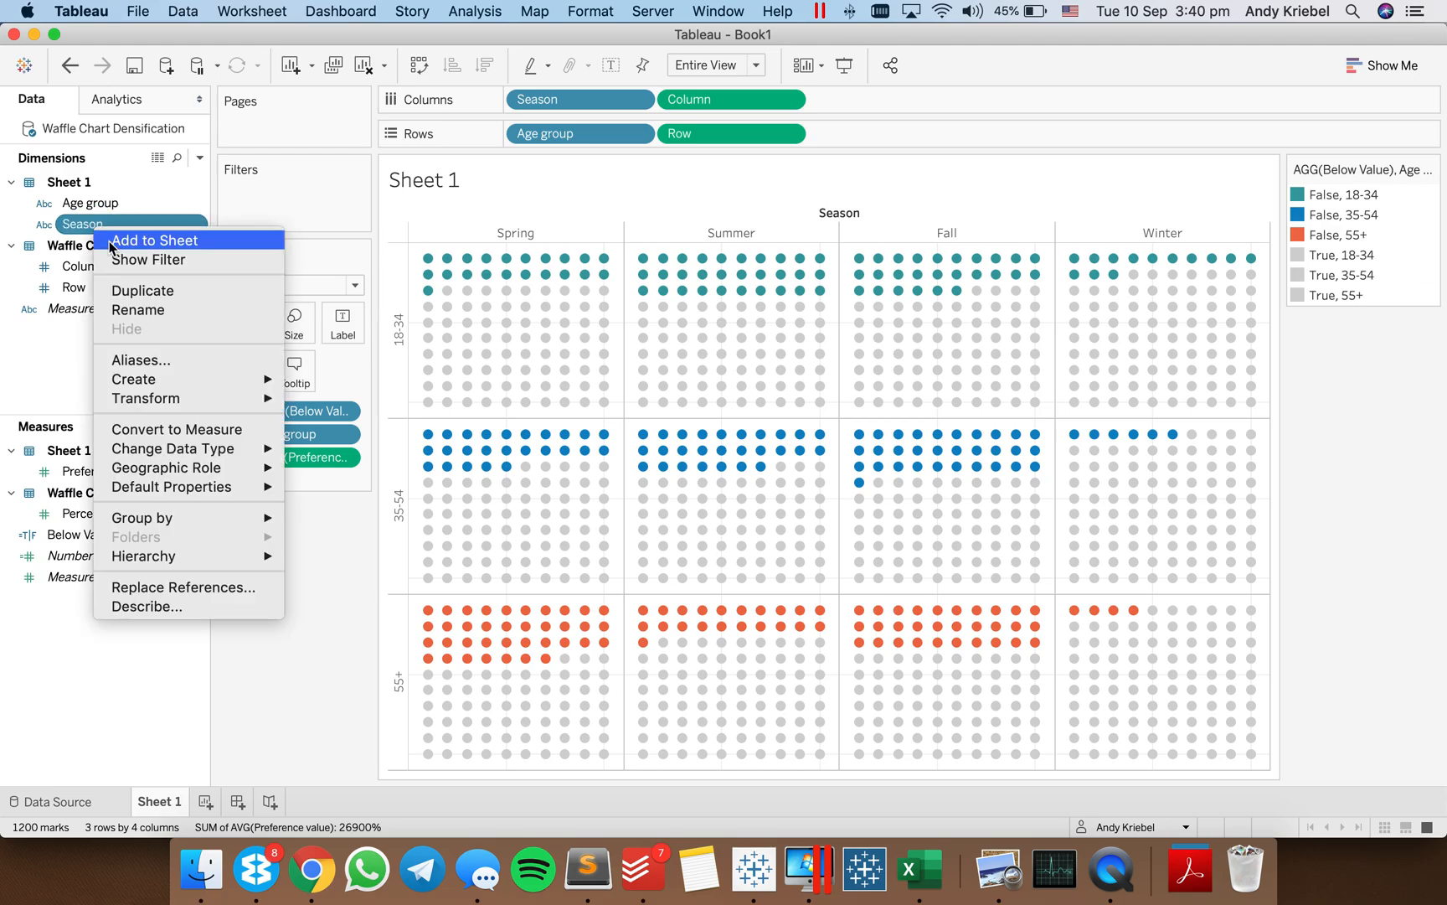
pyautogui.click(169, 359)
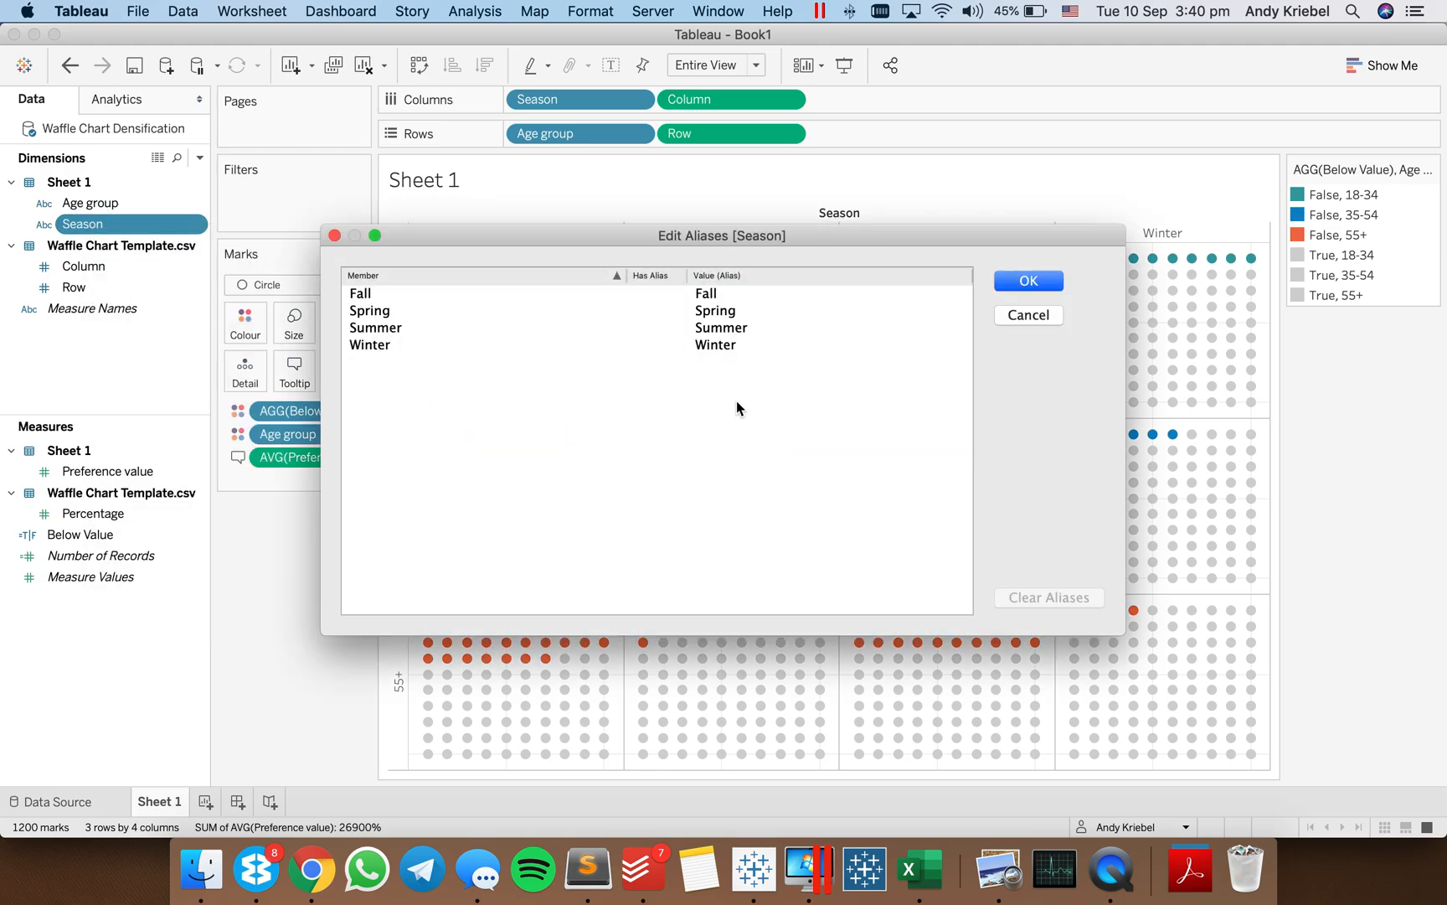
pyautogui.doubleClick(720, 291)
pyautogui.write('FALL')
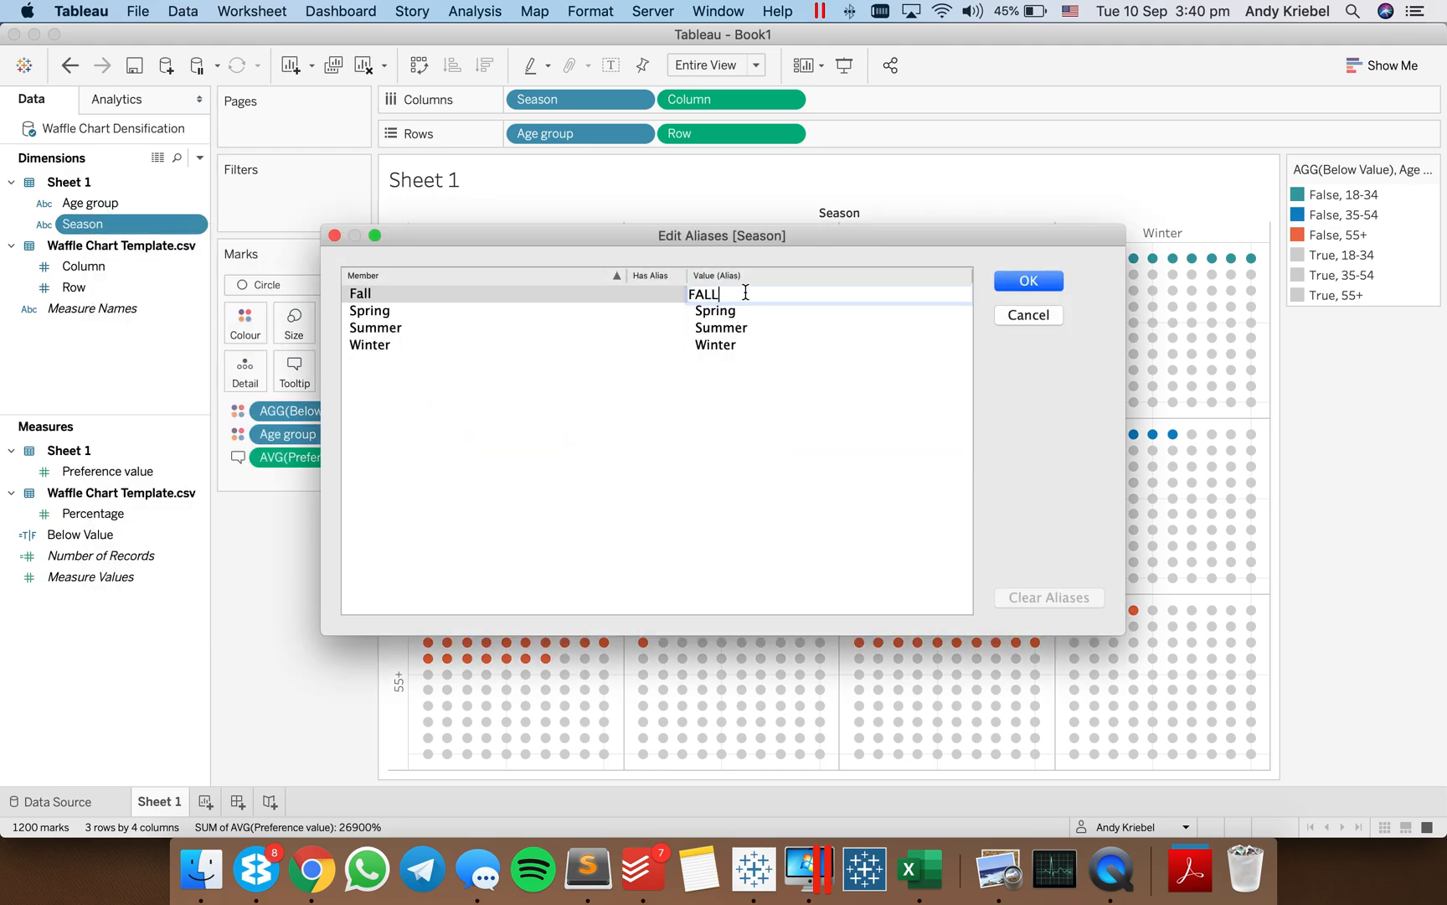
pyautogui.press('Return')
pyautogui.write('SPRING')
pyautogui.press('Return')
pyautogui.write('SUMMER')
pyautogui.press('Return')
pyautogui.write('WINTER')
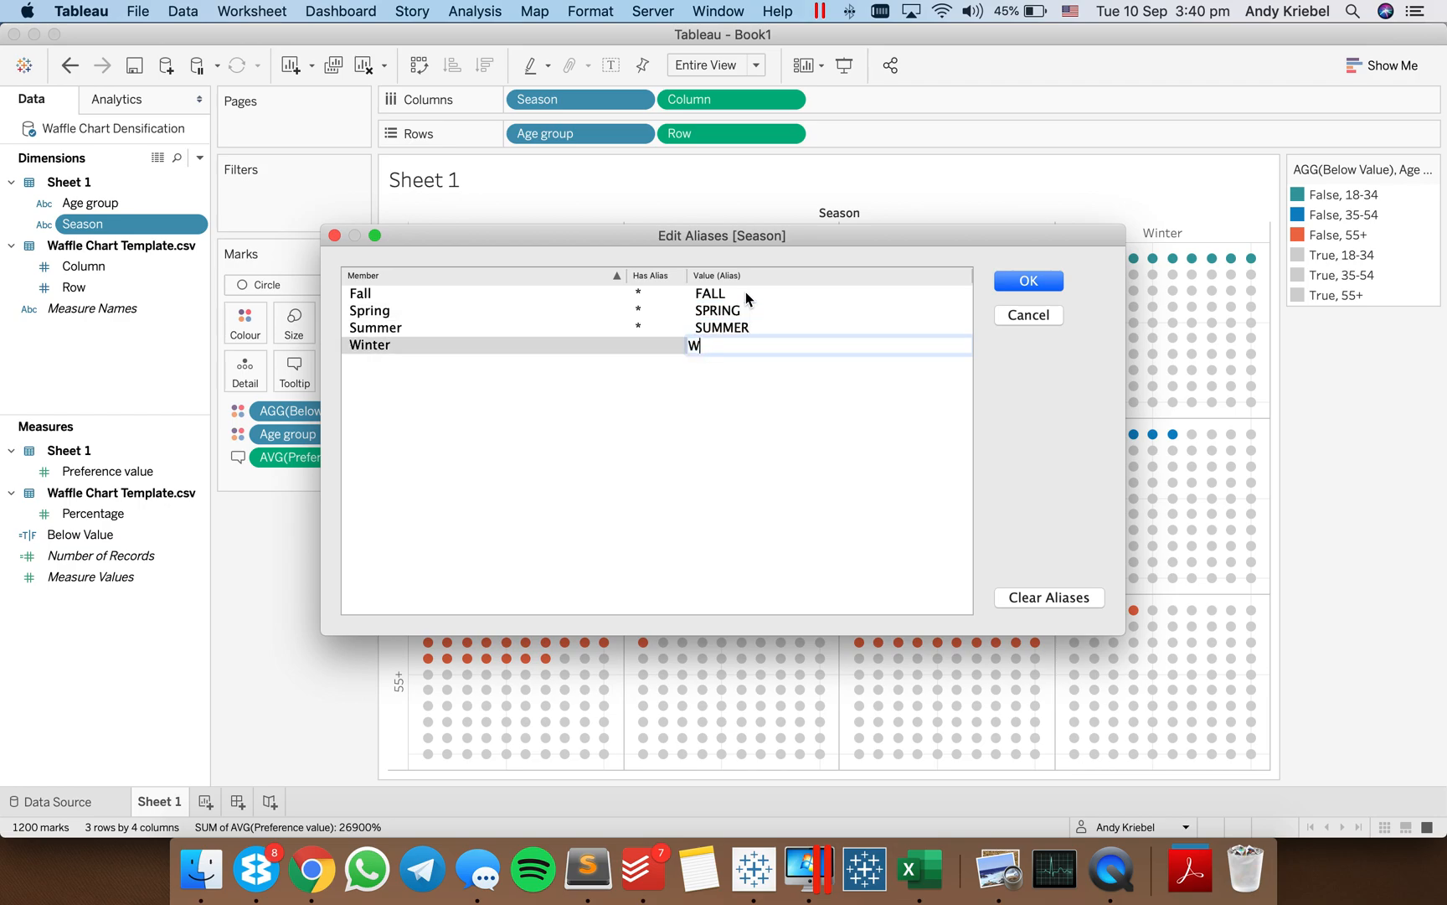
pyautogui.press('Return')
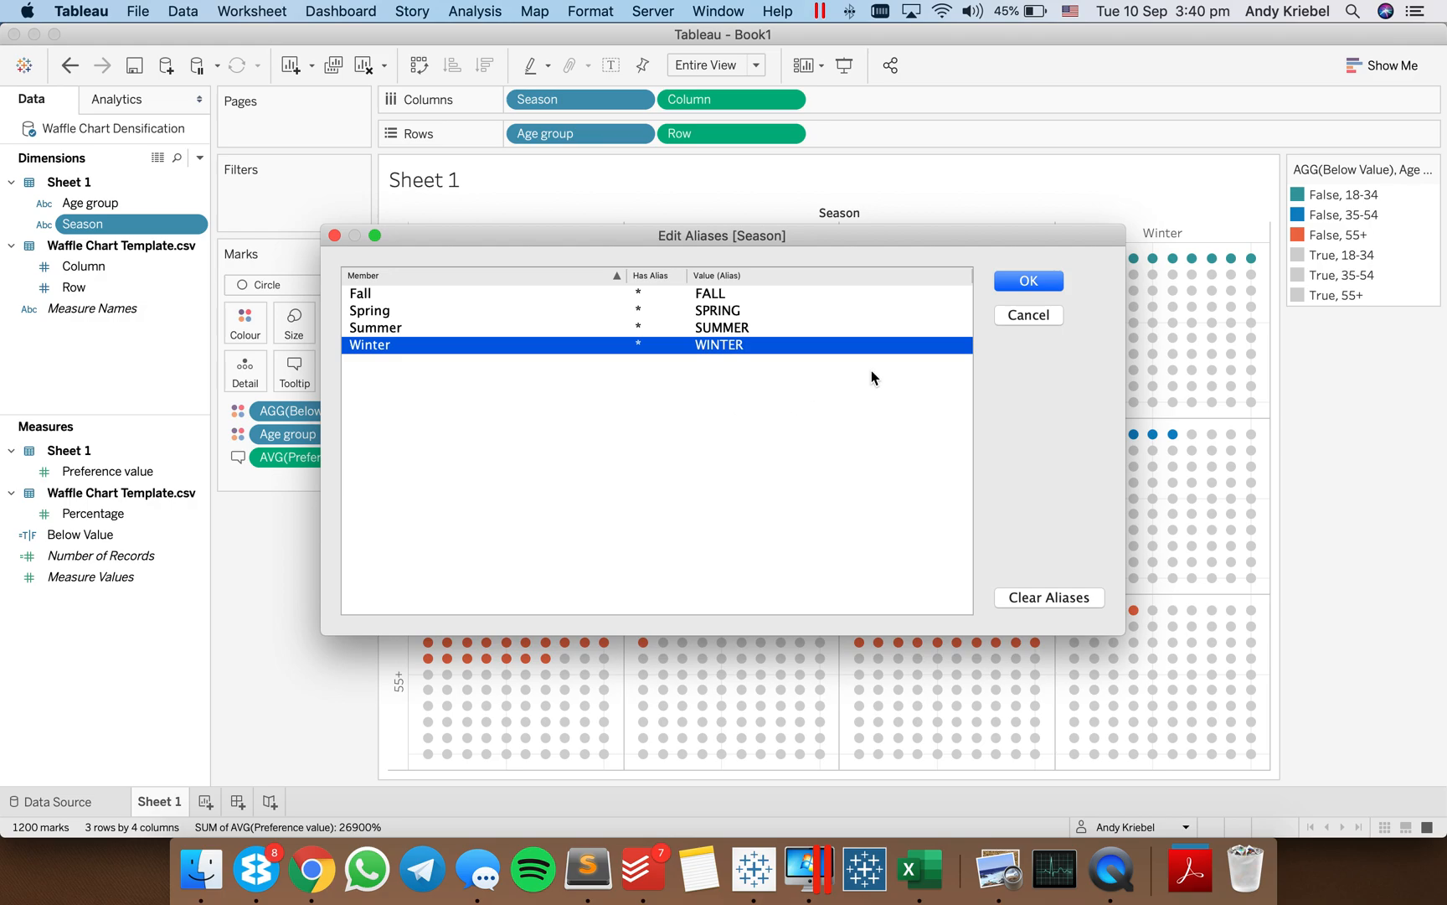
pyautogui.click(1013, 281)
pyautogui.rightClick(878, 206)
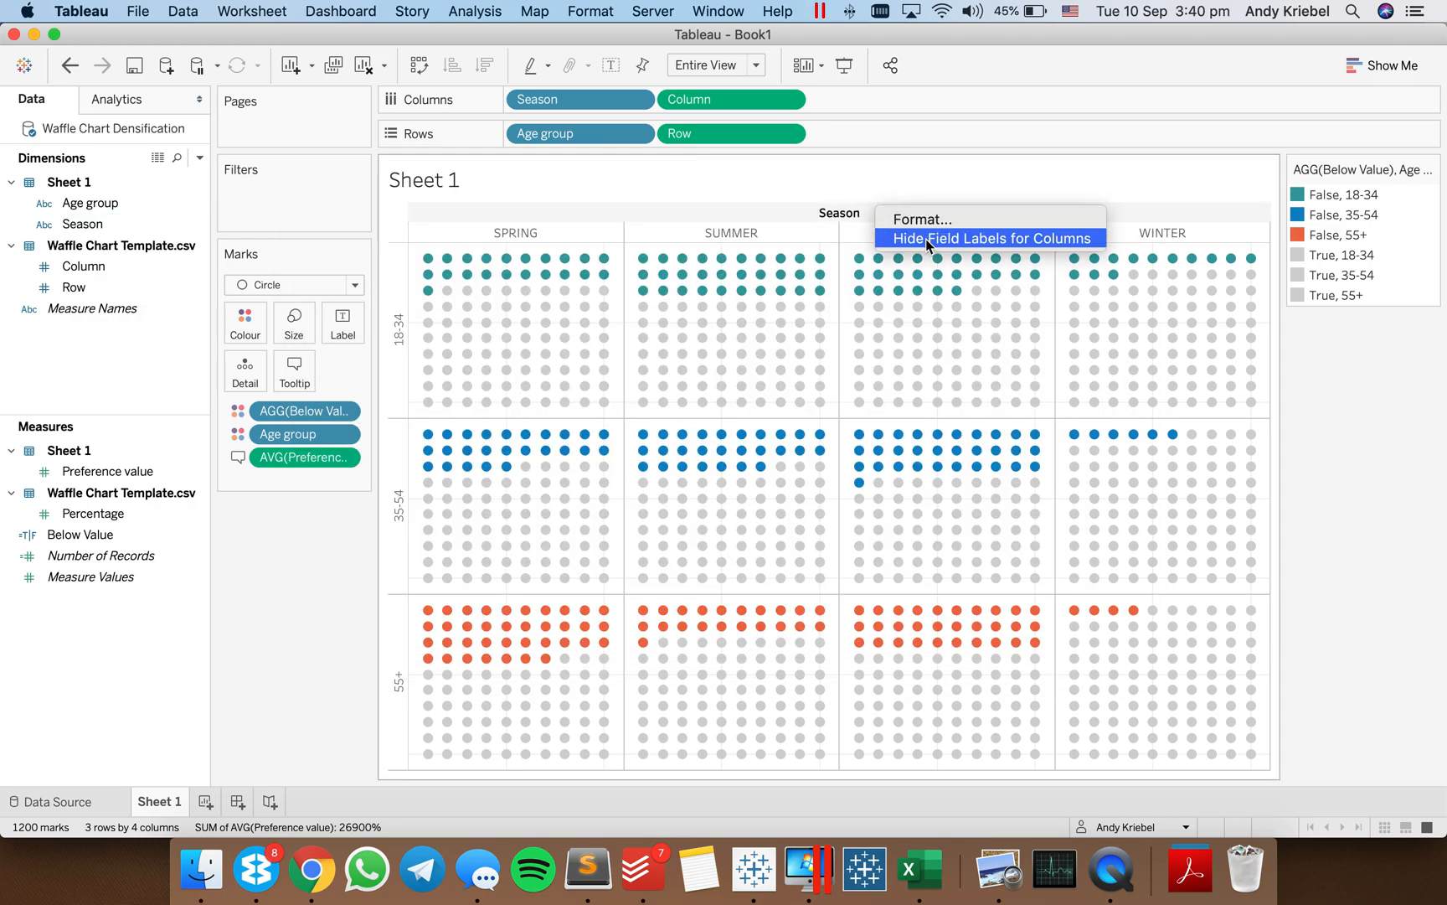
pyautogui.click(931, 237)
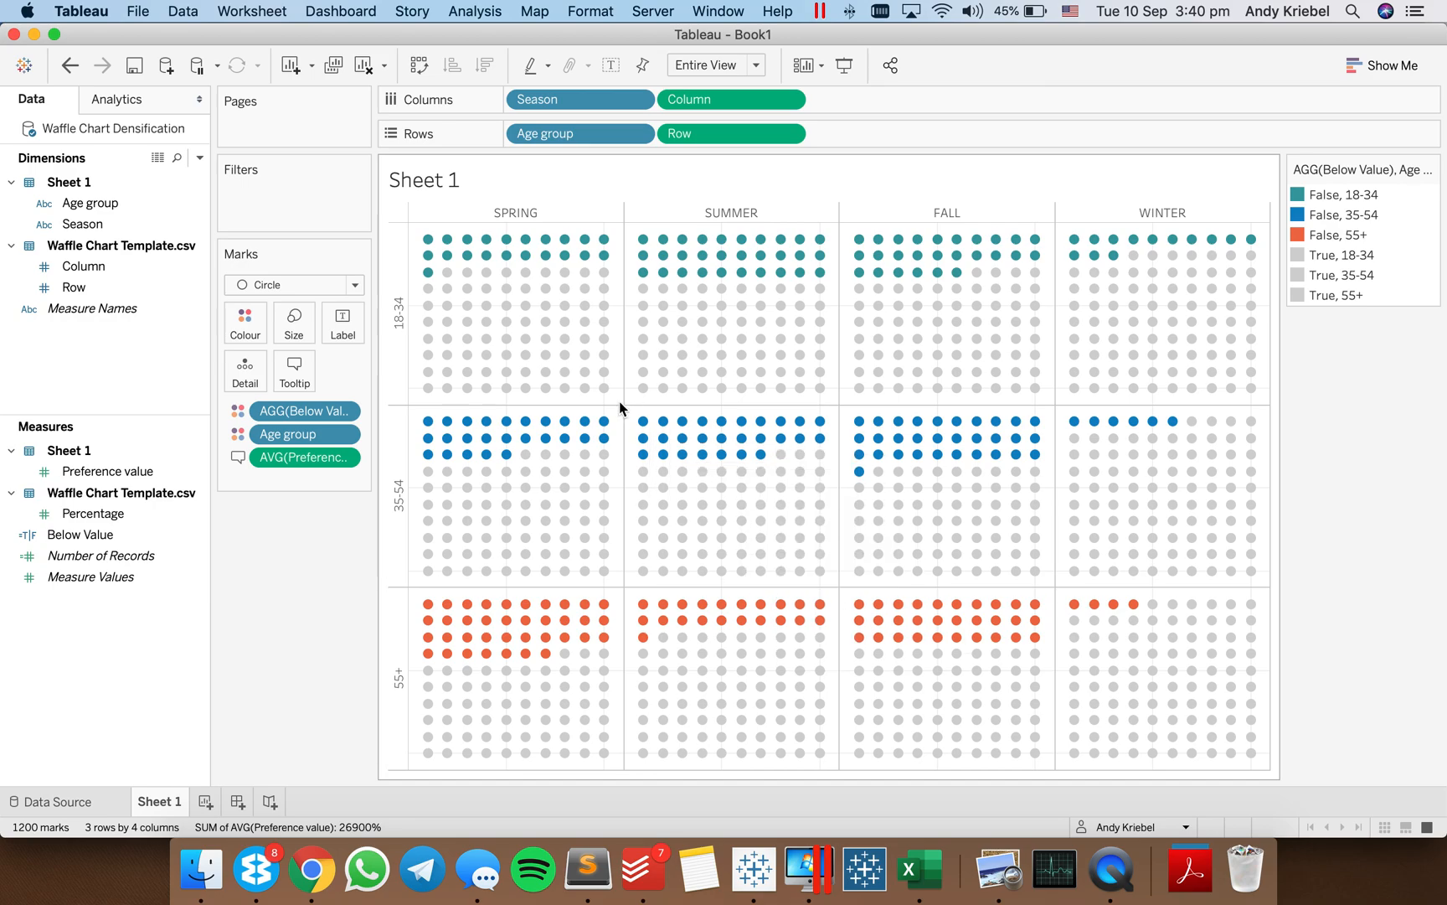
# Format the sheet borders, setting the row divider and column divider to None
pyautogui.click(591, 11)
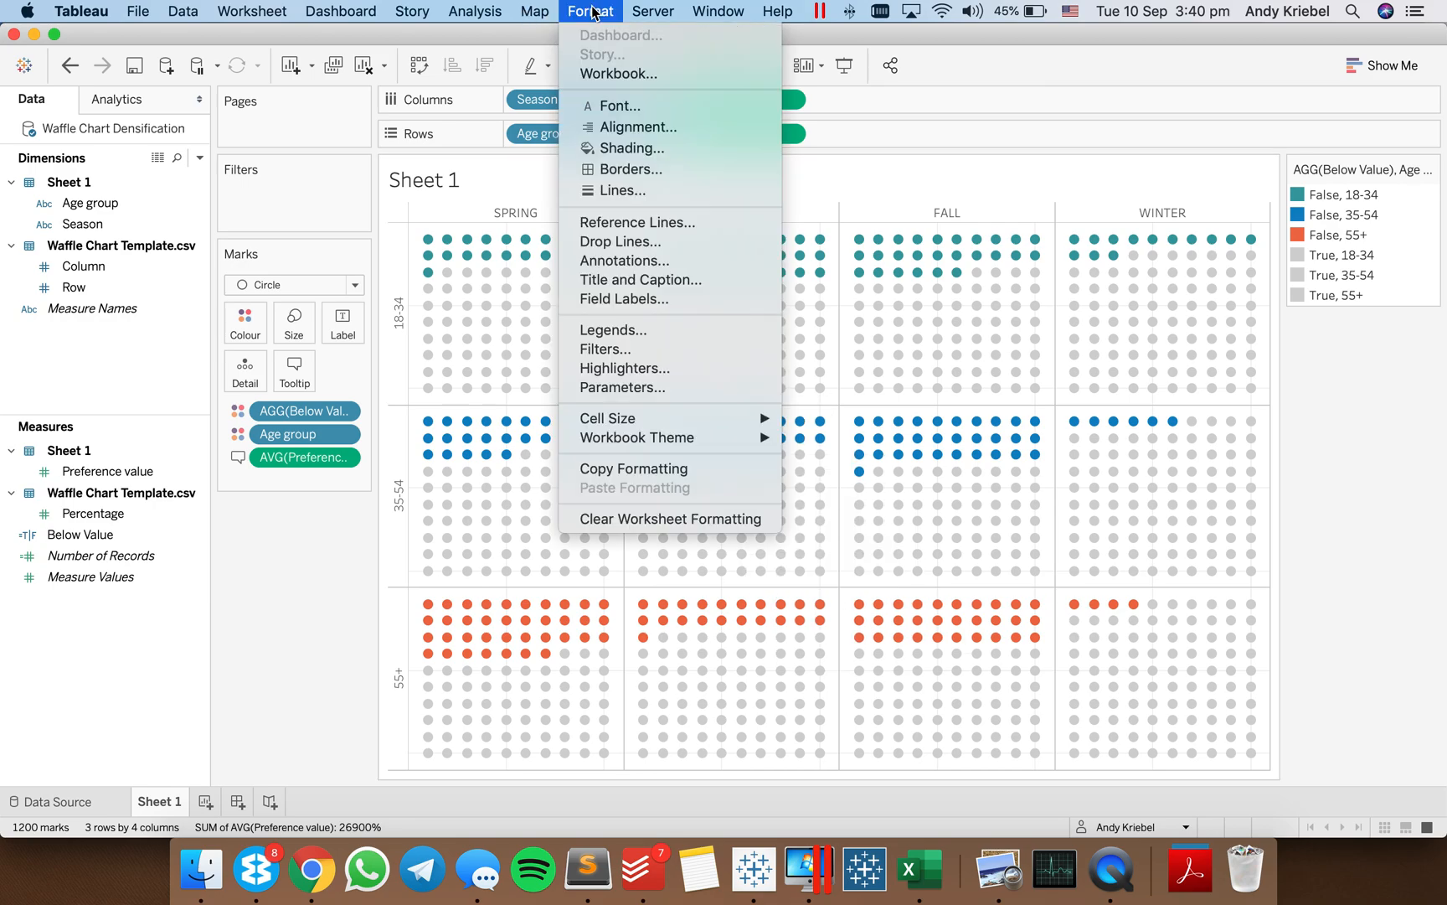
pyautogui.click(629, 168)
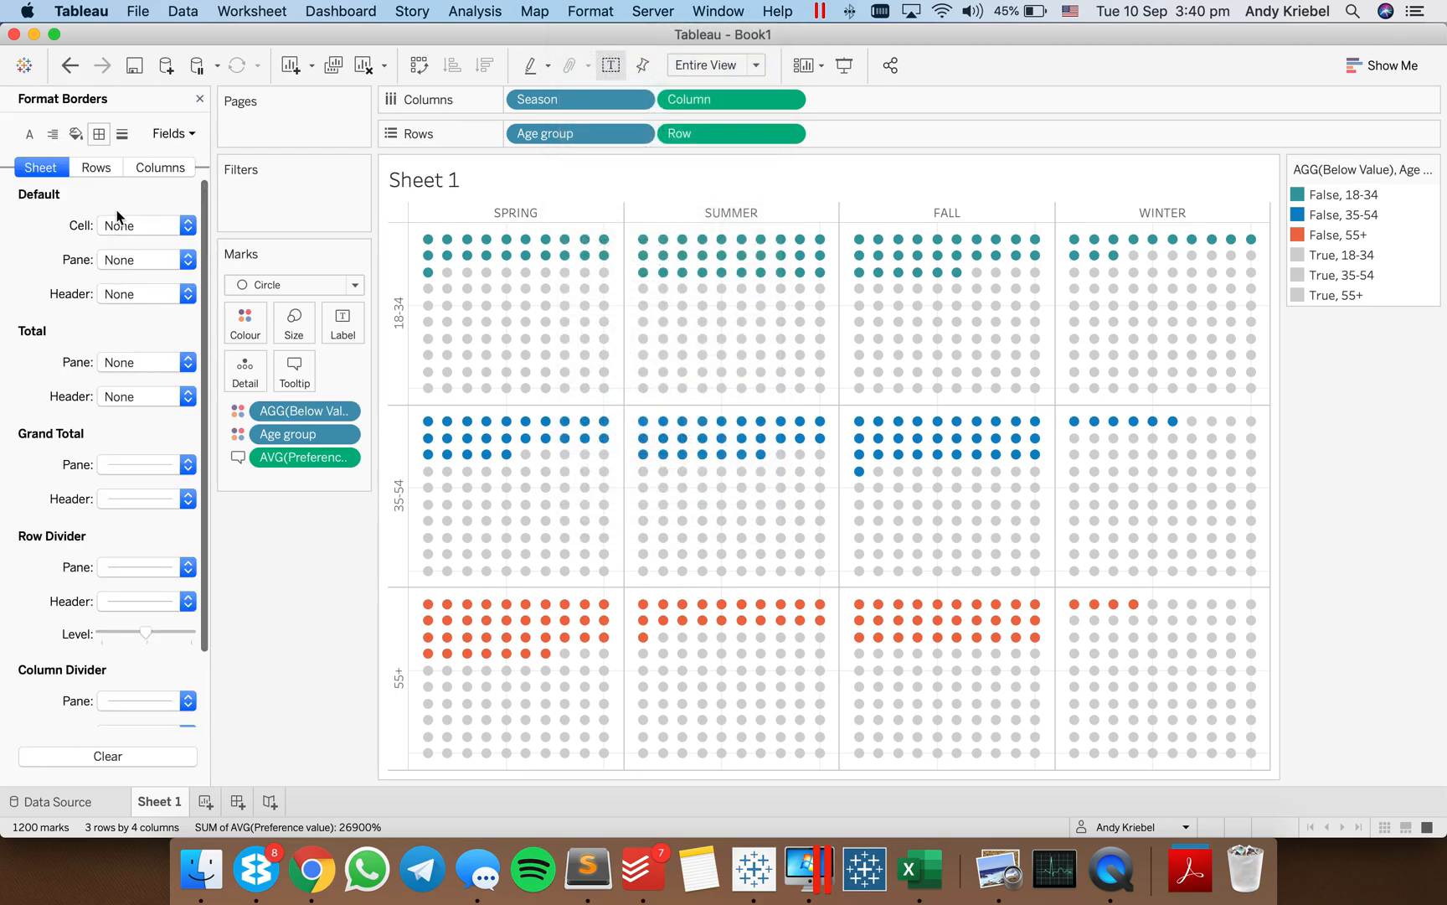
pyautogui.click(124, 135)
pyautogui.click(100, 129)
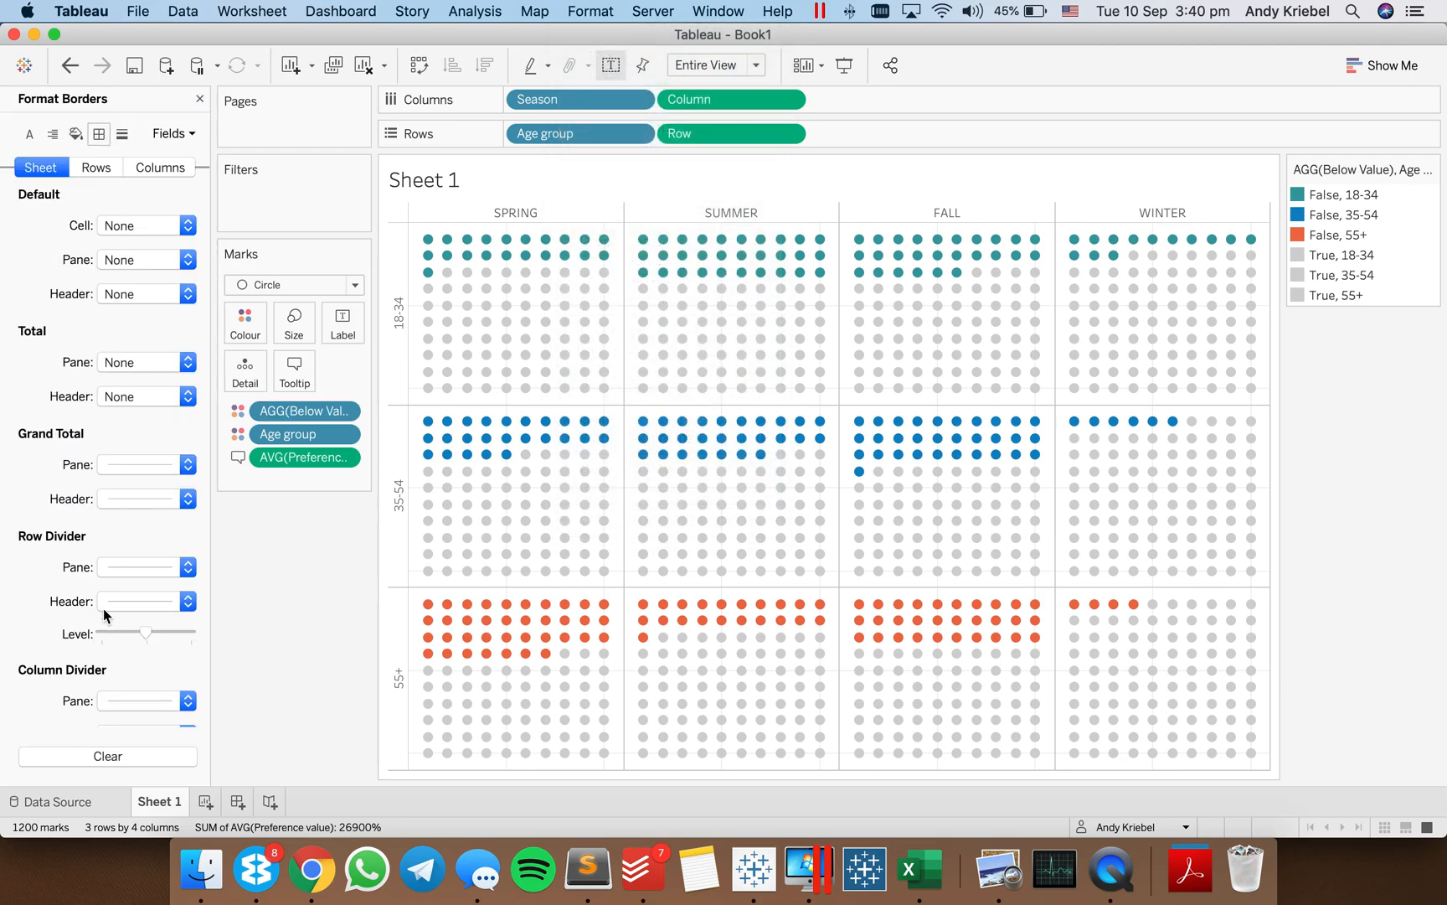
pyautogui.click(130, 569)
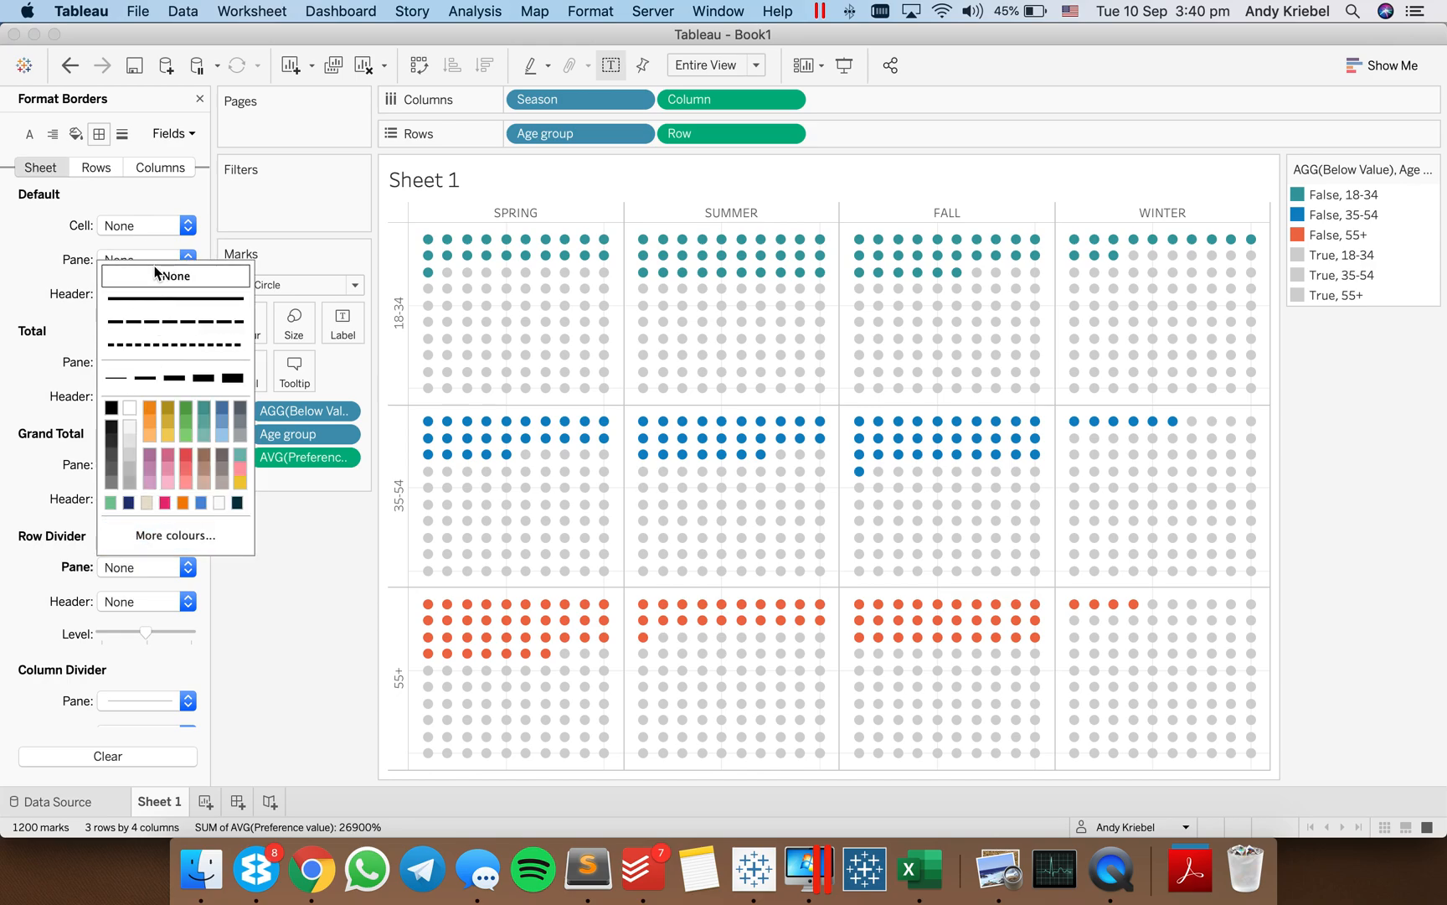
pyautogui.click(131, 700)
pyautogui.click(173, 409)
# Format the sheet lines, setting both the grid lines and the zero lines to None
pyautogui.click(124, 133)
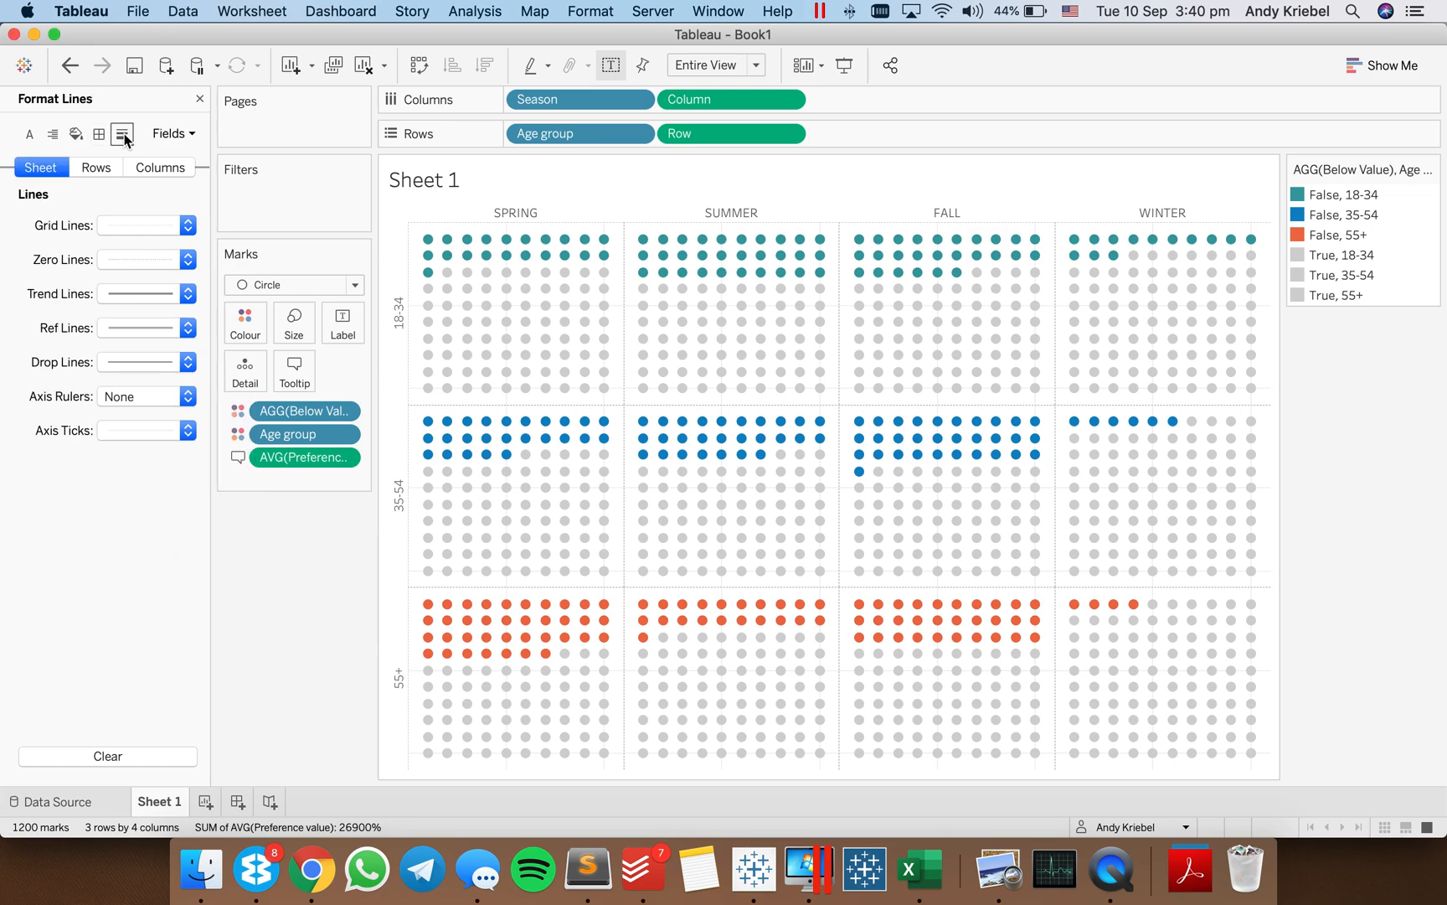
pyautogui.click(114, 224)
pyautogui.click(143, 253)
pyautogui.click(138, 260)
pyautogui.click(138, 287)
pyautogui.click(270, 634)
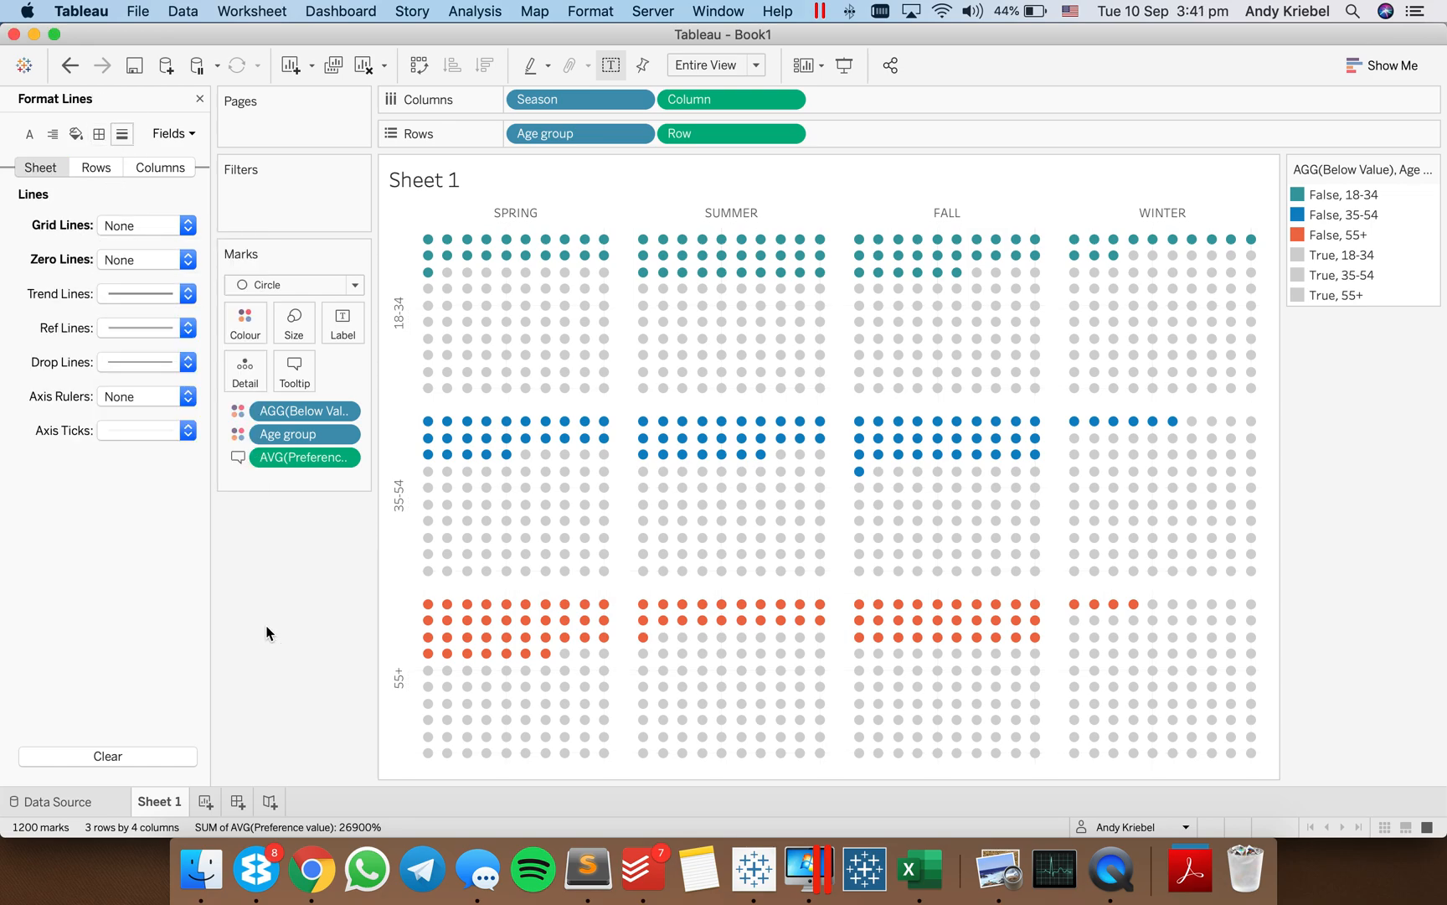
# Format the Age group header font as Tableau Semibold at size 12
pyautogui.rightClick(400, 323)
pyautogui.click(460, 405)
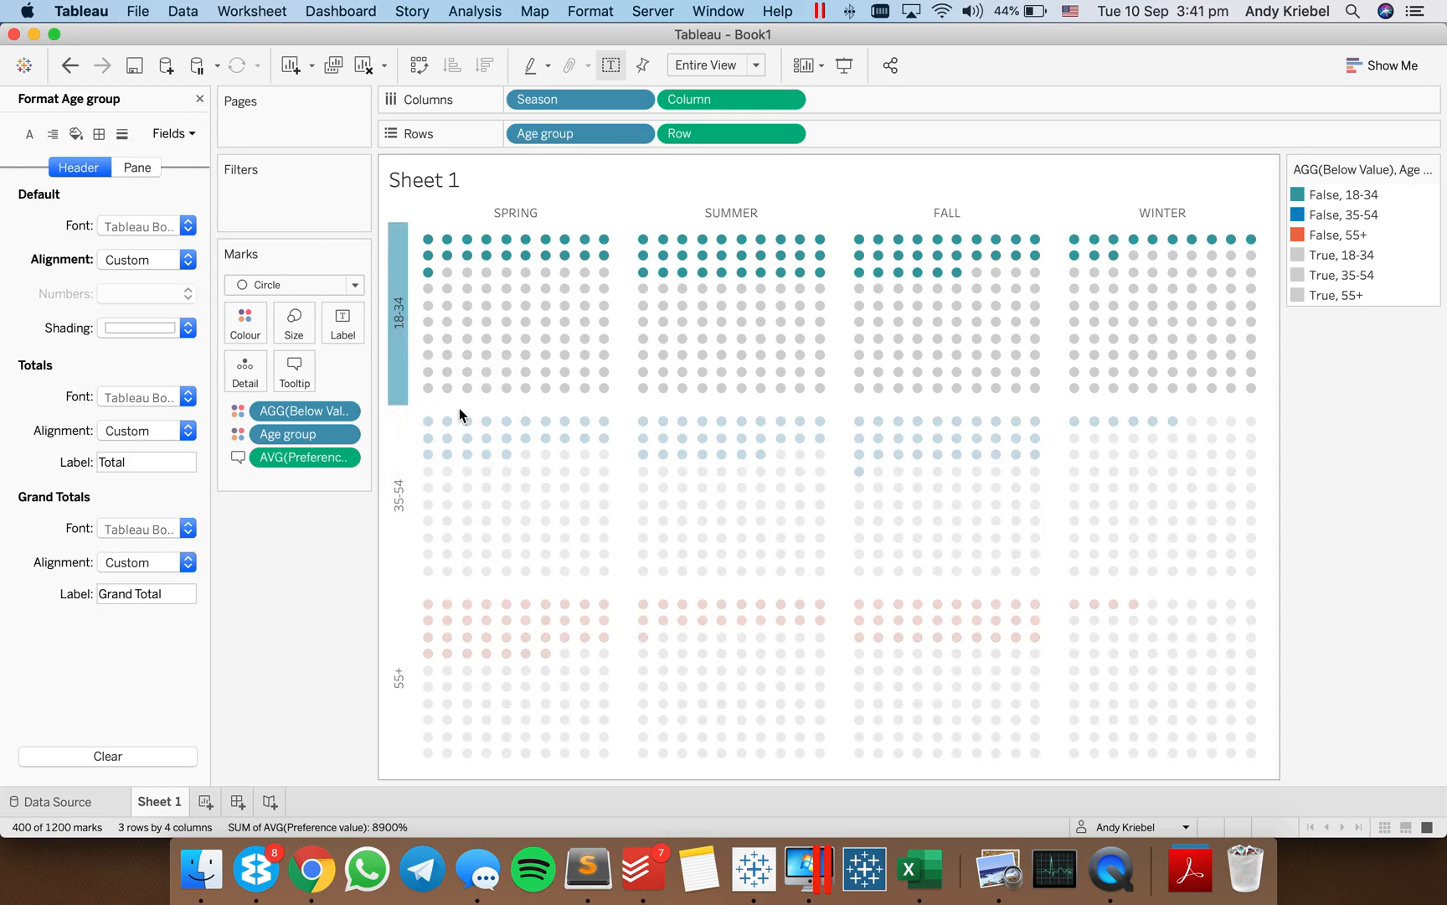
pyautogui.click(143, 226)
pyautogui.click(147, 287)
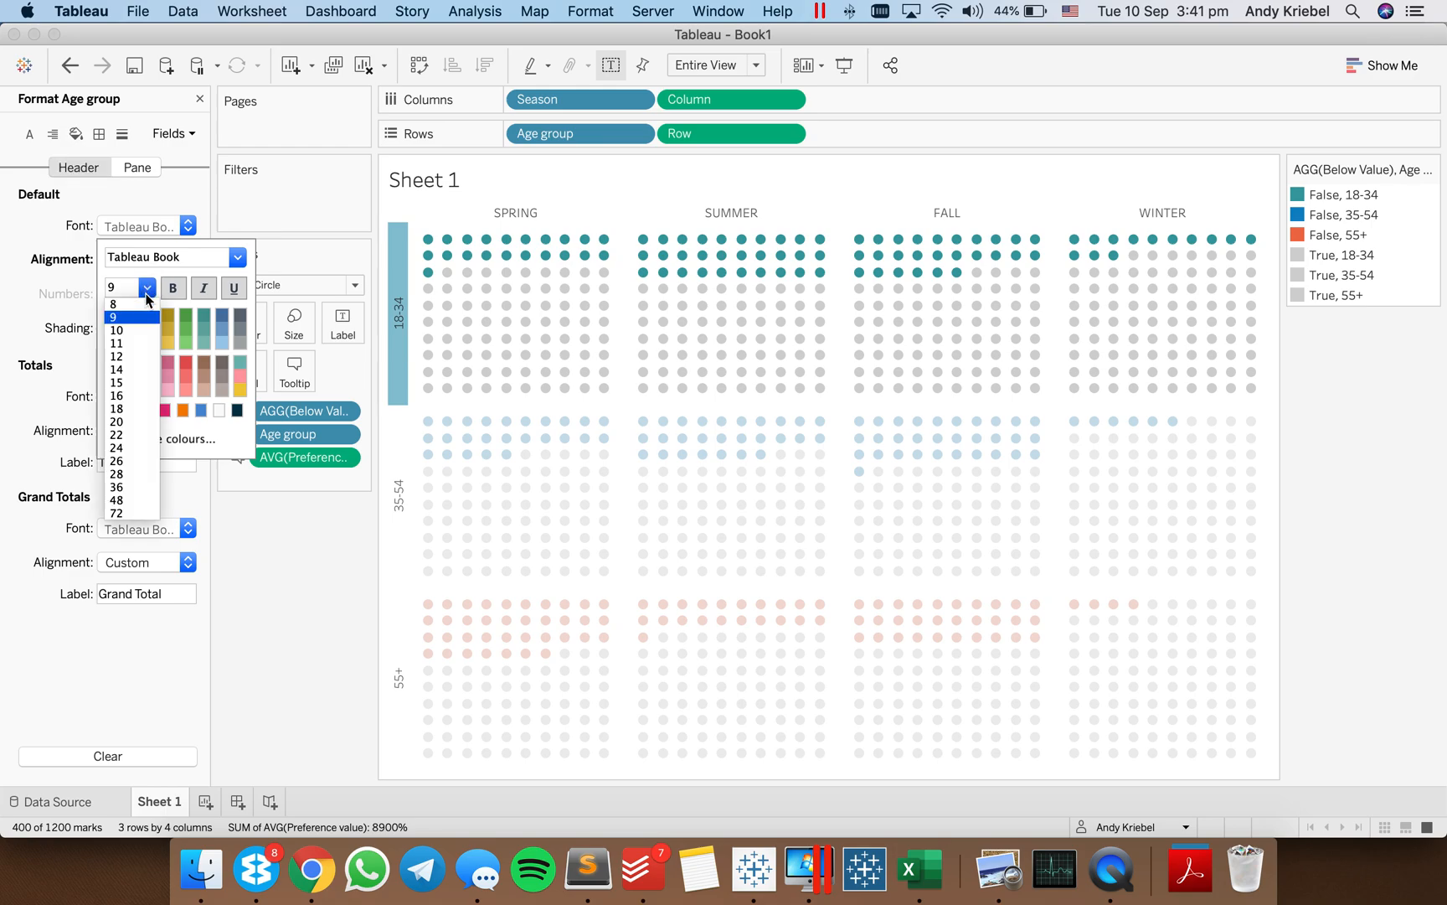
pyautogui.click(135, 356)
pyautogui.click(240, 259)
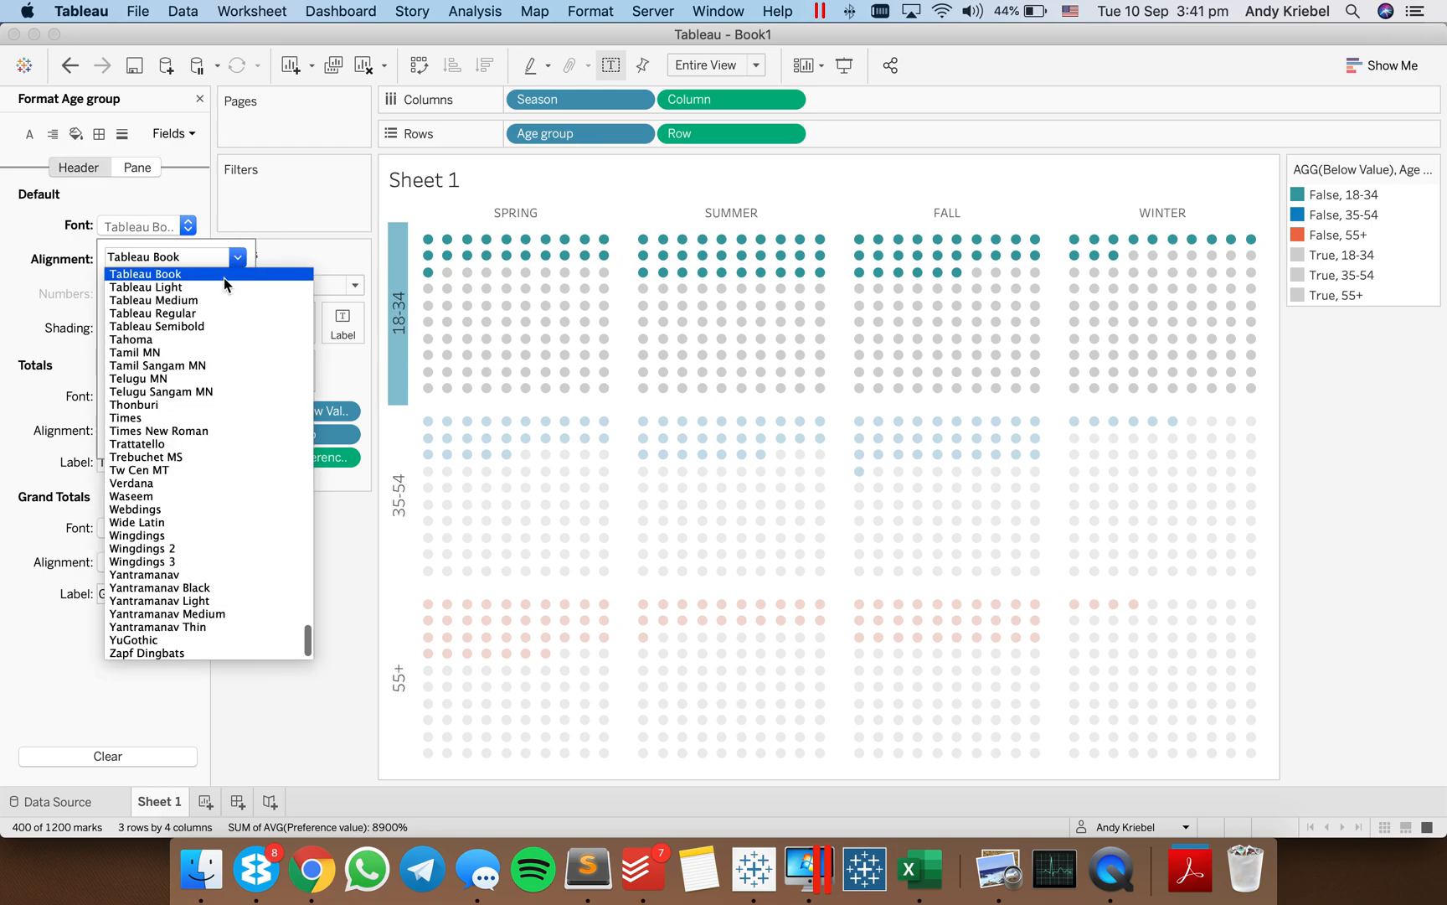
pyautogui.click(178, 326)
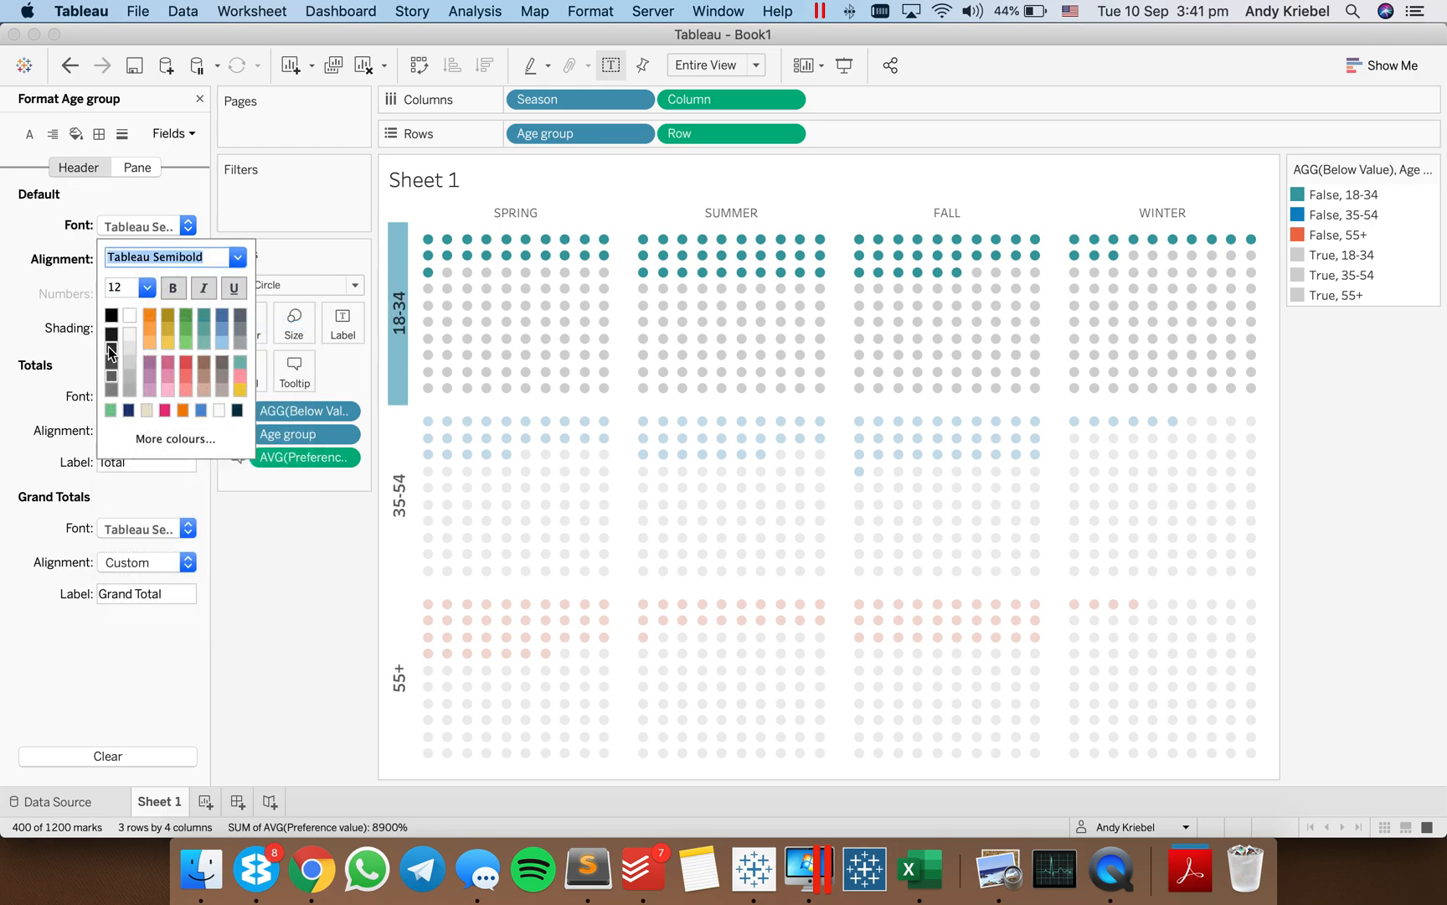
# Format the Season header font as Tableau Semibold at size 12 in a darker grey
pyautogui.click(489, 215)
pyautogui.click(489, 215)
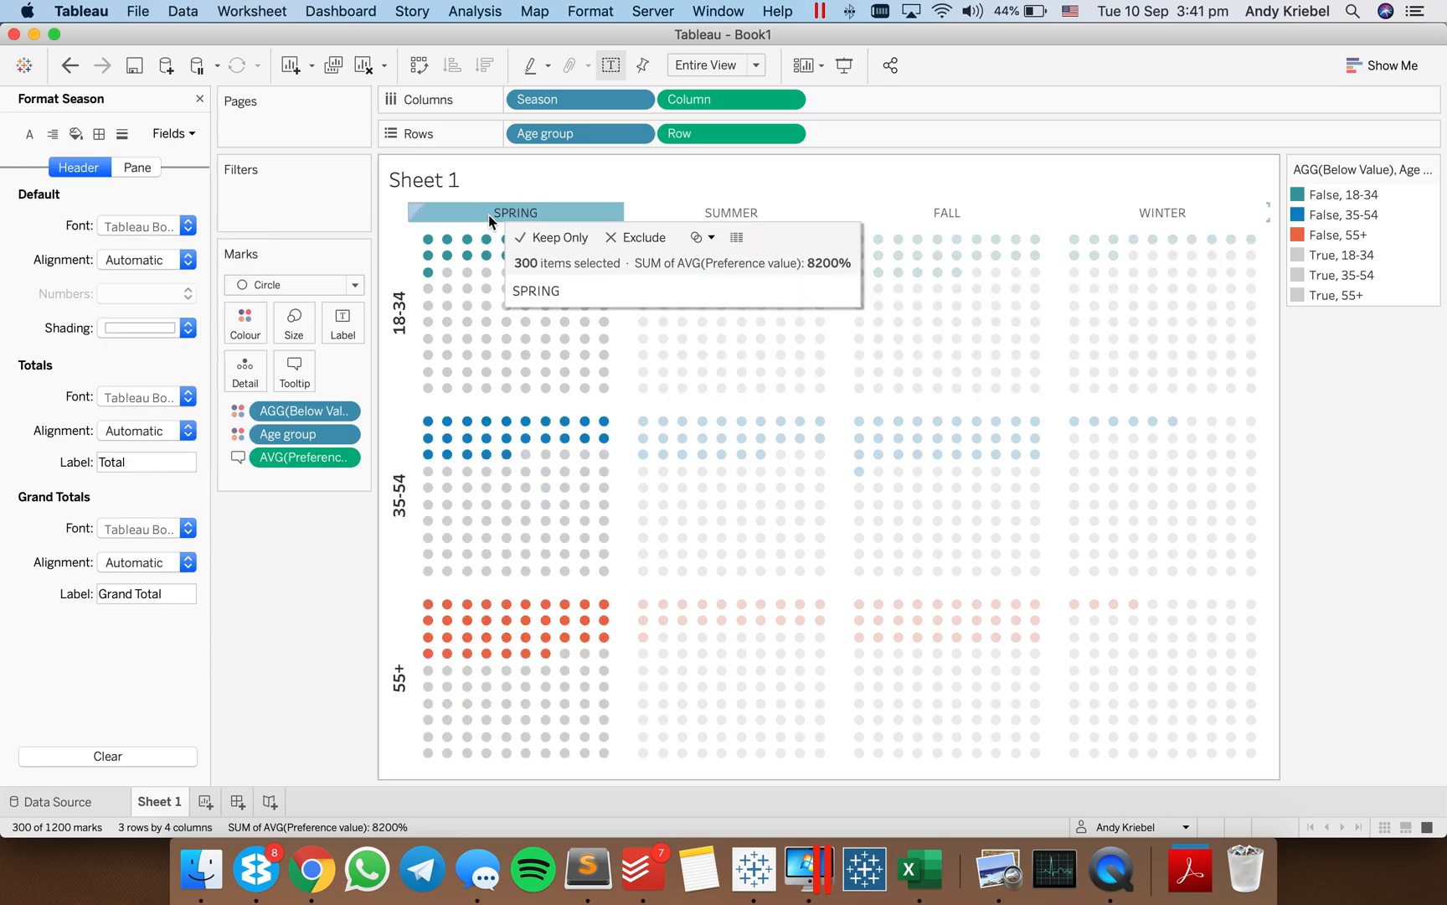
pyautogui.click(165, 226)
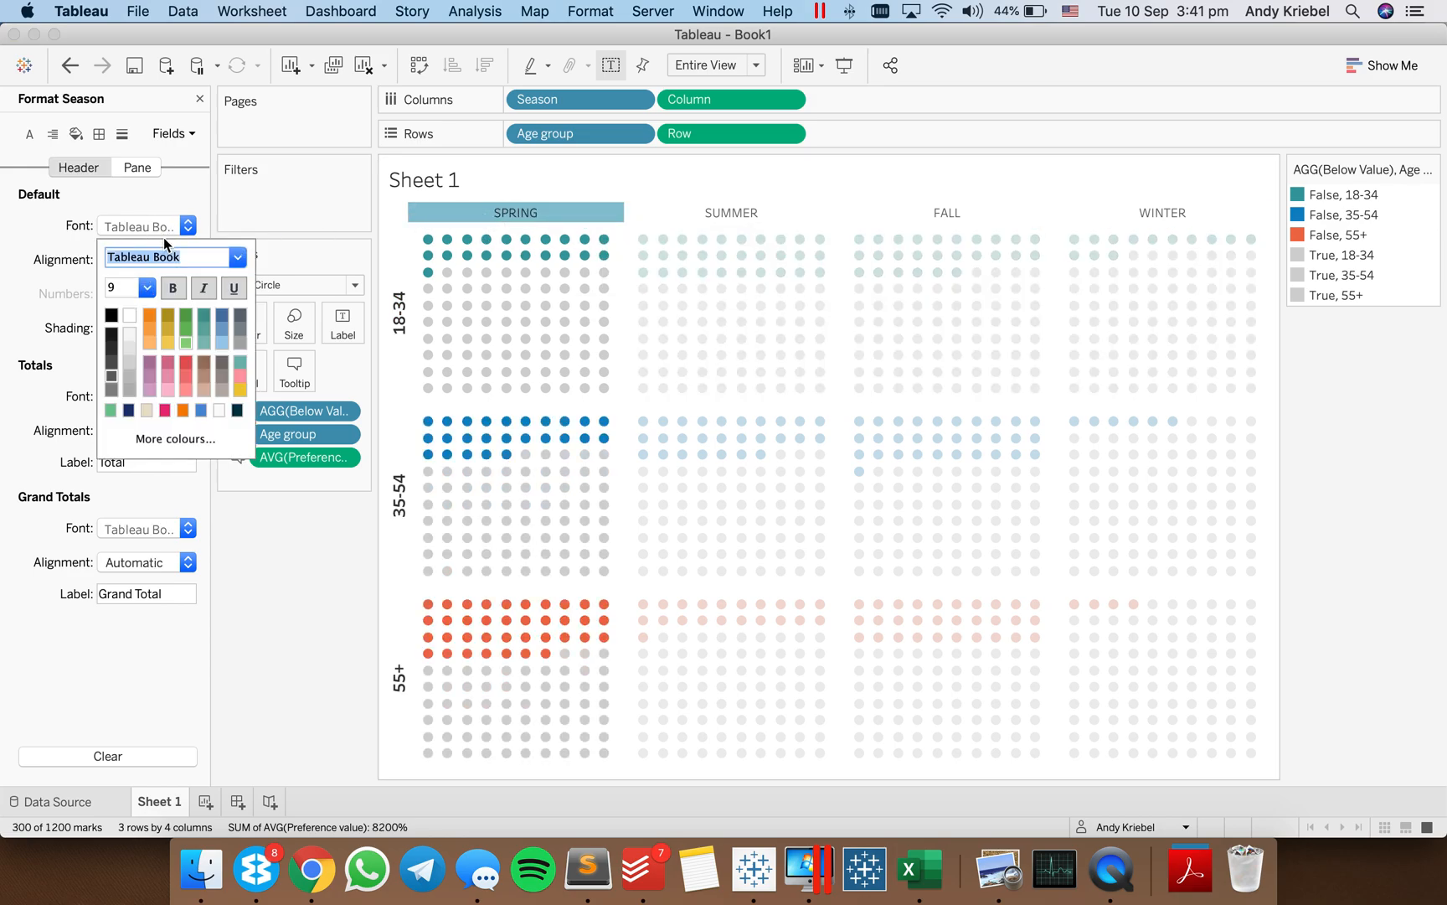
pyautogui.click(147, 287)
pyautogui.click(117, 356)
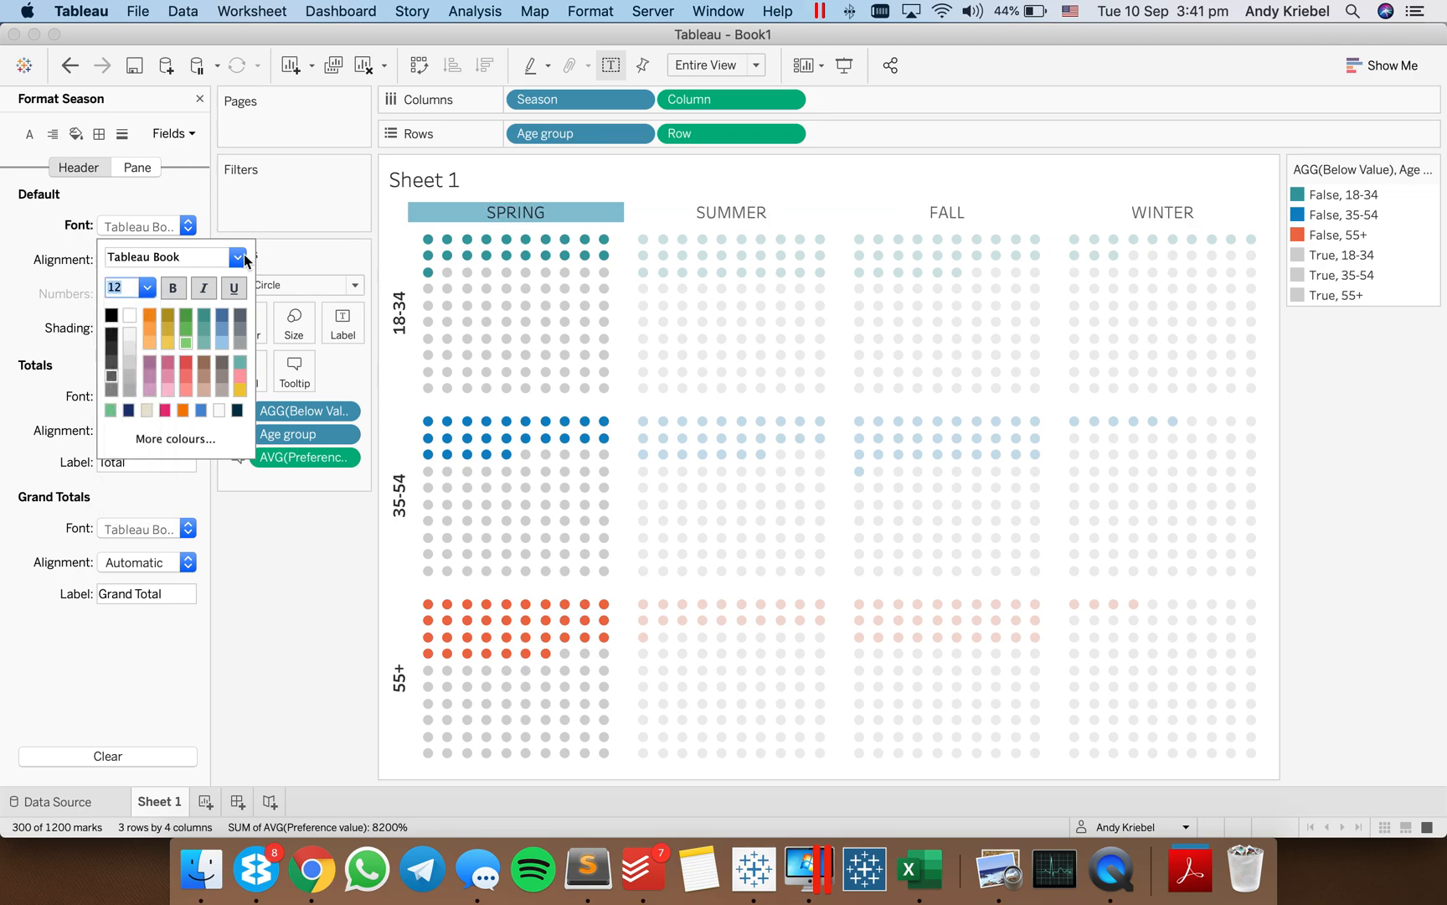
pyautogui.click(238, 257)
pyautogui.click(173, 326)
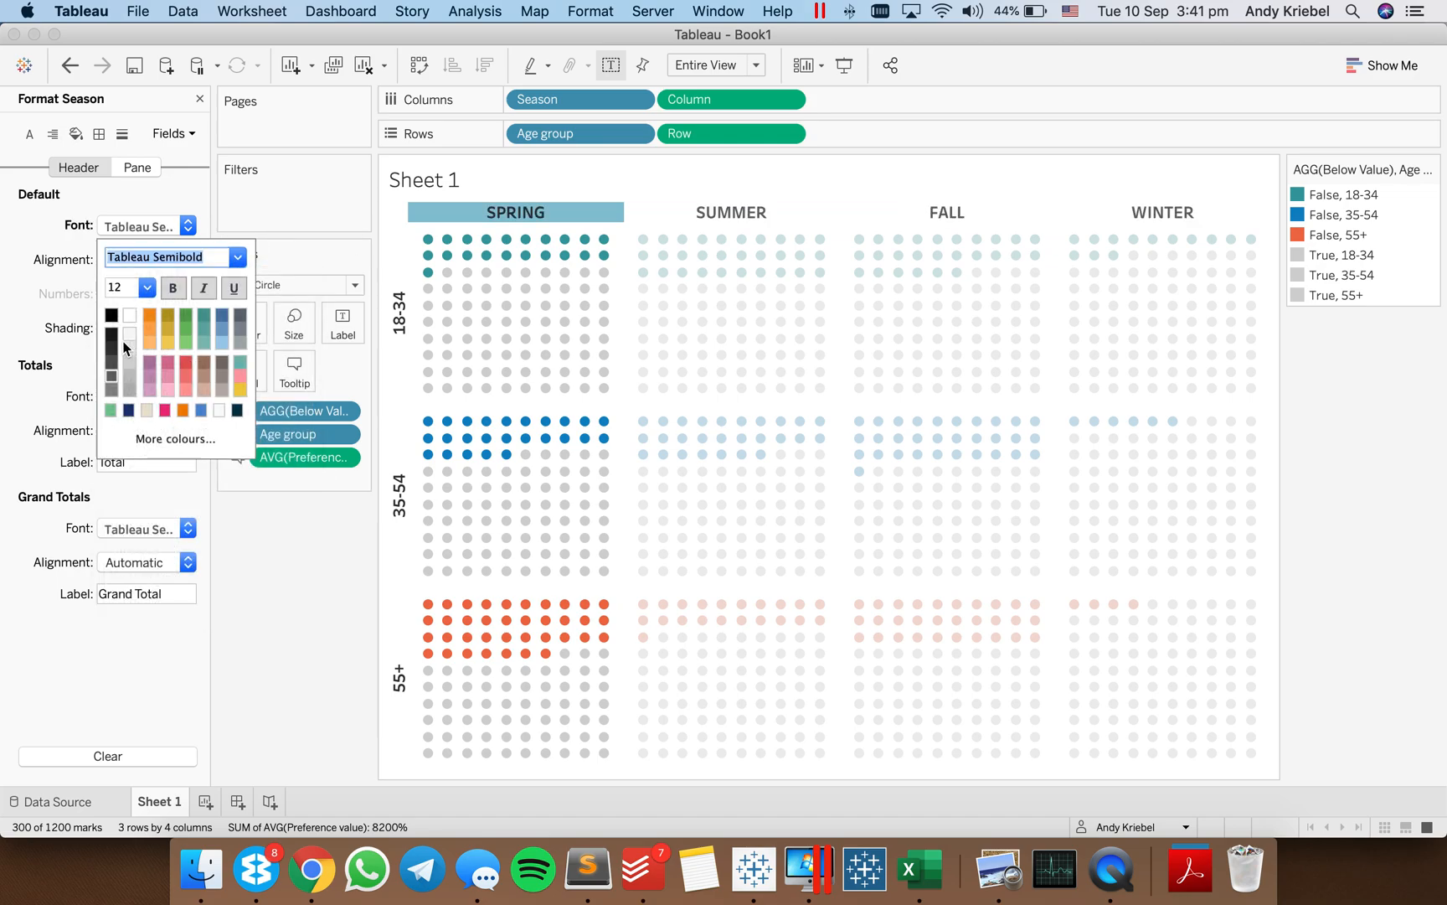
pyautogui.click(113, 348)
pyautogui.click(475, 217)
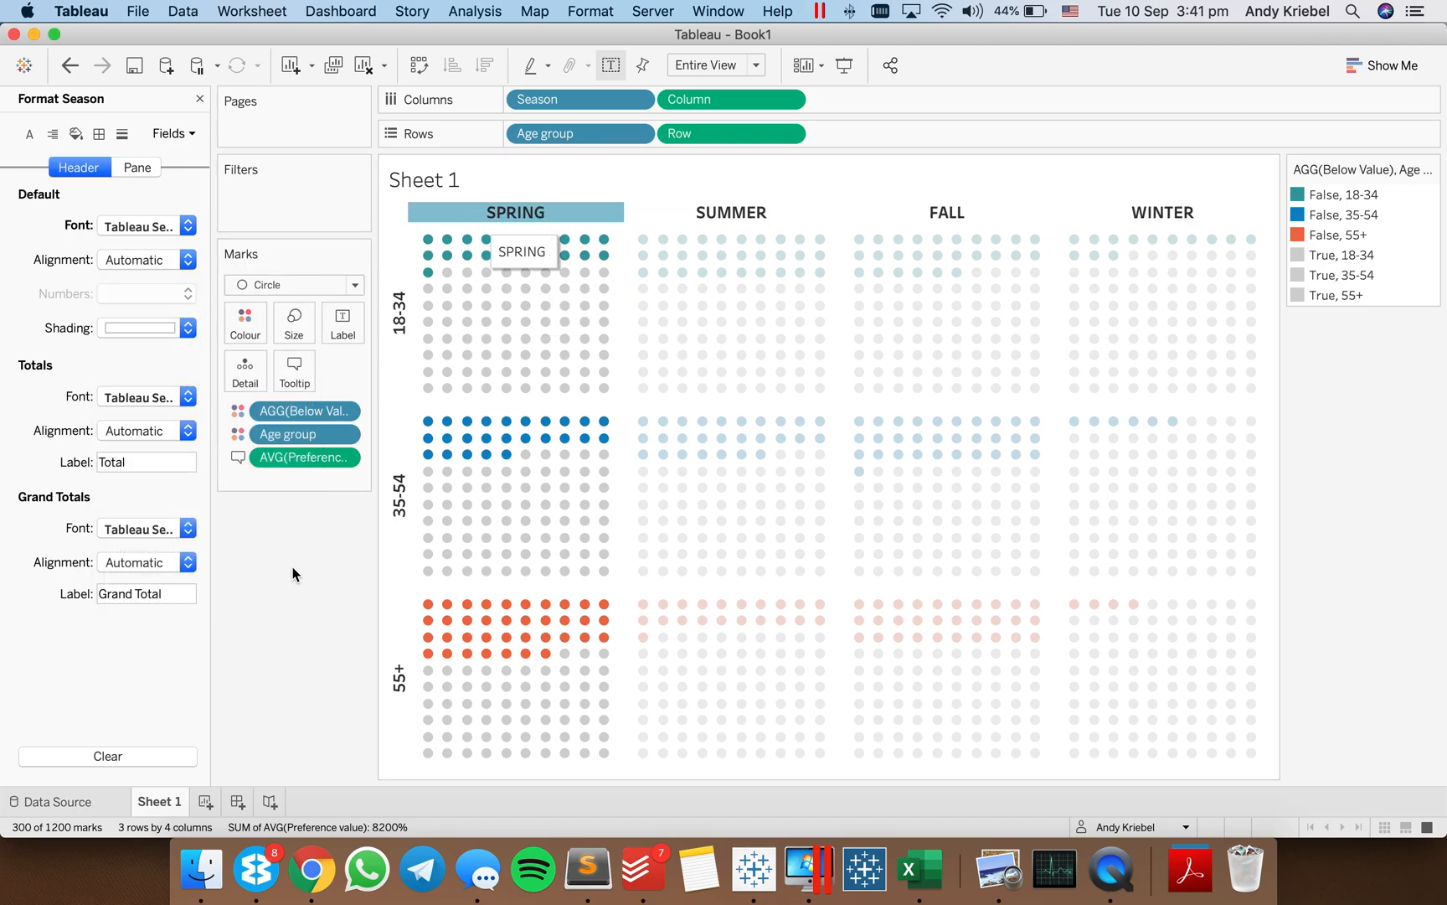
# Close the Season formatting settings and hide the colour legend card
pyautogui.click(200, 98)
pyautogui.click(1430, 169)
pyautogui.click(1339, 312)
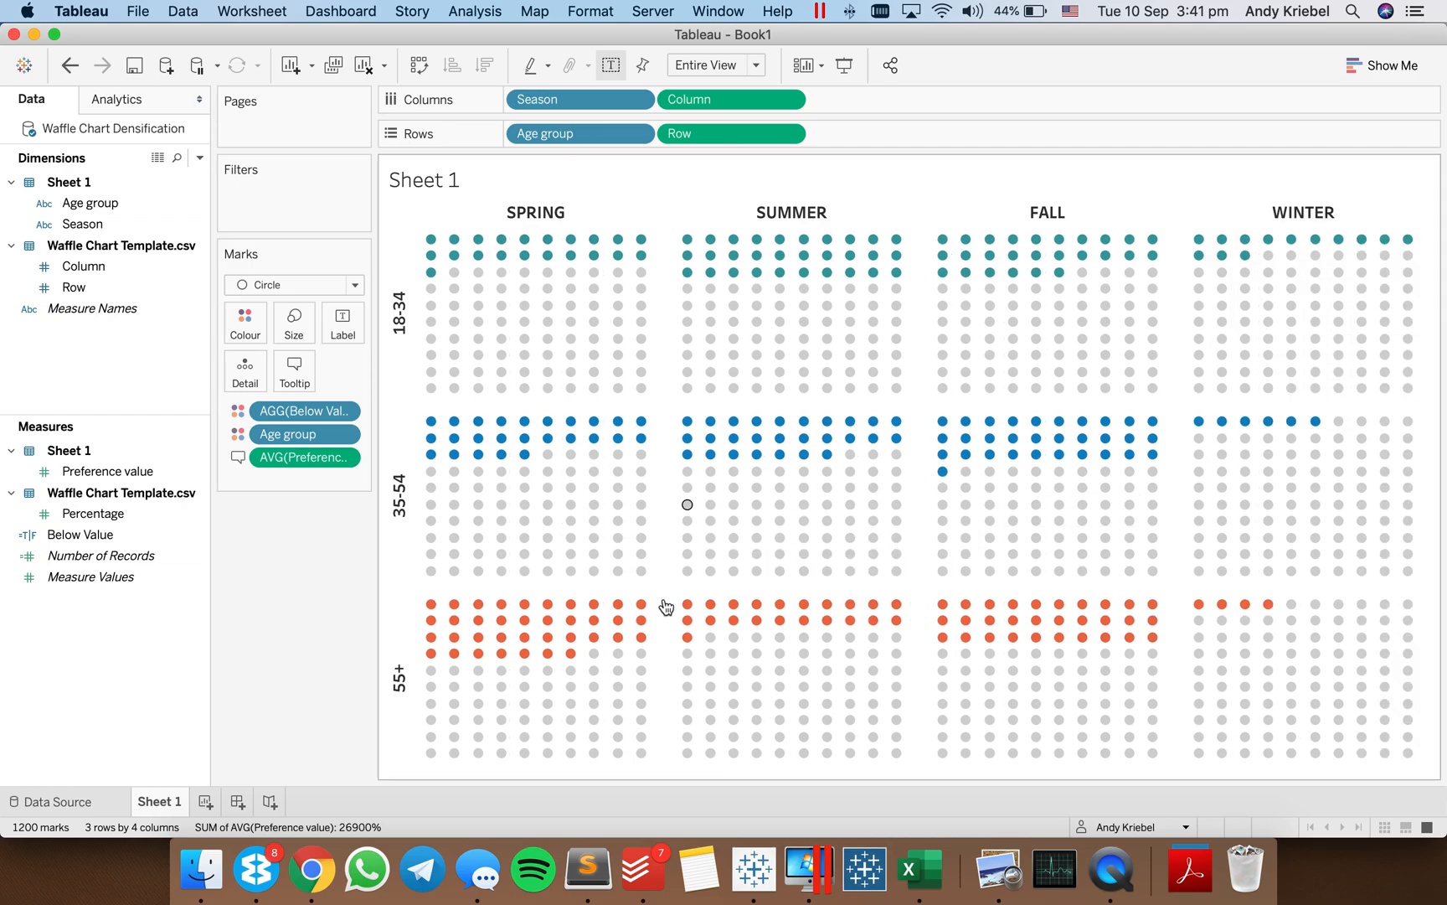
# Check the percentage labels in the Preview reference image, and start a mark annotation on a middle dot of the 18-34 Spring waffle in Tableau
pyautogui.press('super+Tab')
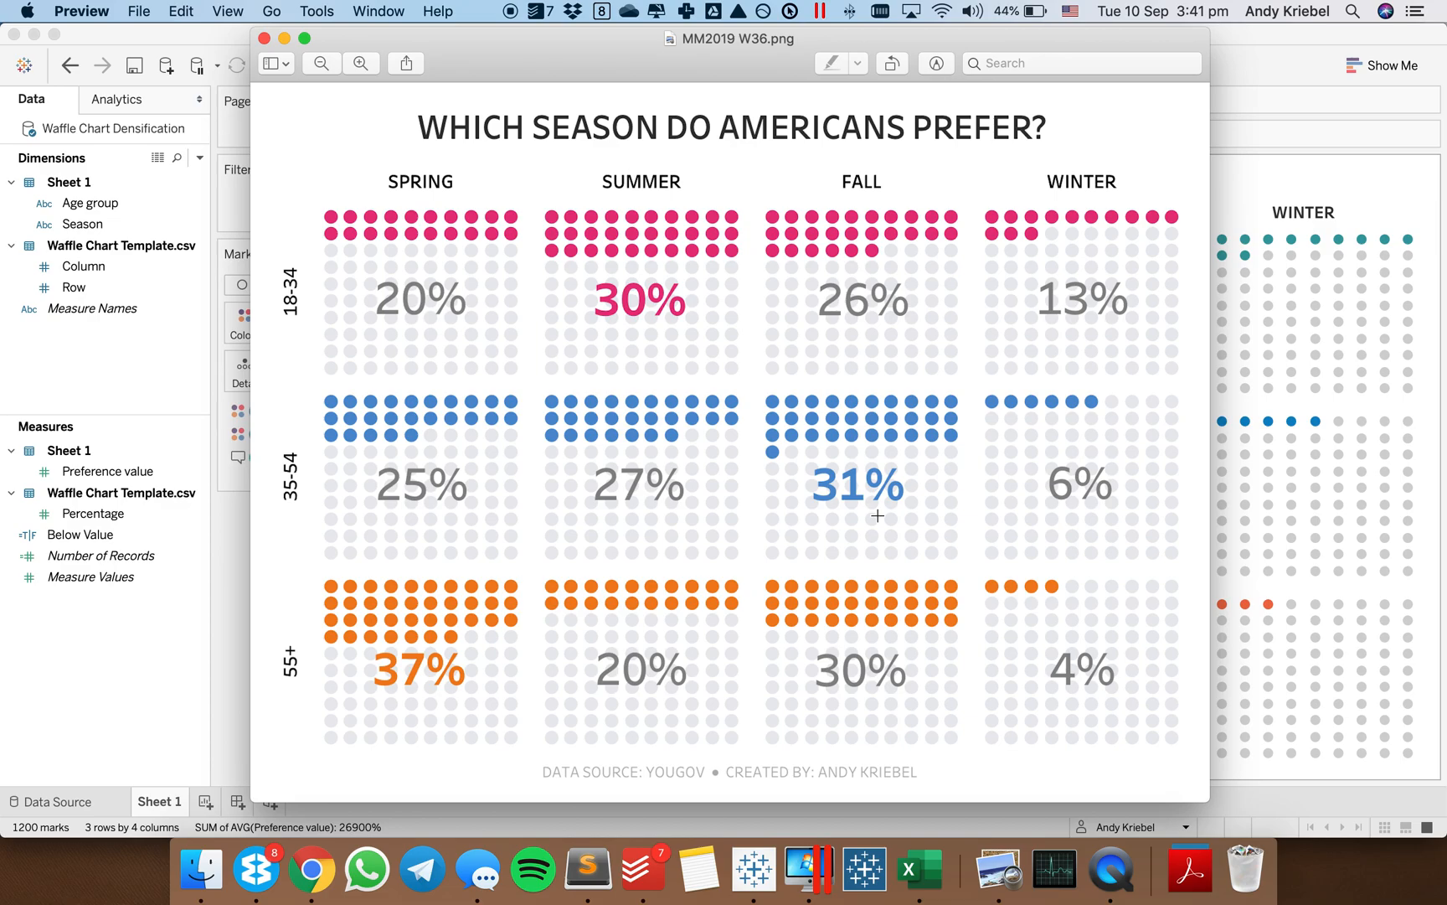
pyautogui.press('super+Tab')
pyautogui.moveTo(893, 507)
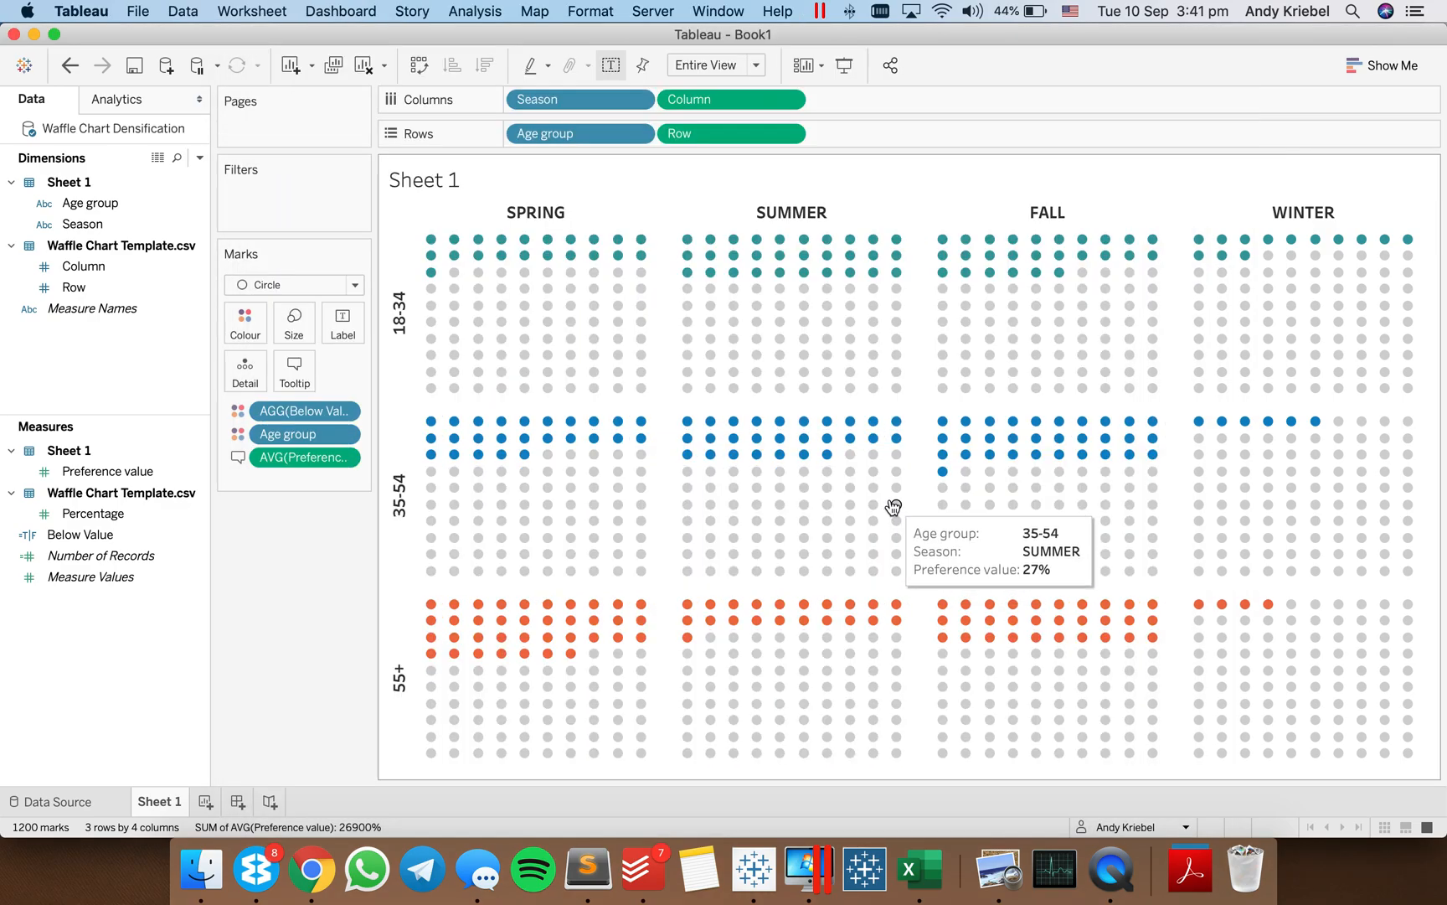
pyautogui.press('super+Tab')
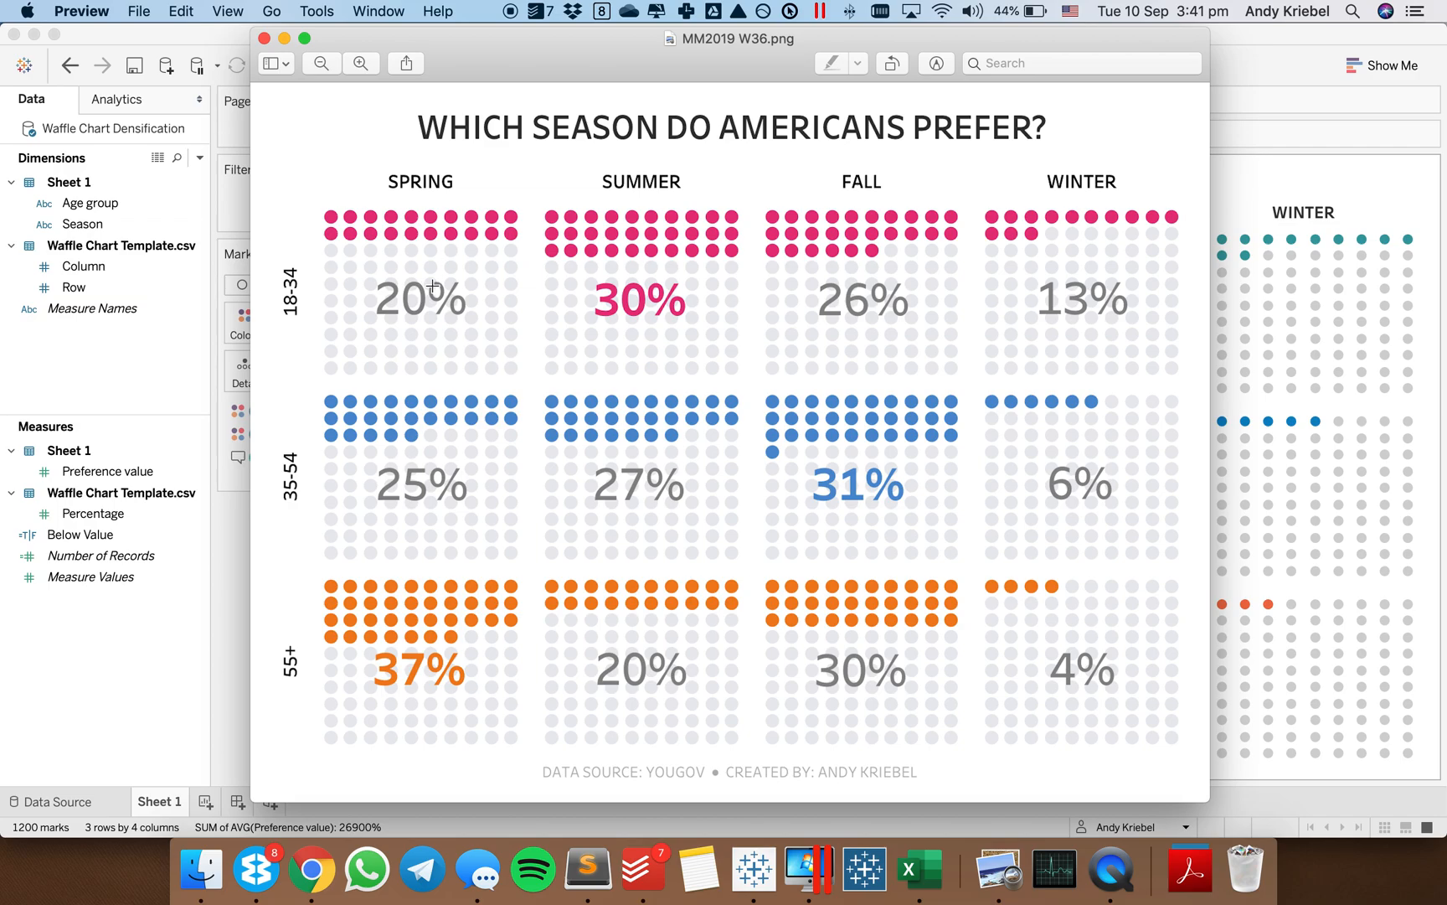
pyautogui.press('super+Tab')
pyautogui.moveTo(523, 317)
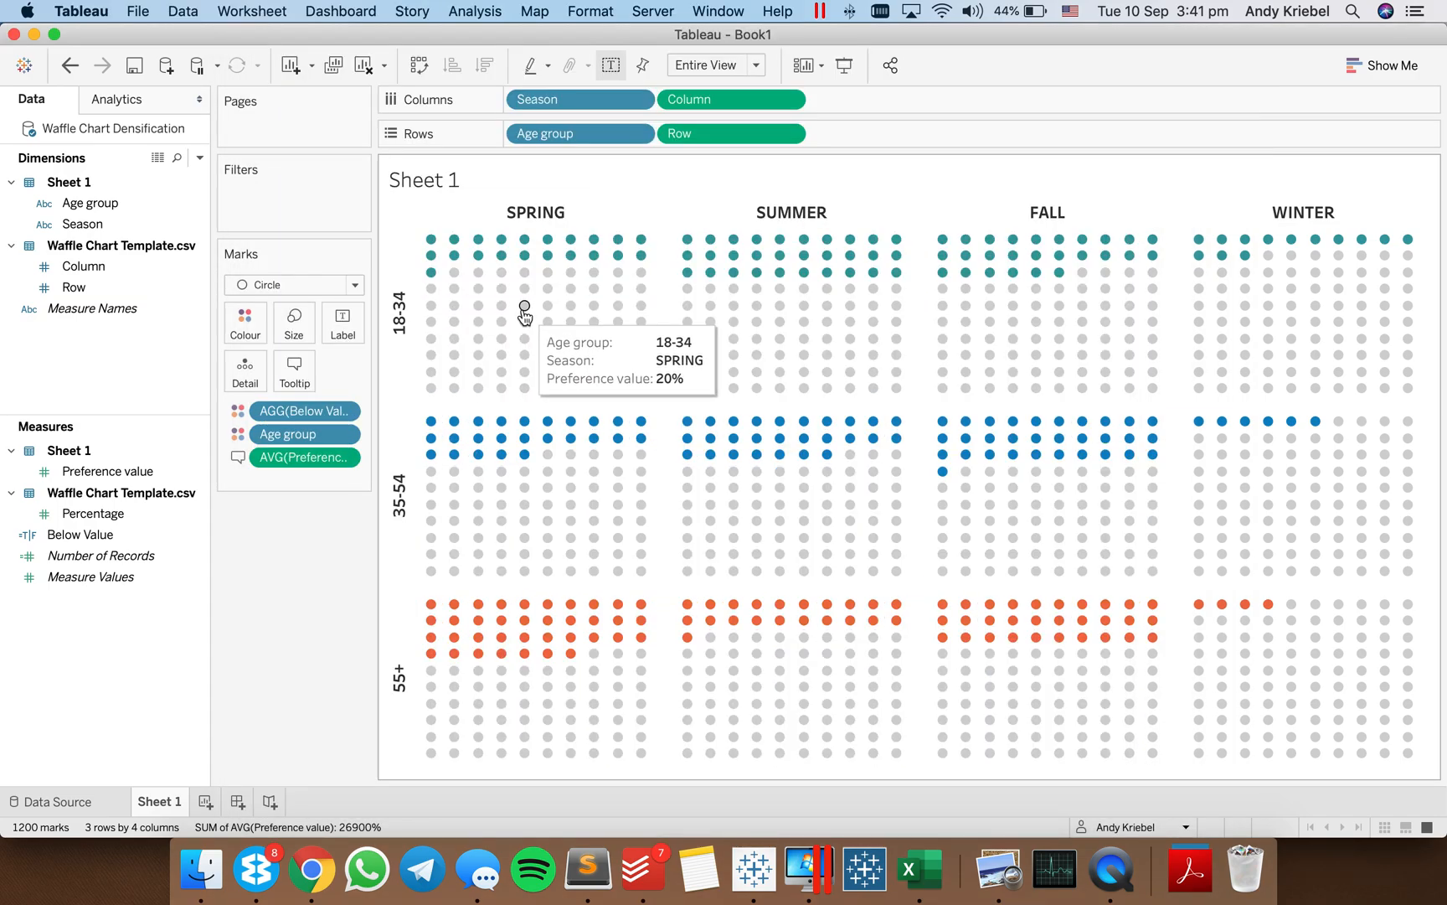
pyautogui.rightClick(524, 322)
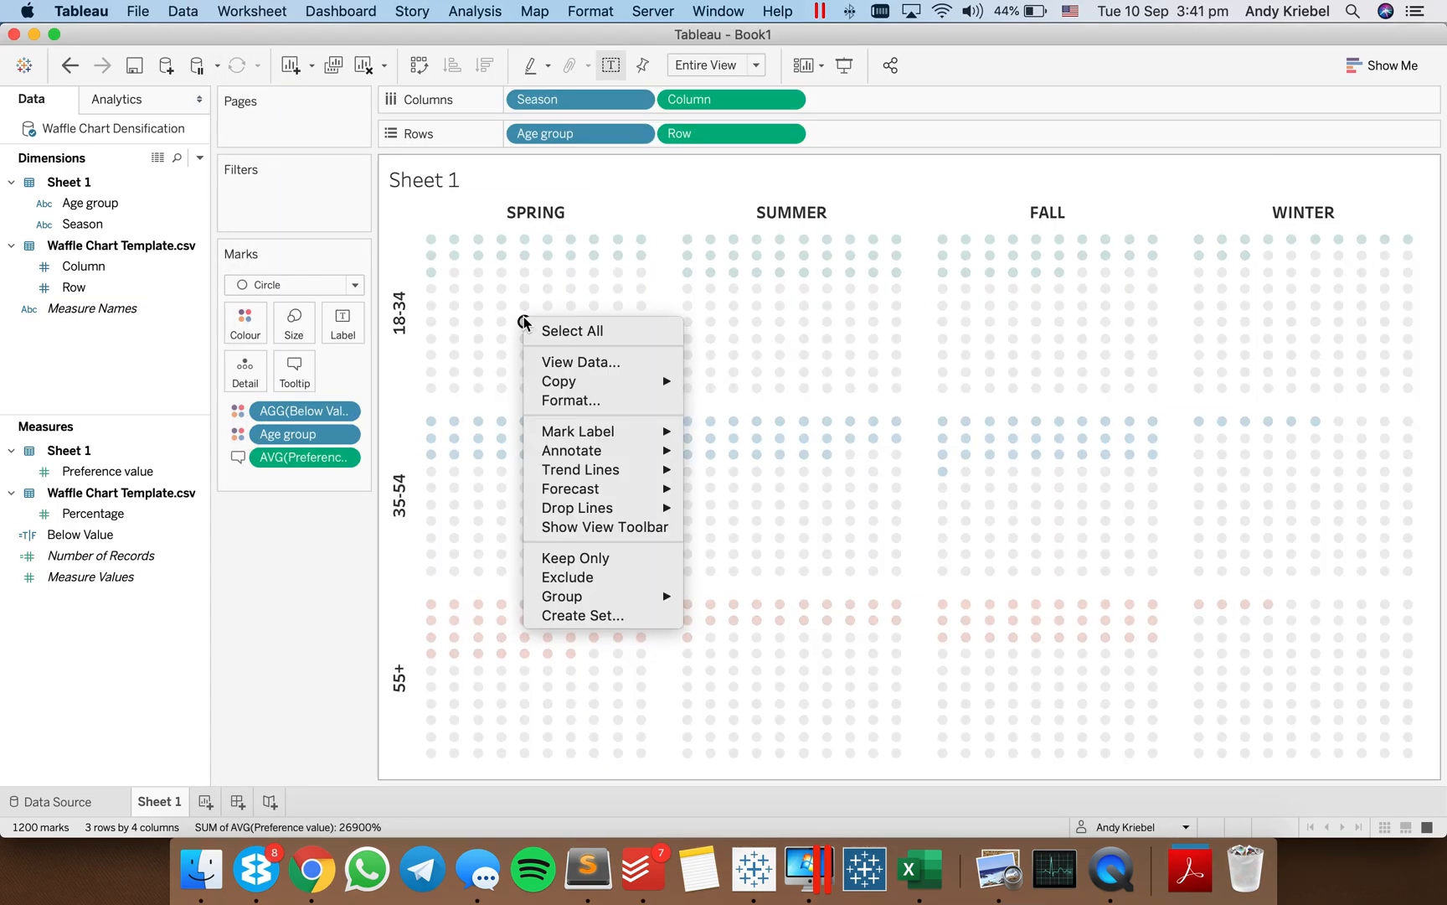
pyautogui.moveTo(622, 433)
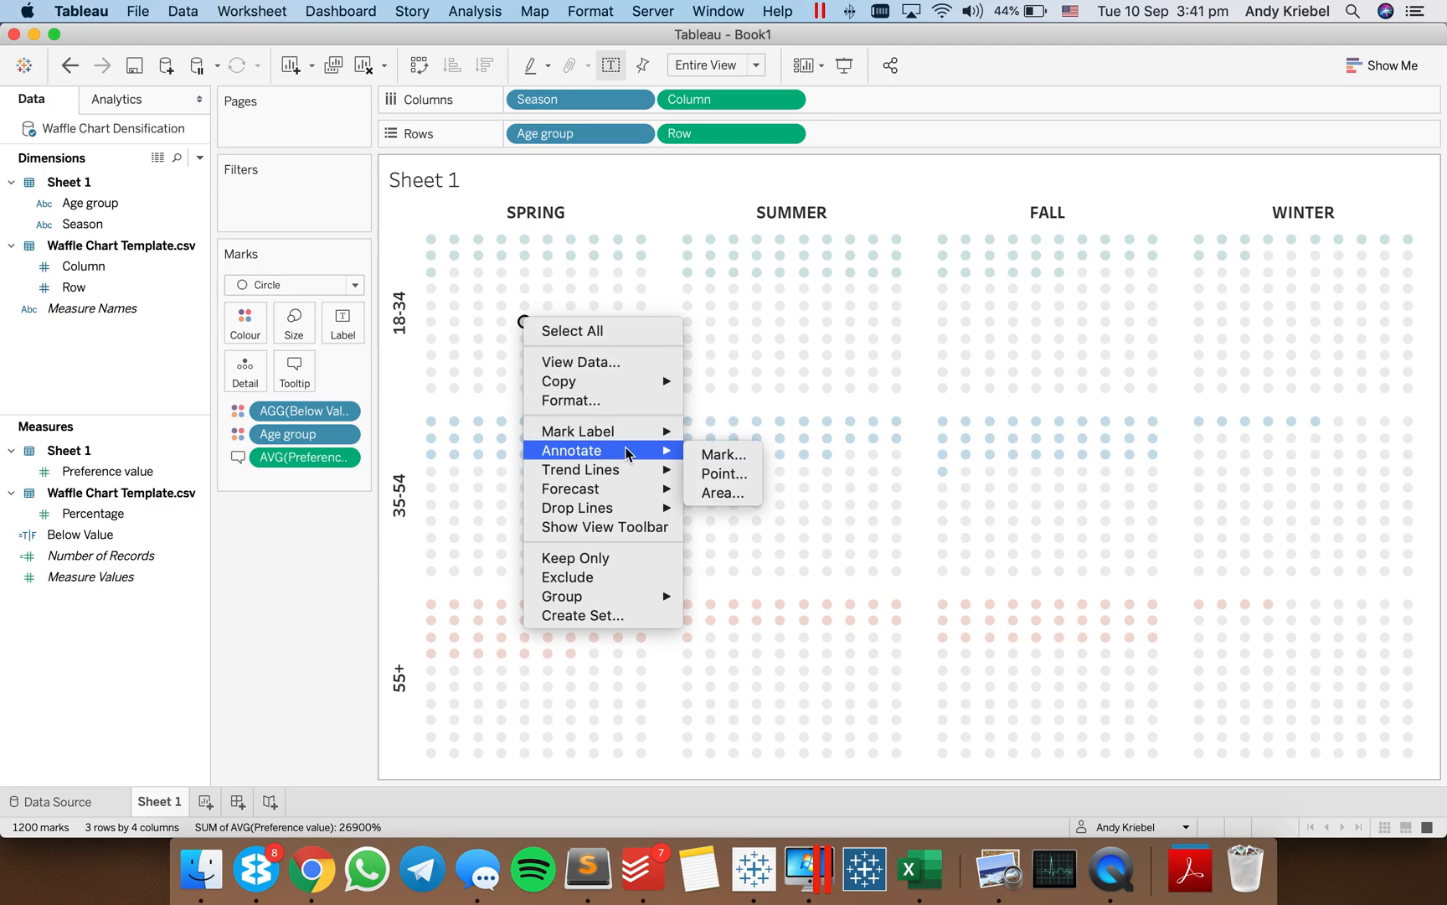
pyautogui.click(713, 457)
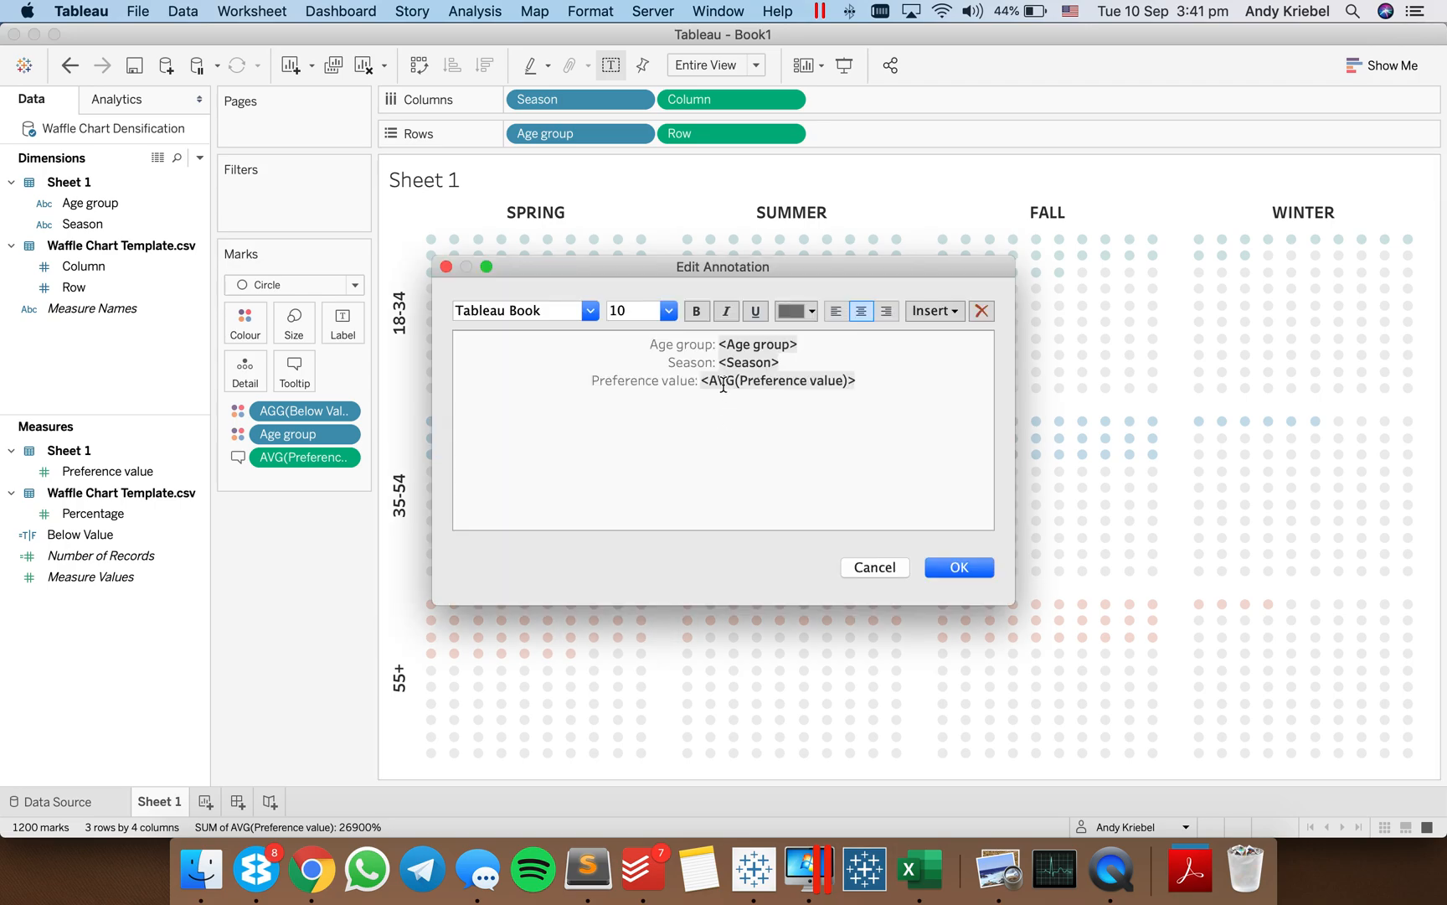
# Reduce the annotation text to only AVG(Preference value), set its font size to 36, and apply it
pyautogui.keyDown('shift'); pyautogui.click(704, 379); pyautogui.keyUp('shift')
pyautogui.press('BackSpace')
pyautogui.press('super+a')
pyautogui.click(669, 311)
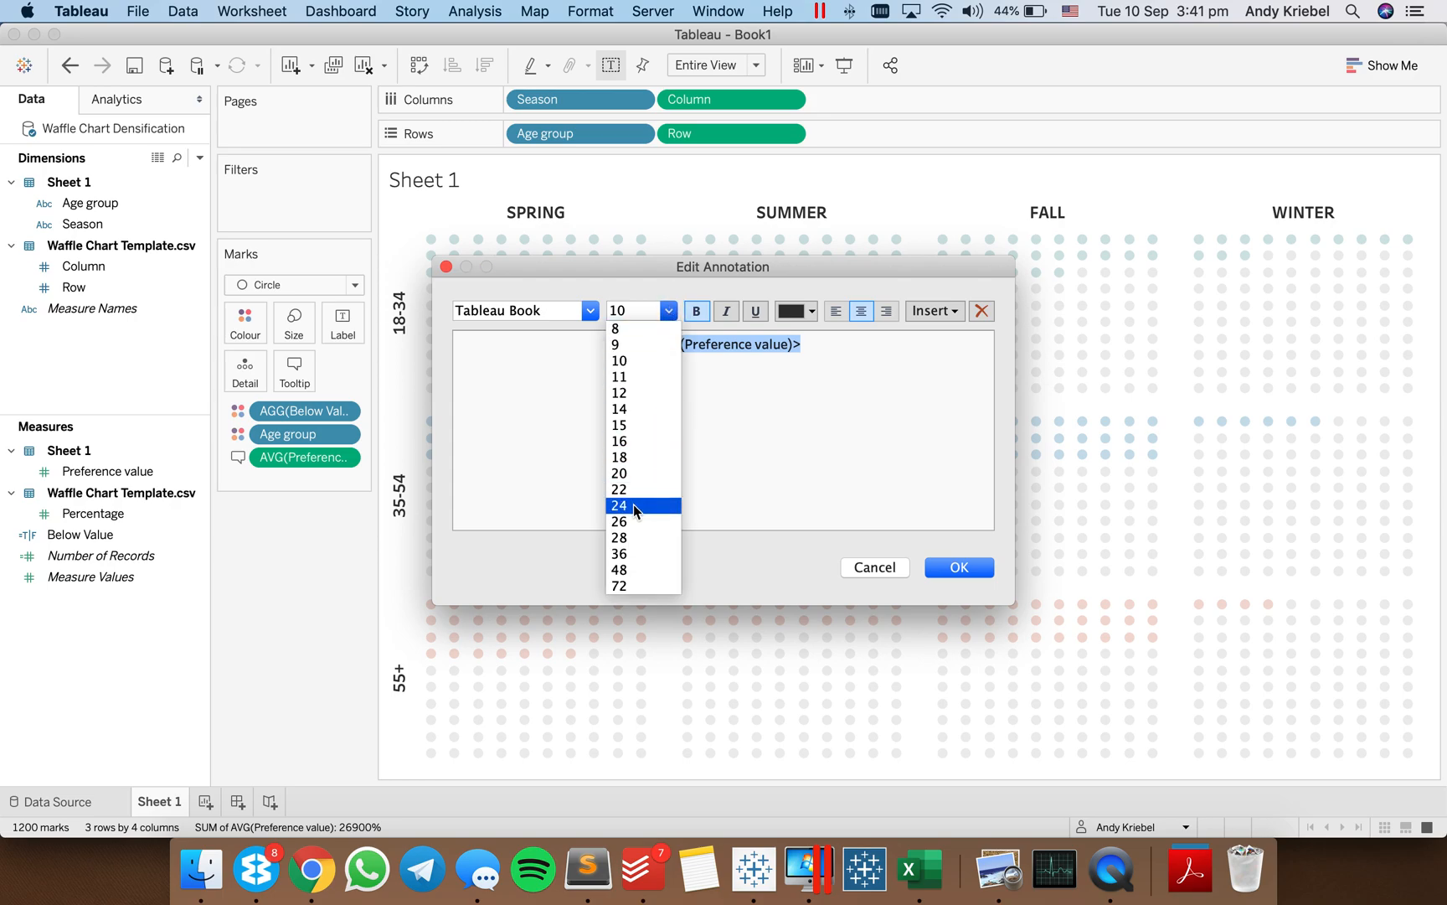
pyautogui.click(637, 553)
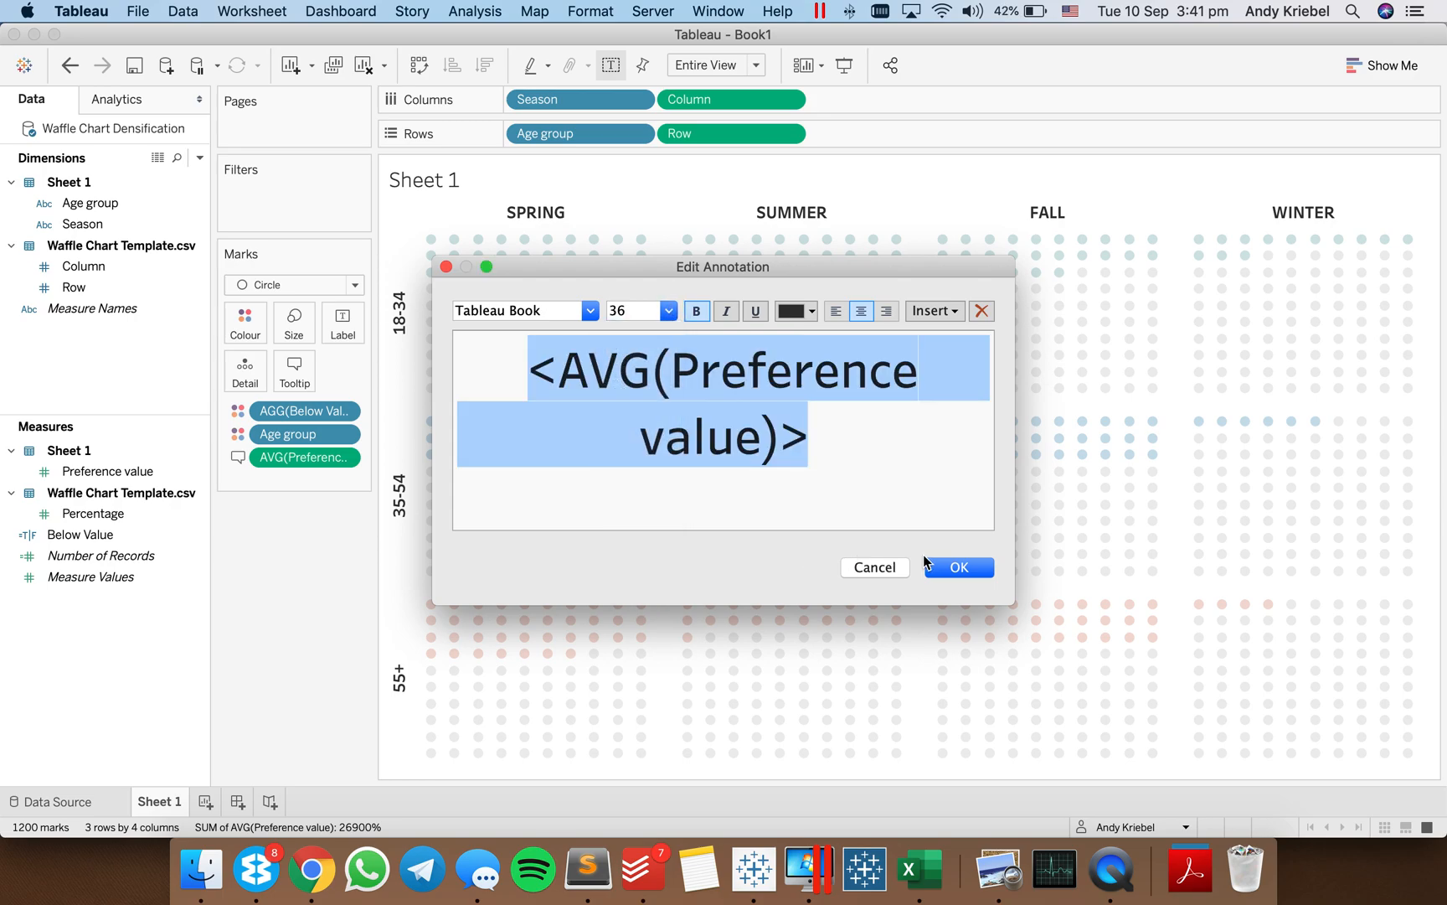
pyautogui.click(964, 568)
# Move the 20% annotation over the middle of the 18-34 Spring waffle and deselect it
pyautogui.click(640, 302)
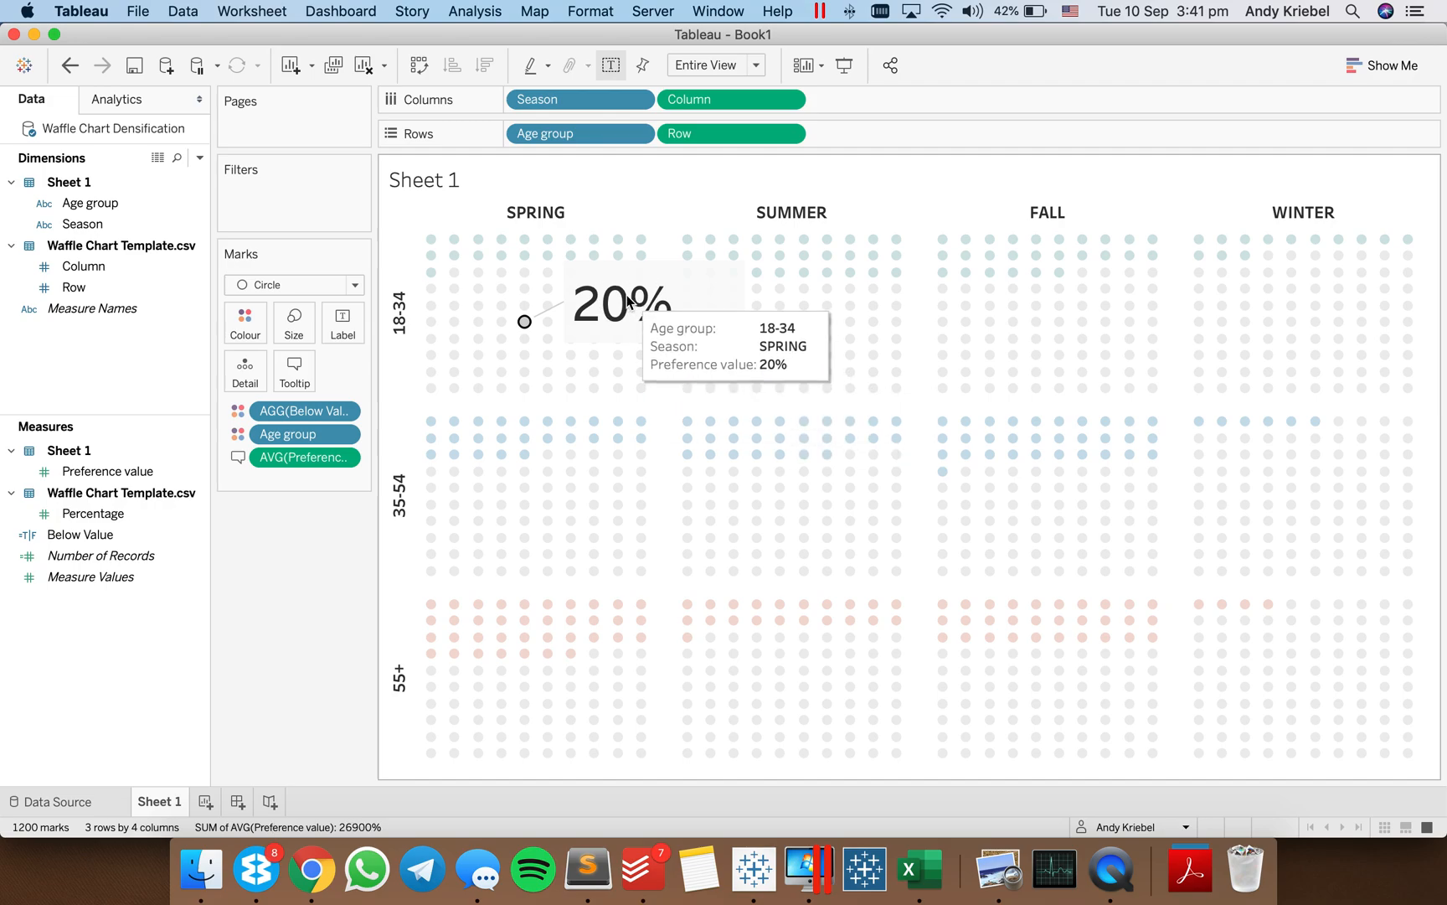
pyautogui.moveTo(687, 294); pyautogui.dragTo(568, 316)
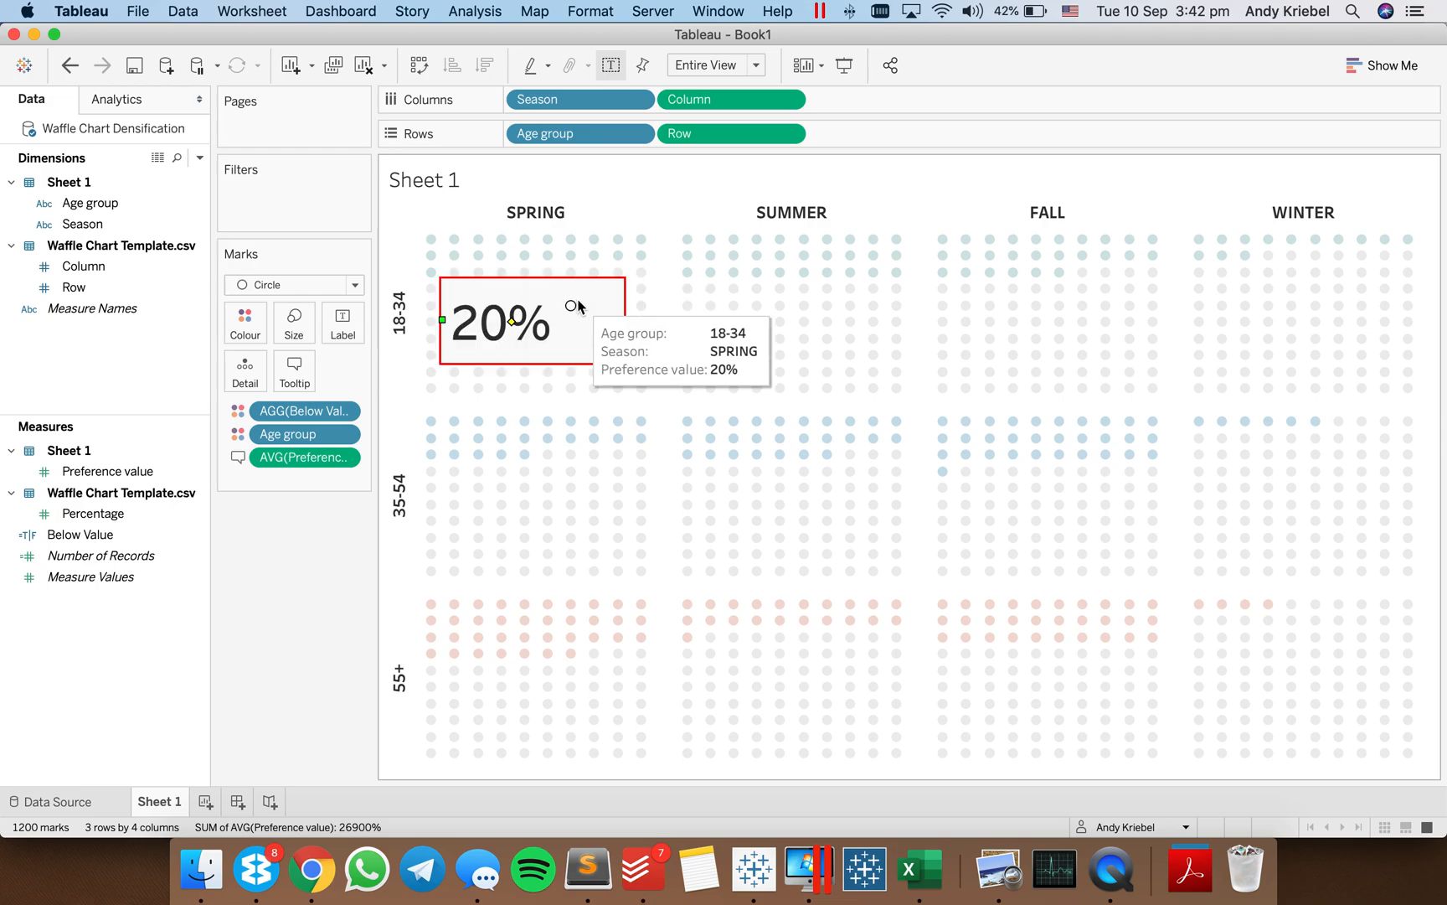
pyautogui.click(662, 262)
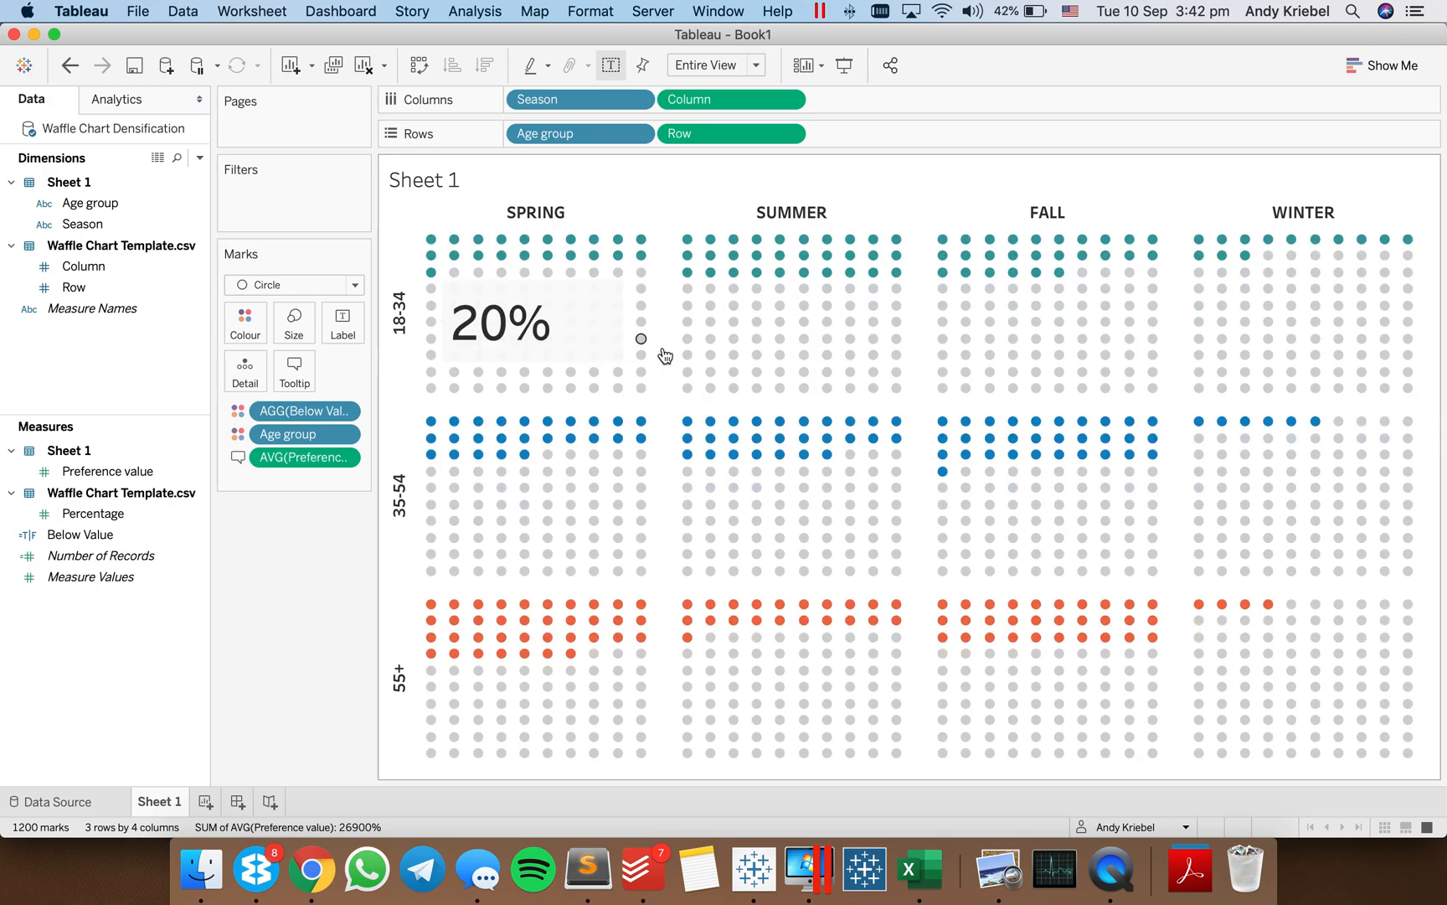
# Format the 18-34 Spring annotation with shading set to None and its line set to None
pyautogui.click(583, 316)
pyautogui.rightClick(583, 319)
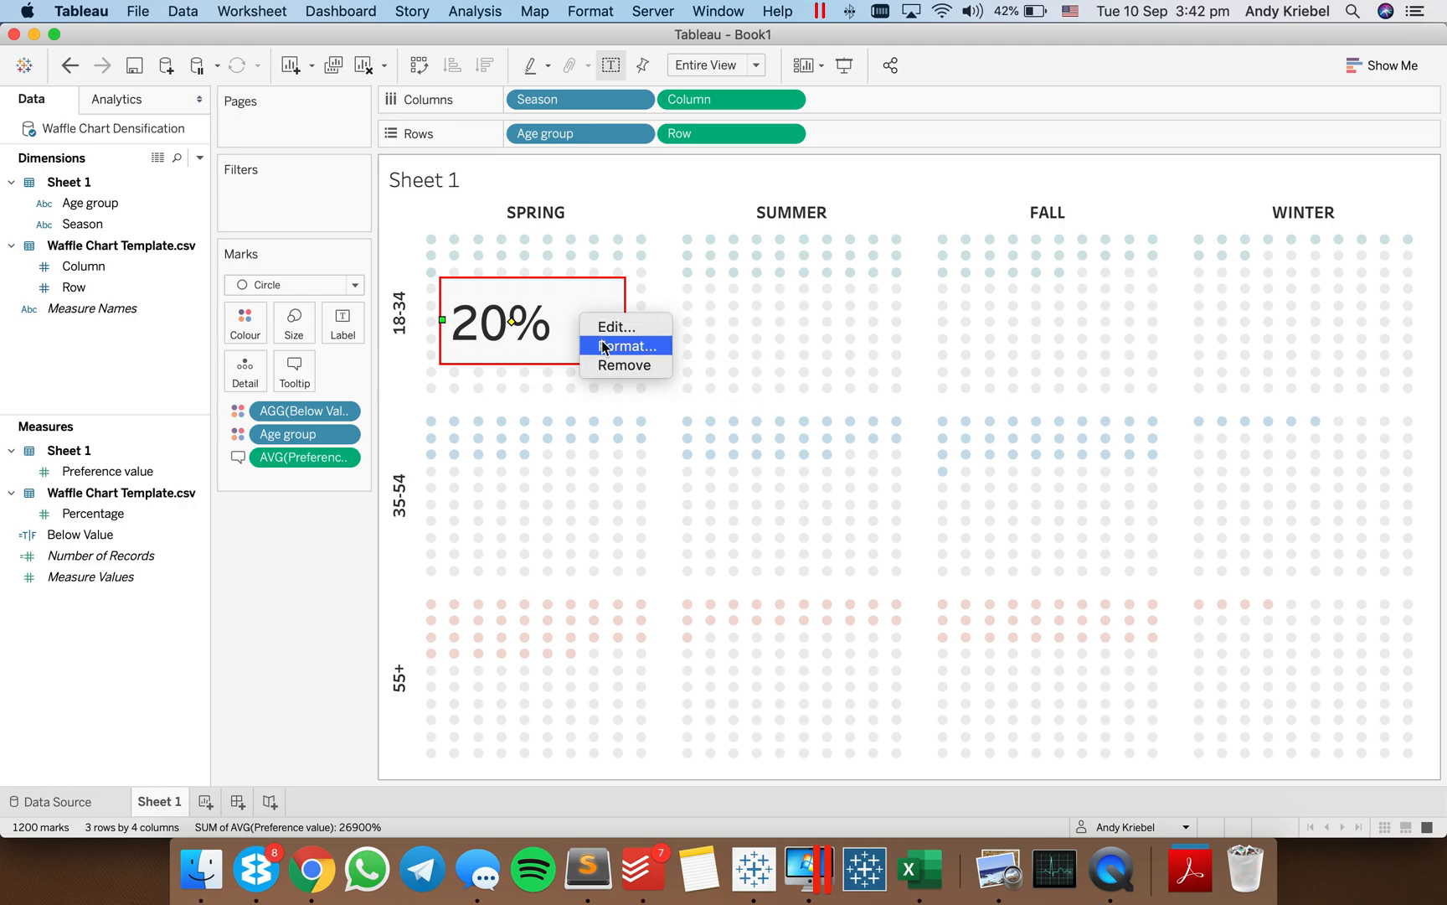
pyautogui.click(608, 343)
pyautogui.click(134, 198)
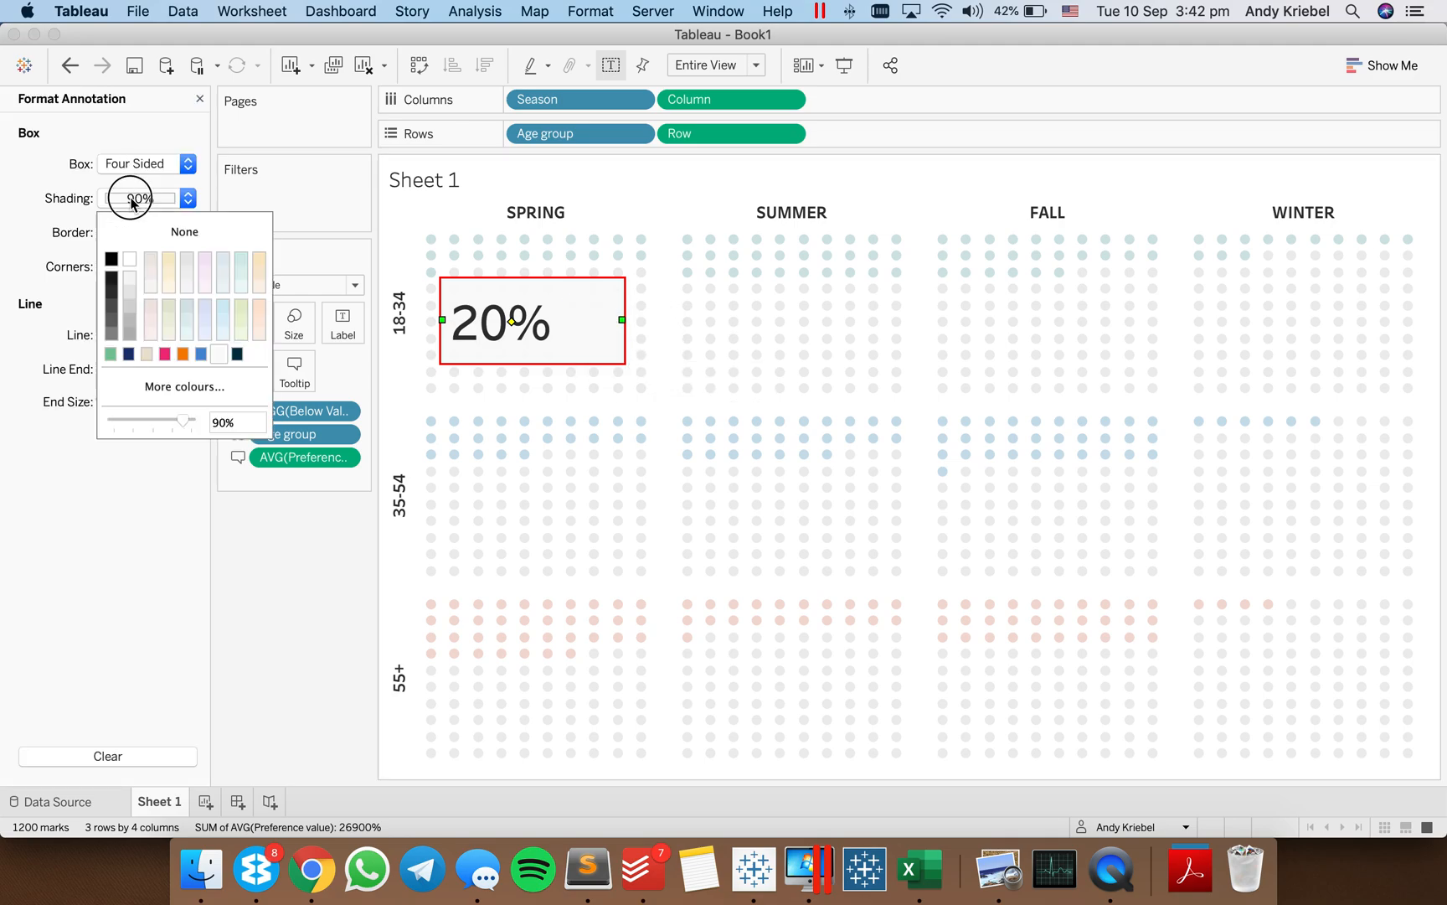
pyautogui.click(136, 228)
pyautogui.click(130, 335)
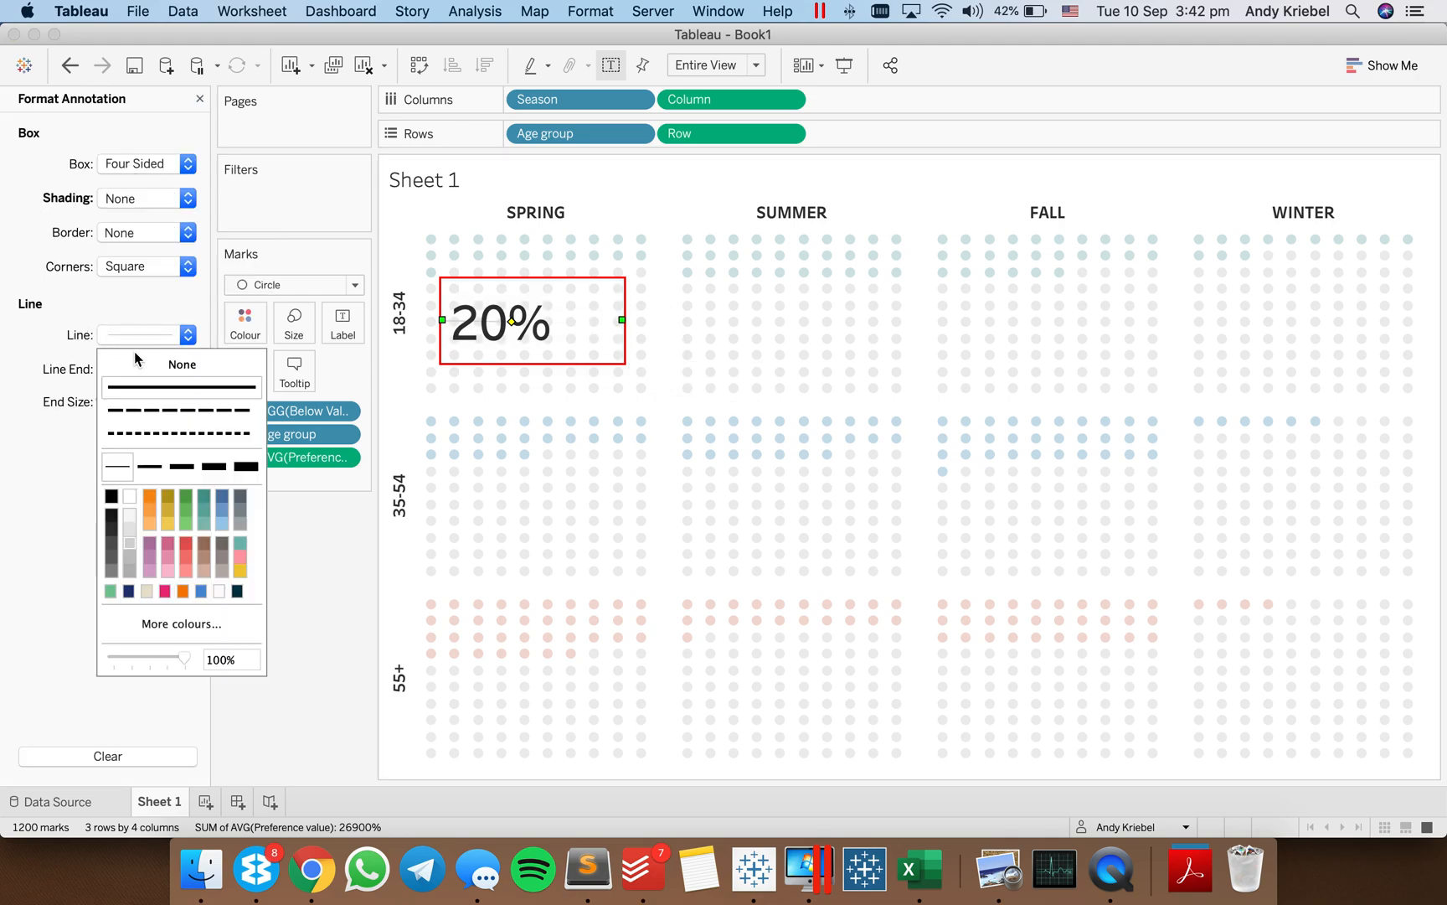
# Centre-align the text of the 18-34 Spring annotation, then deselect it and close the annotation formatting settings
pyautogui.click(549, 320)
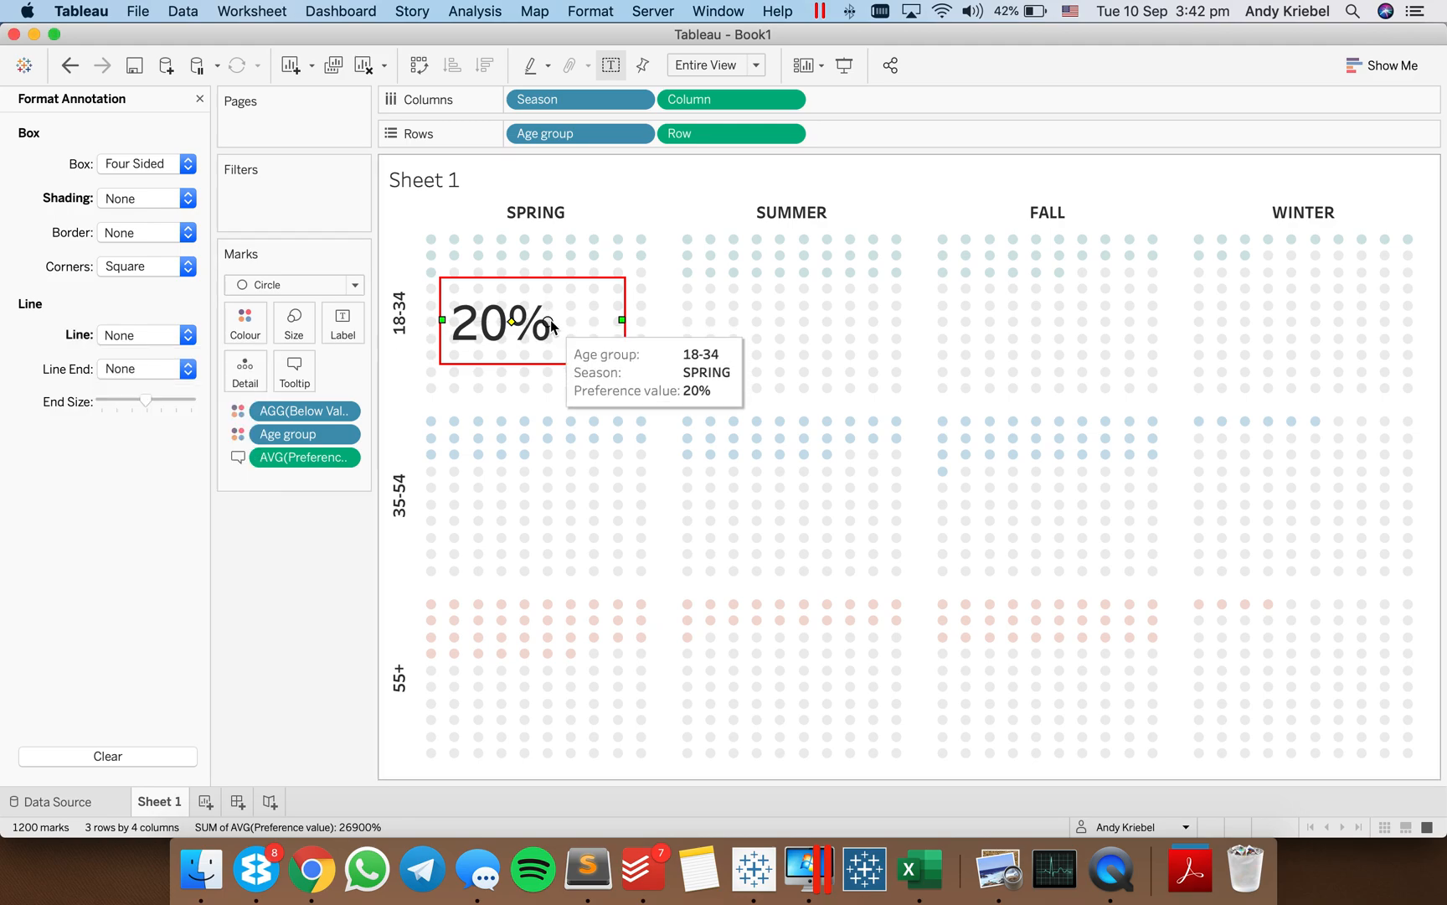
pyautogui.doubleClick(550, 322)
pyautogui.click(862, 311)
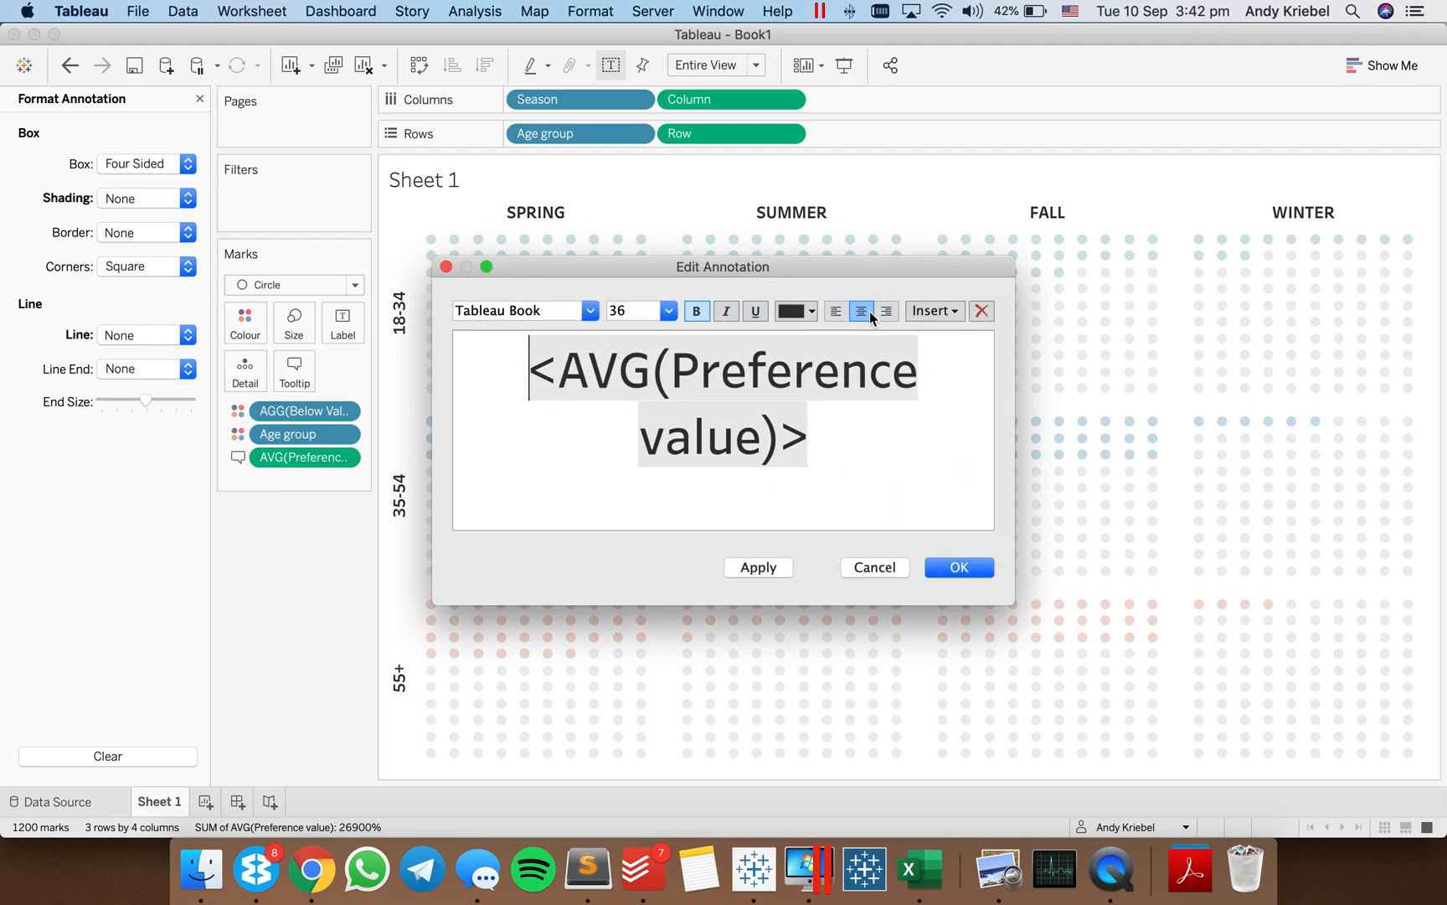
pyautogui.press('cmd+a')
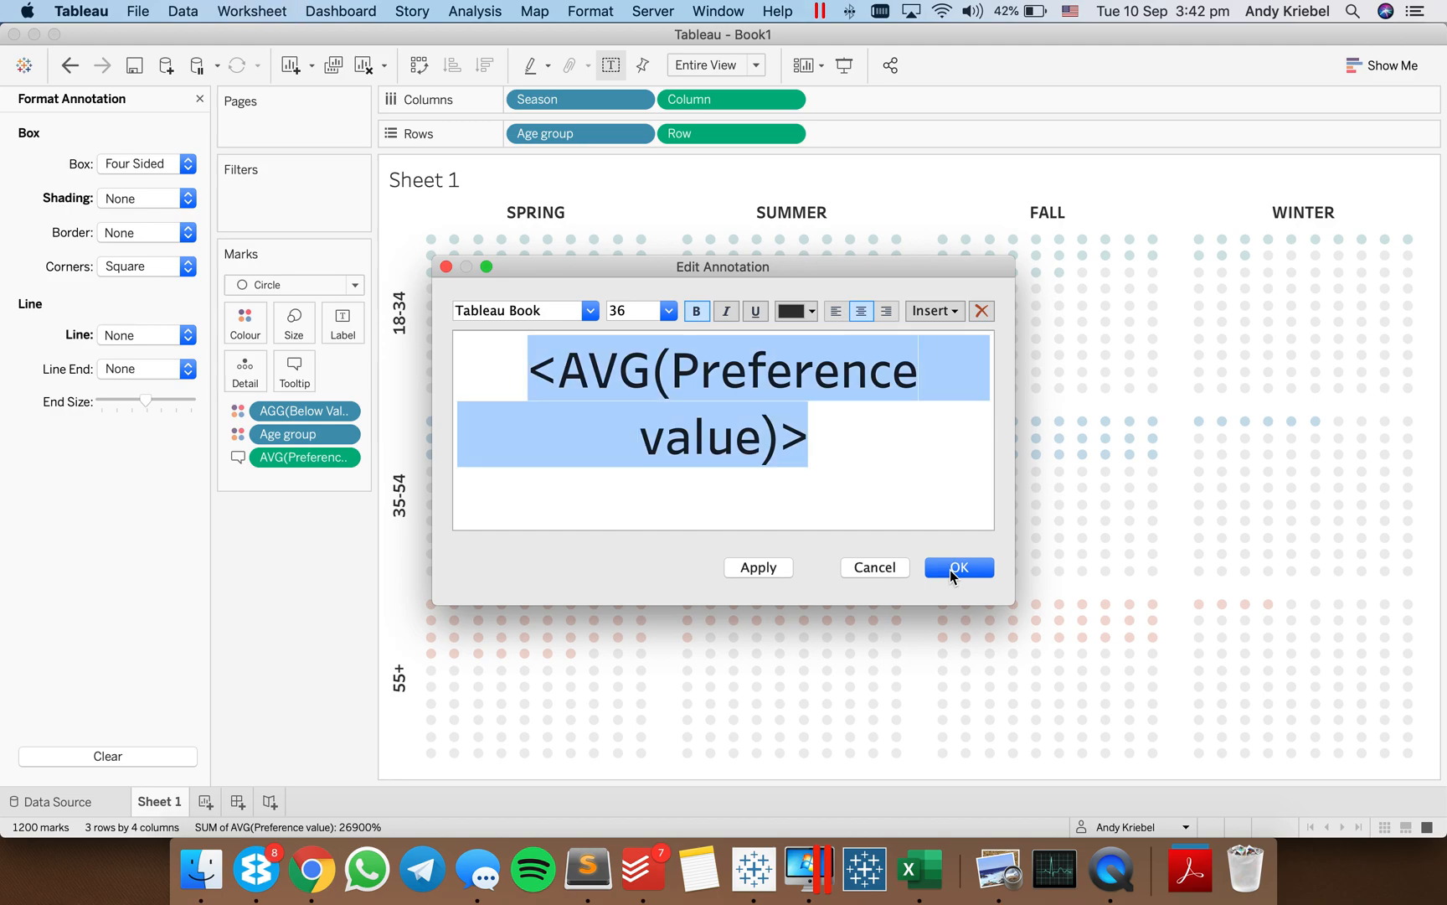
pyautogui.click(954, 570)
pyautogui.click(624, 337)
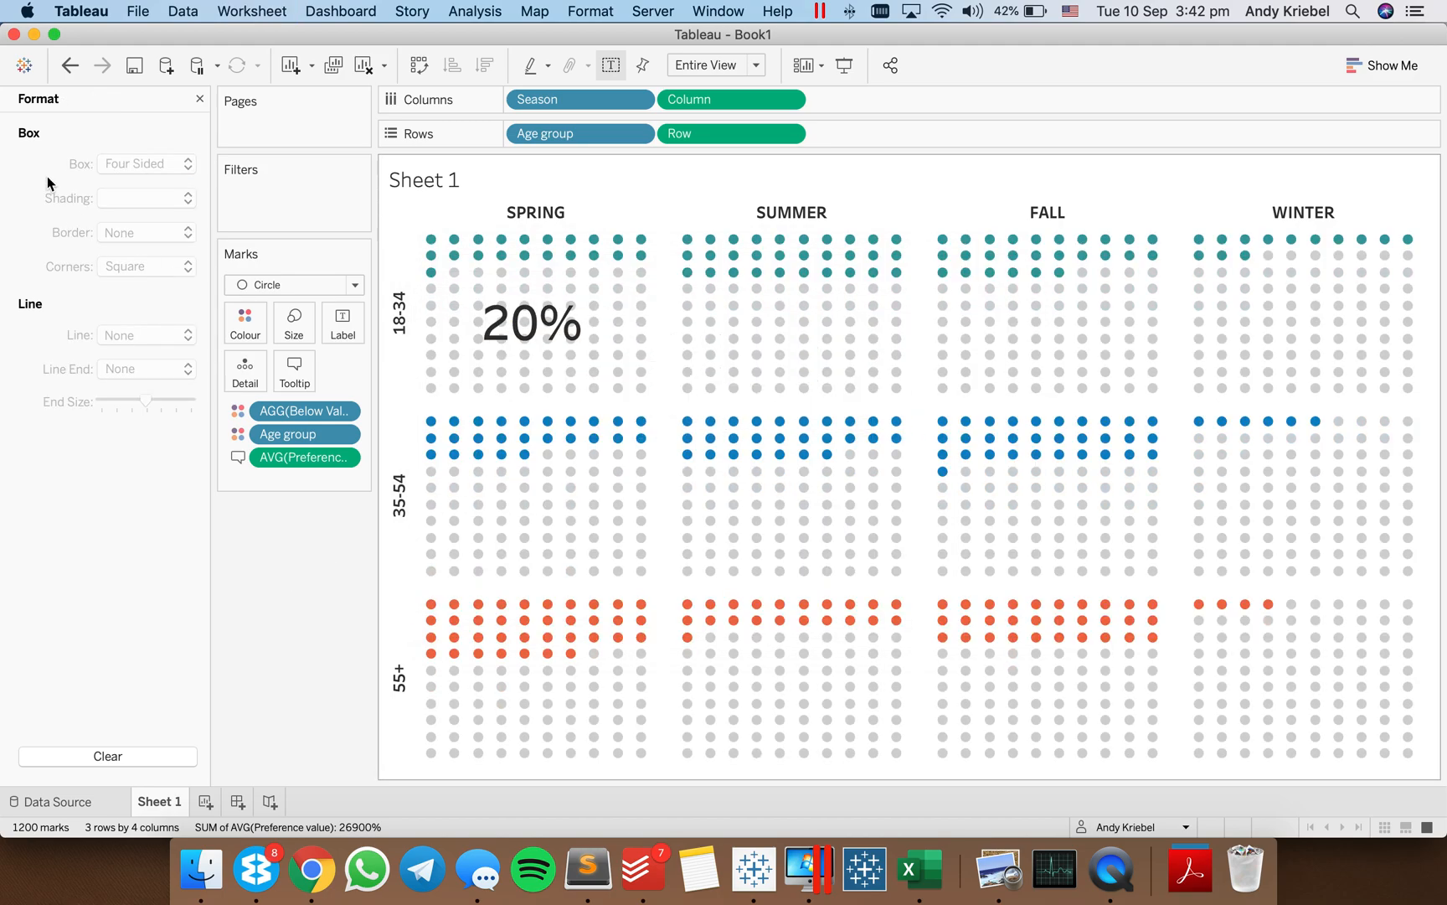
pyautogui.click(199, 98)
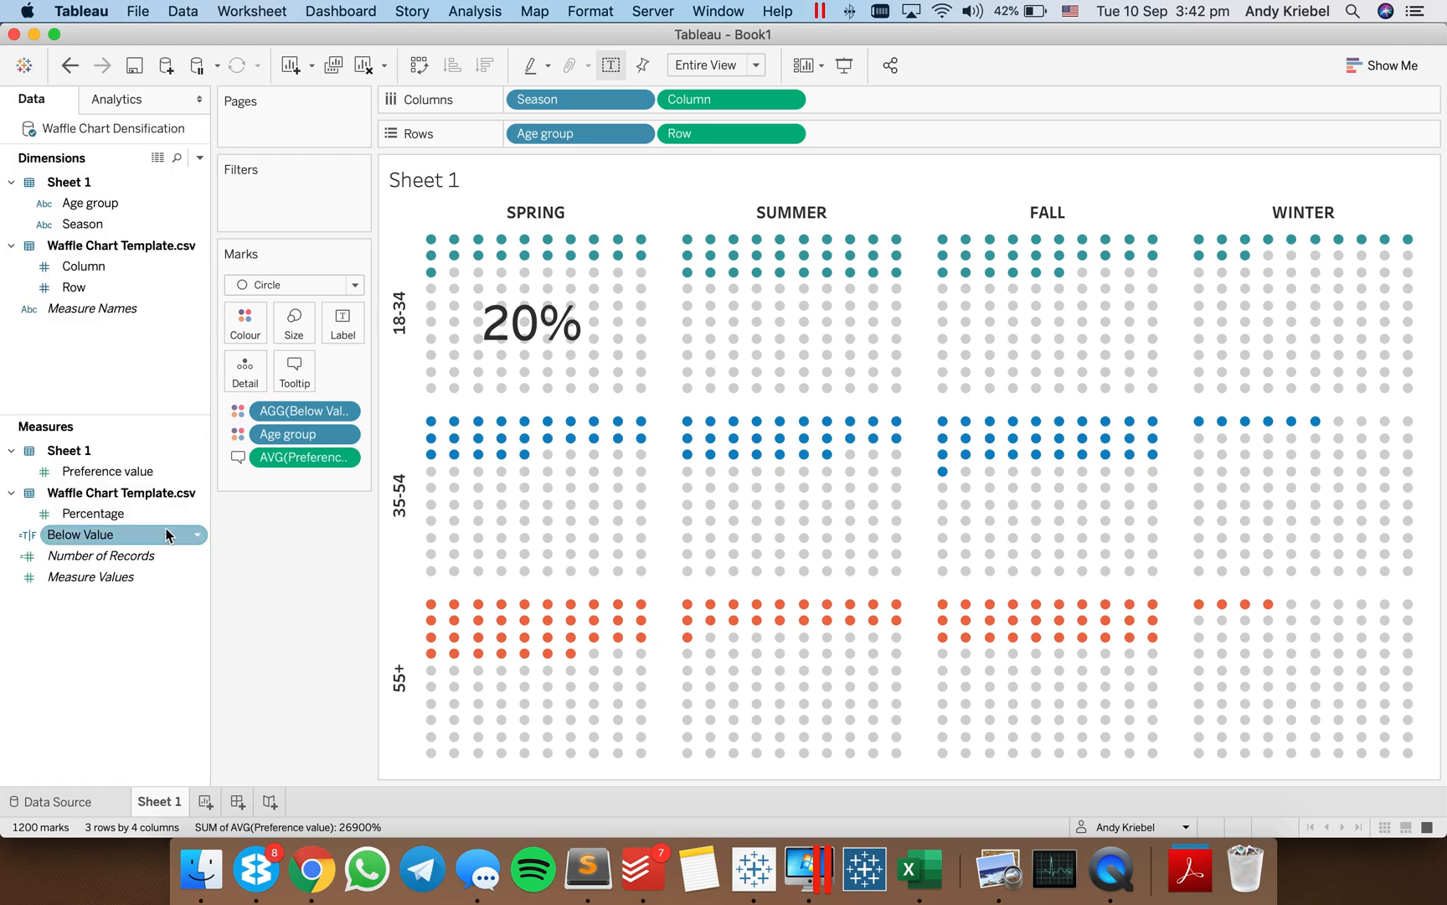